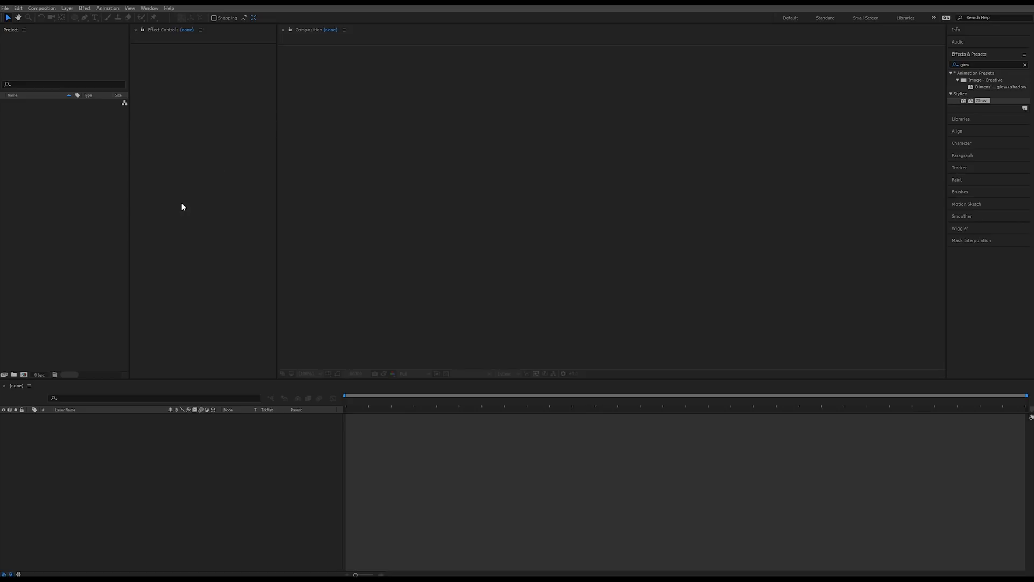
Create a new composition named Main with a width of 1920 px and a height of 1080 px.
{"action": "left_click", "coordinate": [24, 374]}
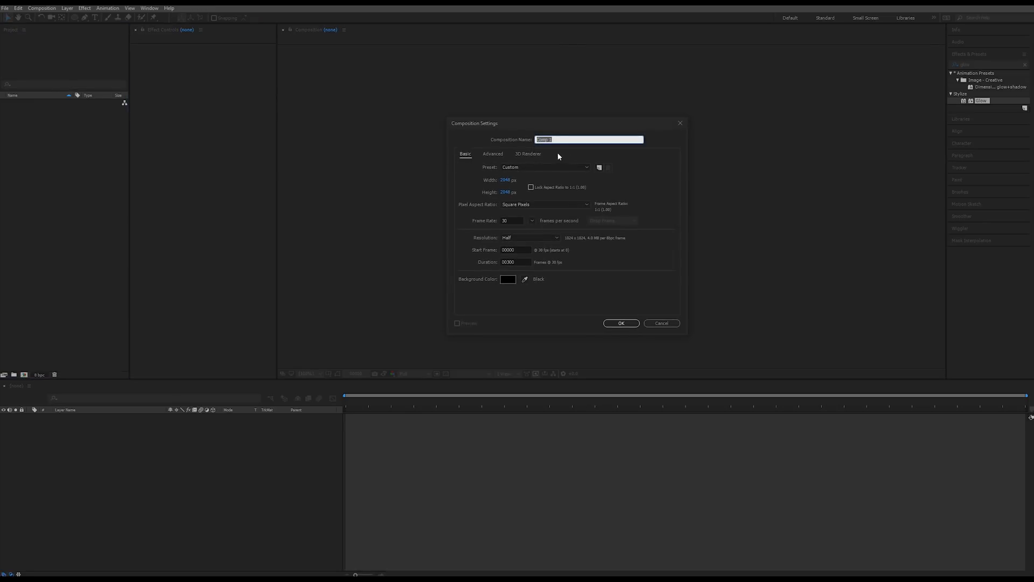
{"action": "left_click", "coordinate": [507, 180]}
{"action": "type", "text": "1920"}
{"action": "key", "text": "Tab"}
{"action": "type", "text": "1080"}
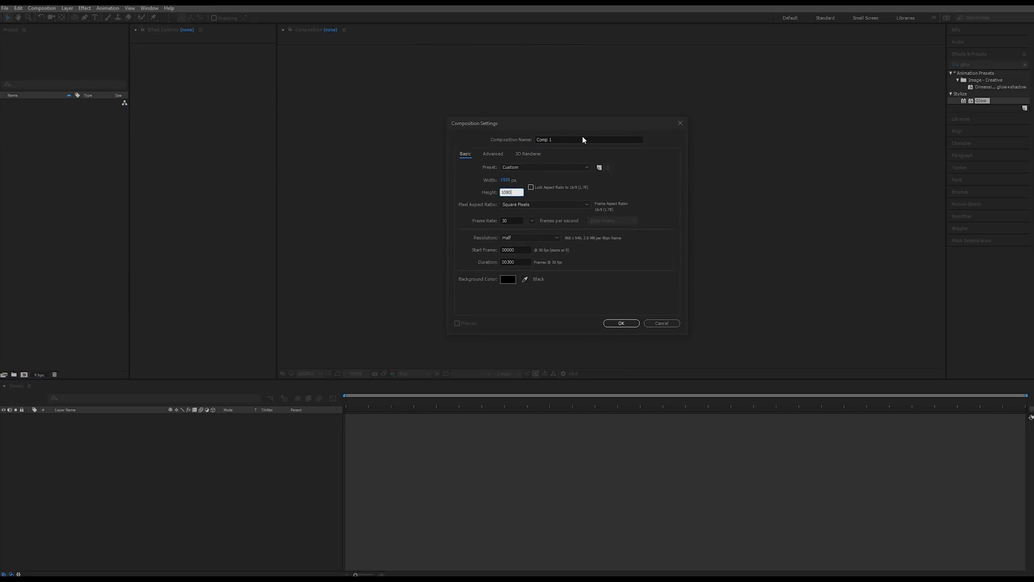
{"action": "key", "text": "Return"}
{"action": "triple_click", "coordinate": [546, 140]}
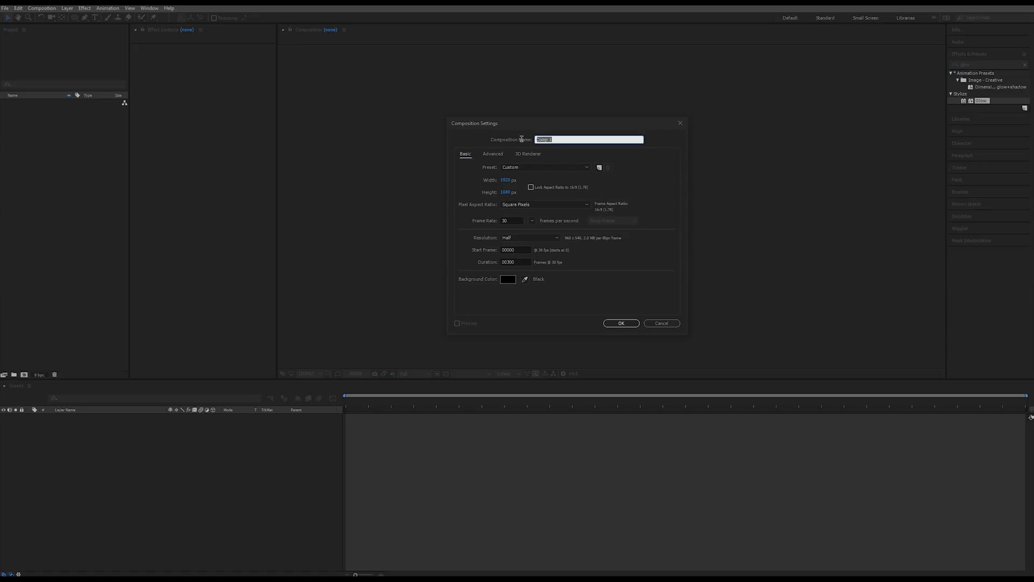
{"action": "type", "text": "Main"}
{"action": "key", "text": "Return"}
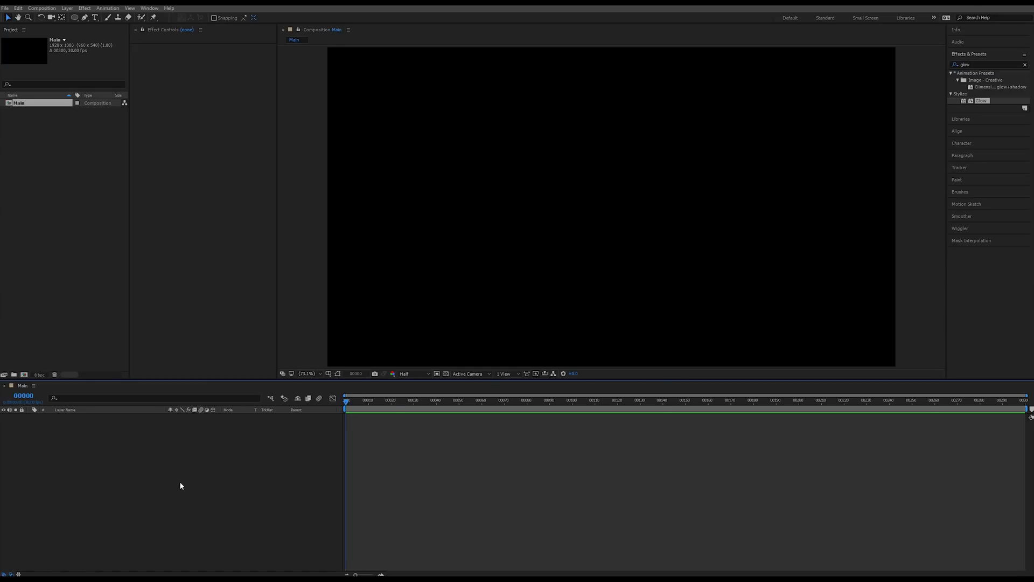
Create a second composition named Kaleidoscope, 2048 px wide and 2048 px high.
{"action": "left_click", "coordinate": [23, 374]}
{"action": "left_click_drag", "start_coordinate": [529, 125], "coordinate": [544, 128]}
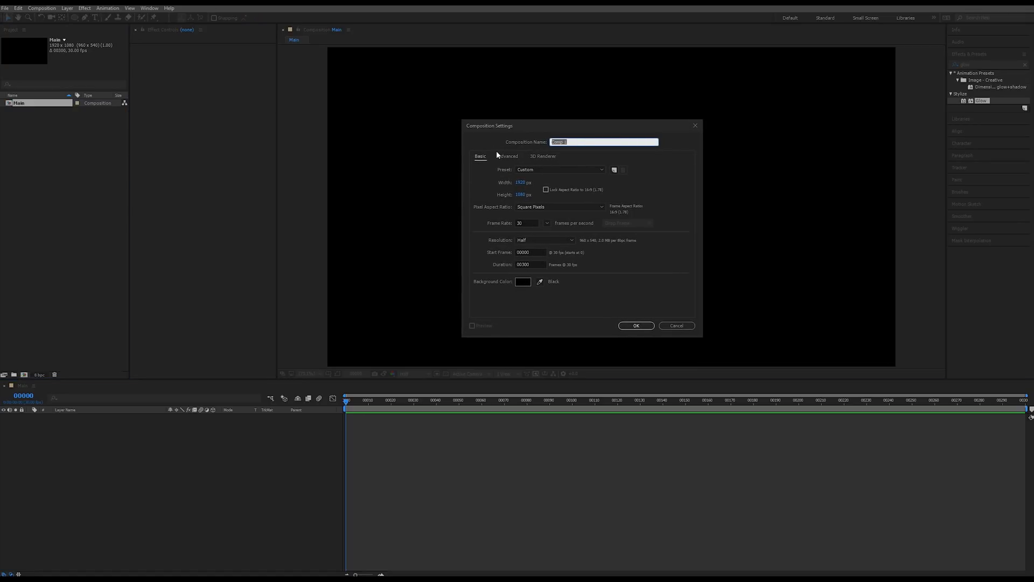
{"action": "type", "text": "Kaleidoscope"}
{"action": "left_click", "coordinate": [521, 182]}
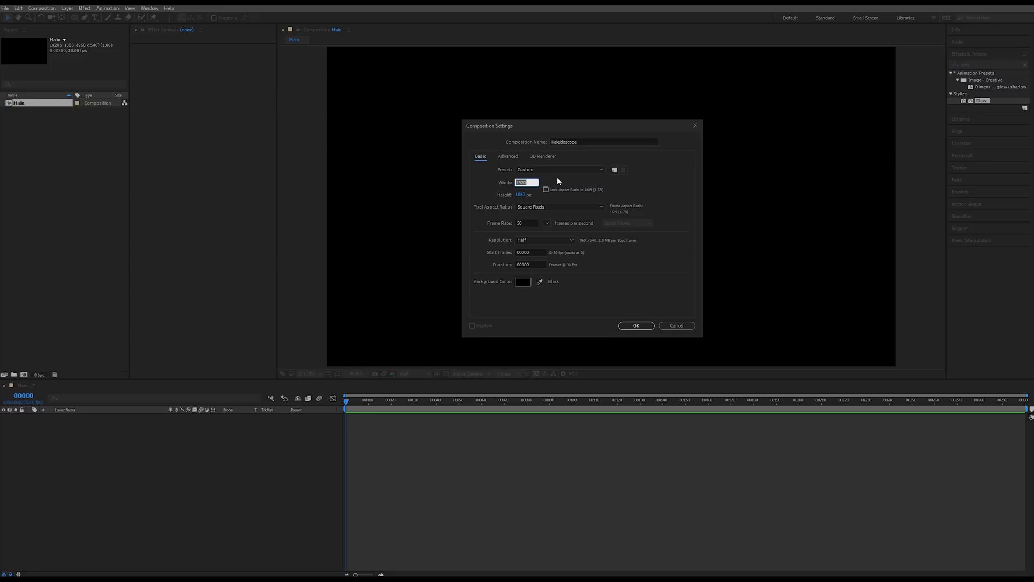
{"action": "type", "text": "2048"}
{"action": "left_click", "coordinate": [521, 195]}
{"action": "type", "text": "2048"}
{"action": "left_click", "coordinate": [586, 192]}
{"action": "left_click", "coordinate": [643, 326]}
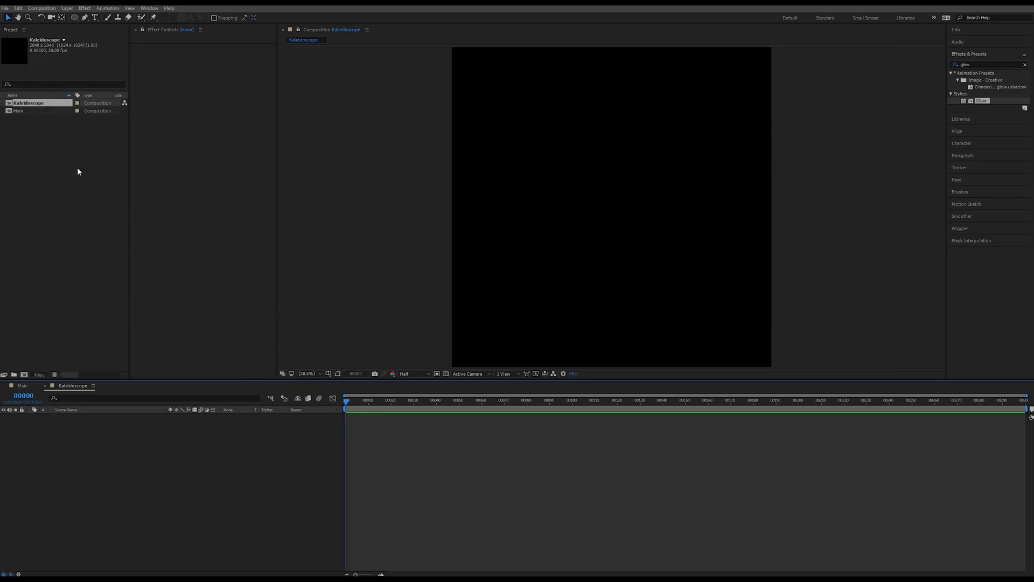
Import Weird Glass.jpg from the Textures folder and add it as a layer to the Kaleidoscope composition.
{"action": "mouse_move", "coordinate": [381, 574]}
{"action": "mouse_move", "coordinate": [205, 579]}
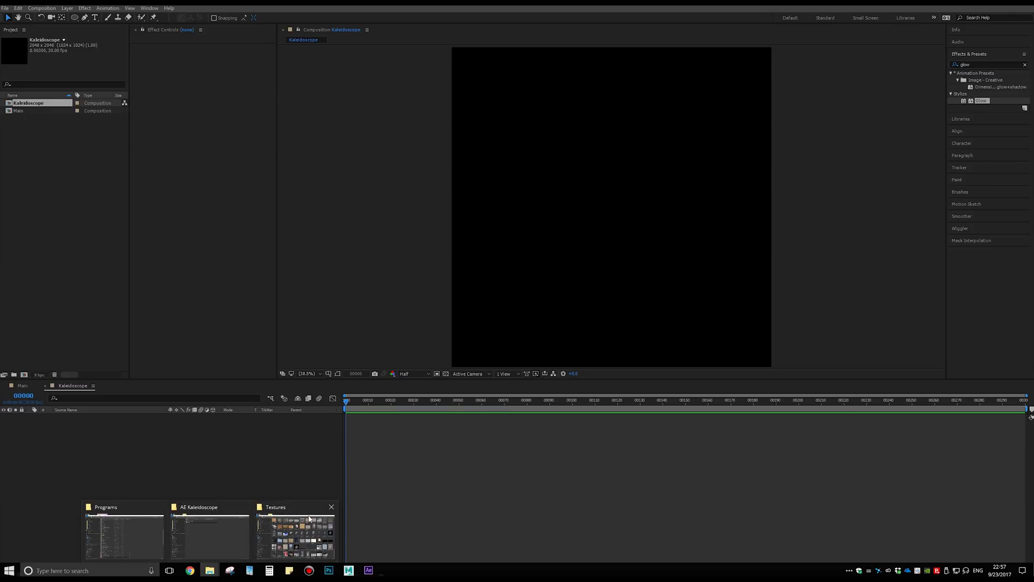
{"action": "left_click", "coordinate": [310, 518]}
{"action": "left_click", "coordinate": [495, 341]}
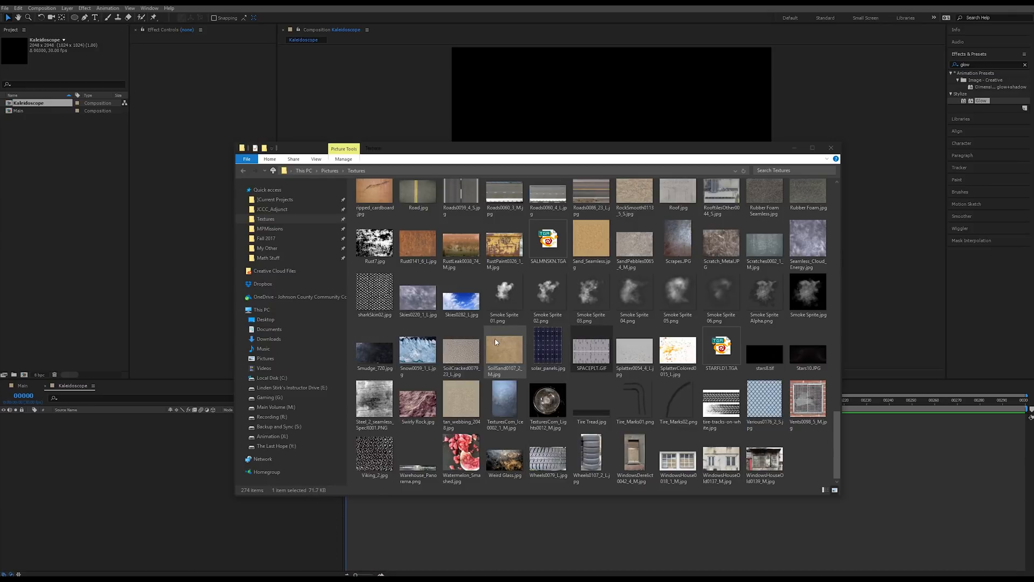
{"action": "scroll", "coordinate": [496, 342], "scroll_direction": "up", "scroll_amount": 5}
{"action": "scroll", "coordinate": [549, 350], "scroll_direction": "down", "scroll_amount": 5}
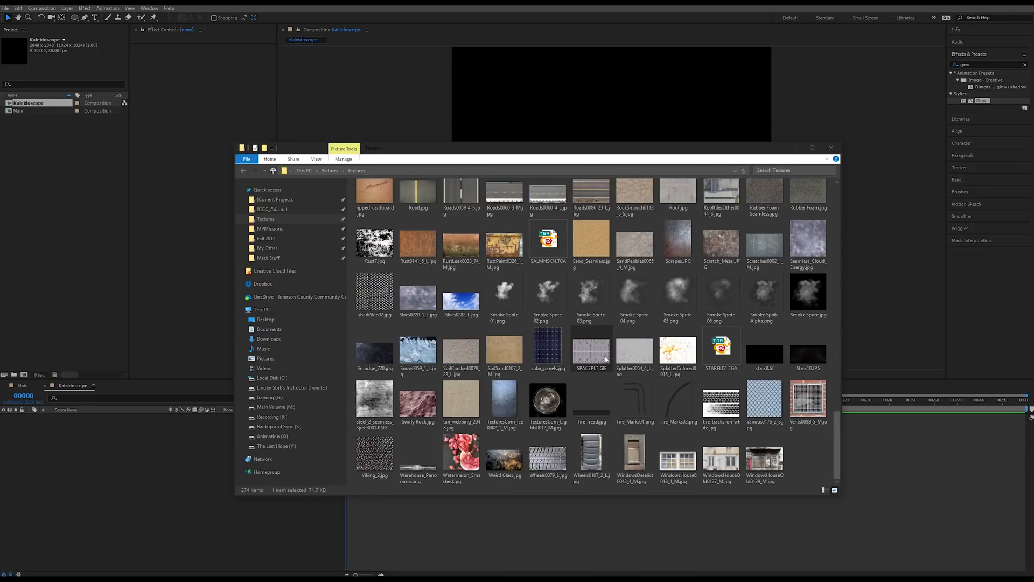
{"action": "left_click", "coordinate": [515, 462]}
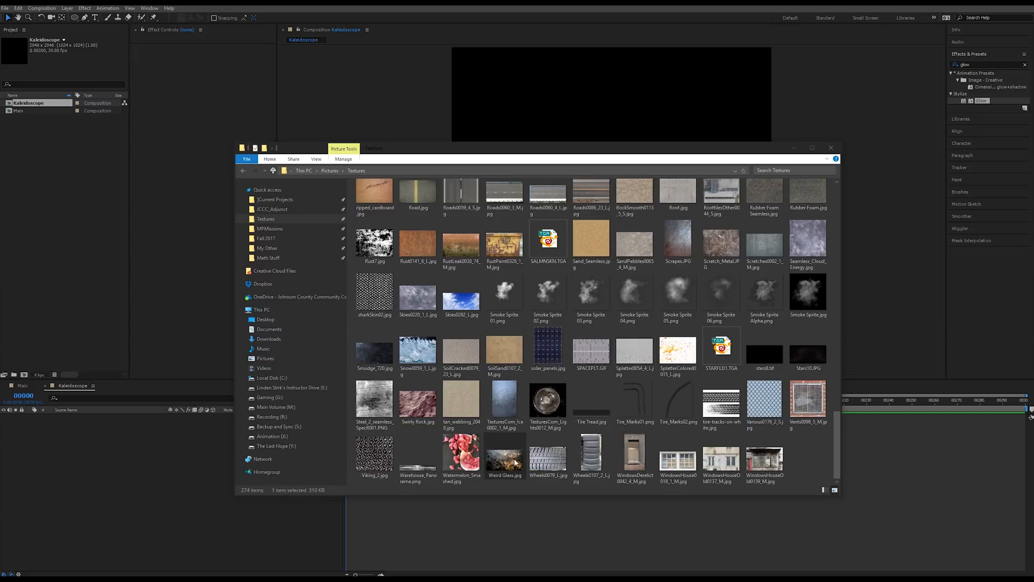
{"action": "left_click_drag", "start_coordinate": [515, 462], "coordinate": [78, 184]}
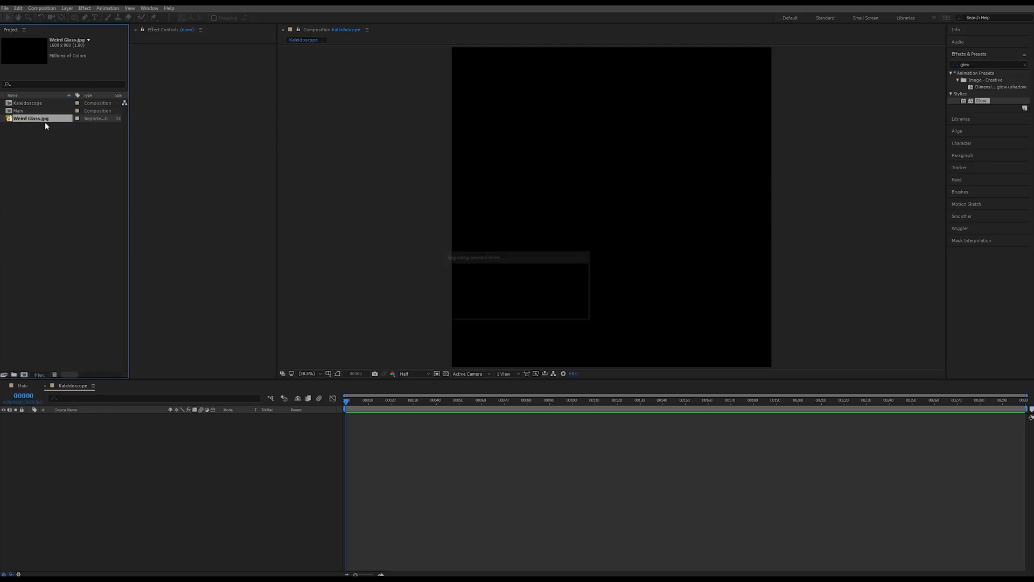
{"action": "left_click_drag", "start_coordinate": [47, 142], "coordinate": [154, 461]}
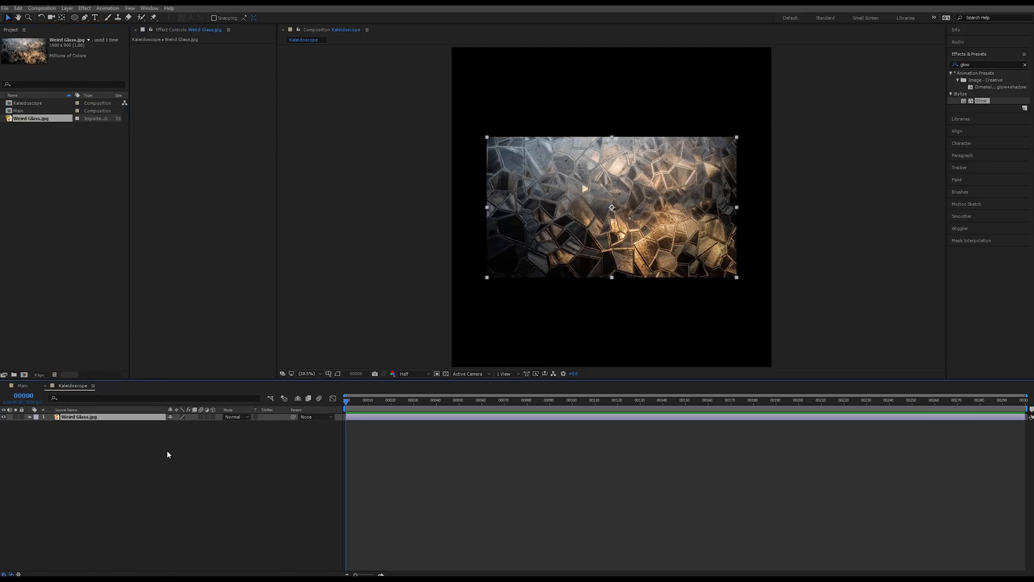
{"action": "left_click", "coordinate": [127, 440]}
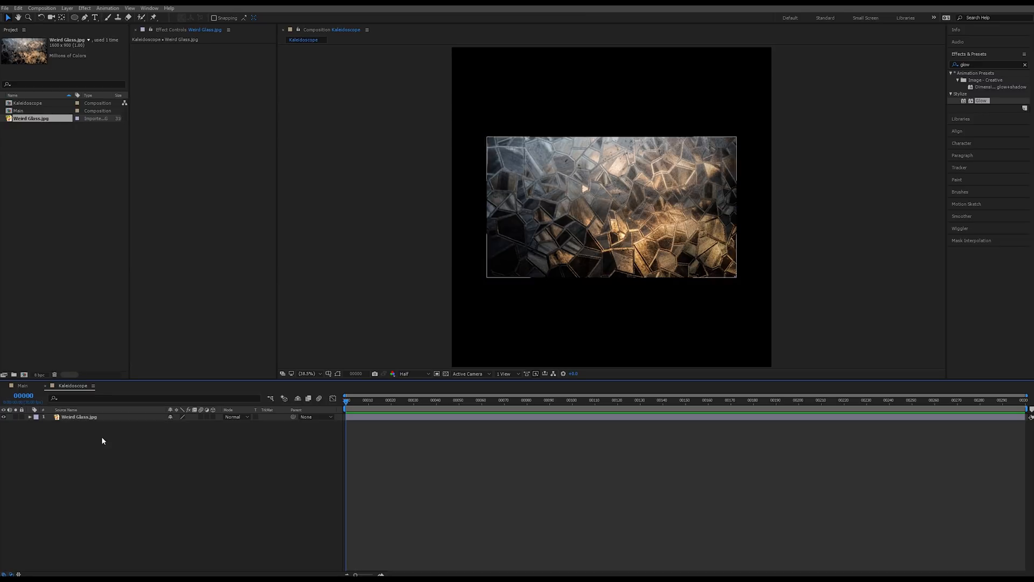
Pre-compose the Weird Glass.jpg layer as Image, leaving all attributes in Kaleidoscope.
{"action": "right_click", "coordinate": [108, 418]}
{"action": "left_click", "coordinate": [116, 424]}
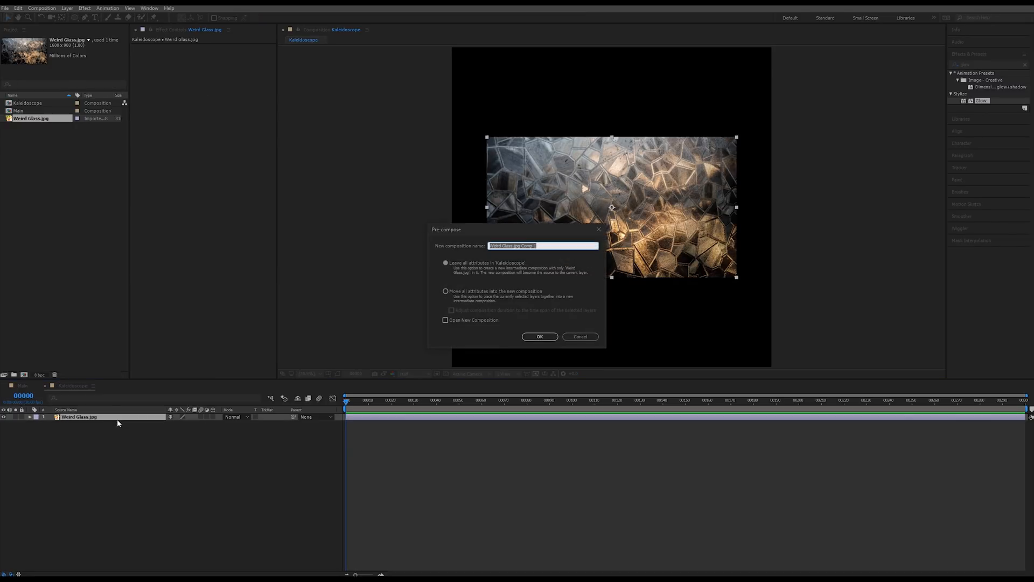
{"action": "type", "text": "Image"}
{"action": "key", "text": "Return"}
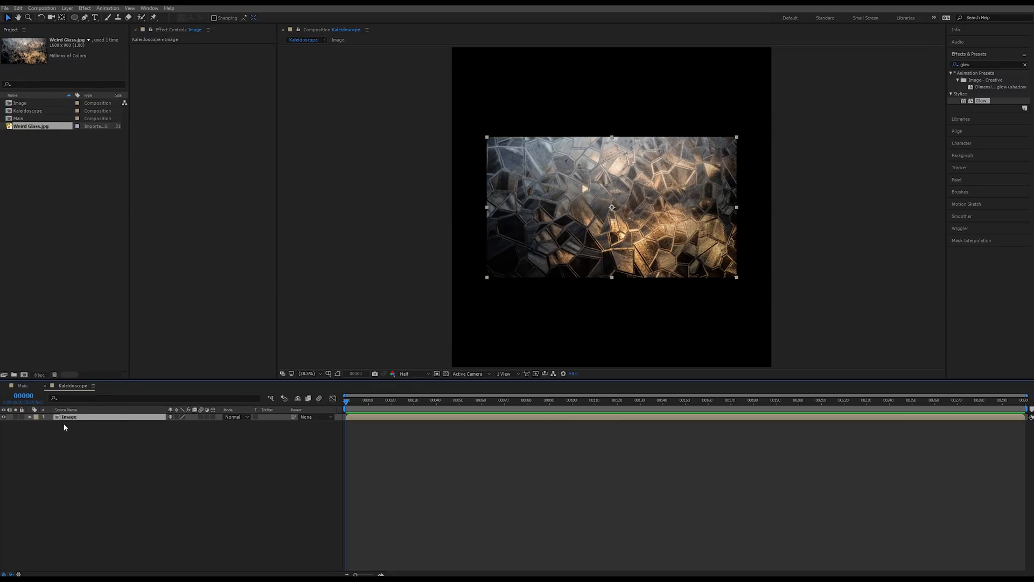
Open the Image composition and set its width and height to 2048 px.
{"action": "double_click", "coordinate": [91, 417]}
{"action": "key", "text": "comma"}
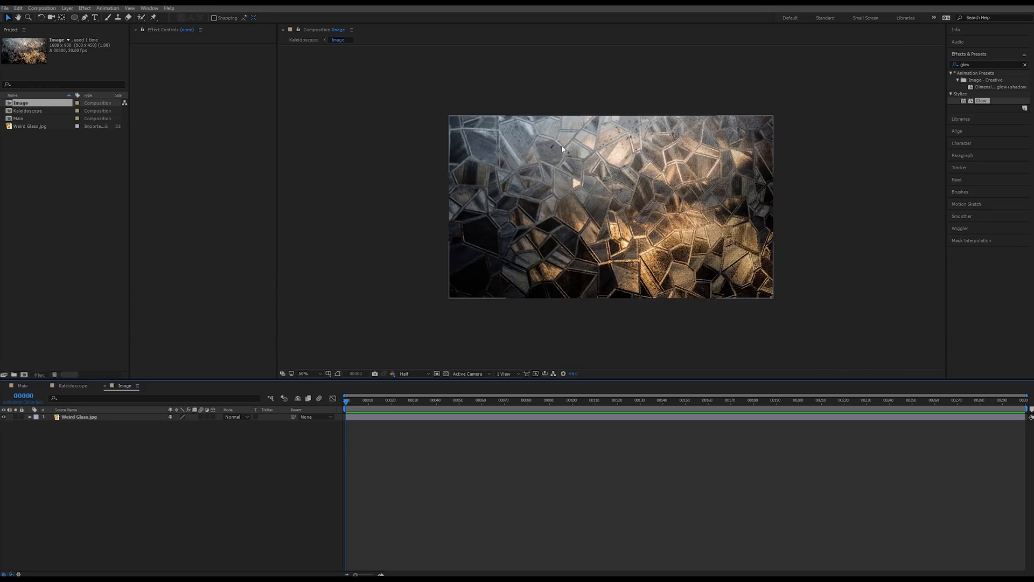
{"action": "right_click", "coordinate": [125, 389]}
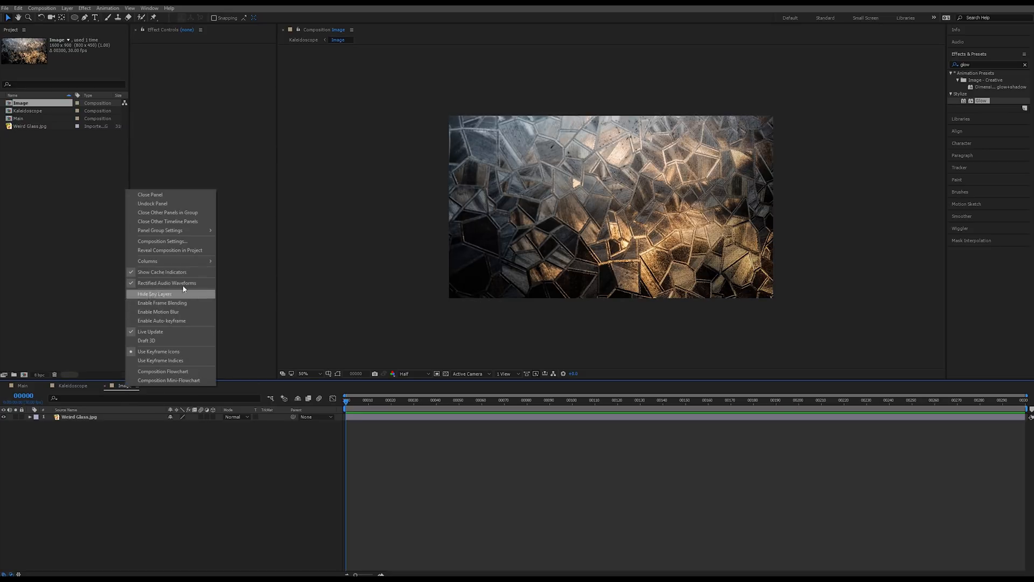
{"action": "left_click", "coordinate": [178, 240]}
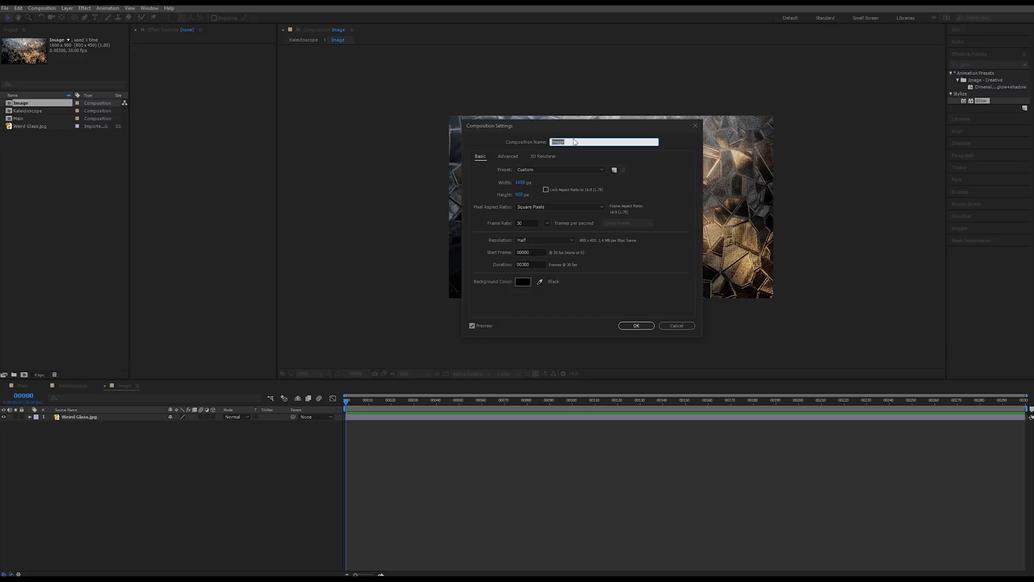
{"action": "left_click", "coordinate": [522, 182]}
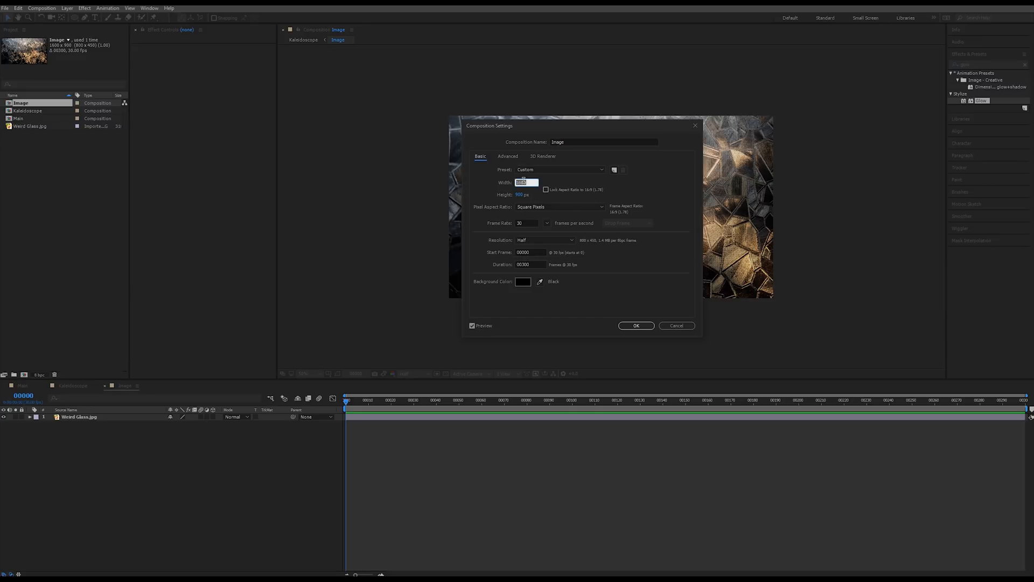
{"action": "type", "text": "2048"}
{"action": "key", "text": "Tab"}
{"action": "type", "text": "2048"}
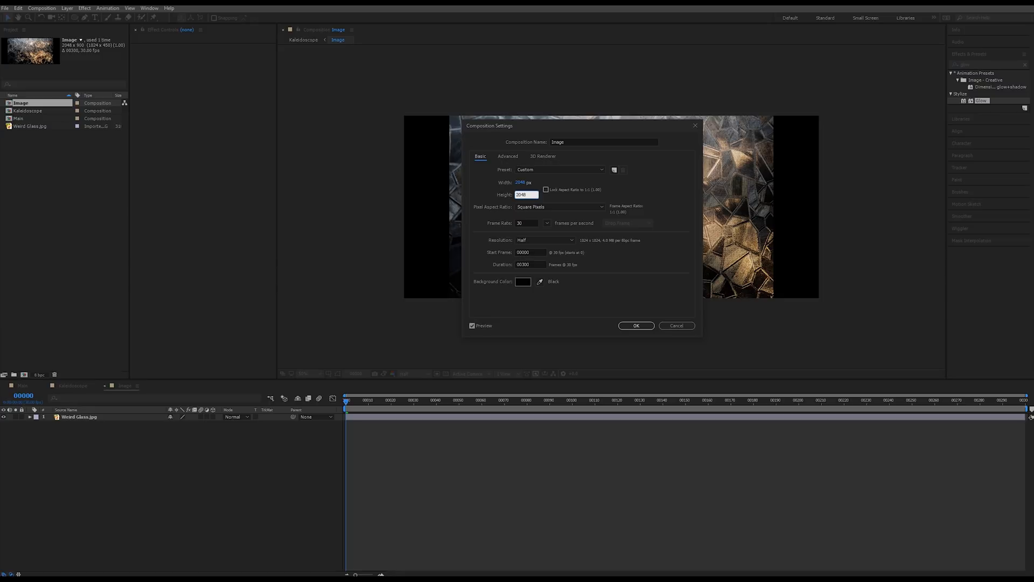
{"action": "key", "text": "Return"}
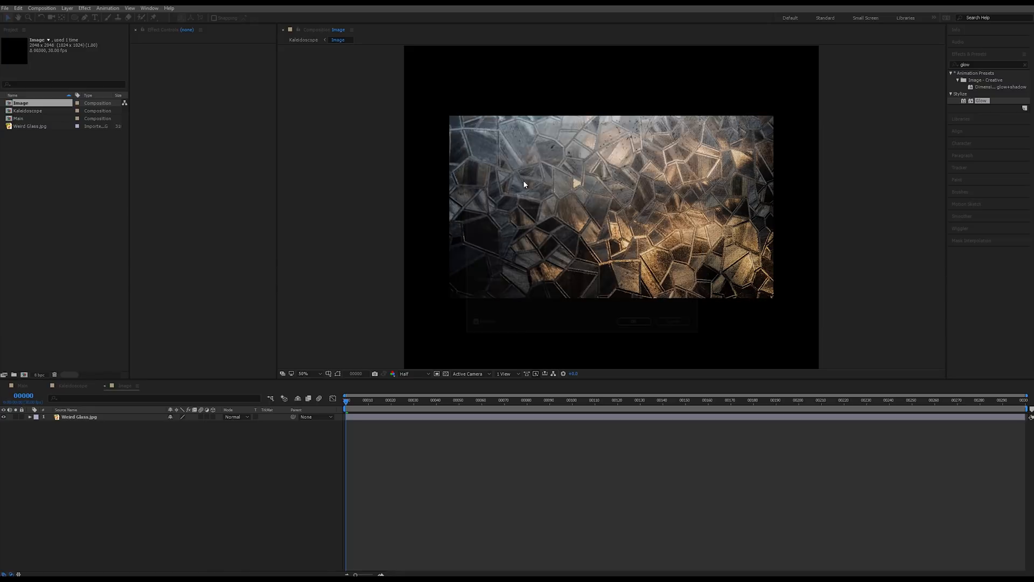
Try enlarging the Weird Glass.jpg layer through its Scale property and undo the change.
{"action": "left_click", "coordinate": [149, 420]}
{"action": "key", "text": "s"}
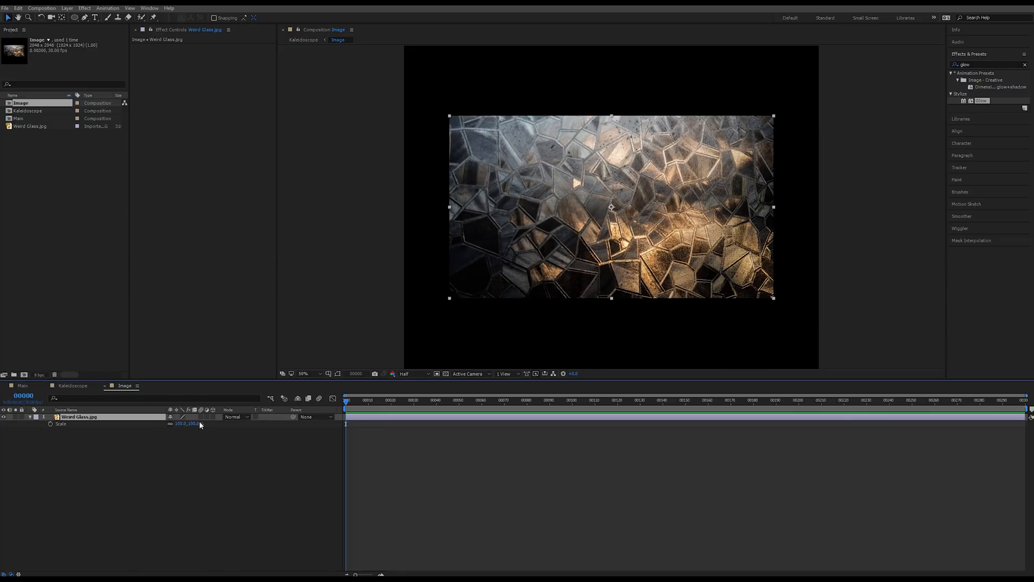
{"action": "mouse_move", "coordinate": [186, 423]}
{"action": "left_mouse_down"}
{"action": "mouse_move", "coordinate": [231, 422]}
{"action": "mouse_move", "coordinate": [200, 422]}
{"action": "left_mouse_up"}
{"action": "key", "text": "ctrl+z"}
Find the CC RepeTile effect and apply it to the Weird Glass.jpg layer.
{"action": "left_click", "coordinate": [979, 65]}
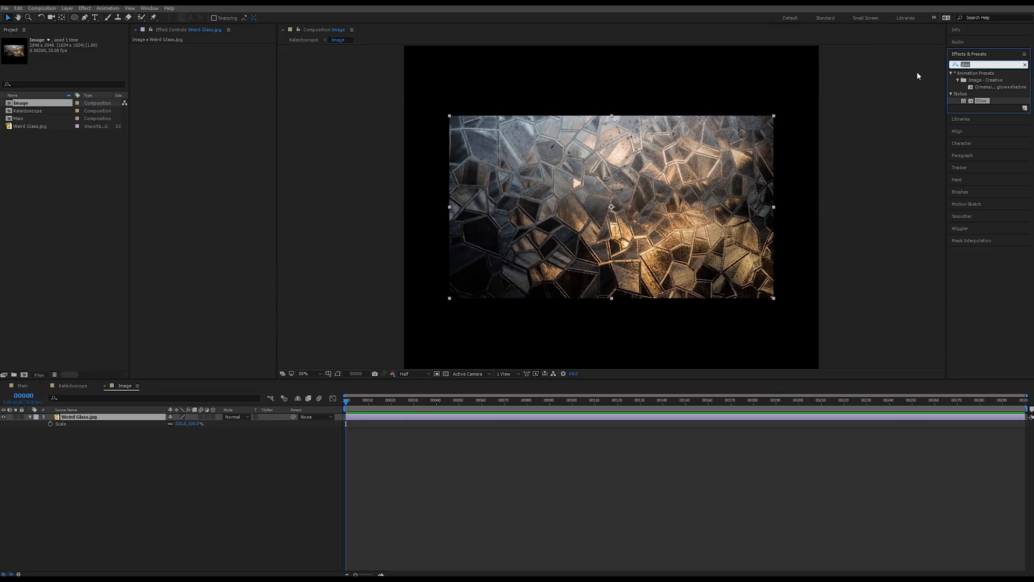
{"action": "type", "text": "repet"}
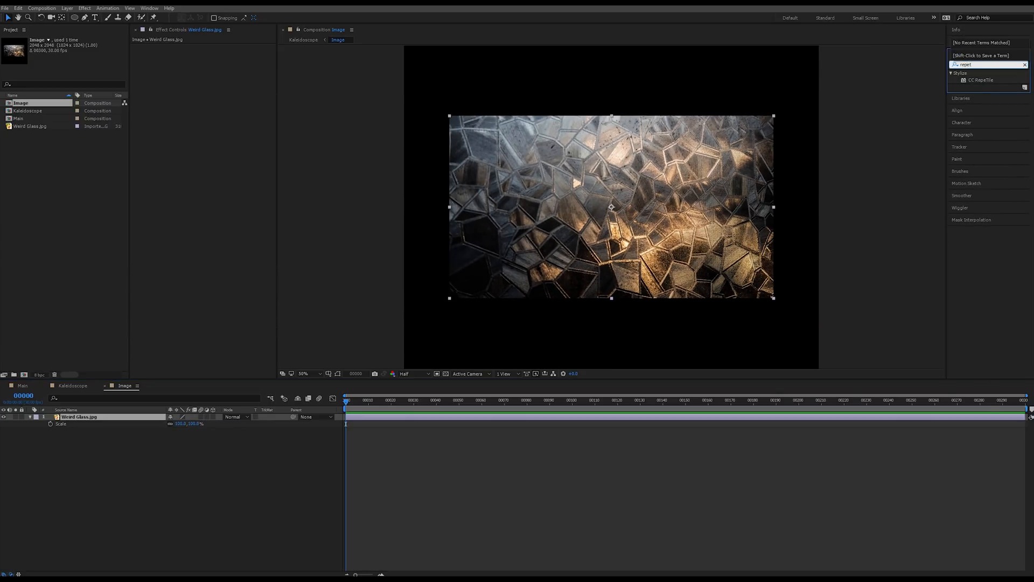
{"action": "double_click", "coordinate": [981, 80]}
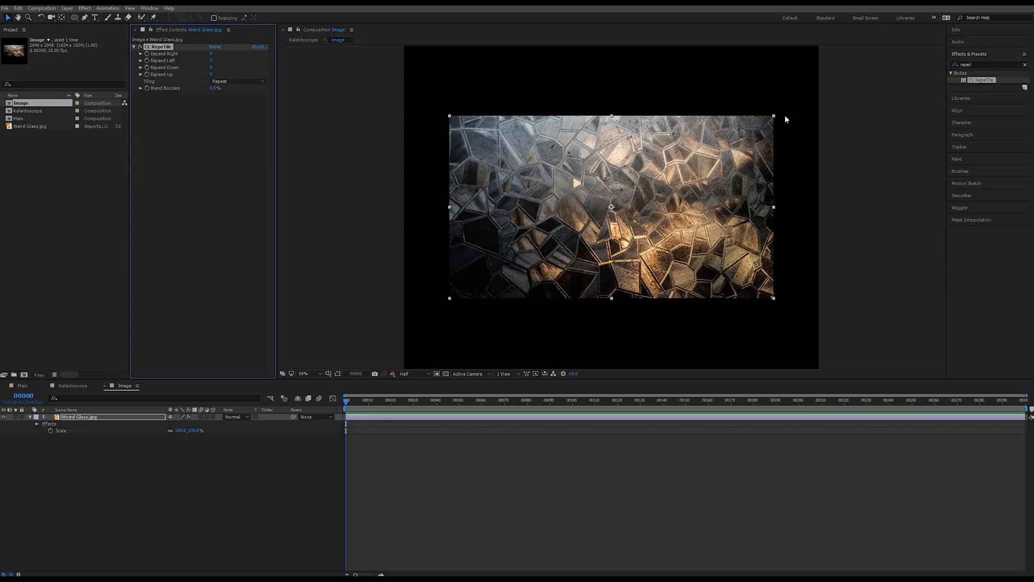
Set the Expand Right value of CC RepeTile to 500.
{"action": "mouse_move", "coordinate": [210, 55]}
{"action": "left_mouse_down"}
{"action": "mouse_move", "coordinate": [237, 55]}
{"action": "mouse_move", "coordinate": [213, 63]}
{"action": "left_mouse_up"}
{"action": "left_click", "coordinate": [213, 53]}
{"action": "type", "text": "500"}
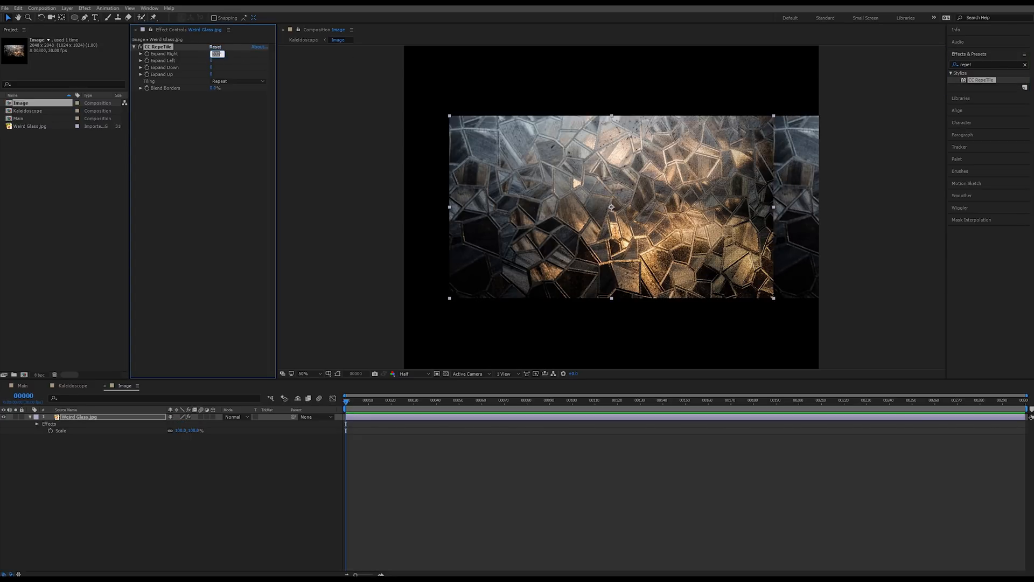
{"action": "key", "text": "Return"}
{"action": "left_click", "coordinate": [212, 60]}
Set CC RepeTile's Expand Right, Left, Down and Up values to 1000 each.
{"action": "left_click", "coordinate": [213, 54]}
{"action": "type", "text": "1000"}
{"action": "key", "text": "Tab"}
{"action": "type", "text": "100"}
{"action": "key", "text": "Tab"}
{"action": "type", "text": "1000"}
{"action": "key", "text": "Tab"}
{"action": "type", "text": "10"}
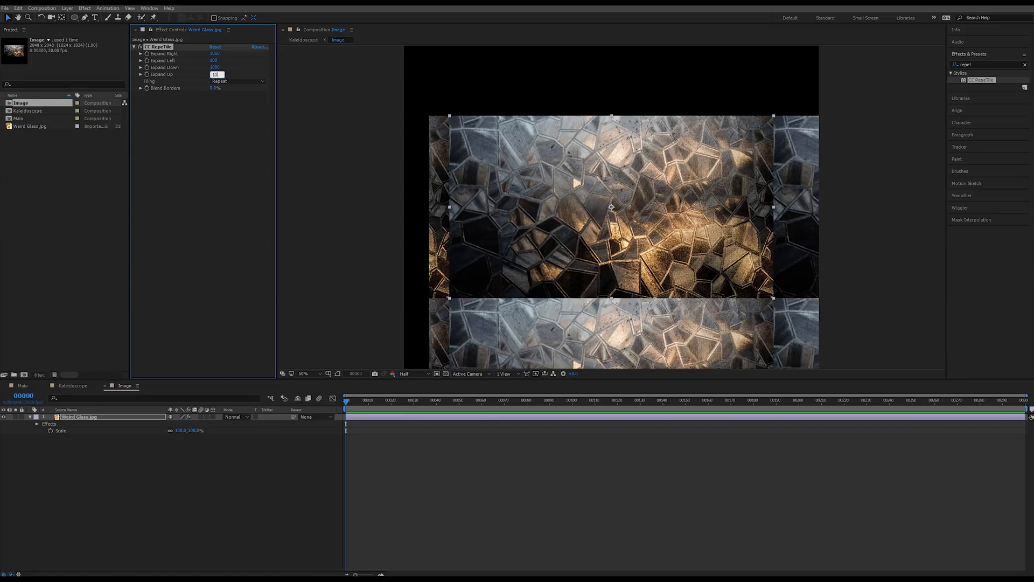
{"action": "key", "text": "Return"}
{"action": "left_click", "coordinate": [213, 61]}
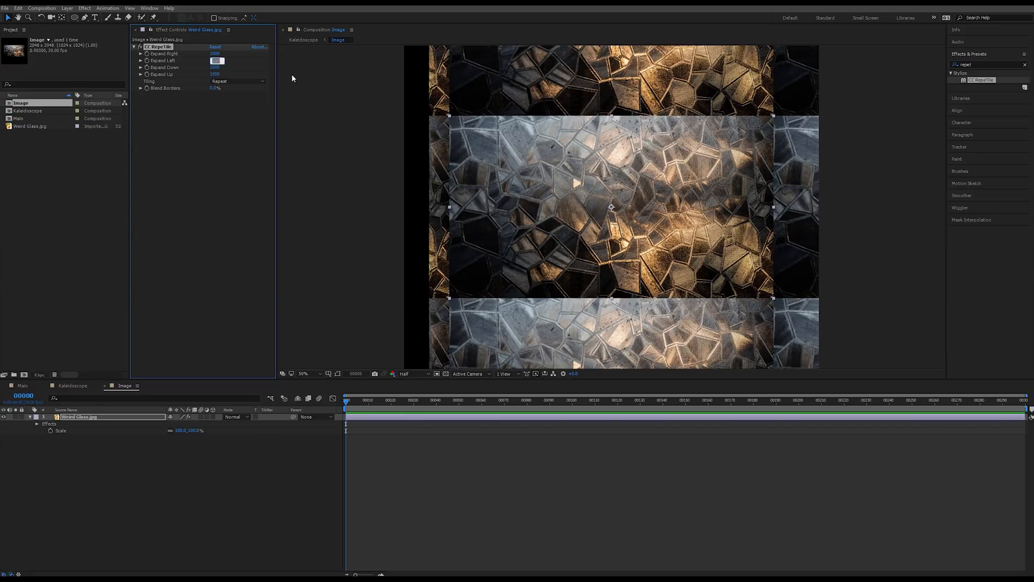
{"action": "type", "text": "1000"}
{"action": "key", "text": "Return"}
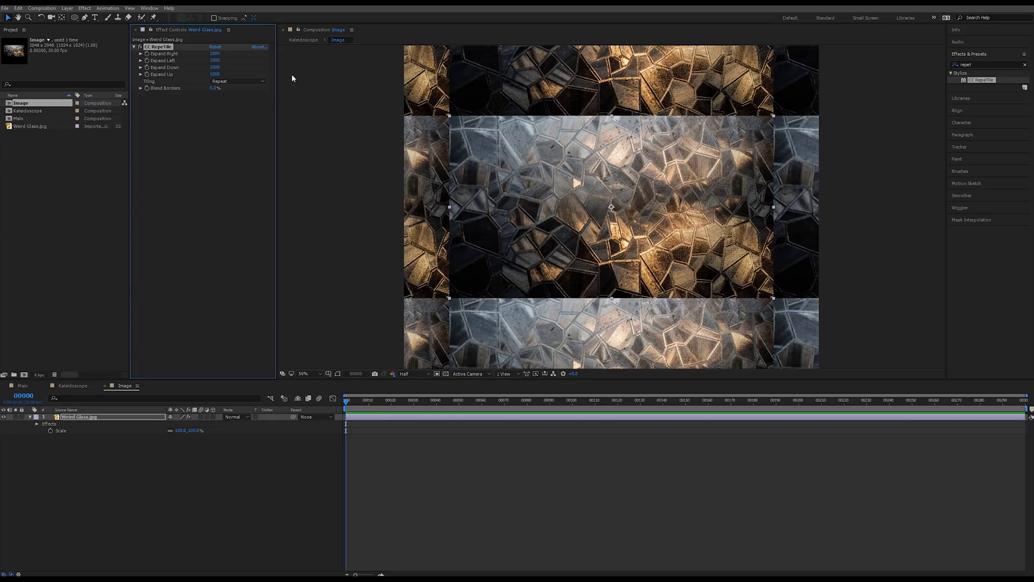
Change the CC RepeTile tiling mode to Unfold so the image copies mirror at their edges.
{"action": "left_click", "coordinate": [226, 81]}
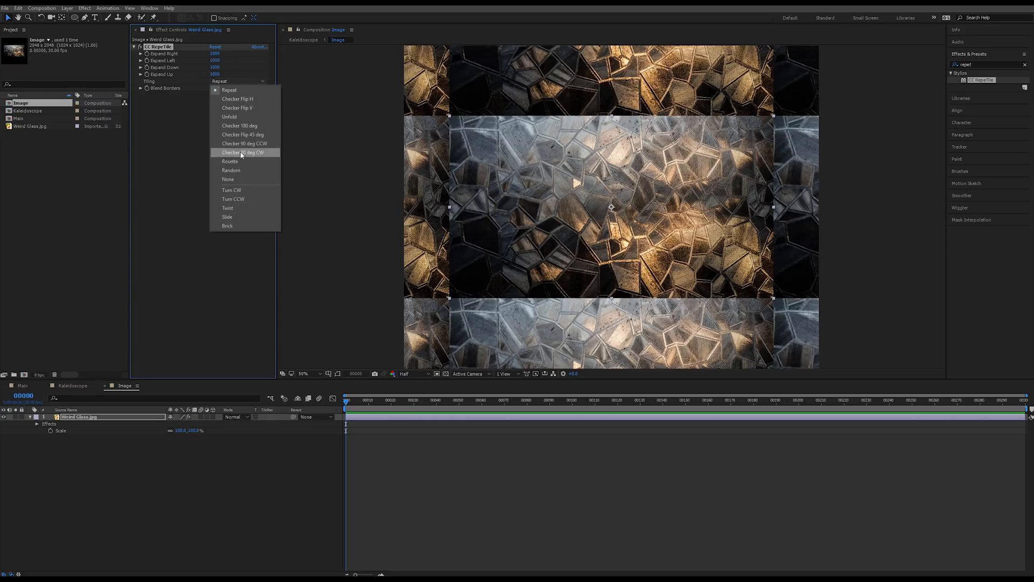
{"action": "left_click", "coordinate": [232, 116]}
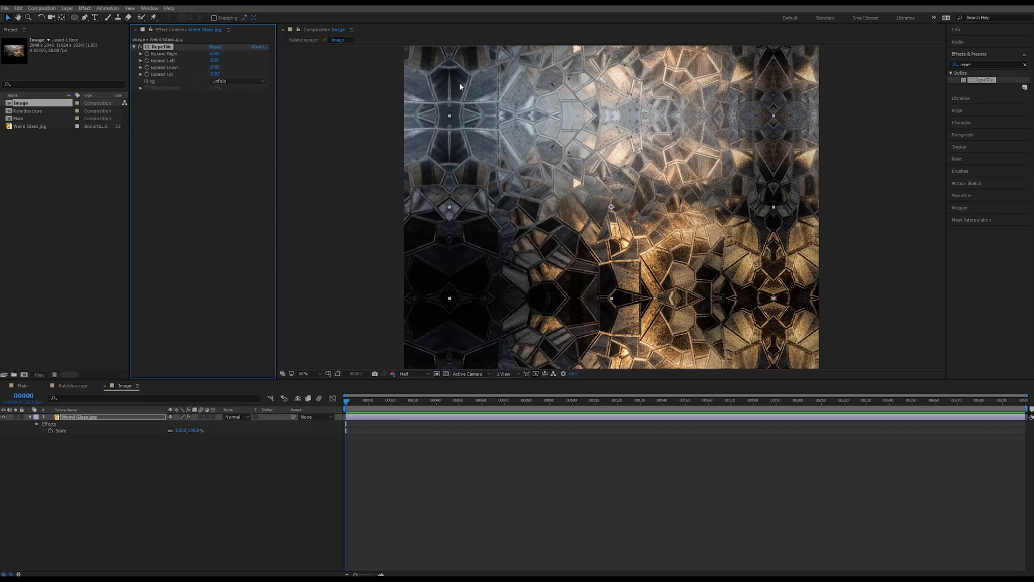
{"action": "scroll", "coordinate": [446, 72], "scroll_direction": "up", "scroll_amount": 1}
{"action": "scroll", "coordinate": [663, 154], "scroll_direction": "down", "scroll_amount": 1}
Add an adjustment layer above the image in the Kaleidoscope composition and rename it Mirror 1.
{"action": "left_click", "coordinate": [73, 385]}
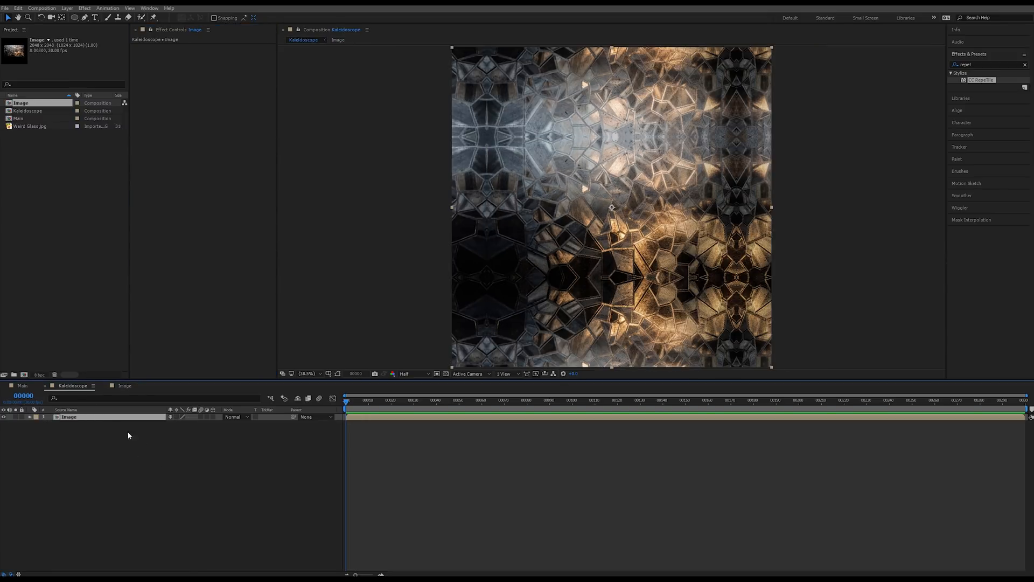
{"action": "left_click", "coordinate": [140, 438]}
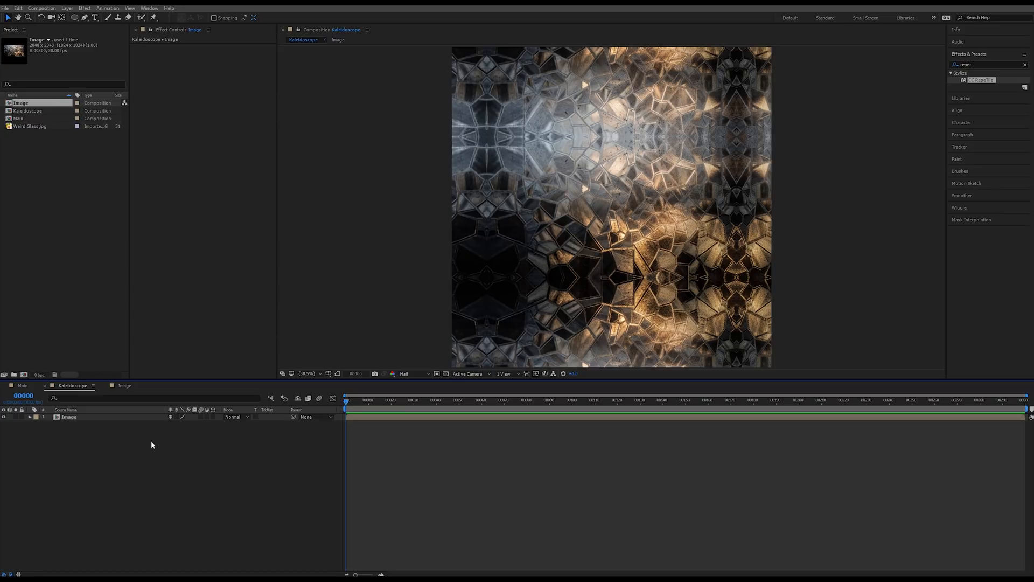
{"action": "right_click", "coordinate": [116, 433]}
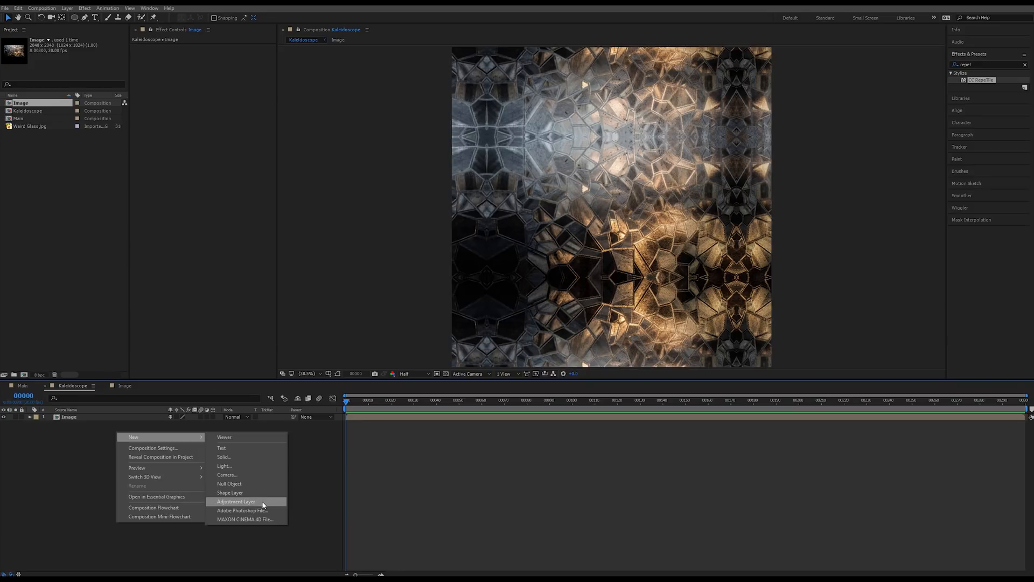
{"action": "left_click", "coordinate": [257, 503]}
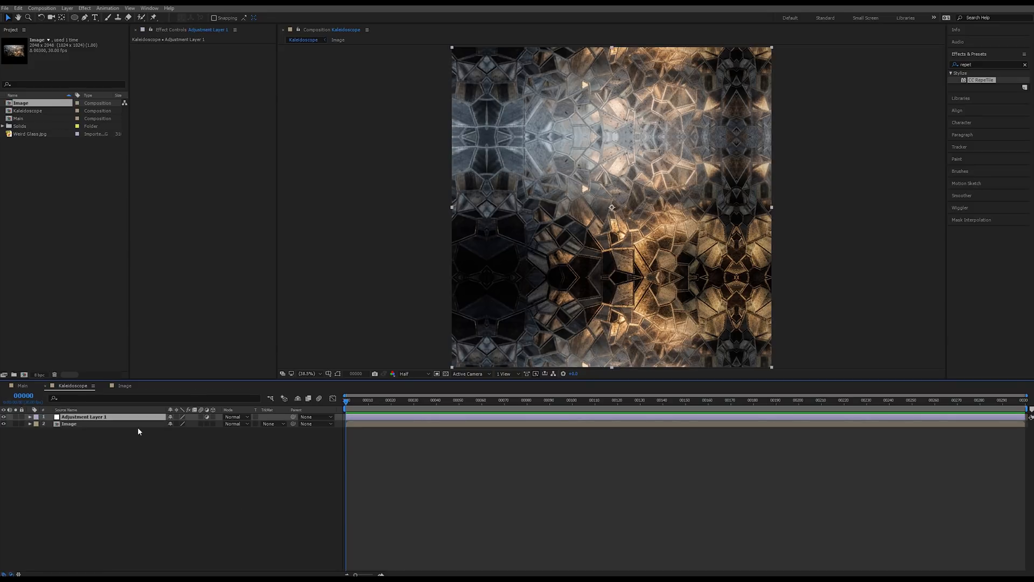
{"action": "key", "text": "Return"}
{"action": "type", "text": "Mirror"}
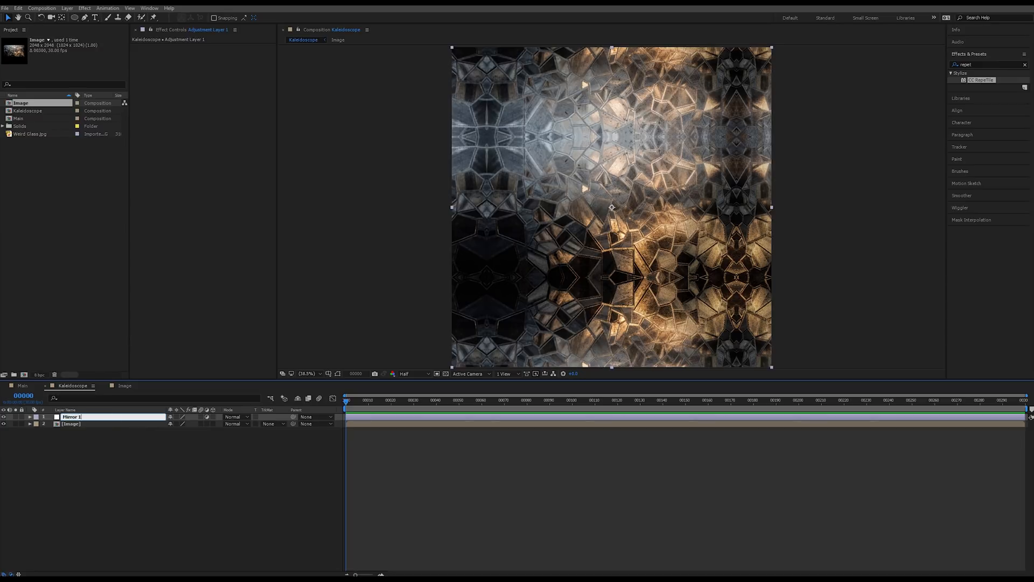
{"action": "key", "text": "Return"}
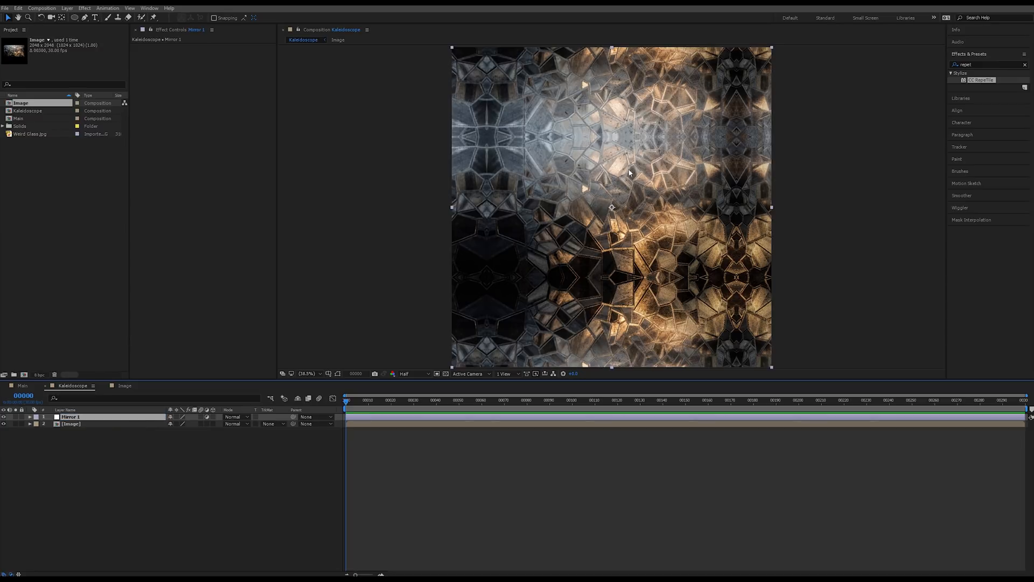
Find the Mirror effect and apply it to the Mirror 1 adjustment layer.
{"action": "left_click", "coordinate": [998, 64]}
{"action": "type", "text": "mirror"}
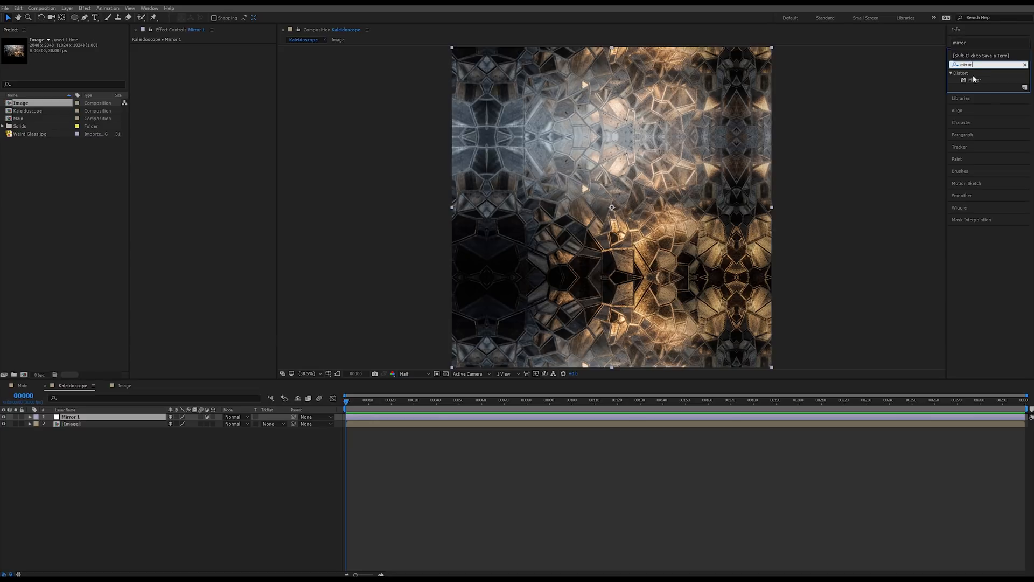
{"action": "left_click_drag", "start_coordinate": [974, 79], "coordinate": [194, 110]}
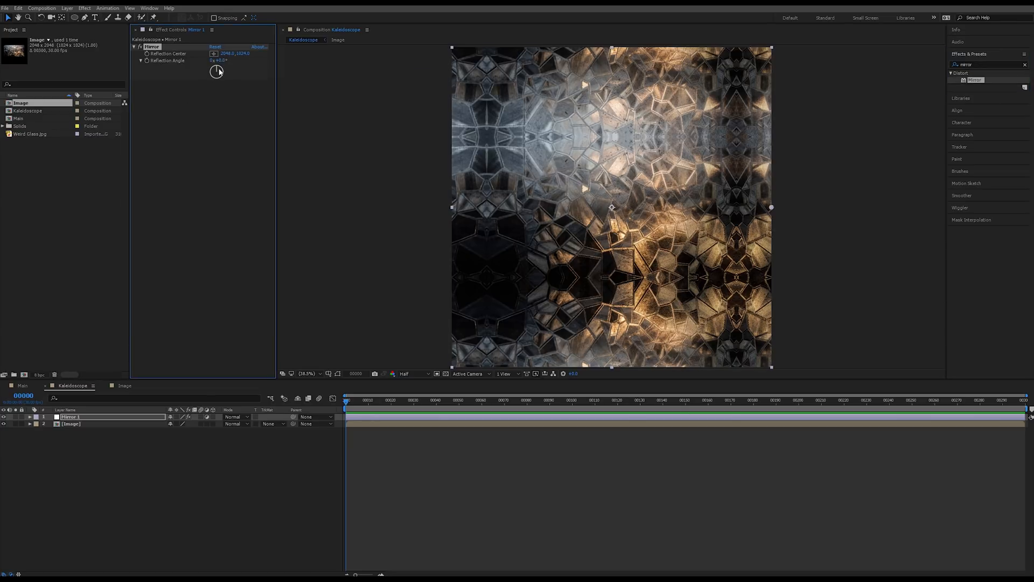
Try rotating the Mirror effect's reflection angle and moving its reflection center to the middle of the image, and undo both changes.
{"action": "left_click_drag", "start_coordinate": [220, 70], "coordinate": [230, 76]}
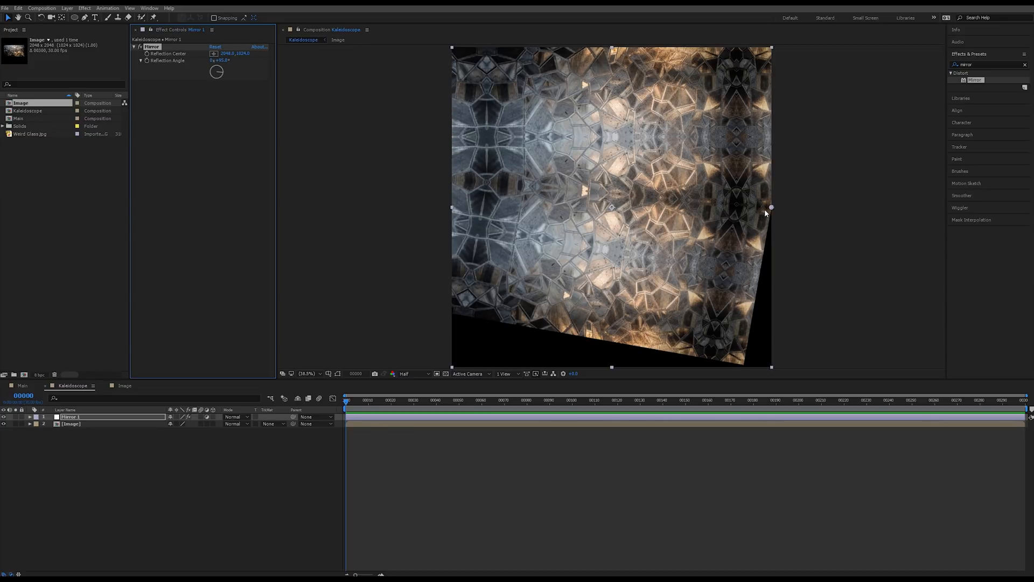
{"action": "left_click_drag", "start_coordinate": [771, 210], "coordinate": [612, 209]}
{"action": "key", "text": "ctrl+z"}
{"action": "key", "text": "ctrl+z"}
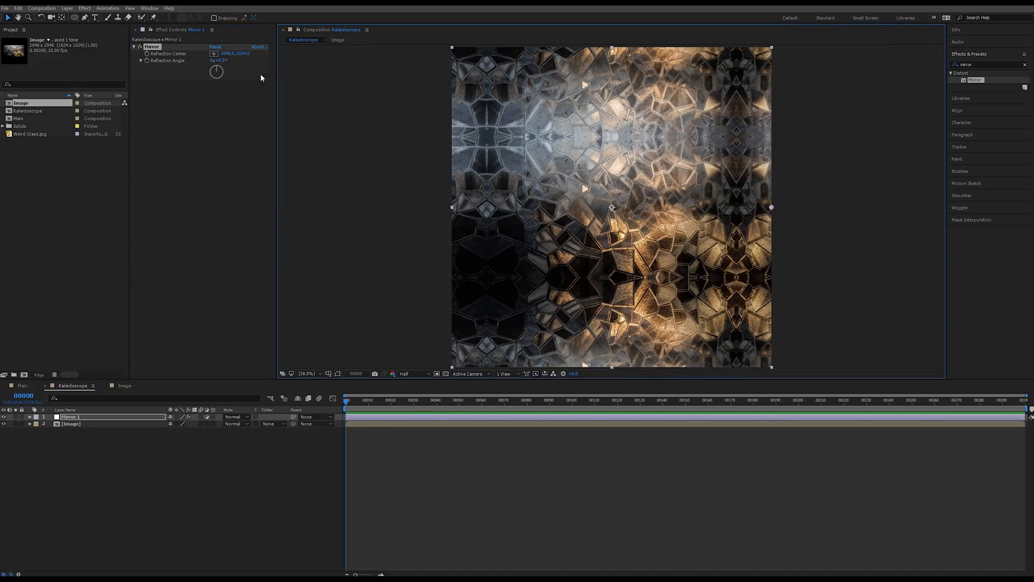
Set the horizontal Reflection Center value of the Mirror 1 layer's effect to 1024.
{"action": "left_click", "coordinate": [225, 54]}
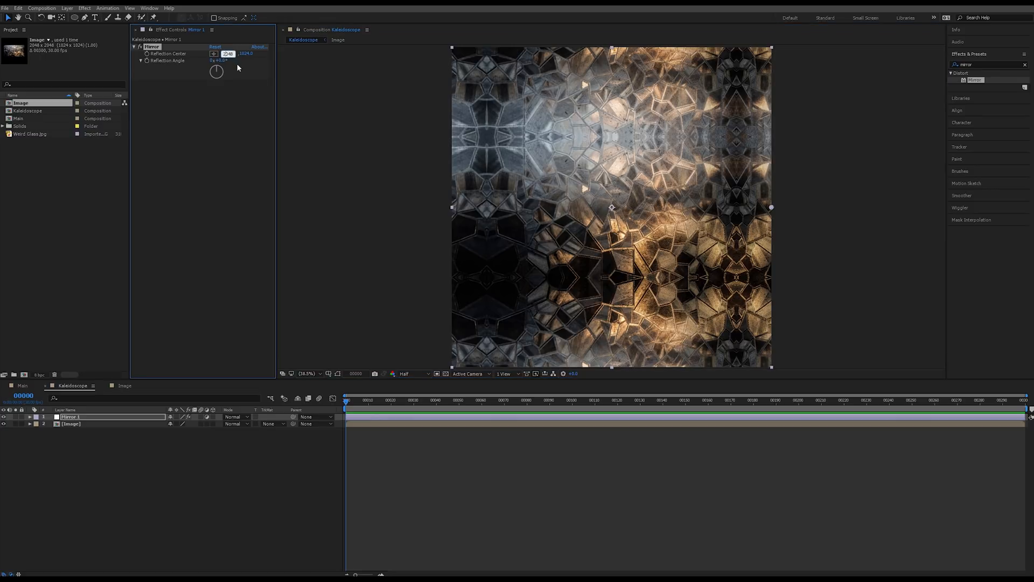
{"action": "type", "text": "1024"}
{"action": "key", "text": "Return"}
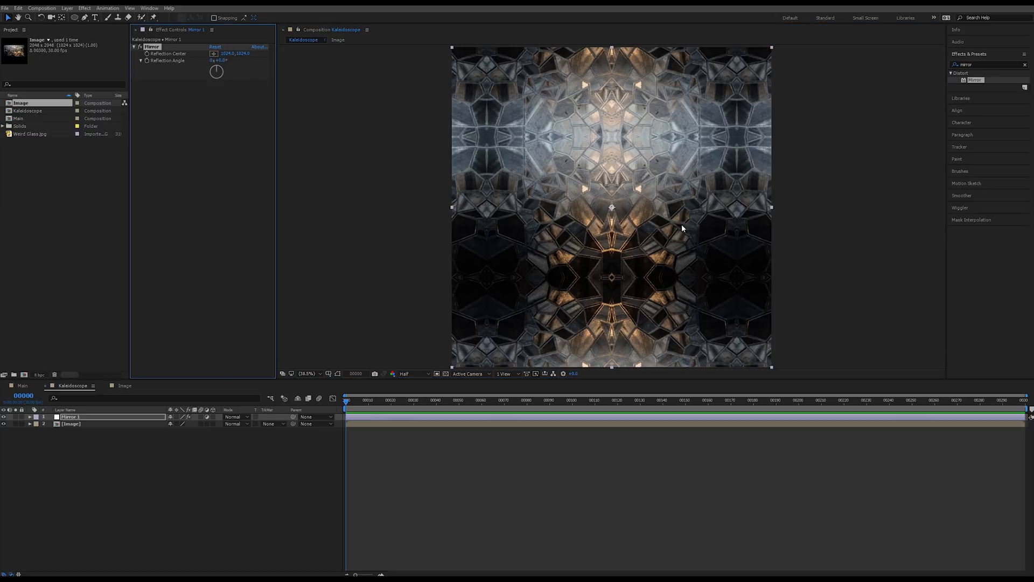
Duplicate the Mirror 1 layer and set the Reflection Angle of the copy to 60°.
{"action": "left_click", "coordinate": [132, 418]}
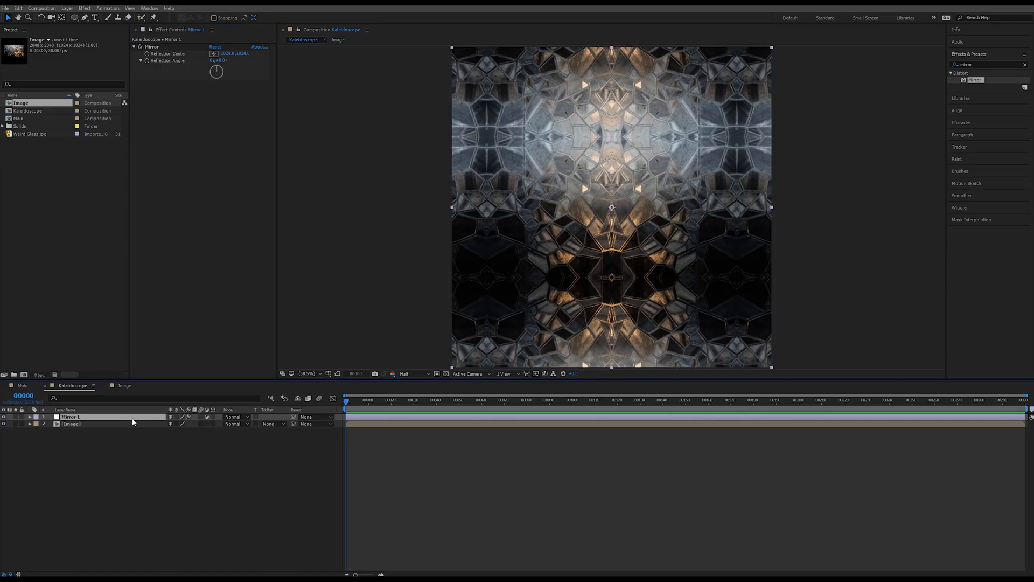
{"action": "key", "text": "ctrl+d"}
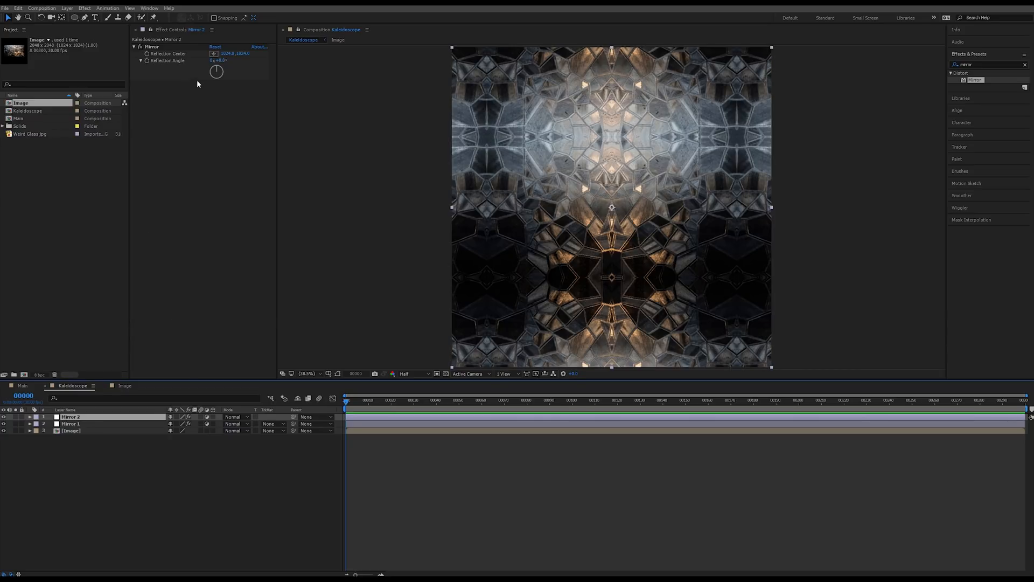
{"action": "left_click", "coordinate": [222, 61]}
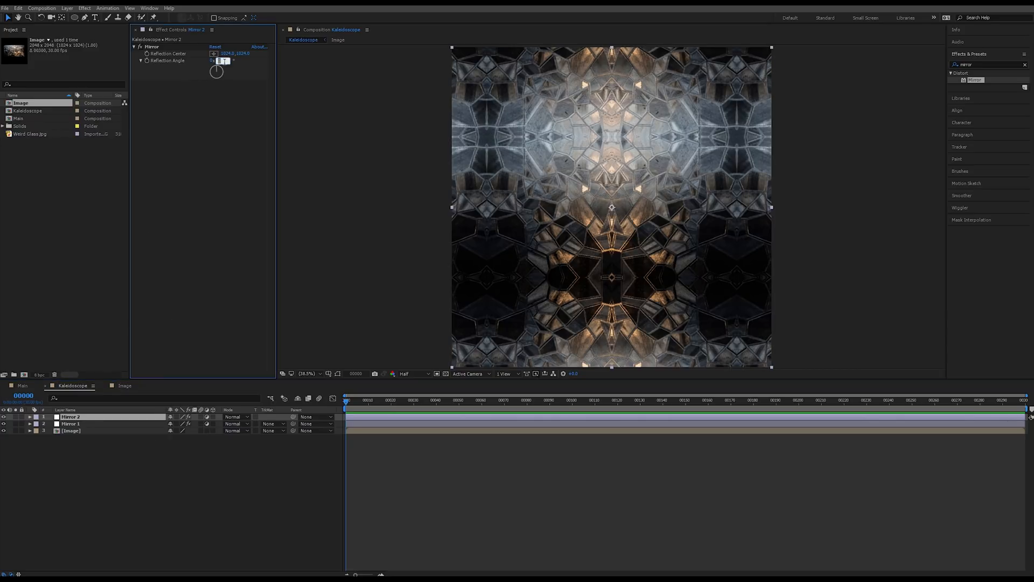
{"action": "type", "text": "60"}
{"action": "key", "text": "Return"}
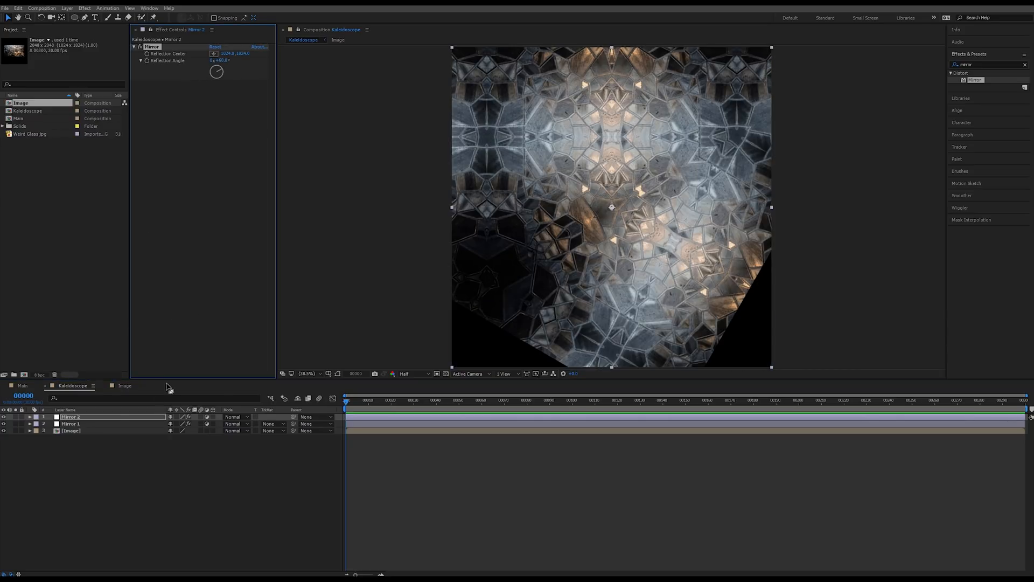
Duplicate the Mirror 2 layer and set the Reflection Angle of the copy to 120°.
{"action": "left_click", "coordinate": [126, 419]}
{"action": "key", "text": "ctrl+d"}
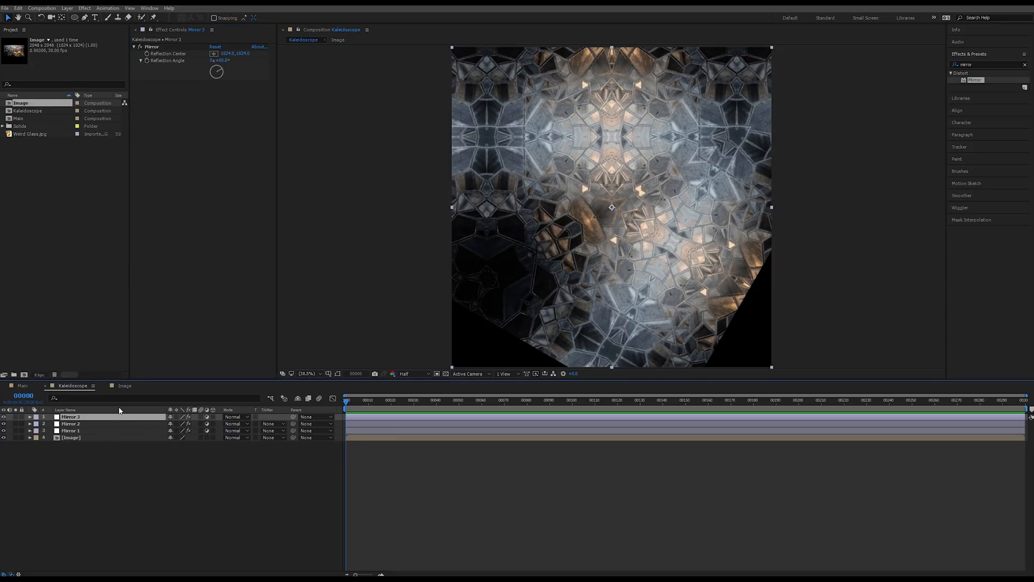
{"action": "left_click", "coordinate": [223, 61]}
{"action": "type", "text": "120"}
{"action": "key", "text": "Return"}
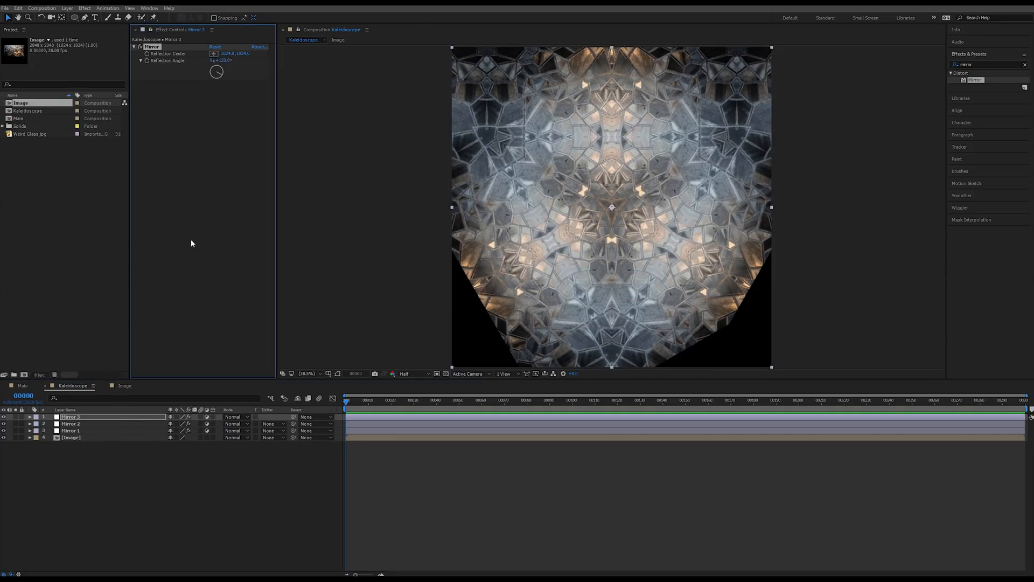
Duplicate the Mirror 3 layer and set the Reflection Angle of the copy to 180°.
{"action": "left_click", "coordinate": [131, 419]}
{"action": "key", "text": "ctrl+d"}
{"action": "left_click", "coordinate": [222, 61]}
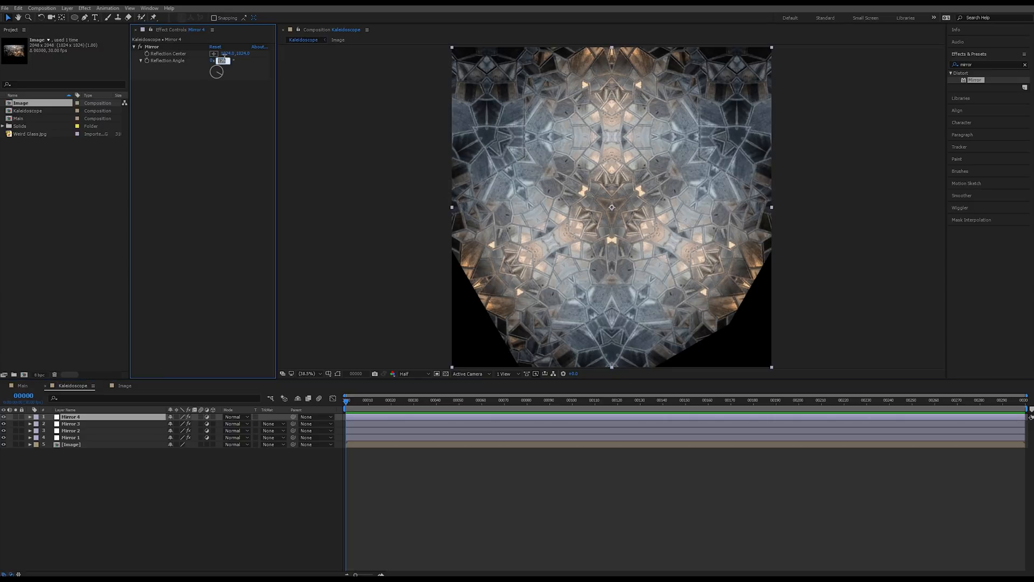
{"action": "type", "text": "180"}
{"action": "key", "text": "Return"}
Duplicate the Mirror 4 layer and set the Reflection Angle of the copy to 240°.
{"action": "left_click", "coordinate": [107, 419]}
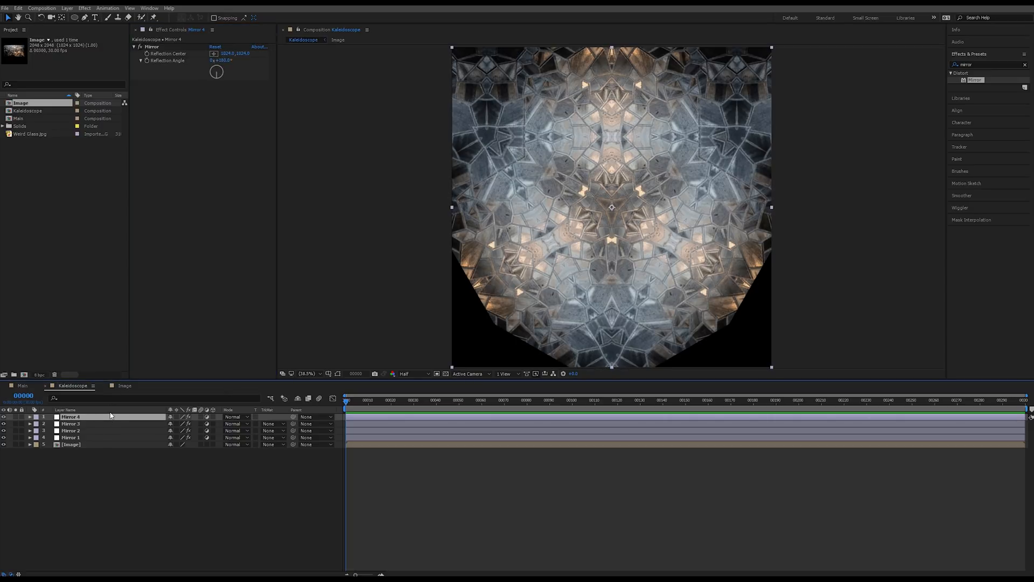
{"action": "key", "text": "ctrl+d"}
{"action": "left_click", "coordinate": [222, 61]}
{"action": "type", "text": "240"}
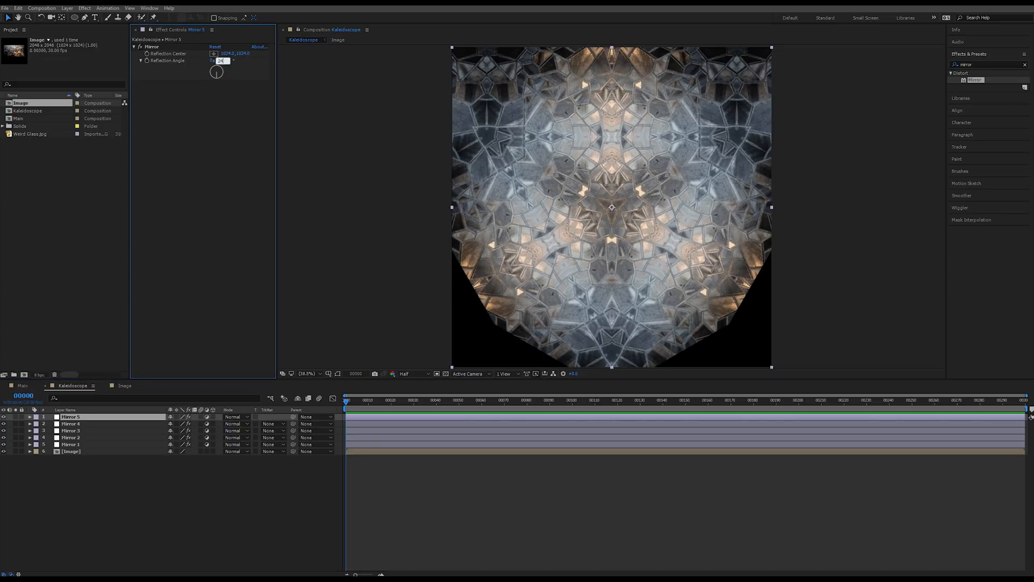
{"action": "key", "text": "Return"}
Duplicate the Mirror 5 layer and set the Reflection Angle of the copy to 300°.
{"action": "left_click", "coordinate": [127, 418]}
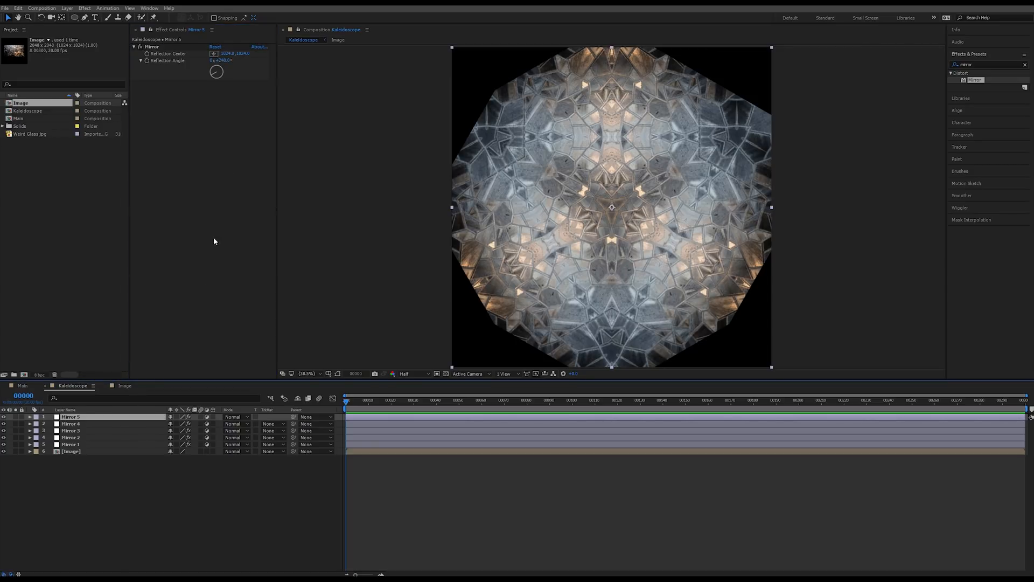
{"action": "key", "text": "ctrl+d"}
{"action": "left_click", "coordinate": [221, 61]}
{"action": "type", "text": "3"}
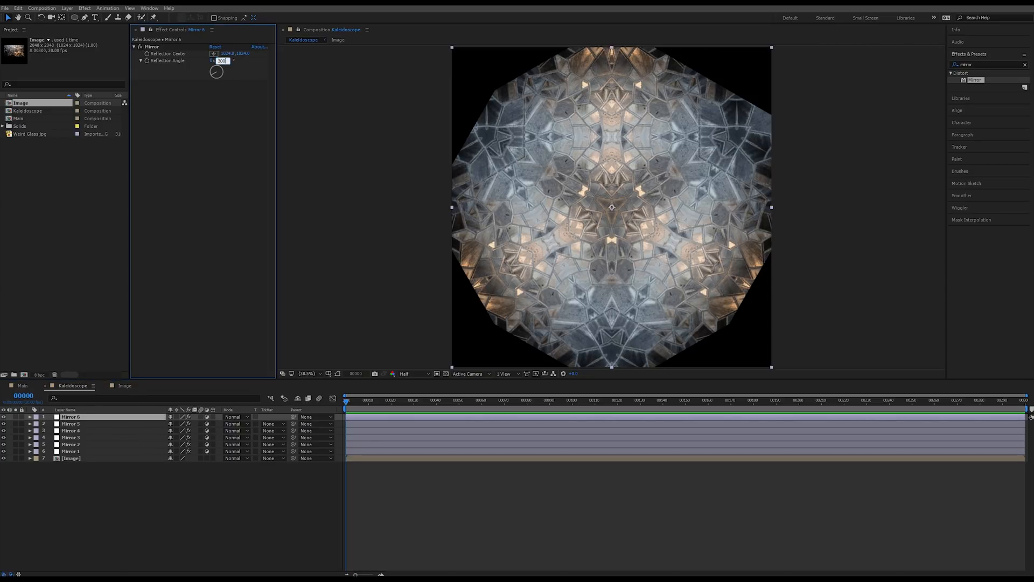
{"action": "type", "text": "00"}
{"action": "key", "text": "Return"}
{"action": "left_click", "coordinate": [224, 61]}
Try a copy of the Mirror 6 layer with a Reflection Angle of 360°, and delete that copy.
{"action": "left_click", "coordinate": [144, 417]}
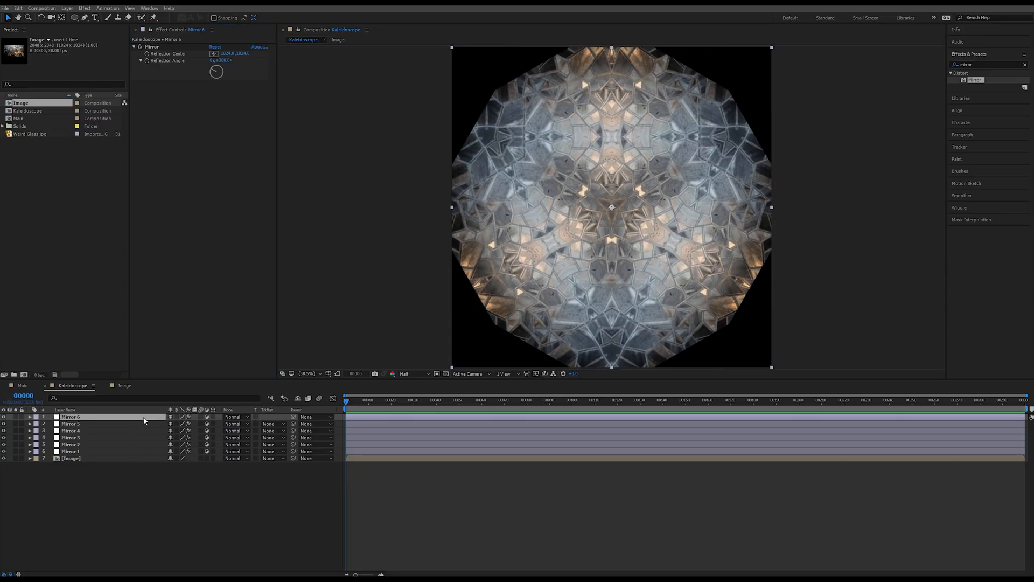
{"action": "key", "text": "ctrl+d"}
{"action": "left_click", "coordinate": [224, 60]}
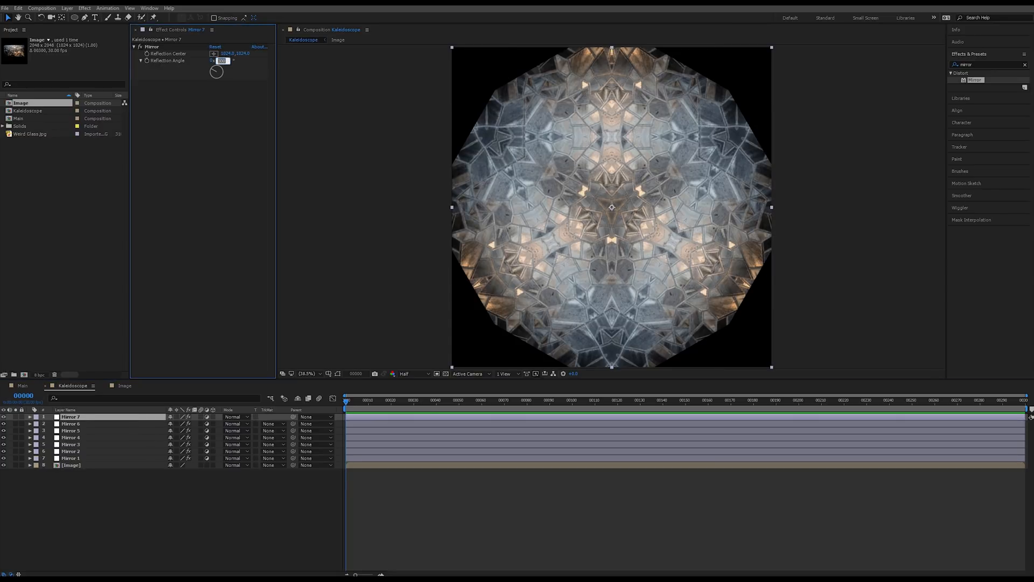
{"action": "type", "text": "360"}
{"action": "key", "text": "Return"}
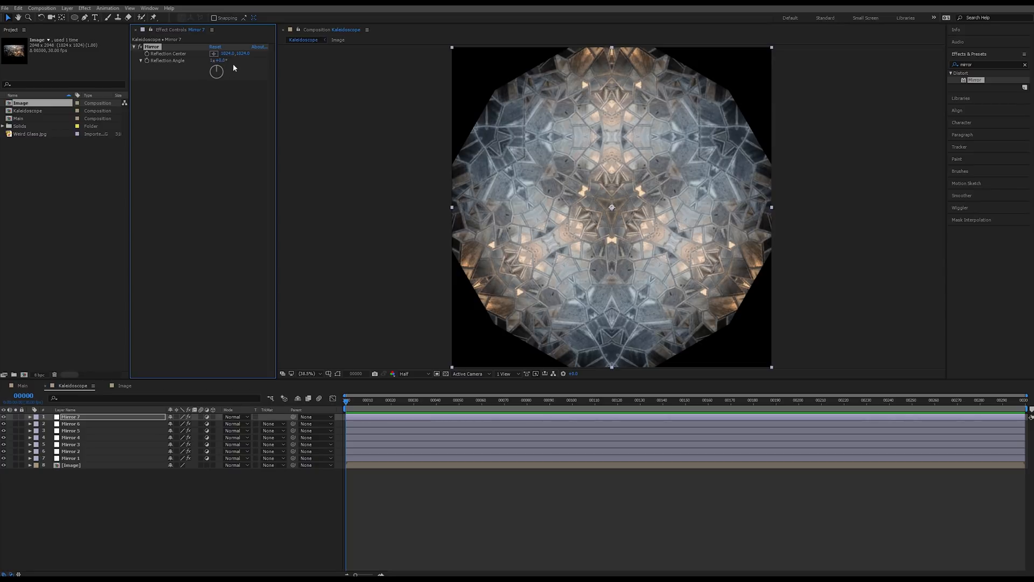
{"action": "left_click", "coordinate": [91, 417]}
{"action": "key", "text": "Delete"}
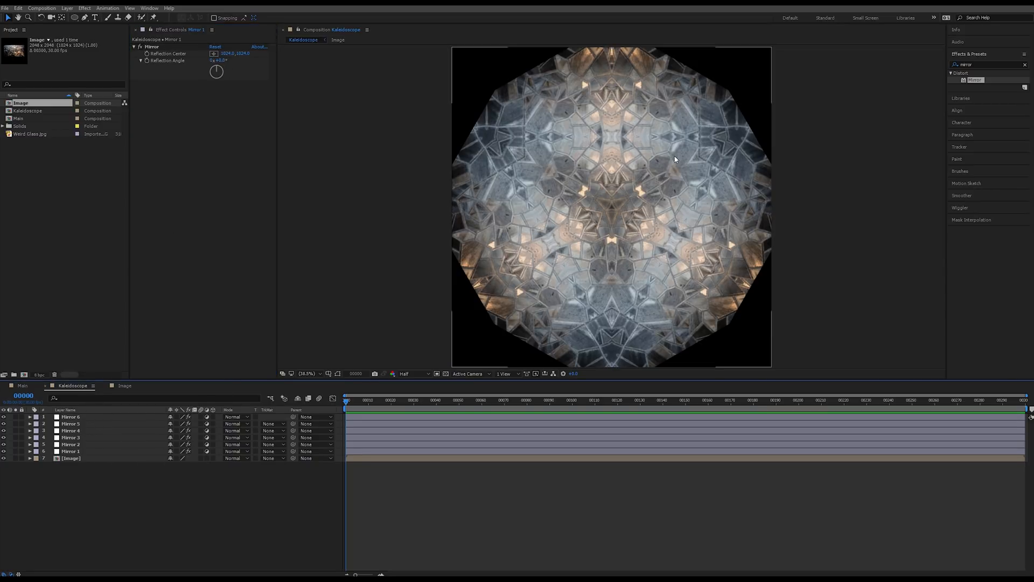
Examine the center of the kaleidoscope pattern up close at 100% and fit the whole composition back in the viewer.
{"action": "key", "text": "slash"}
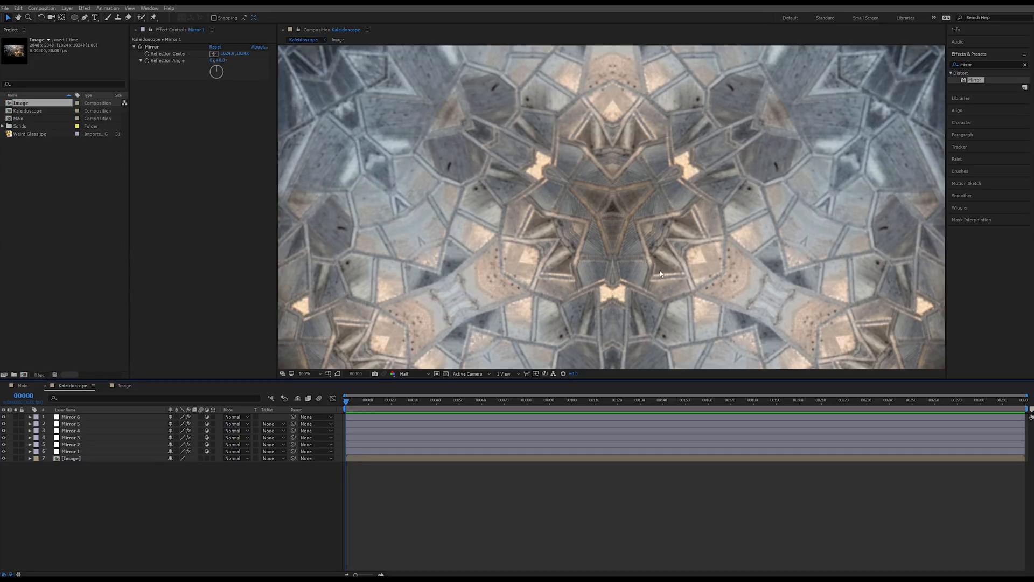
{"action": "key", "text": "shift+slash"}
{"action": "key", "text": "slash"}
{"action": "left_click_drag", "start_coordinate": [748, 221], "coordinate": [736, 157]}
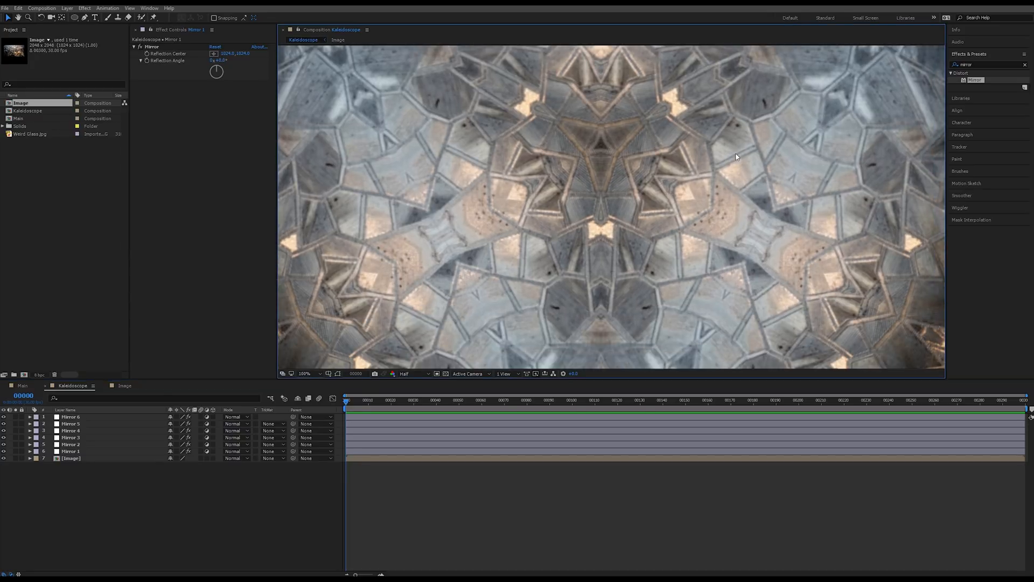
{"action": "key", "text": "comma"}
{"action": "key", "text": "comma"}
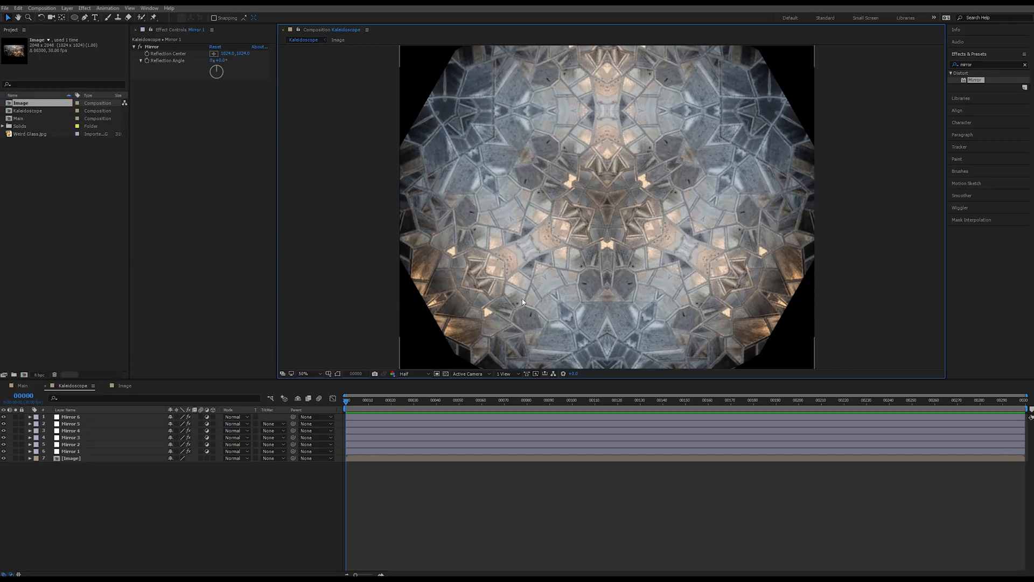
{"action": "left_click", "coordinate": [312, 373]}
{"action": "left_click", "coordinate": [302, 401]}
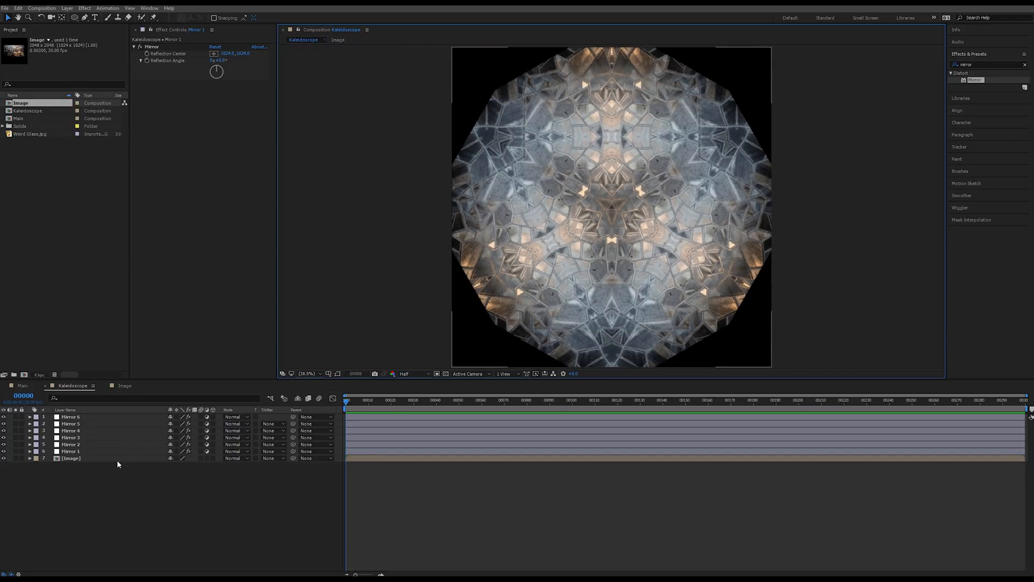
Try rotating the Image layer beneath the mirror layers to preview the changing kaleidoscope pattern, and undo the rotation.
{"action": "left_click", "coordinate": [117, 459]}
{"action": "key", "text": "r"}
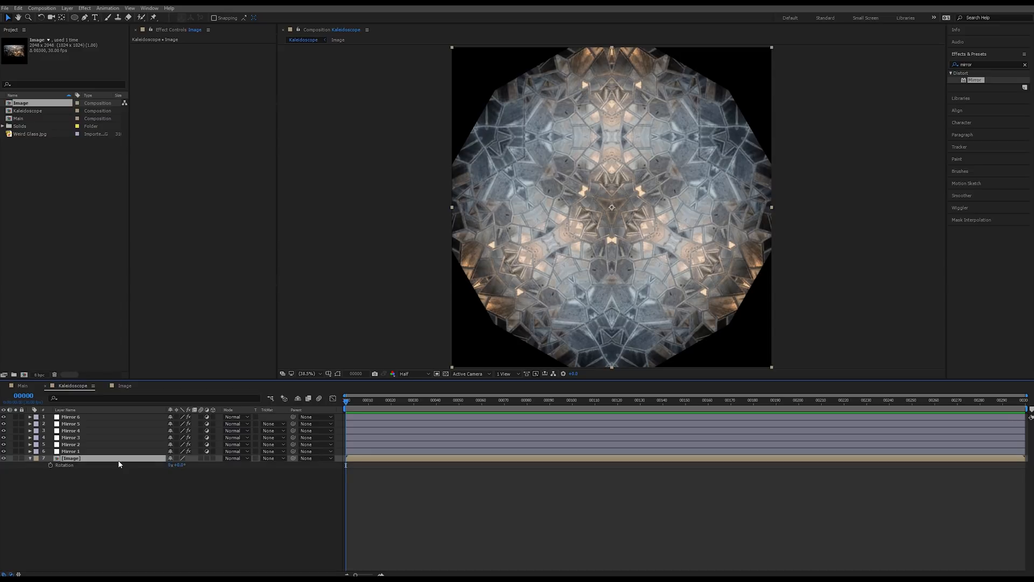
{"action": "left_click_drag", "start_coordinate": [180, 467], "coordinate": [155, 211]}
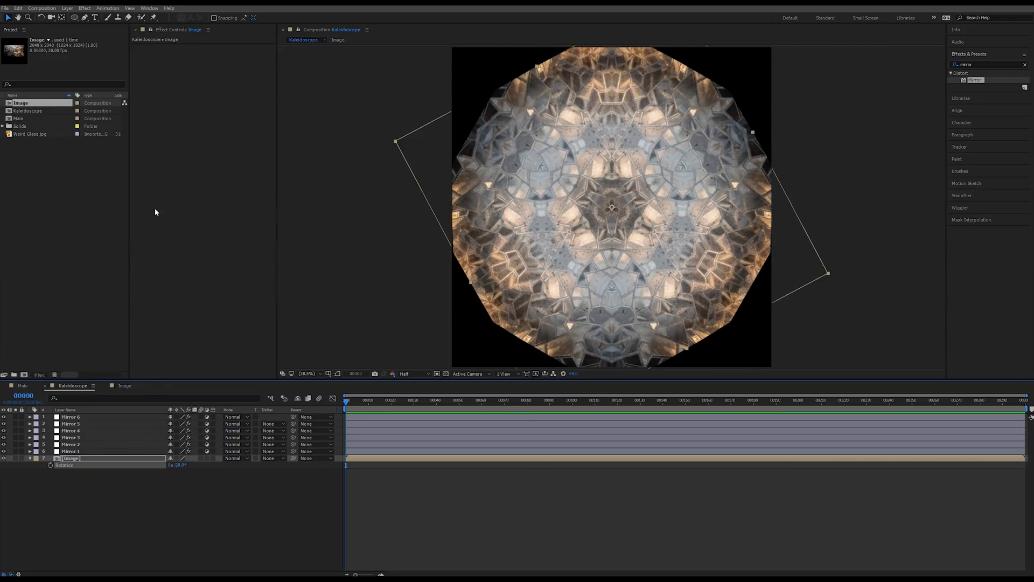
{"action": "left_click", "coordinate": [446, 506]}
{"action": "key", "text": "ctrl+z"}
Add a null object to the Kaleidoscope composition and rename it Kaleidoscope Control.
{"action": "right_click", "coordinate": [266, 490]}
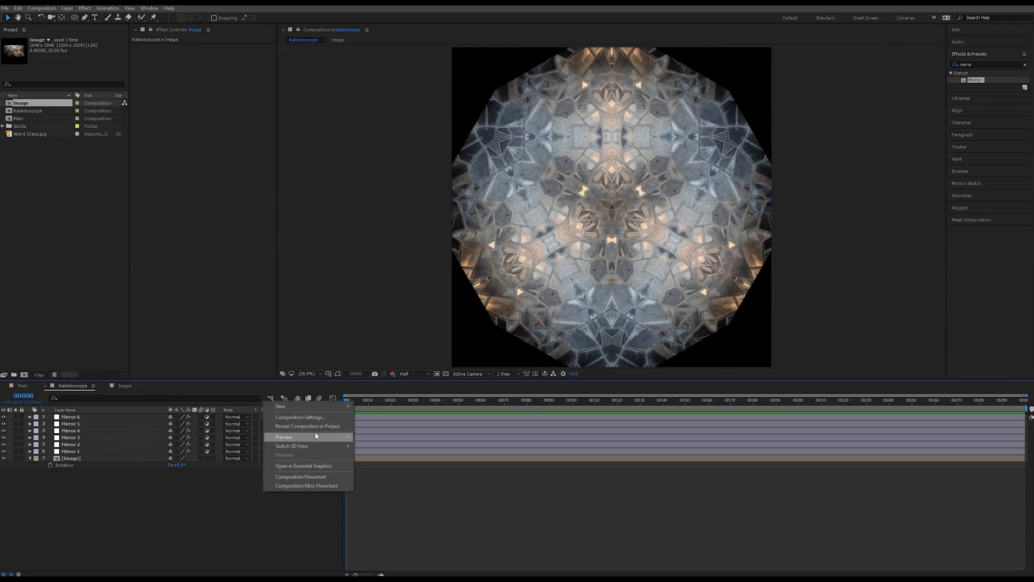
{"action": "mouse_move", "coordinate": [343, 408]}
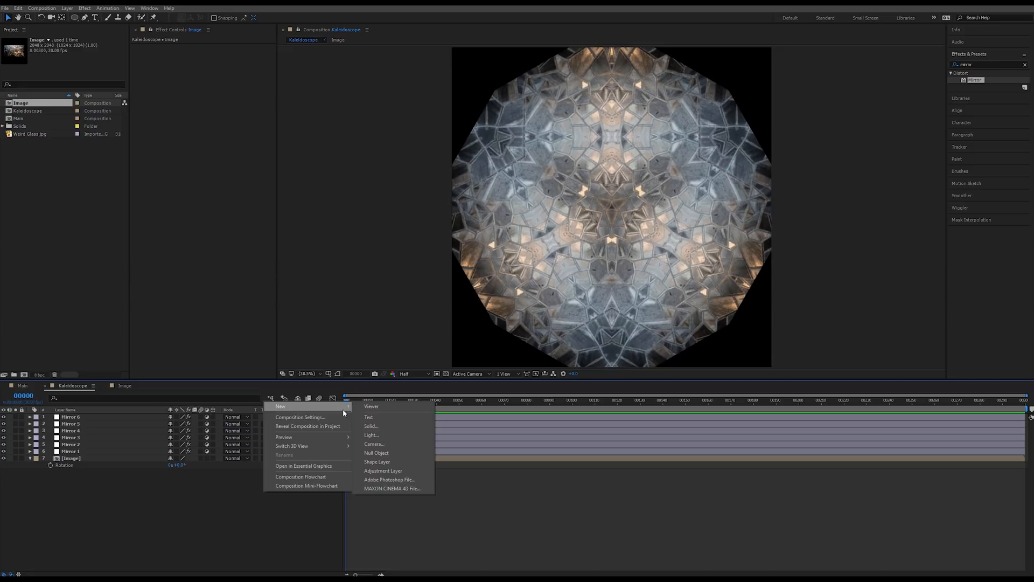
{"action": "left_click", "coordinate": [394, 454]}
{"action": "key", "text": "Return"}
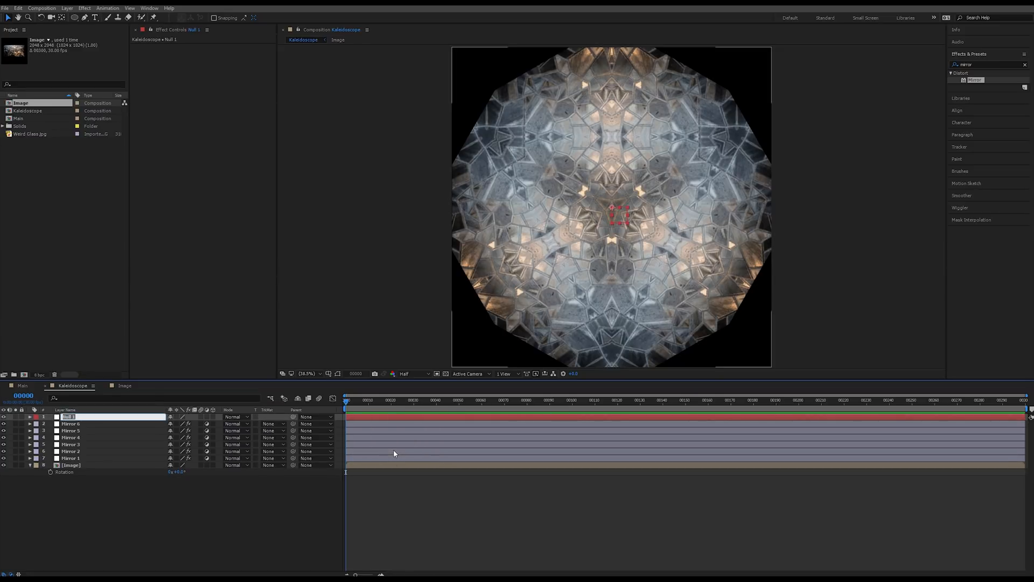
{"action": "type", "text": "Kaleidoscope Control"}
{"action": "key", "text": "Return"}
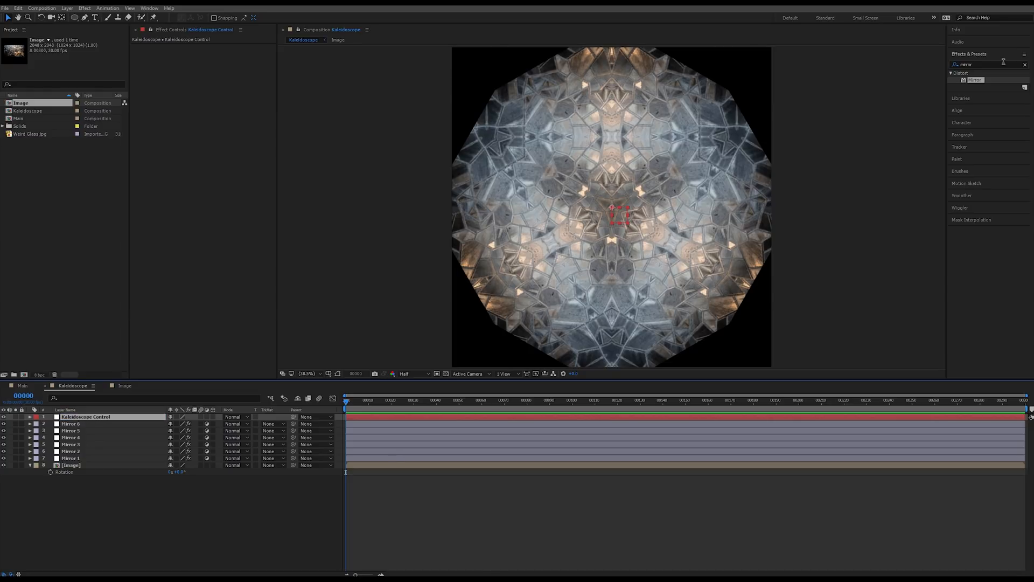
Apply a Slider Control effect to the Kaleidoscope Control layer and rename it Image Rotation.
{"action": "left_click", "coordinate": [971, 65]}
{"action": "type", "text": "slider"}
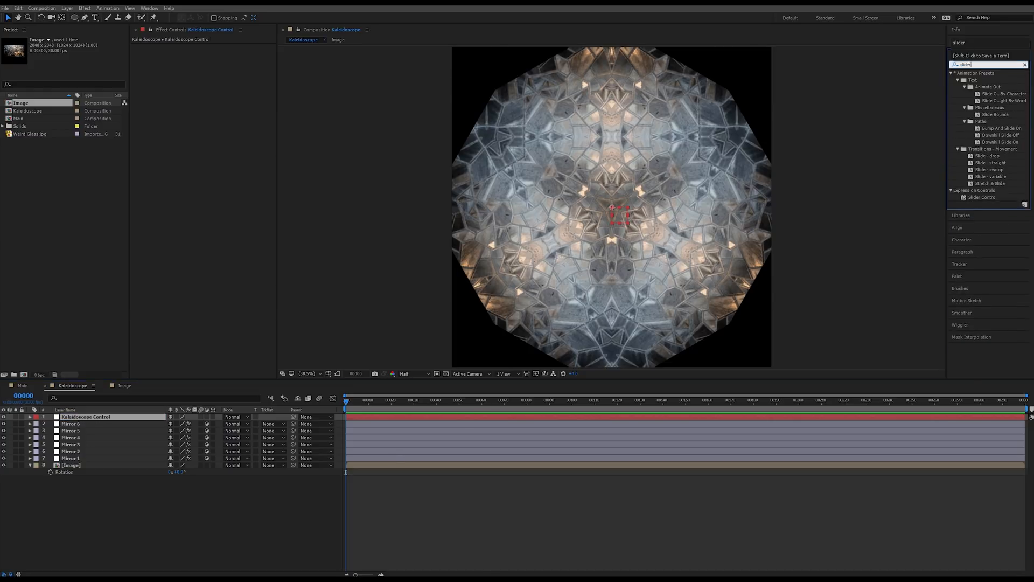
{"action": "left_click_drag", "start_coordinate": [983, 80], "coordinate": [230, 75]}
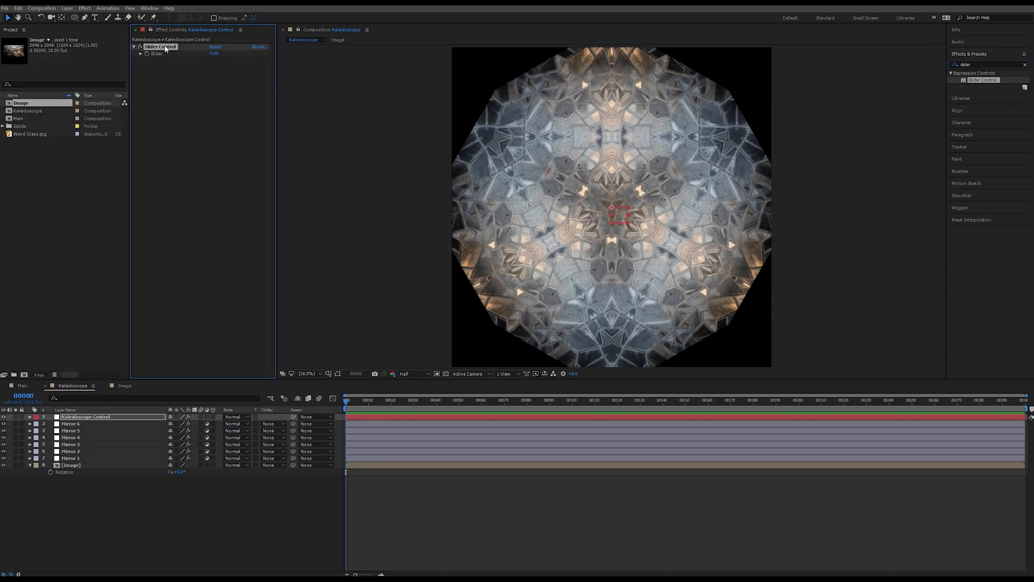
{"action": "key", "text": "Return"}
{"action": "type", "text": "Image Rotation"}
{"action": "key", "text": "Return"}
Add a second Slider Control above Image Rotation on the Kaleidoscope Control layer and rename it Mirror Rotation.
{"action": "left_click_drag", "start_coordinate": [995, 83], "coordinate": [173, 49]}
{"action": "key", "text": "Return"}
{"action": "type", "text": "Mirror Rotation"}
{"action": "key", "text": "Return"}
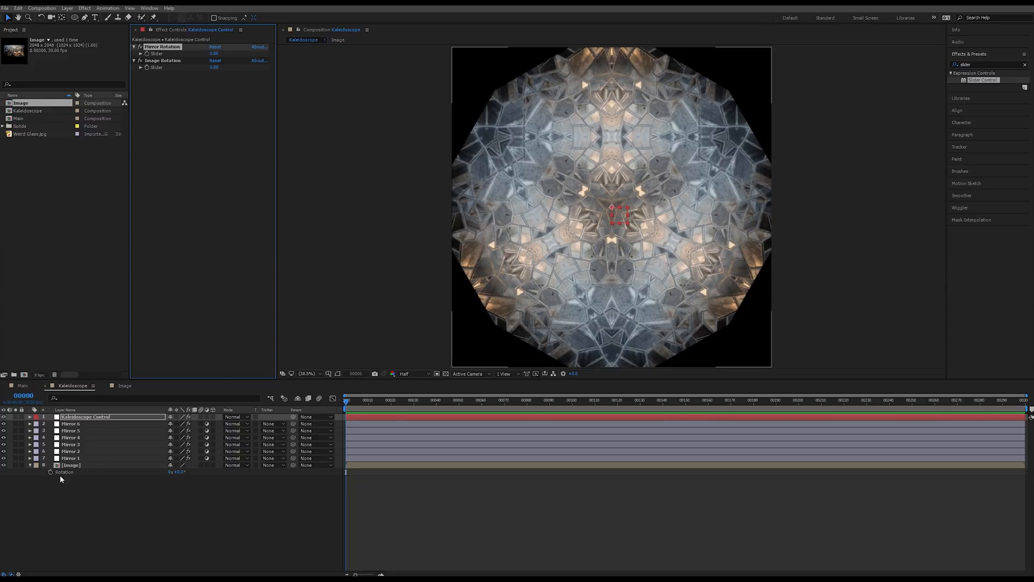
{"action": "left_click", "coordinate": [97, 417]}
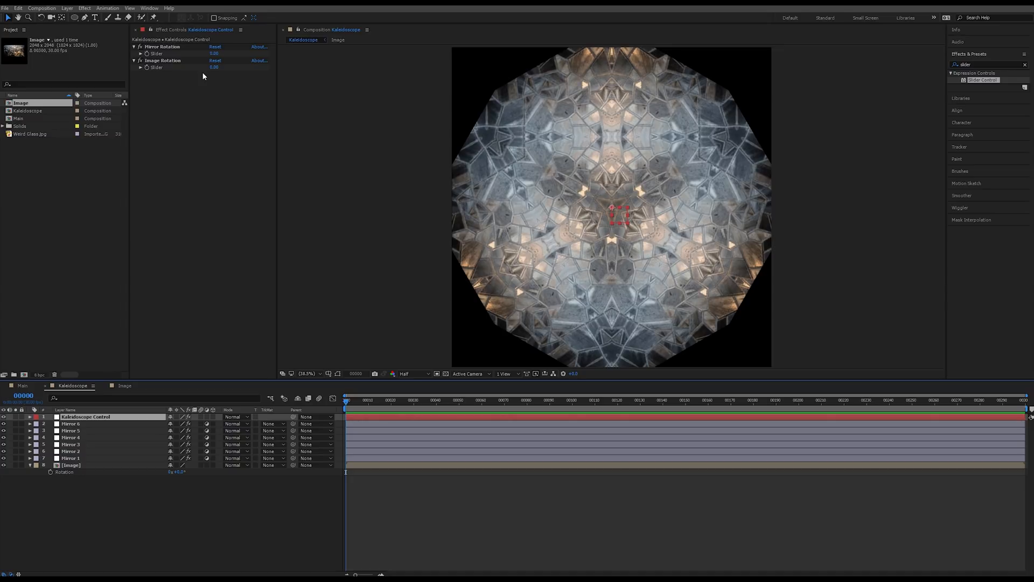
Reveal the Mirror effect properties of all six Mirror layers in the timeline.
{"action": "left_click", "coordinate": [71, 425]}
{"action": "left_click", "coordinate": [71, 465], "text": "shift"}
{"action": "left_click", "coordinate": [74, 466], "text": "ctrl"}
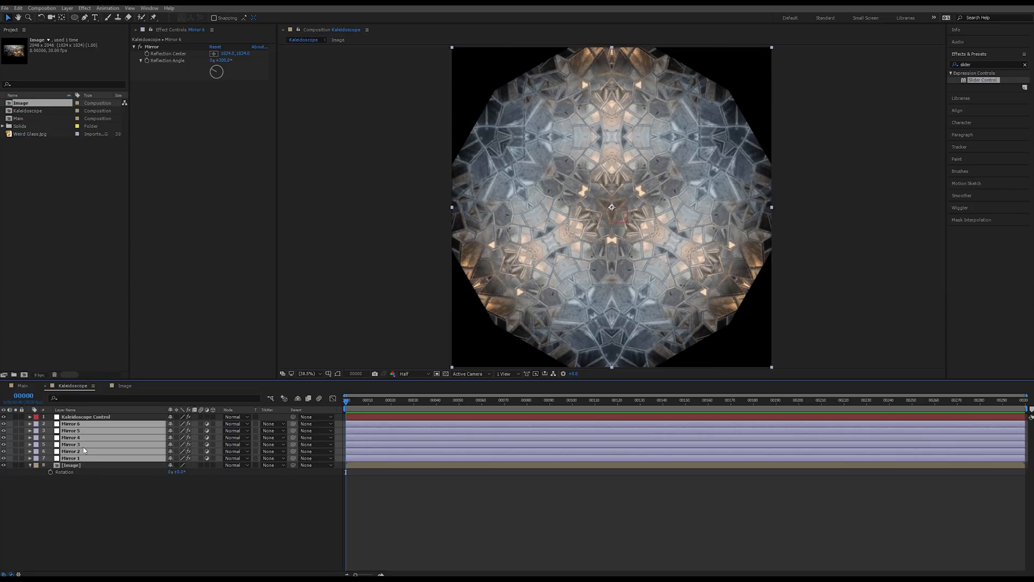
{"action": "key", "text": "e"}
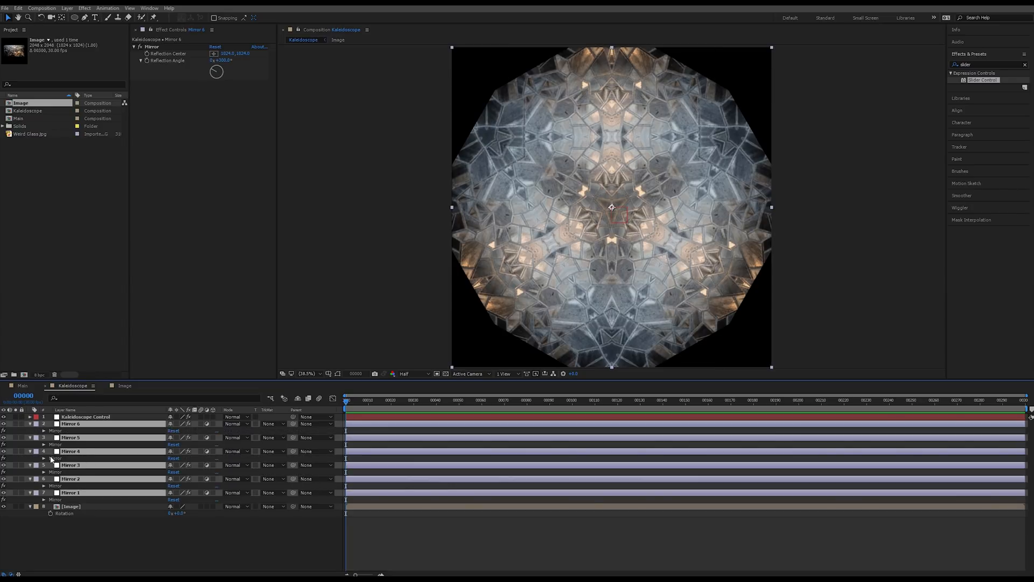
{"action": "left_click", "coordinate": [44, 499]}
{"action": "left_click", "coordinate": [44, 485]}
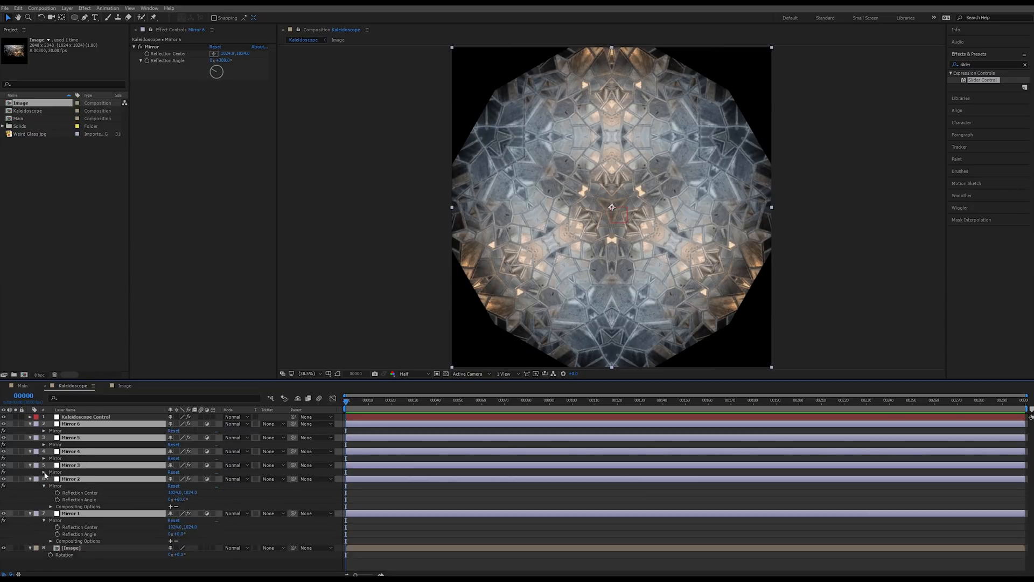
{"action": "left_click", "coordinate": [44, 472]}
{"action": "left_click", "coordinate": [44, 457]}
{"action": "left_click", "coordinate": [44, 444]}
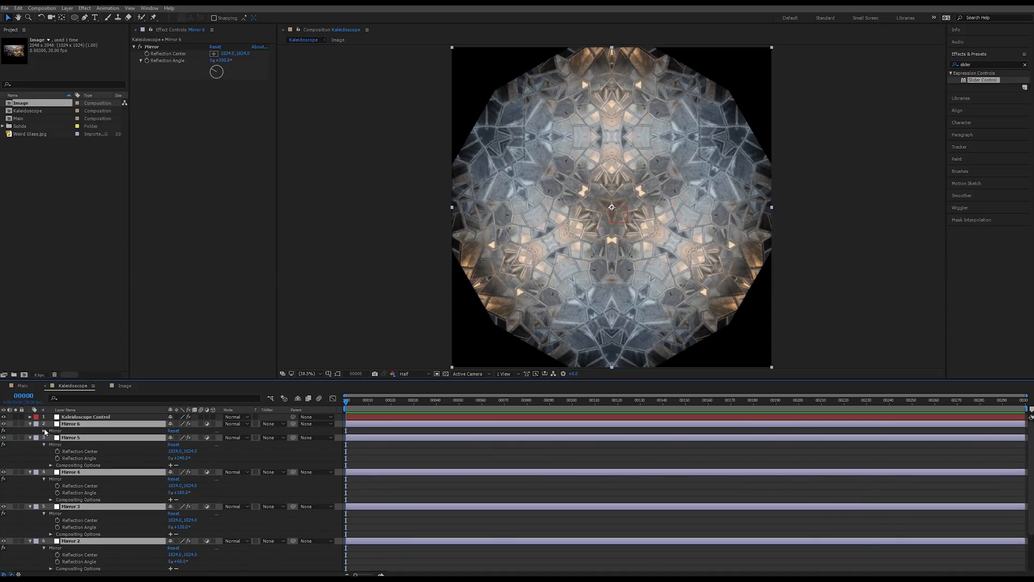
{"action": "left_click", "coordinate": [44, 430]}
Reveal the Mirror Rotation and Image Rotation slider values of the Kaleidoscope Control layer in the timeline.
{"action": "left_click", "coordinate": [43, 417]}
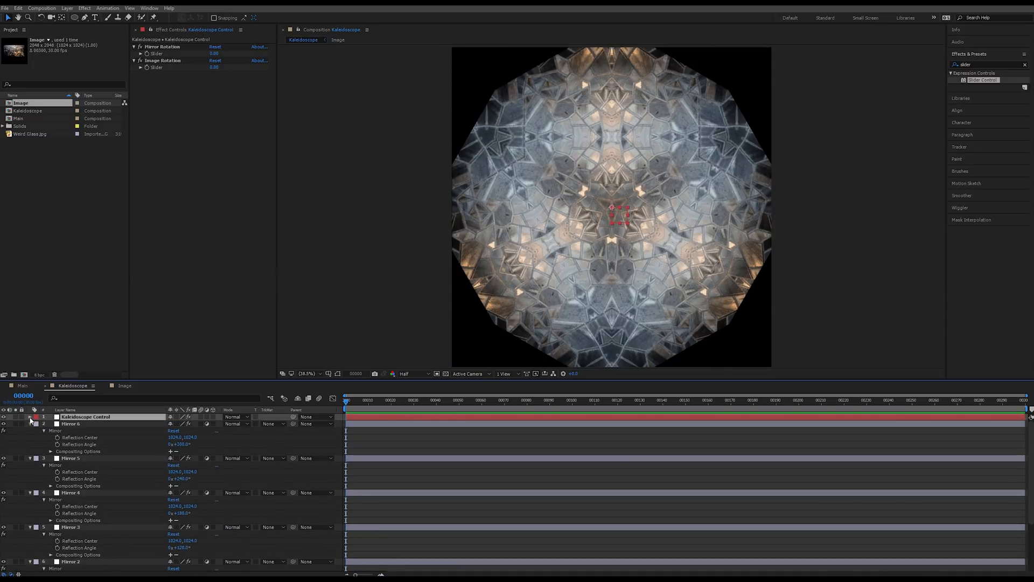
{"action": "left_click", "coordinate": [30, 418]}
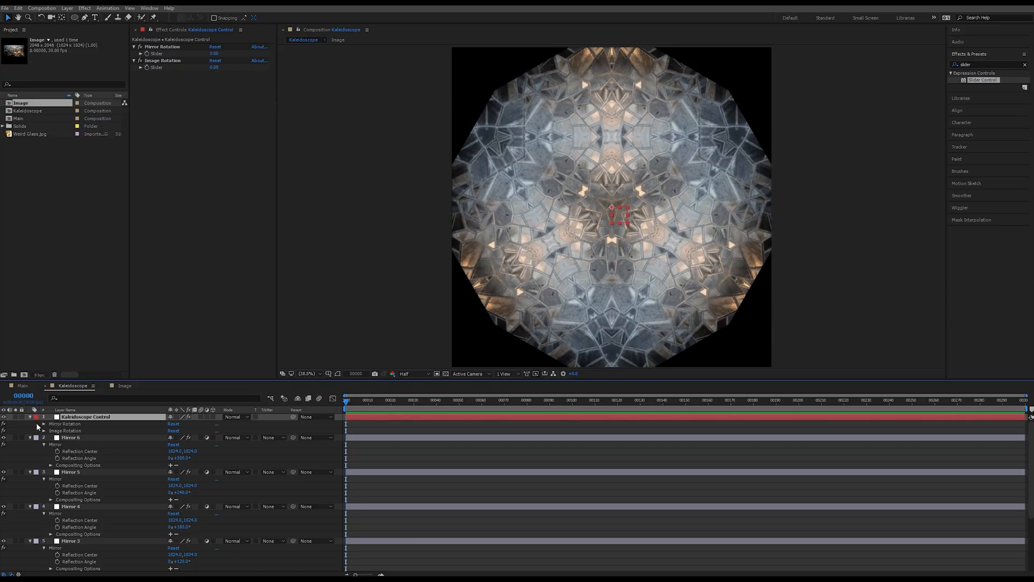
{"action": "left_click", "coordinate": [45, 431]}
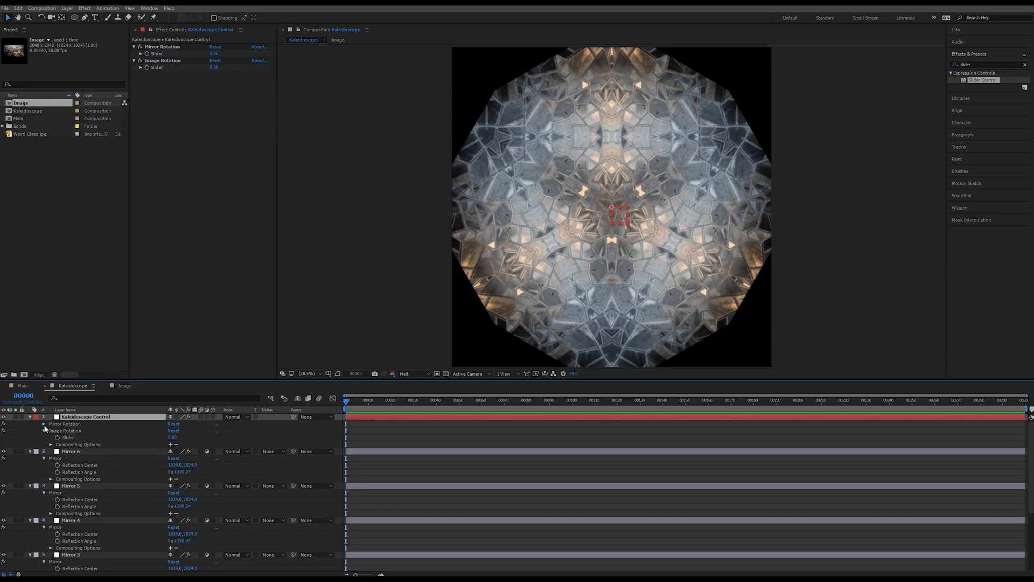
{"action": "left_click", "coordinate": [44, 424]}
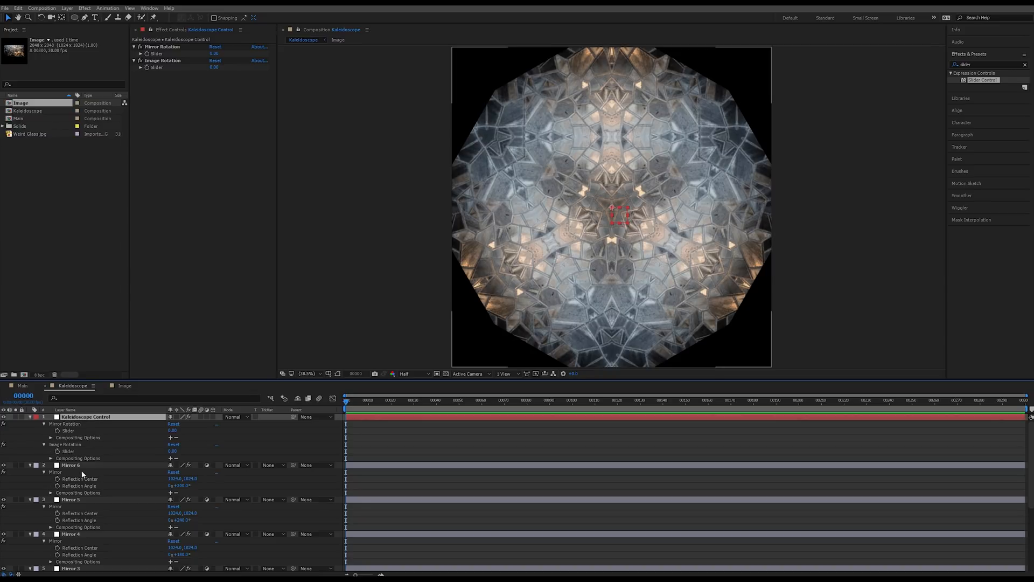
Link Mirror 6's Reflection Angle by expression to the Mirror Rotation slider, adding + 300.
{"action": "left_click", "coordinate": [57, 485], "text": "alt"}
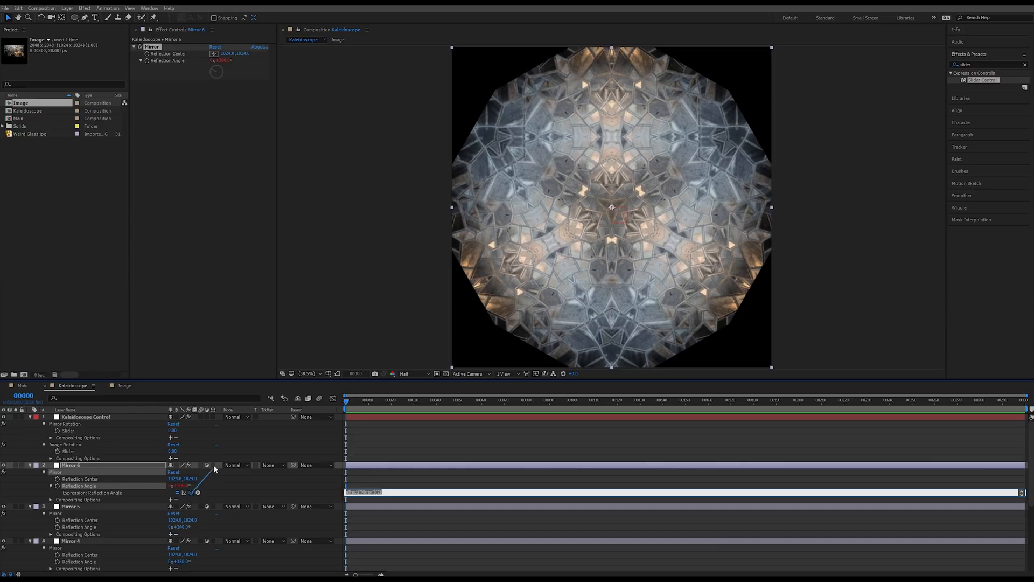
{"action": "left_click_drag", "start_coordinate": [215, 464], "coordinate": [72, 433]}
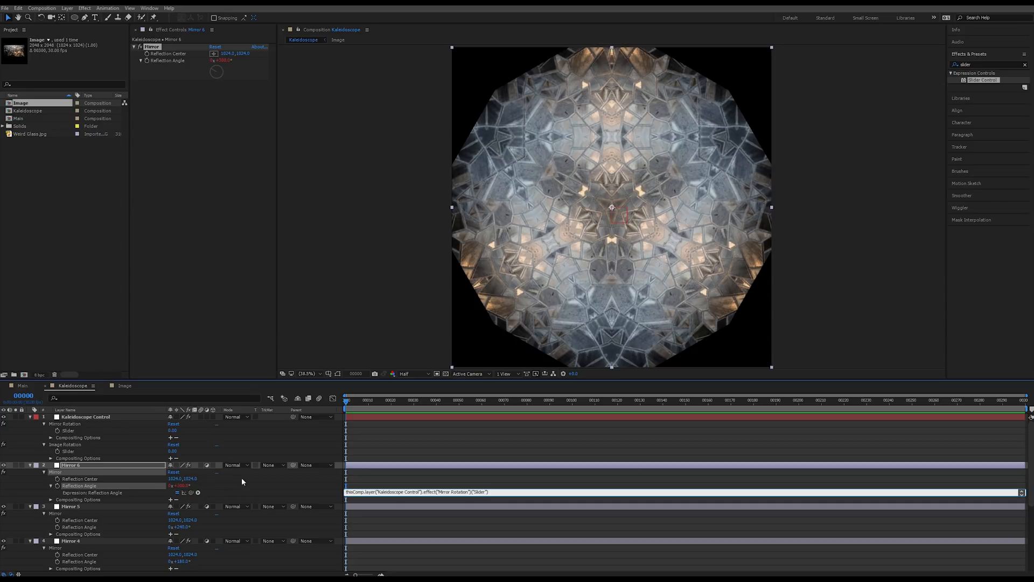
{"action": "type", "text": "+ 300"}
{"action": "key", "text": "KP_Enter"}
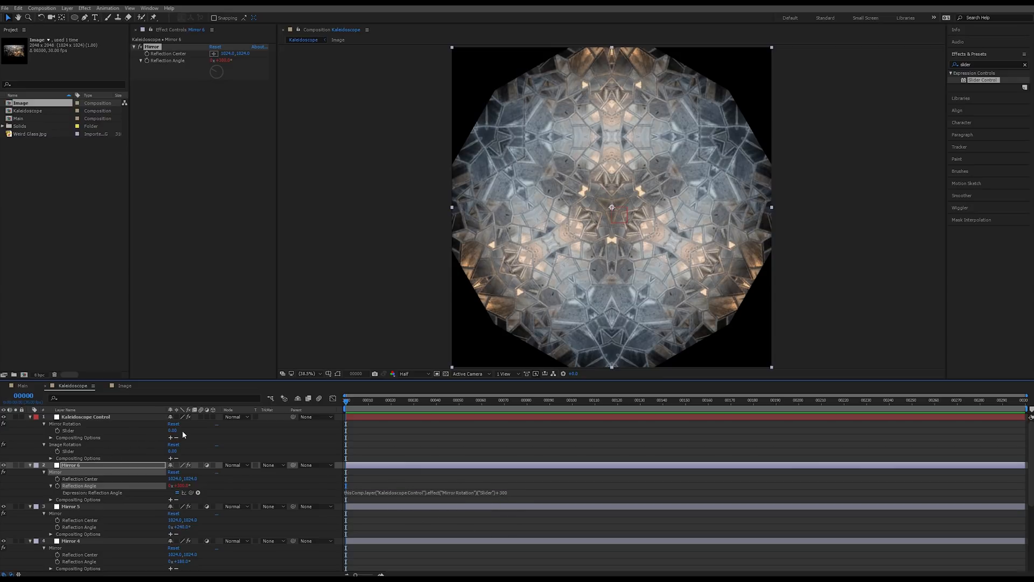
Try out the Mirror Rotation slider on the Kaleidoscope Control layer and return it to 0.
{"action": "left_click", "coordinate": [85, 417]}
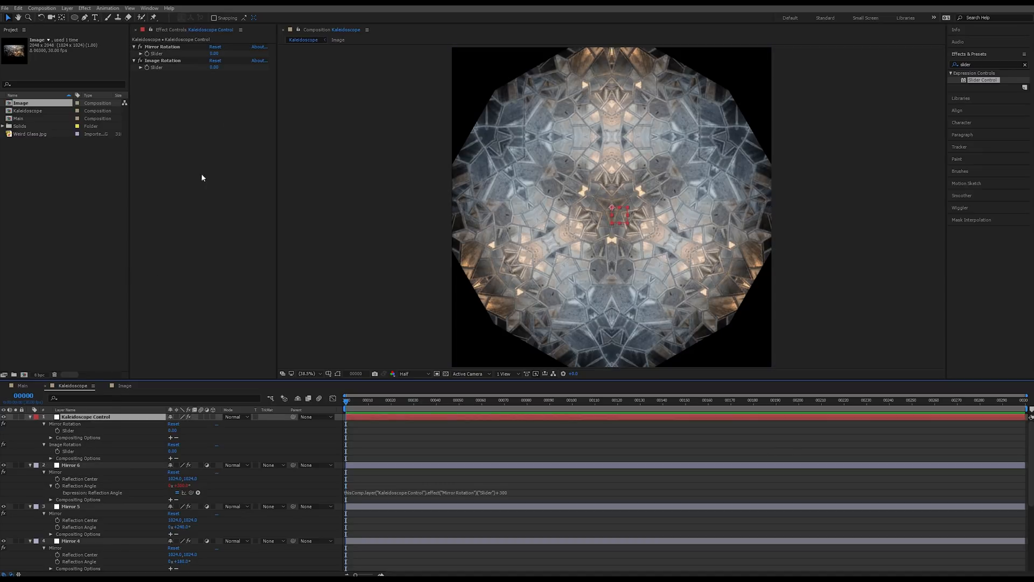
{"action": "left_click", "coordinate": [140, 53]}
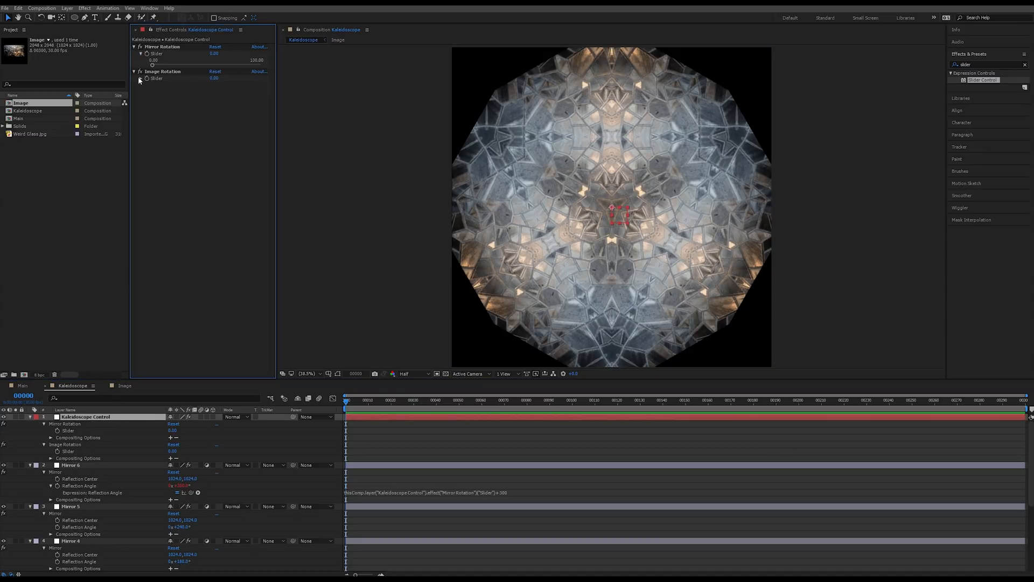
{"action": "left_click", "coordinate": [141, 78]}
{"action": "left_click_drag", "start_coordinate": [155, 68], "coordinate": [168, 66]}
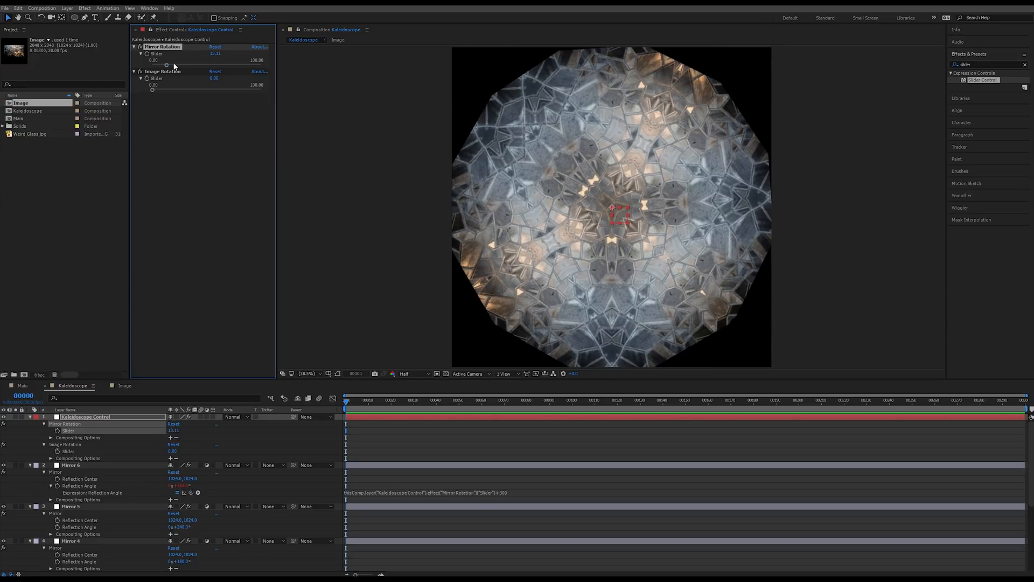
{"action": "left_click_drag", "start_coordinate": [173, 63], "coordinate": [124, 189]}
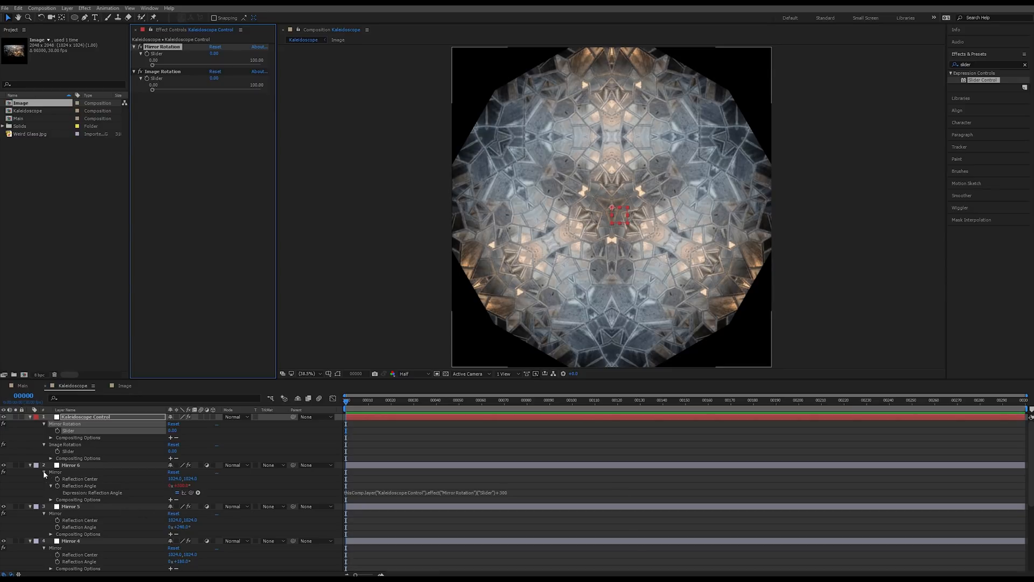
Collapse Mirror 6 and link Mirror 5's Reflection Angle by expression to the Mirror Rotation slider, adding + 240.
{"action": "left_click", "coordinate": [31, 465]}
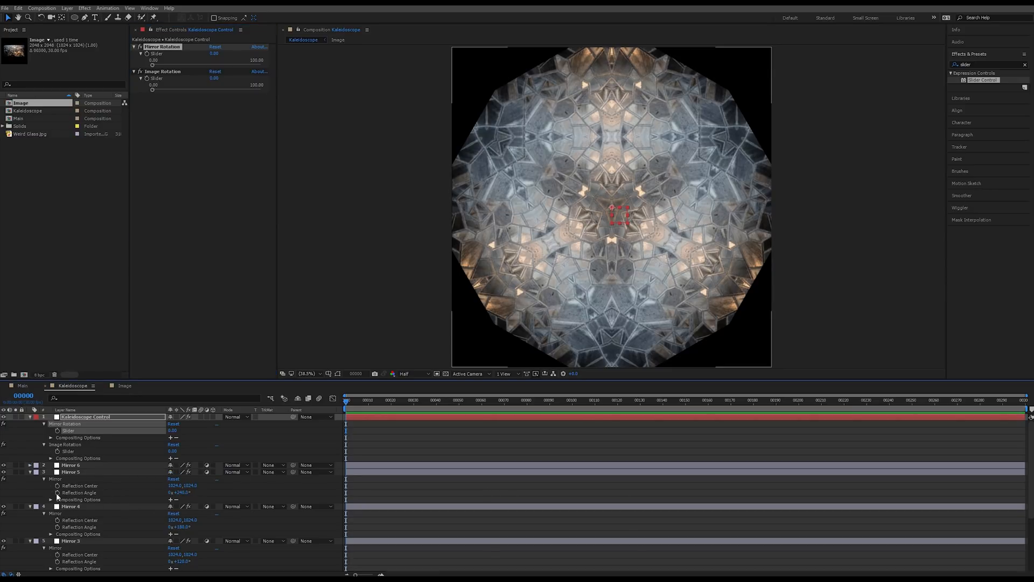
{"action": "left_click", "coordinate": [57, 493], "text": "alt"}
{"action": "left_click_drag", "start_coordinate": [191, 499], "coordinate": [74, 431]}
{"action": "type", "text": "+ "}
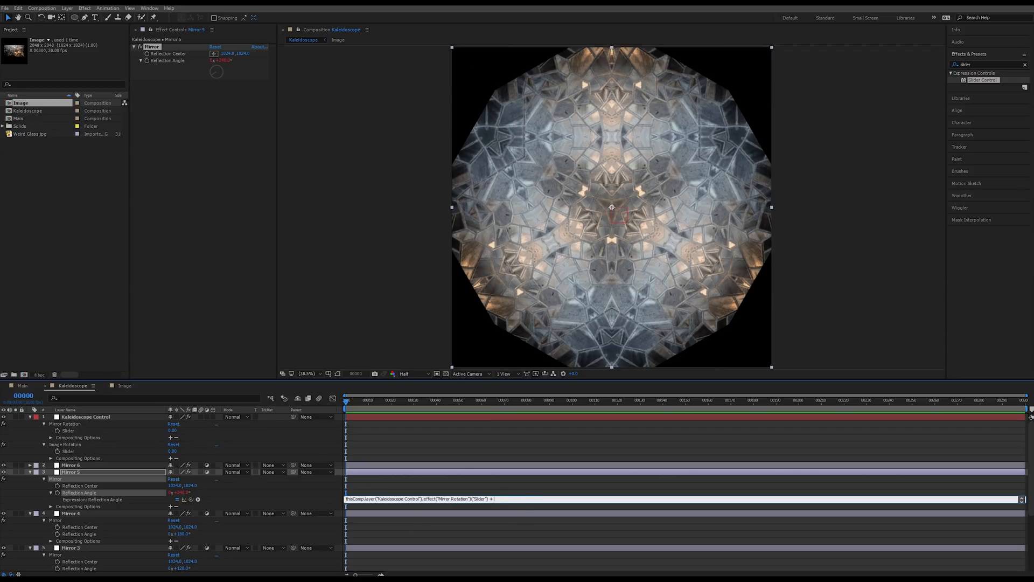
{"action": "type", "text": "240"}
{"action": "key", "text": "KP_Enter"}
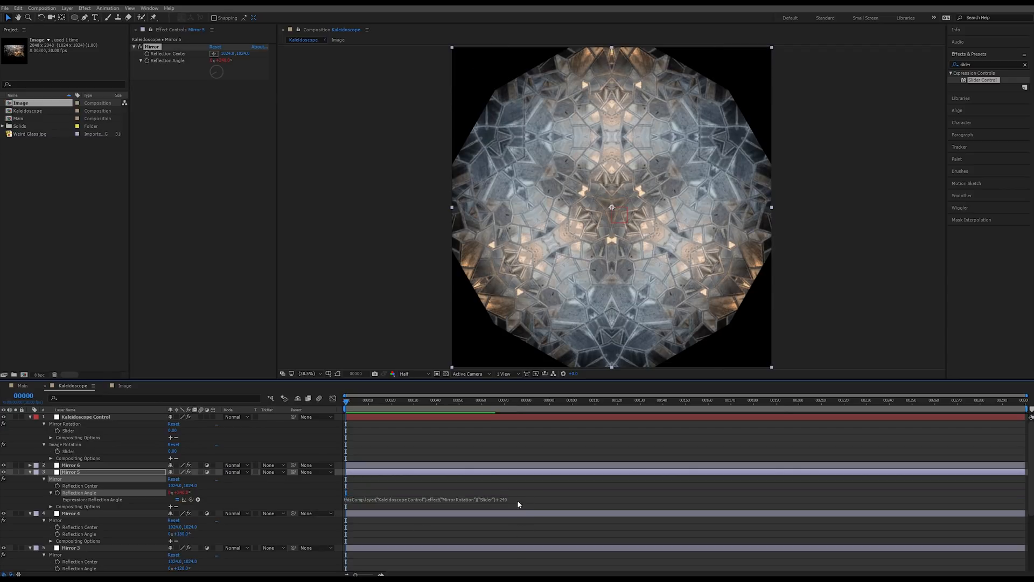
Collapse Mirror 5 and link Mirror 4's Reflection Angle by expression to the Mirror Rotation slider, adding + 180.
{"action": "left_click", "coordinate": [30, 473]}
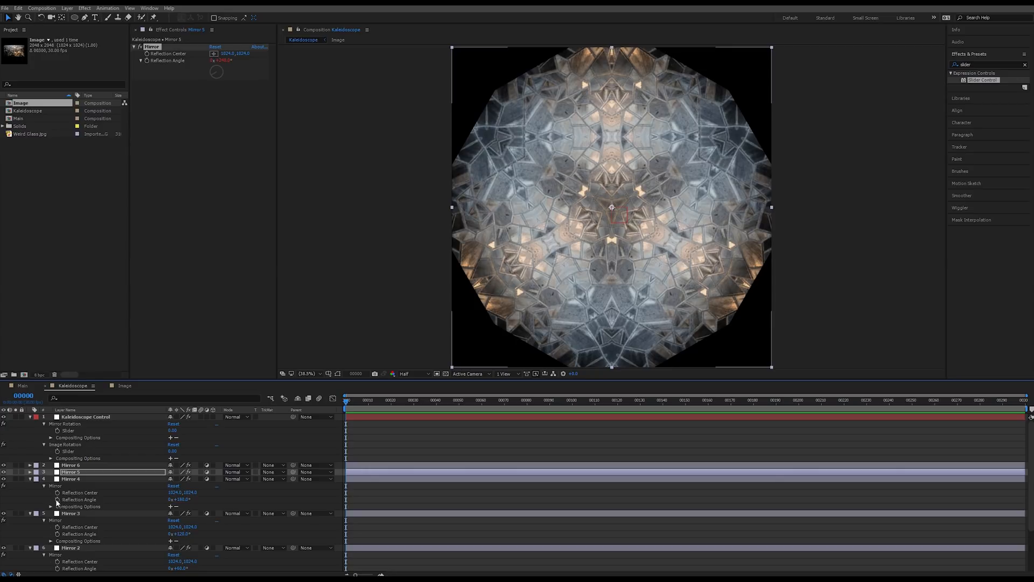
{"action": "left_click", "coordinate": [58, 499], "text": "alt"}
{"action": "left_click_drag", "start_coordinate": [190, 505], "coordinate": [89, 432]}
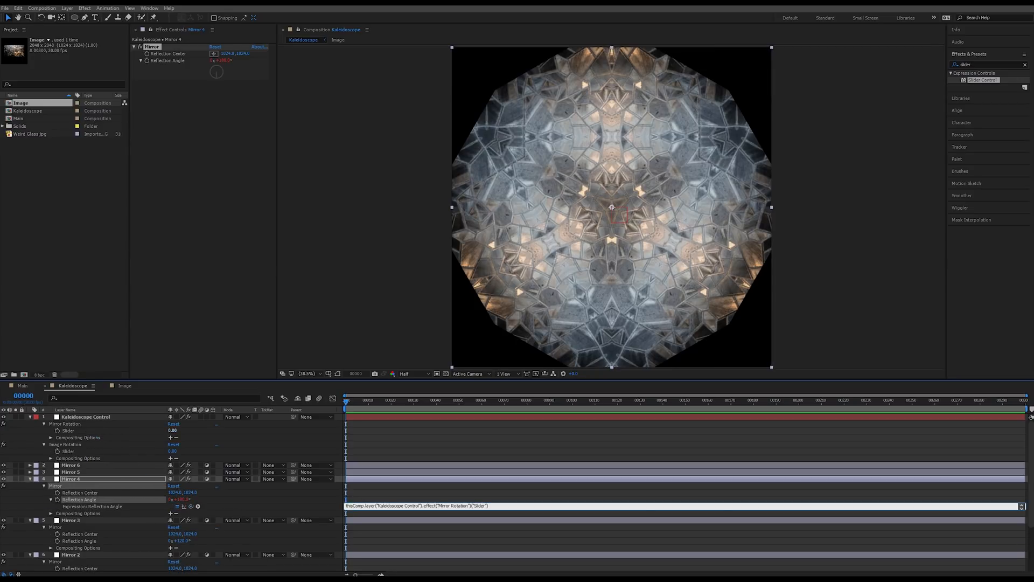
{"action": "key", "text": "KP_Enter"}
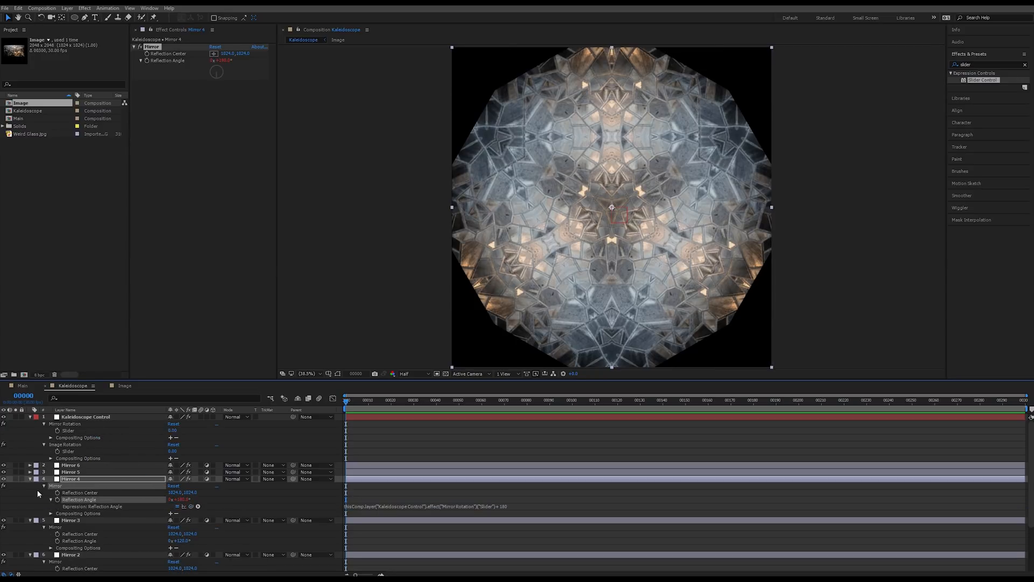
Collapse Mirror 4 and link Mirror 3's Reflection Angle by expression to the Mirror Rotation slider, adding + 120.
{"action": "left_click", "coordinate": [29, 478]}
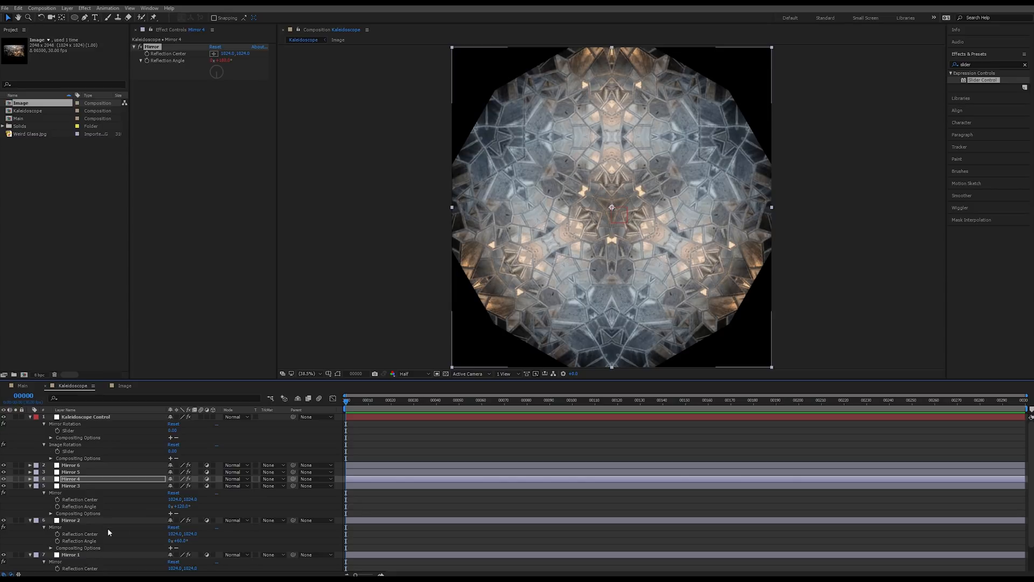
{"action": "left_click", "coordinate": [58, 506], "text": "alt"}
{"action": "left_click_drag", "start_coordinate": [190, 513], "coordinate": [91, 431]}
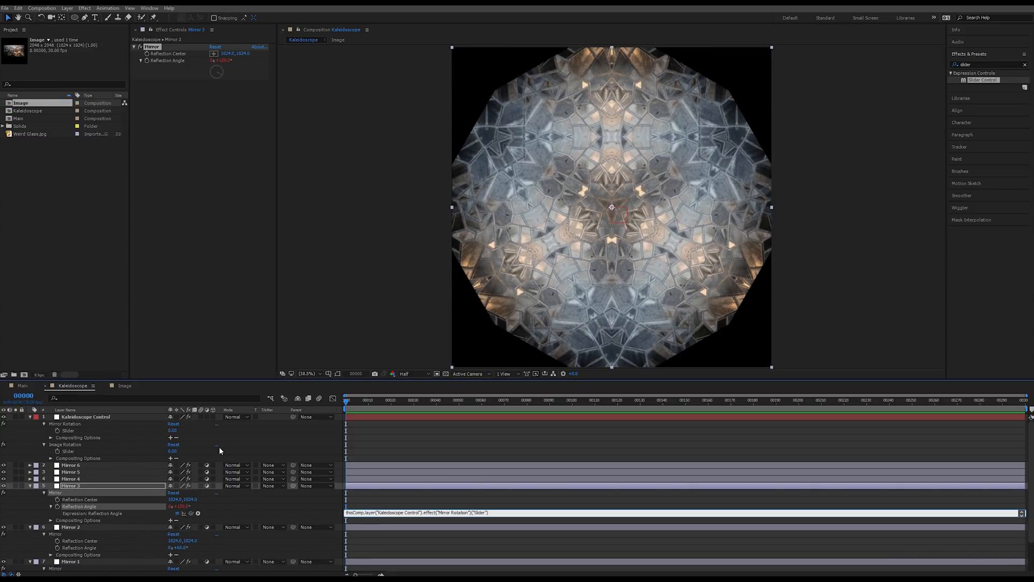
{"action": "type", "text": "+ 120"}
{"action": "key", "text": "KP_Enter"}
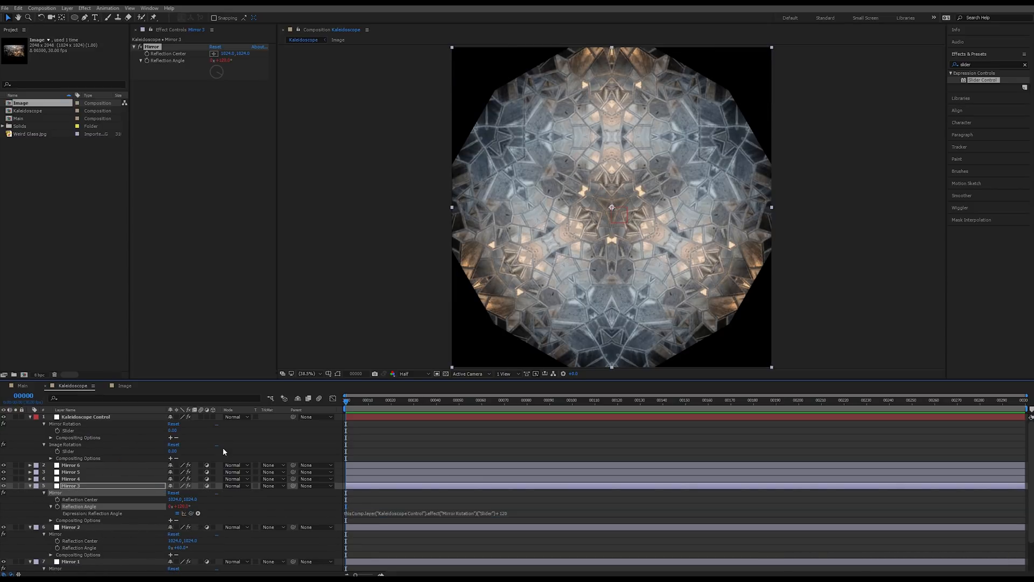
Collapse Mirror 3 and link Mirror 2's Reflection Angle by expression to the Mirror Rotation slider, adding + 60.
{"action": "left_click", "coordinate": [30, 486]}
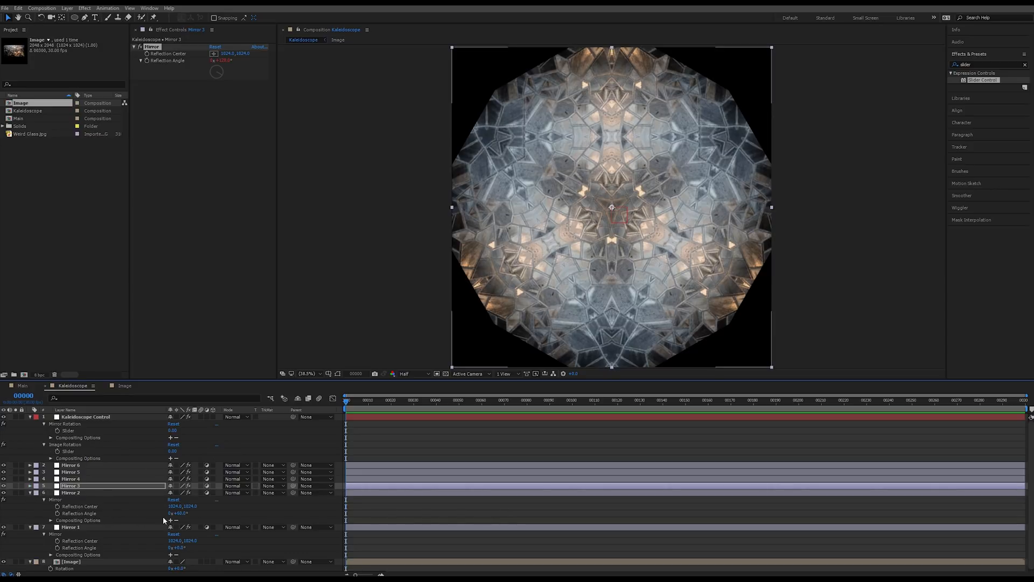
{"action": "left_click", "coordinate": [57, 513], "text": "alt"}
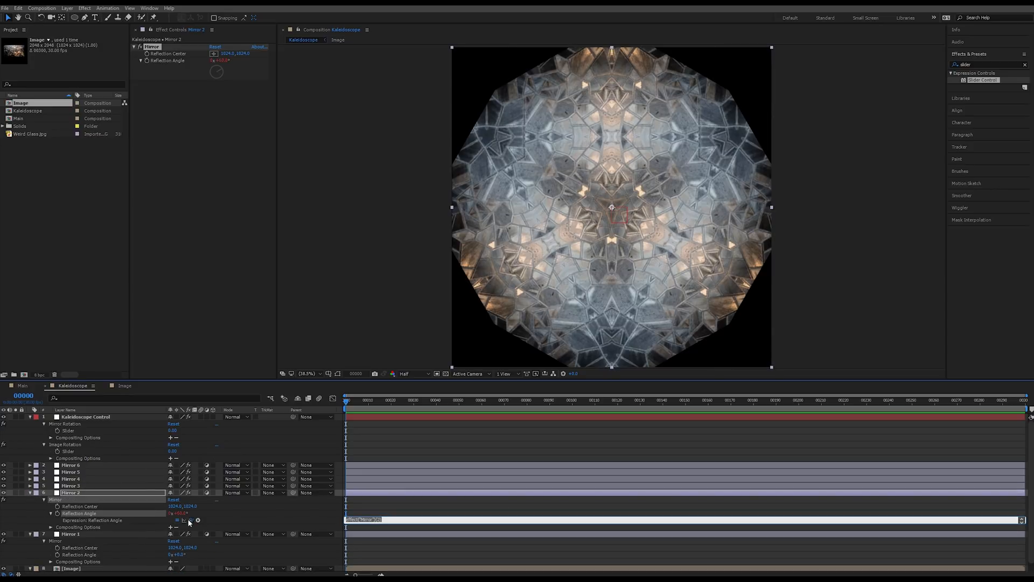
{"action": "left_click_drag", "start_coordinate": [190, 520], "coordinate": [69, 431]}
{"action": "type", "text": "+ "}
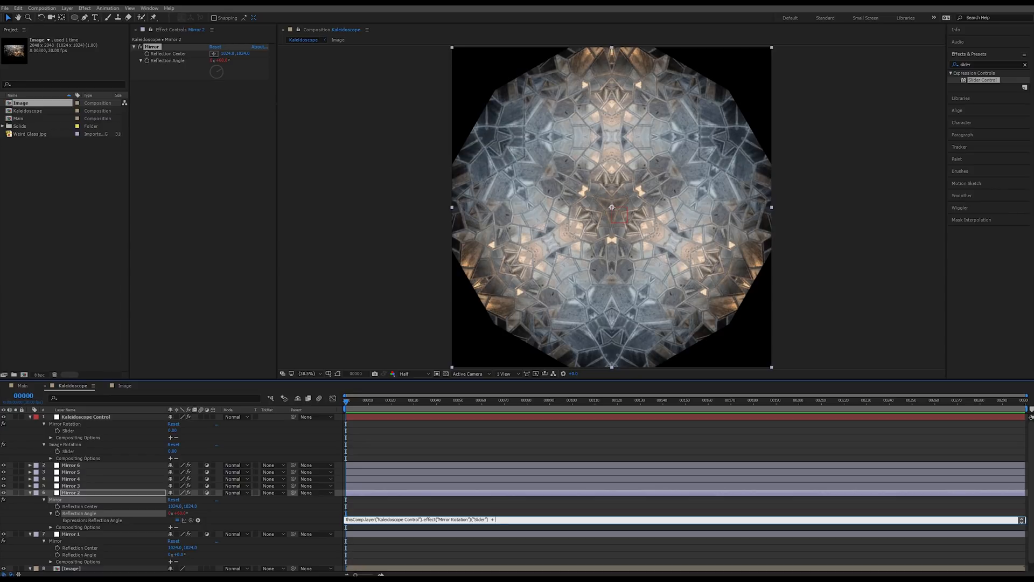
{"action": "type", "text": "60"}
{"action": "key", "text": "KP_Enter"}
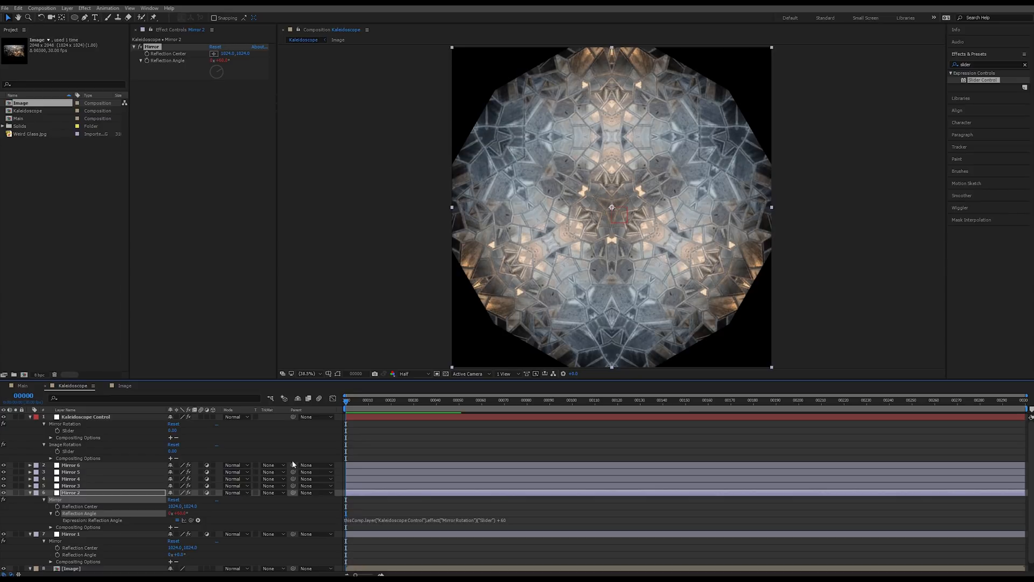
Collapse Mirror 2, link Mirror 1's Reflection Angle by expression to the Mirror Rotation slider without an offset, and collapse Mirror 1.
{"action": "left_click", "coordinate": [30, 493]}
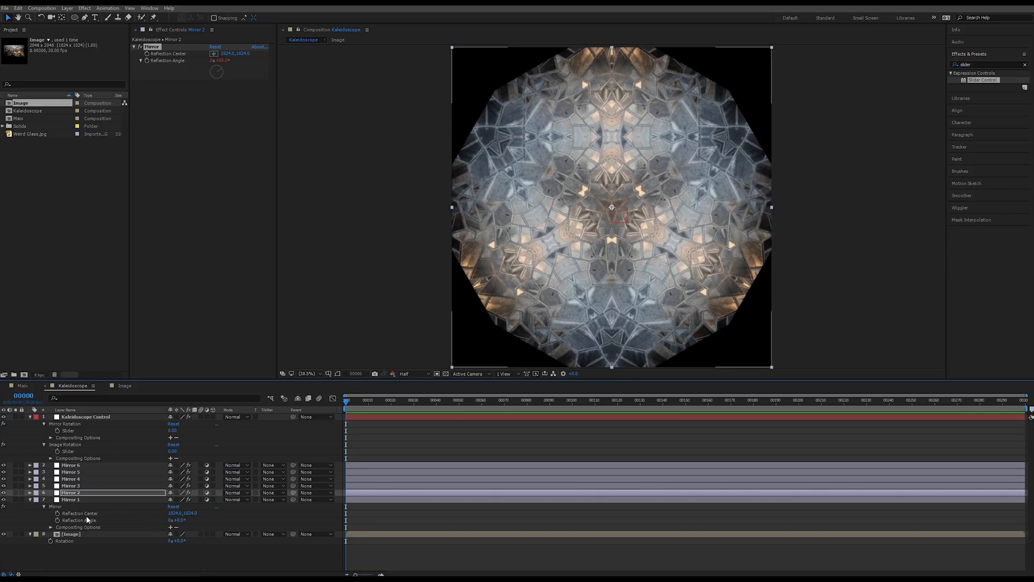
{"action": "left_click", "coordinate": [57, 520], "text": "alt"}
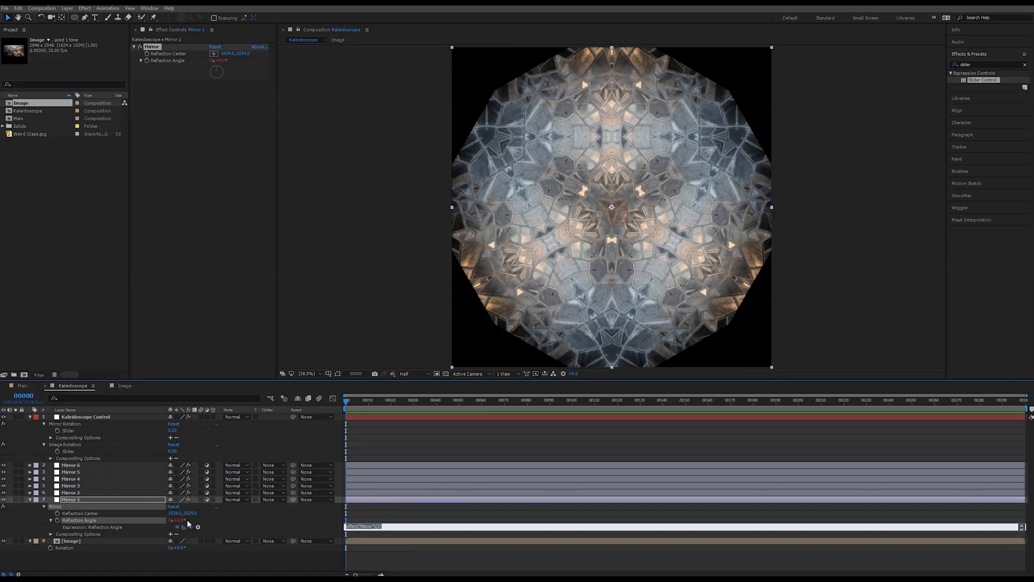
{"action": "left_click_drag", "start_coordinate": [183, 527], "coordinate": [68, 430]}
{"action": "left_click", "coordinate": [274, 459]}
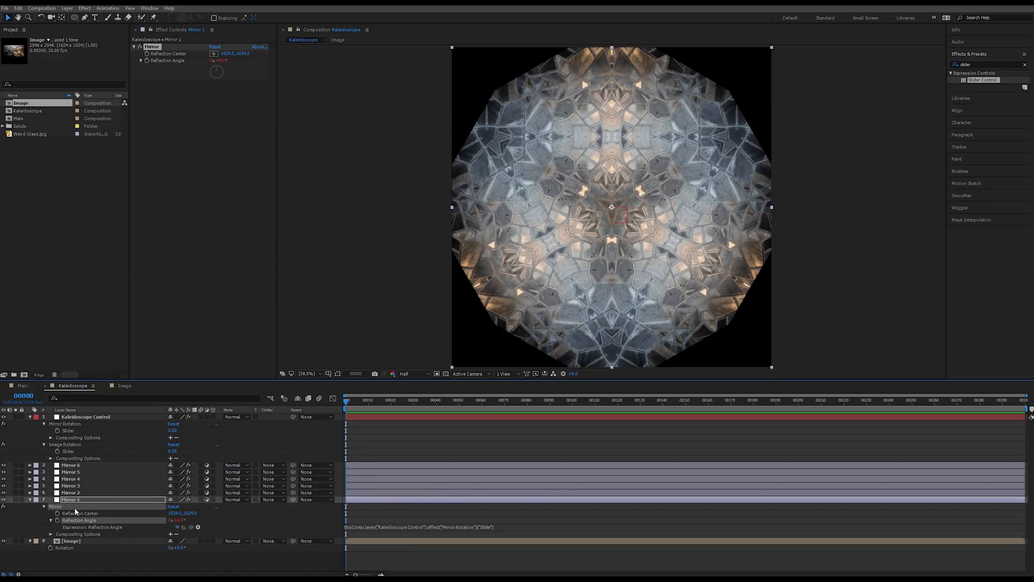
{"action": "left_click", "coordinate": [30, 500]}
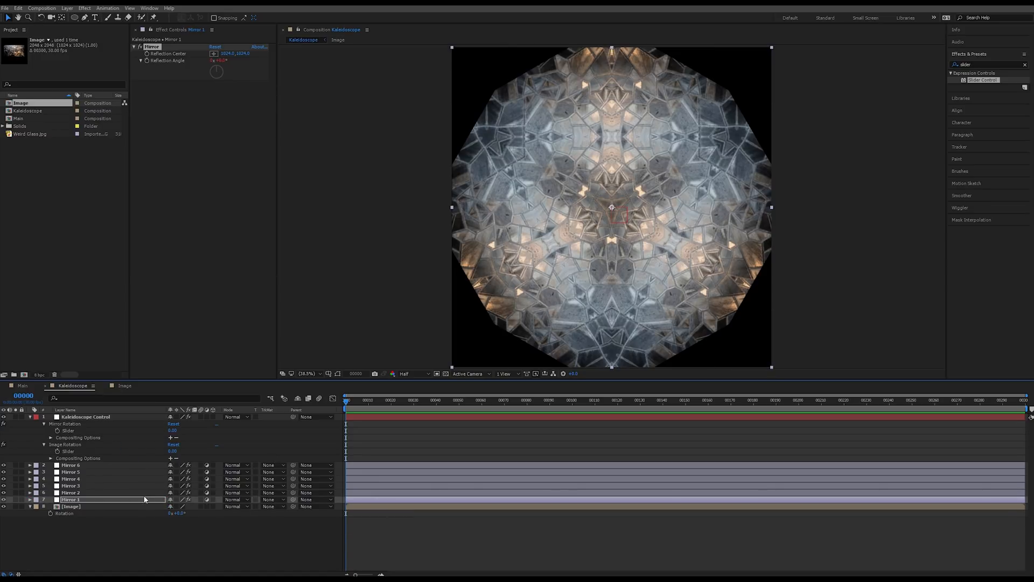
Move the Image Rotation slider to about 1.87 and link the Image layer's Rotation to it by expression.
{"action": "left_click", "coordinate": [94, 416]}
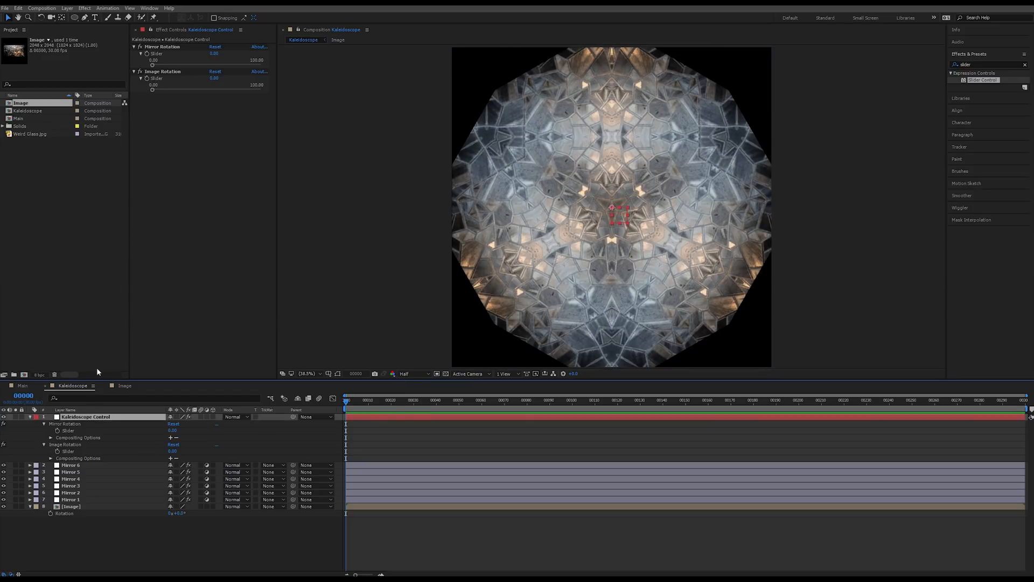
{"action": "left_click_drag", "start_coordinate": [155, 64], "coordinate": [150, 89]}
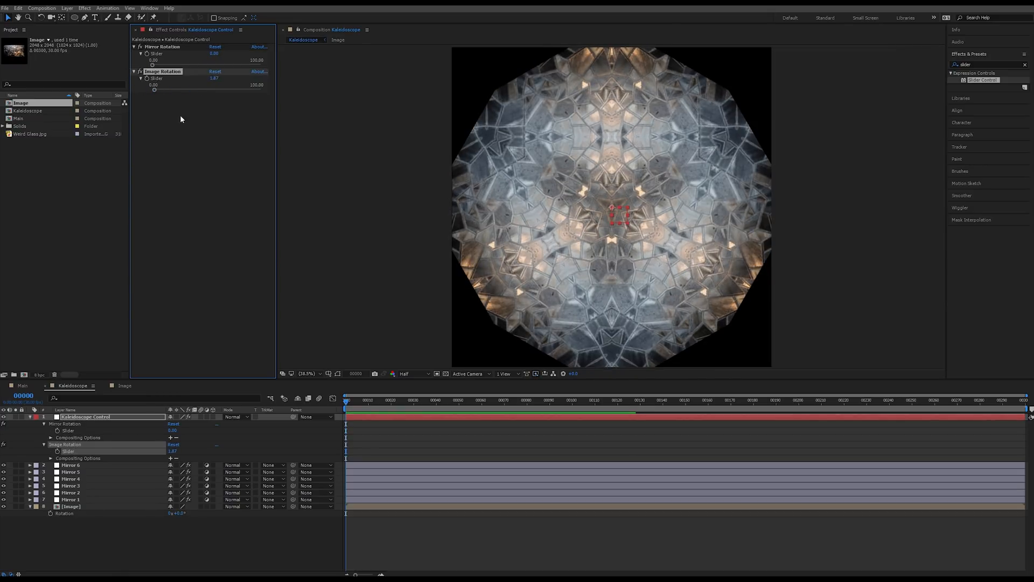
{"action": "left_click", "coordinate": [68, 506]}
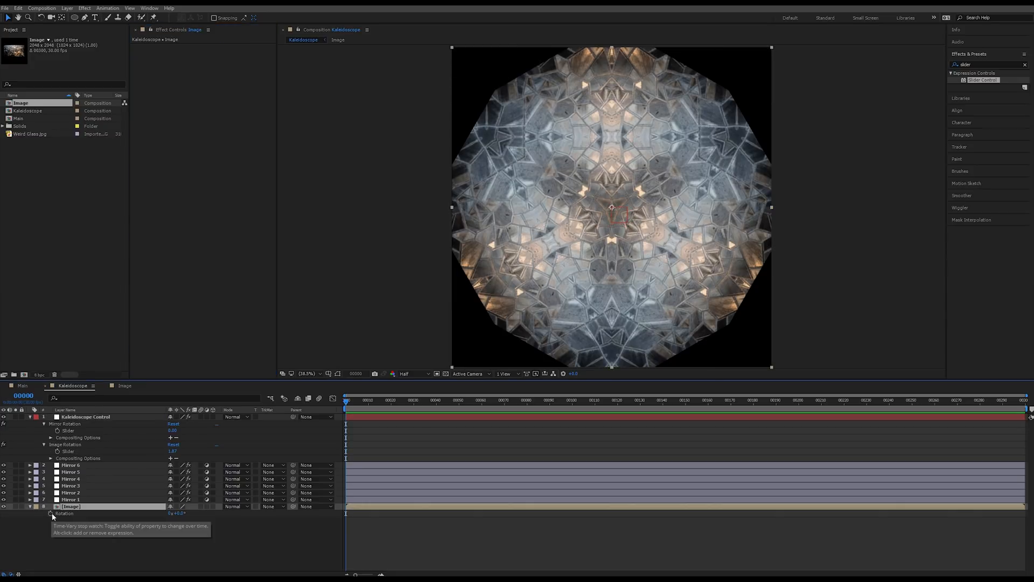
{"action": "key", "text": "r"}
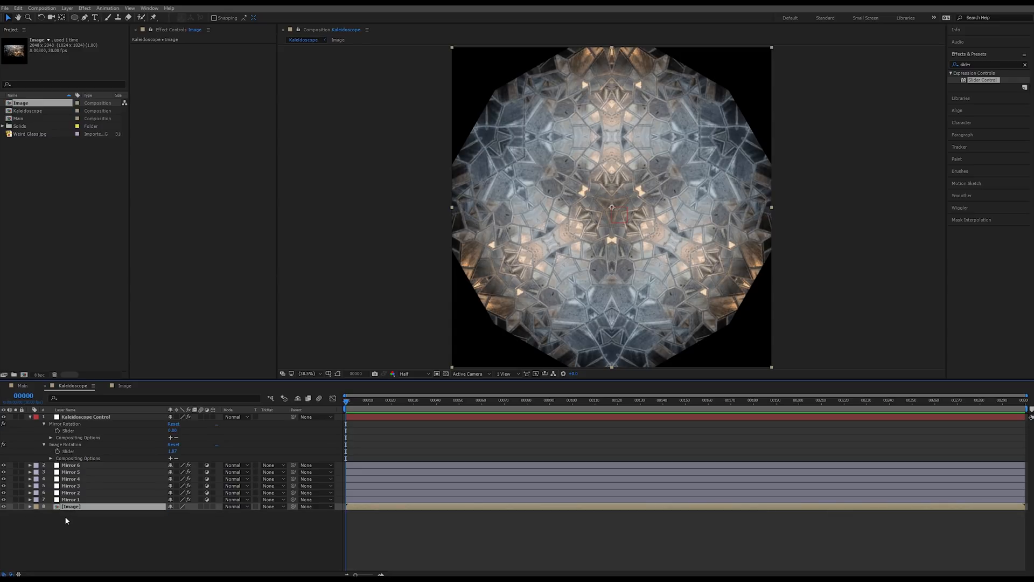
{"action": "key", "text": "r"}
{"action": "left_click", "coordinate": [51, 513], "text": "alt"}
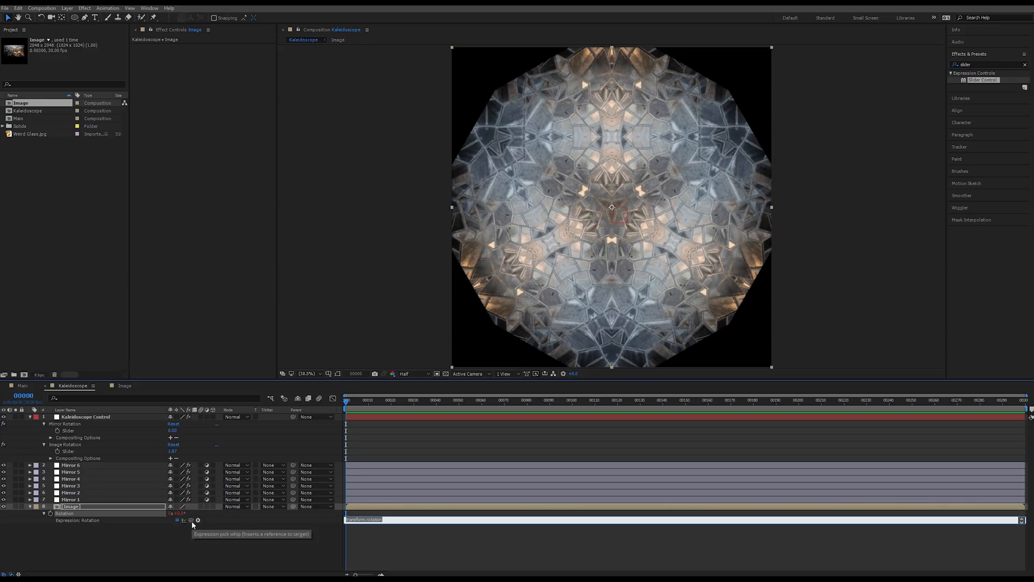
{"action": "left_click_drag", "start_coordinate": [192, 520], "coordinate": [68, 452]}
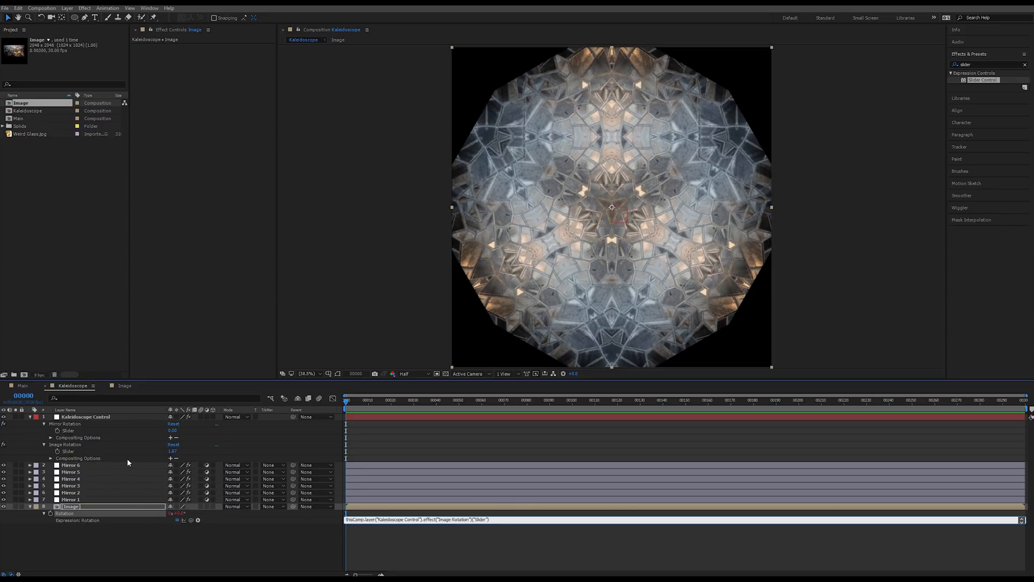
{"action": "key", "text": "KP_Enter"}
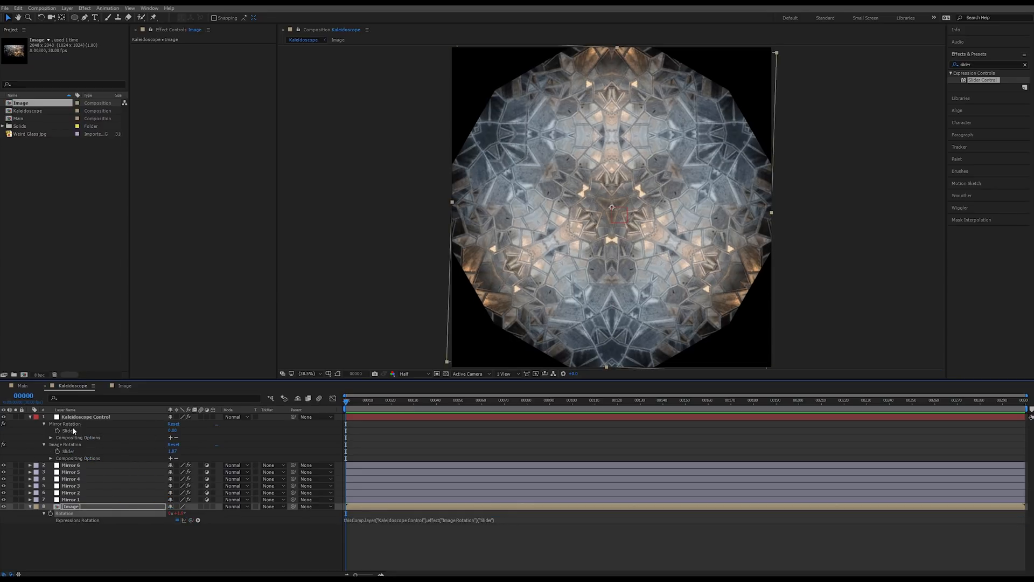
{"action": "left_click", "coordinate": [30, 506]}
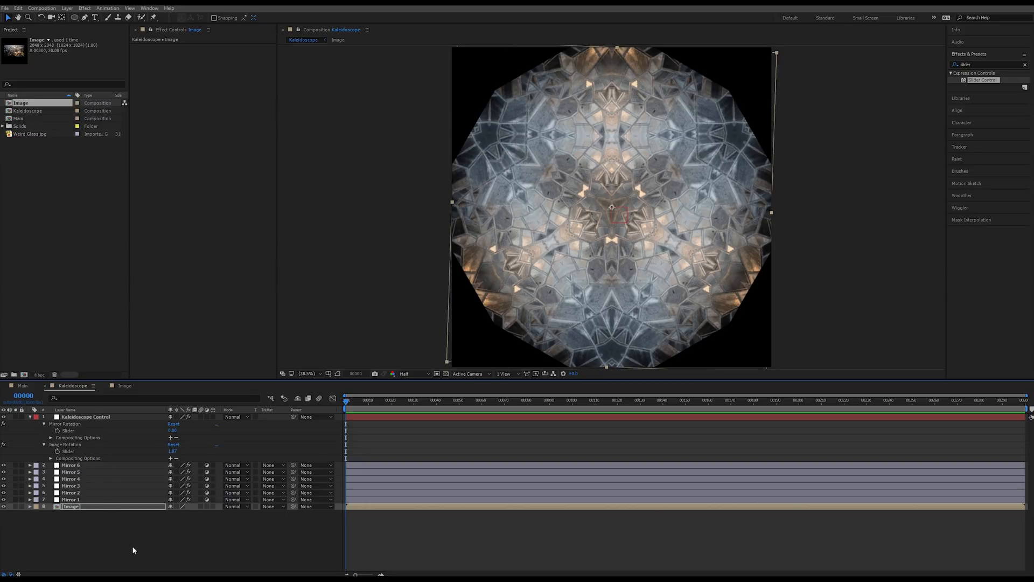
{"action": "left_click", "coordinate": [81, 416]}
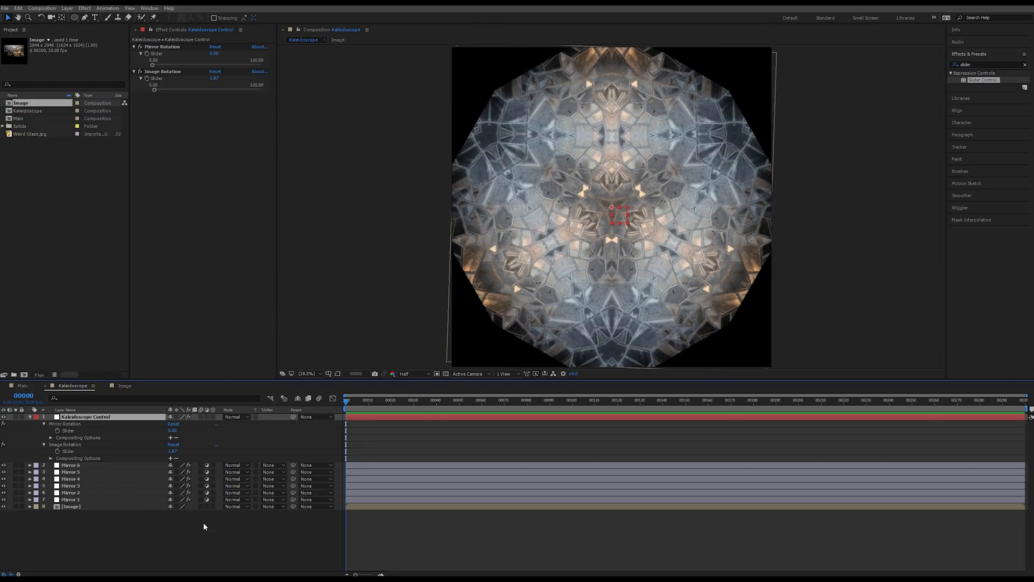
{"action": "left_click_drag", "start_coordinate": [182, 518], "coordinate": [186, 429]}
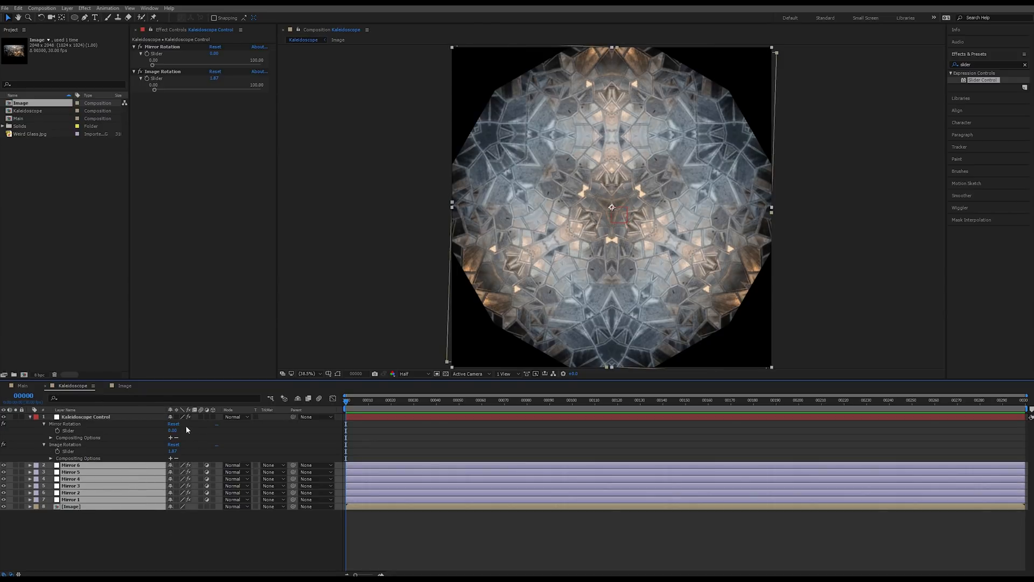
{"action": "left_click", "coordinate": [297, 398]}
{"action": "left_click", "coordinate": [296, 398]}
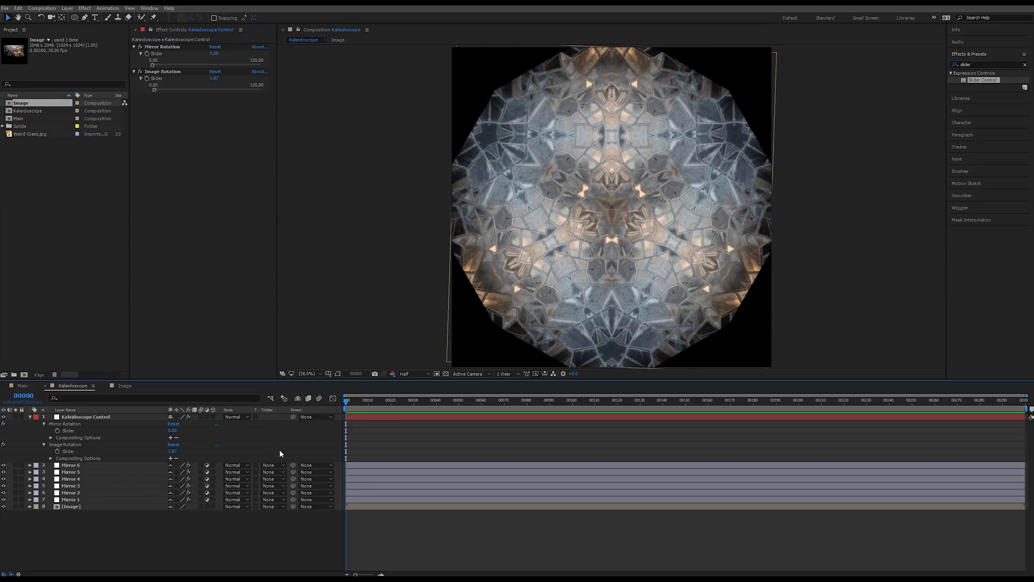
Return the Image Rotation slider on the Kaleidoscope Control layer to 0.
{"action": "left_click", "coordinate": [70, 417]}
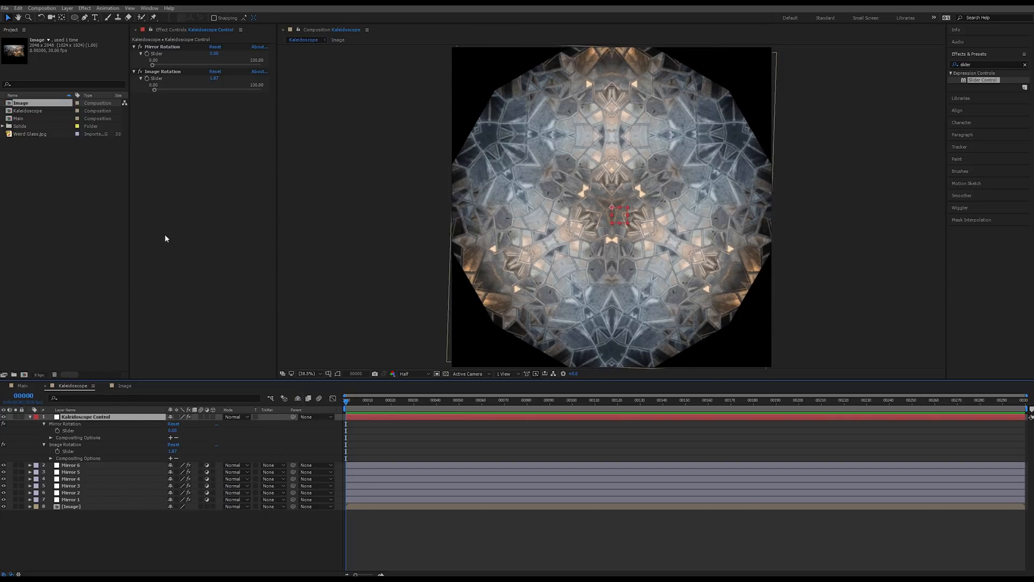
{"action": "mouse_move", "coordinate": [154, 89]}
{"action": "left_mouse_down"}
{"action": "mouse_move", "coordinate": [253, 90]}
{"action": "mouse_move", "coordinate": [152, 90]}
{"action": "left_mouse_up"}
{"action": "mouse_move", "coordinate": [217, 79]}
{"action": "left_mouse_down"}
{"action": "mouse_move", "coordinate": [277, 81]}
{"action": "mouse_move", "coordinate": [196, 83]}
{"action": "mouse_move", "coordinate": [216, 81]}
{"action": "left_mouse_up"}
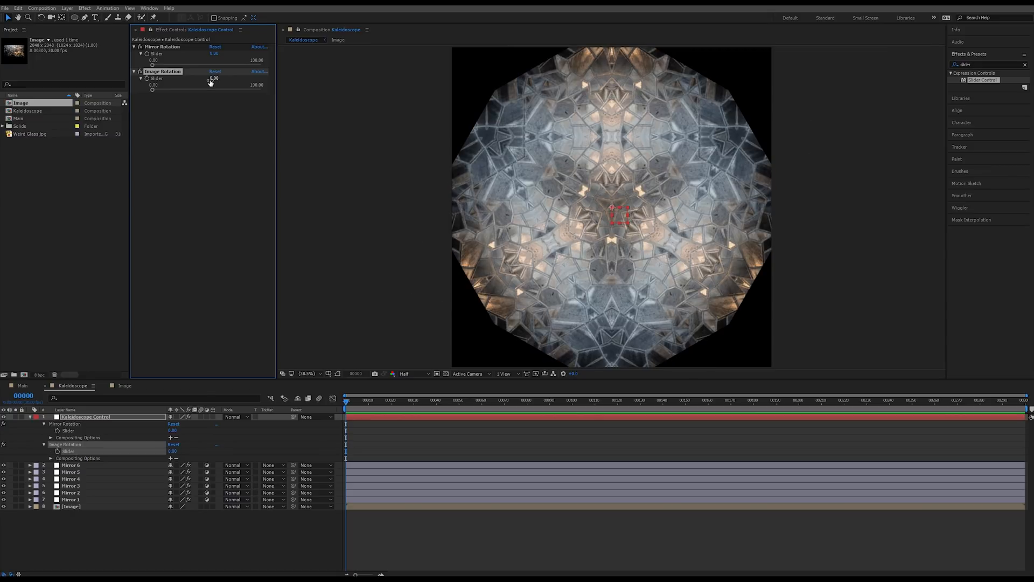
Drive the Image Rotation slider with the expression time*50, preview the animation, and return to the first frame.
{"action": "left_click", "coordinate": [146, 78], "text": "alt"}
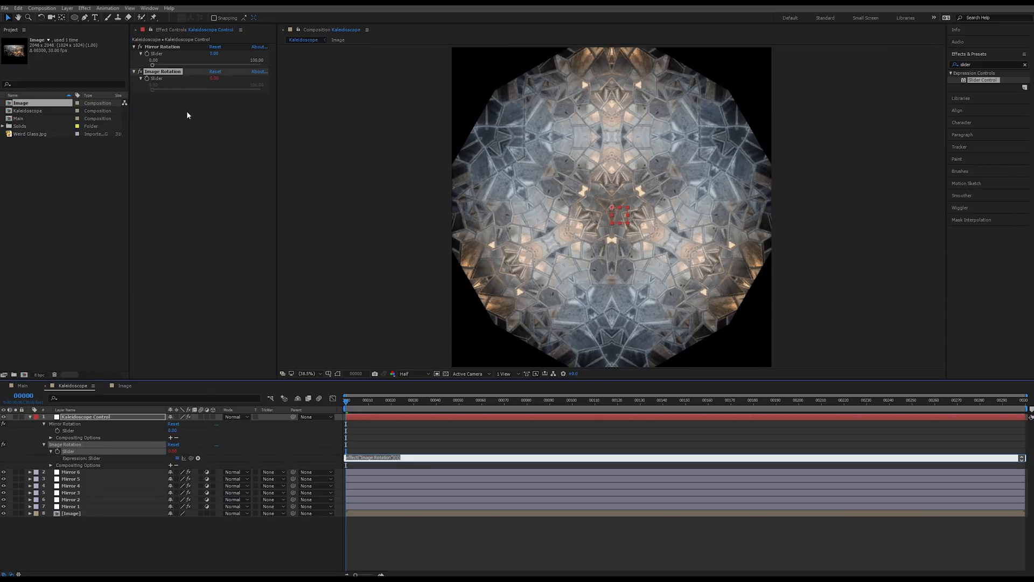
{"action": "type", "text": "time*50"}
{"action": "left_click", "coordinate": [187, 112]}
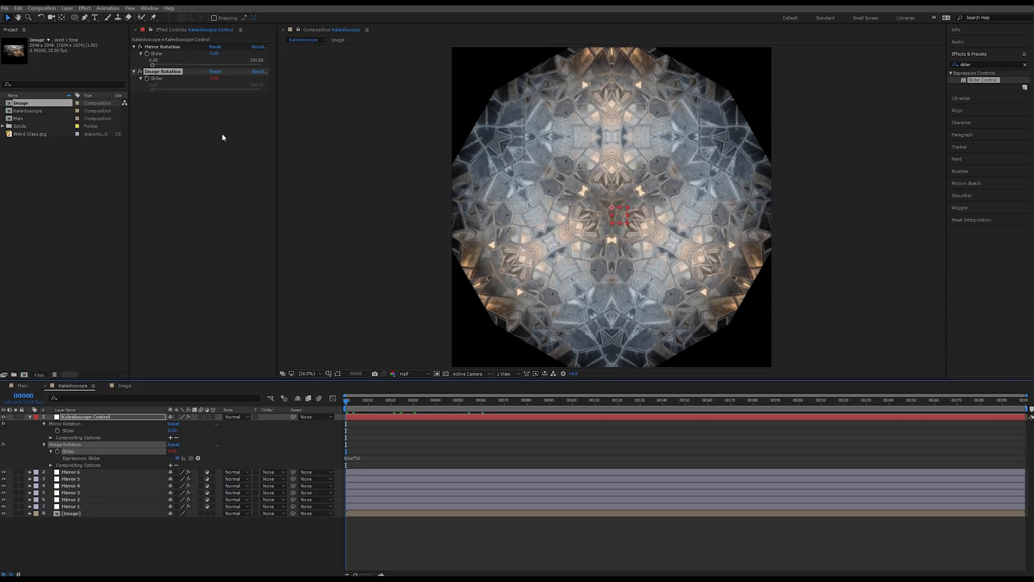
{"action": "key", "text": "space"}
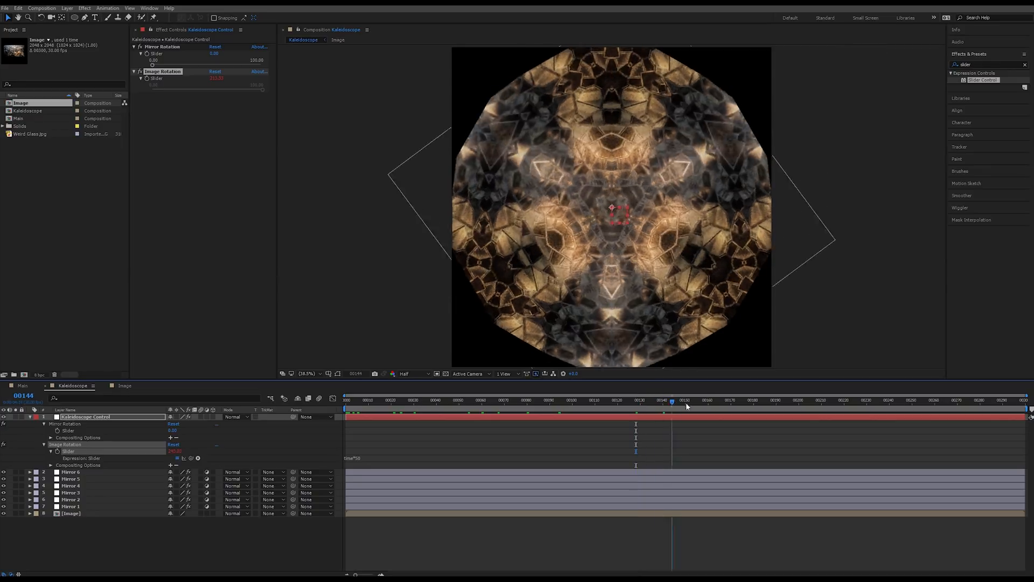
{"action": "left_click_drag", "start_coordinate": [622, 408], "coordinate": [252, 403]}
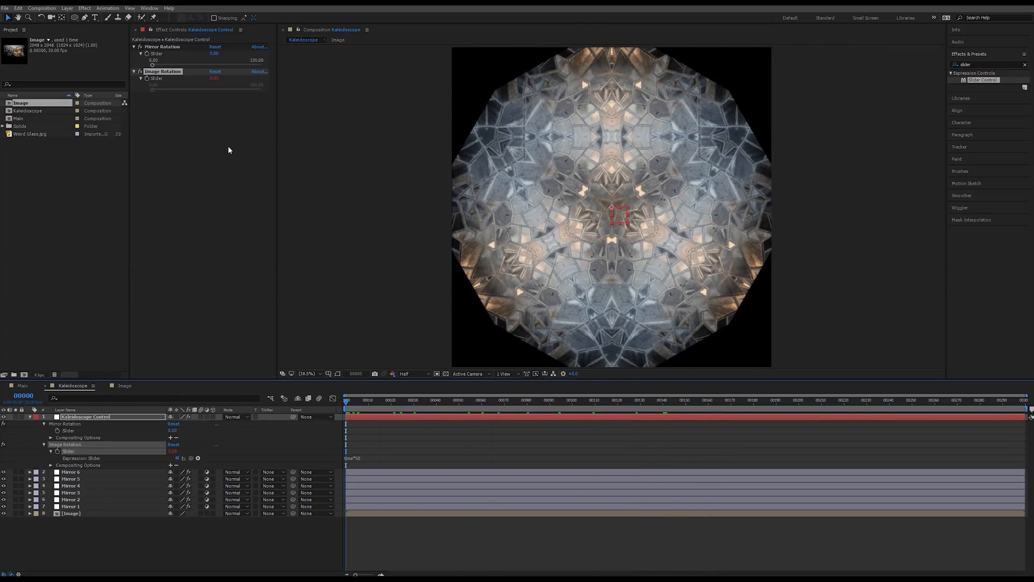
Save the project as KaleidoscopeTutorial.aep in the Demos folder.
{"action": "key", "text": "ctrl+shift+s"}
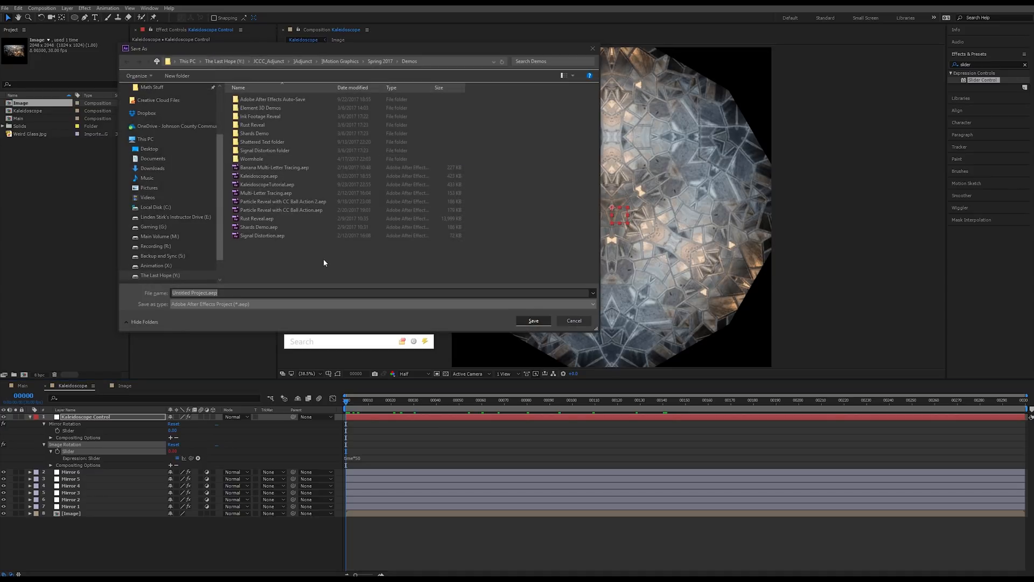
{"action": "left_click", "coordinate": [220, 293]}
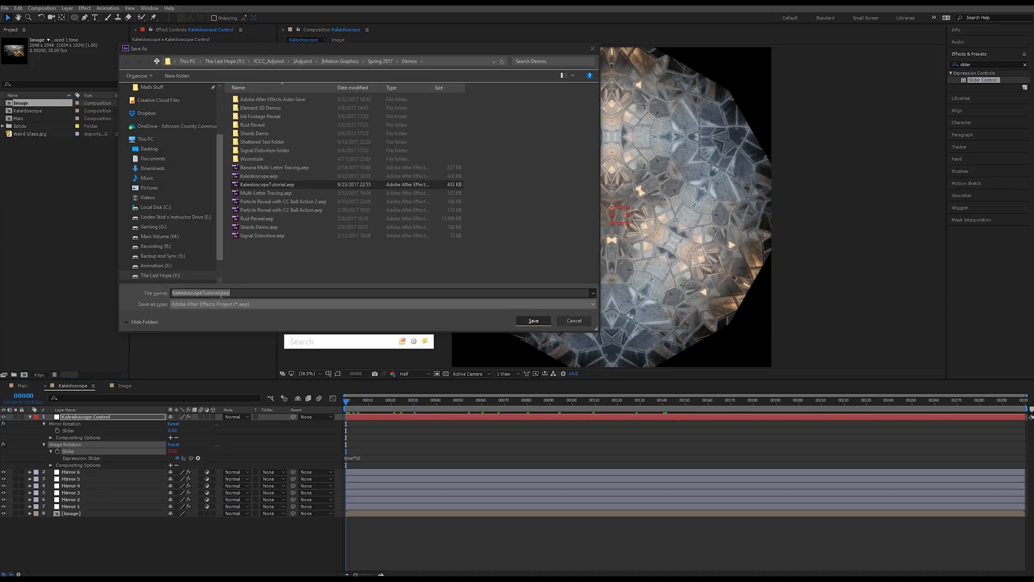
{"action": "left_click", "coordinate": [219, 293]}
{"action": "key", "text": "Return"}
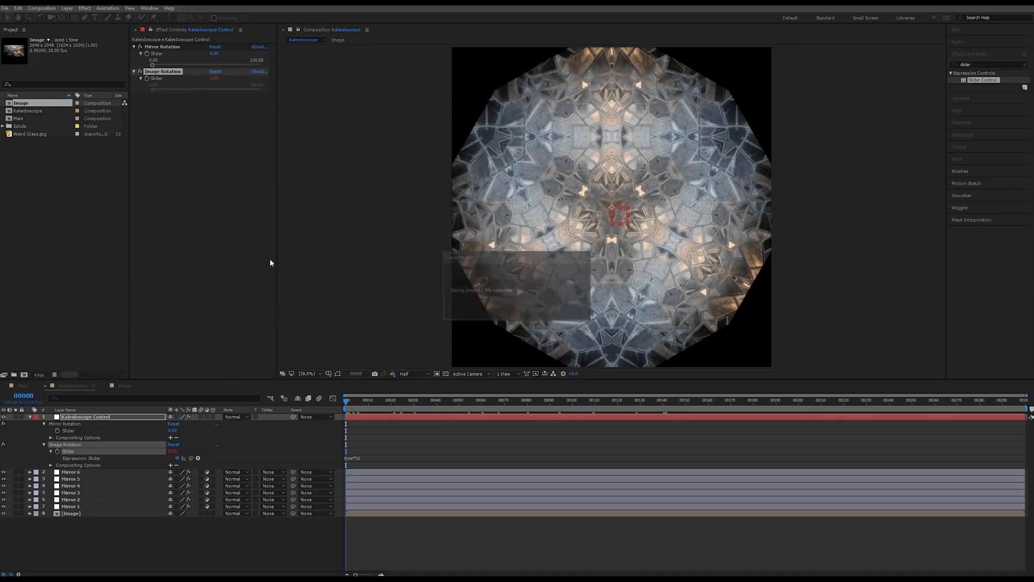
Add the Kaleidoscope composition as a layer in the Main composition and set its scale to 50%.
{"action": "left_click", "coordinate": [24, 386]}
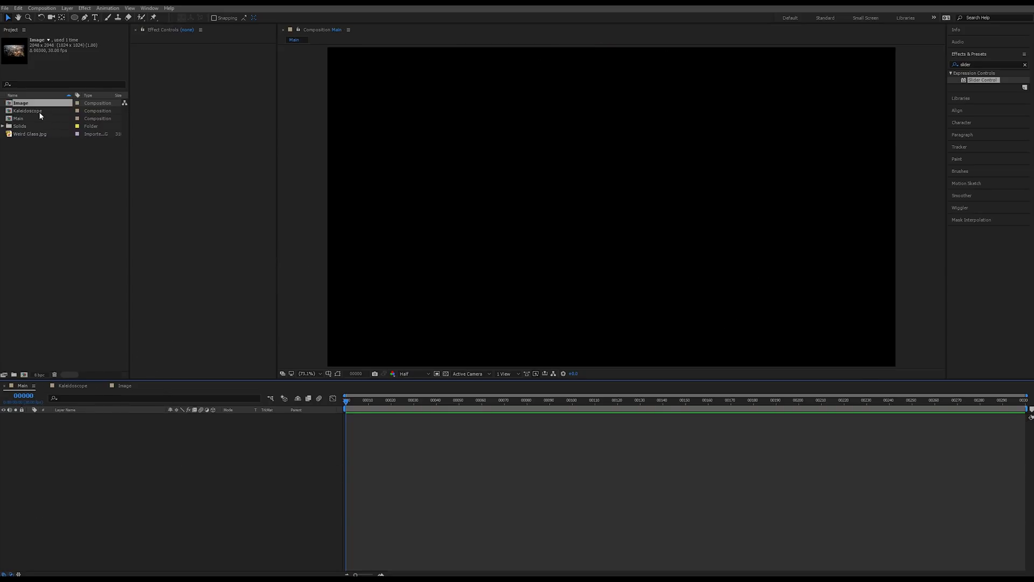
{"action": "left_click_drag", "start_coordinate": [39, 112], "coordinate": [164, 479]}
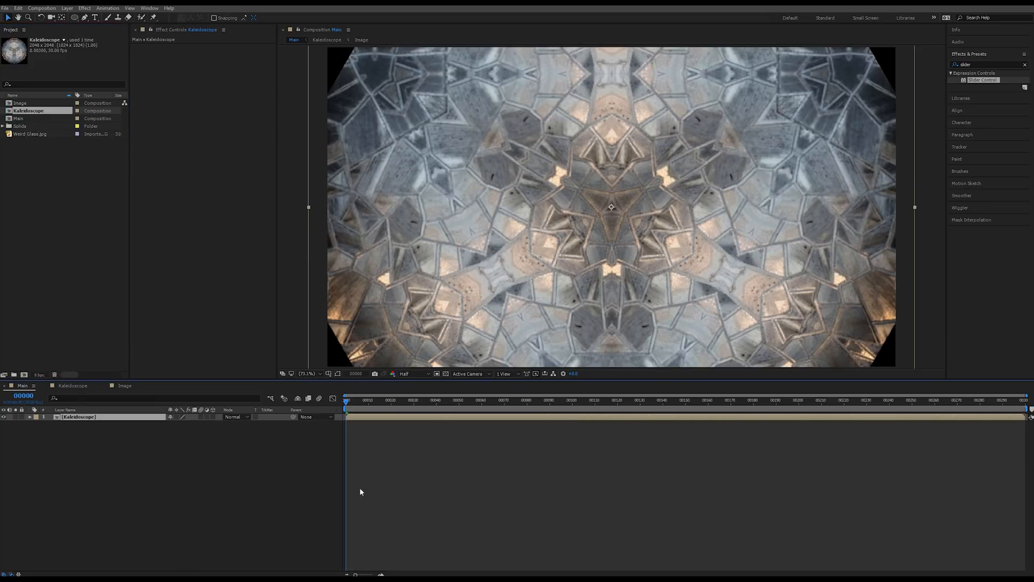
{"action": "key", "text": "s"}
{"action": "left_click_drag", "start_coordinate": [197, 425], "coordinate": [178, 425]}
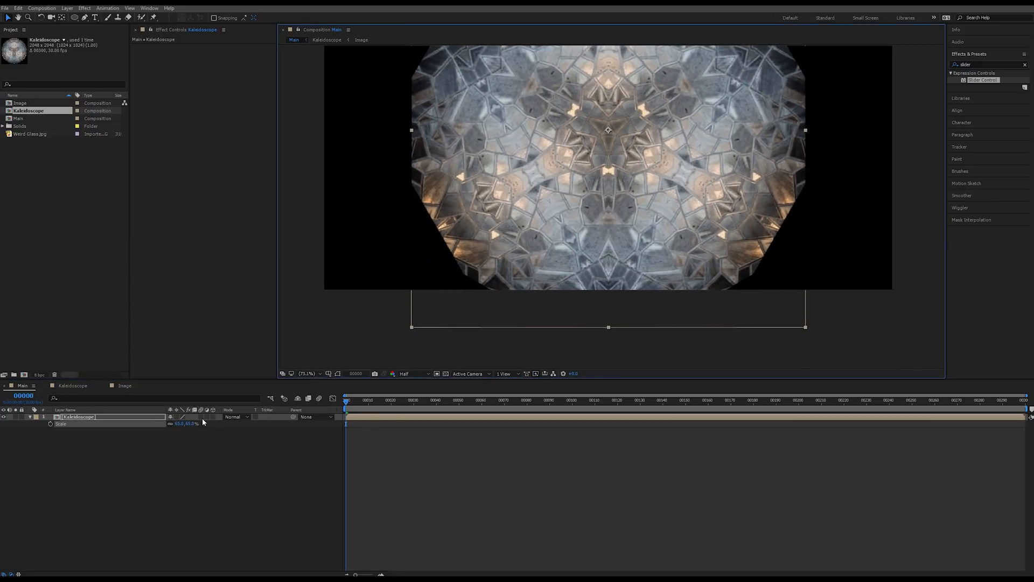
{"action": "left_click_drag", "start_coordinate": [186, 423], "coordinate": [178, 424]}
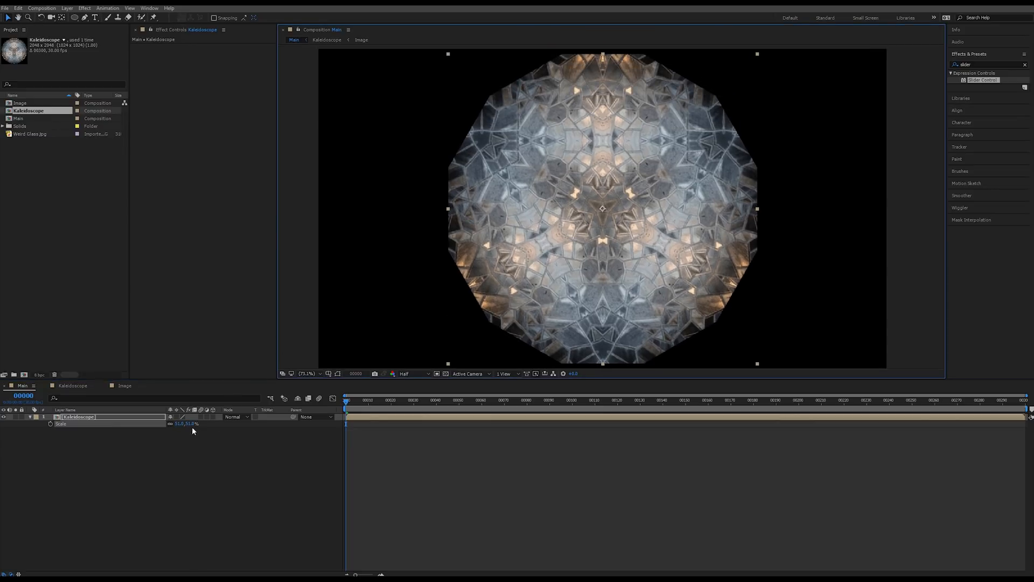
{"action": "left_click", "coordinate": [193, 423]}
{"action": "type", "text": "50"}
{"action": "key", "text": "Return"}
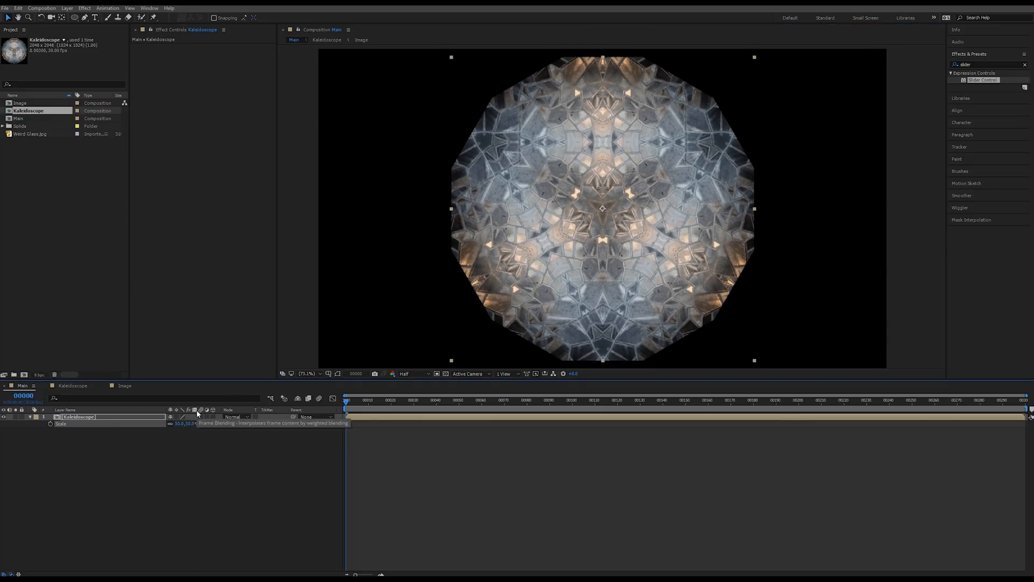
Create a black solid named Kaleidoscope Matte, 1080 by 1080 pixels, in the Main composition.
{"action": "right_click", "coordinate": [153, 451]}
{"action": "mouse_move", "coordinate": [199, 457]}
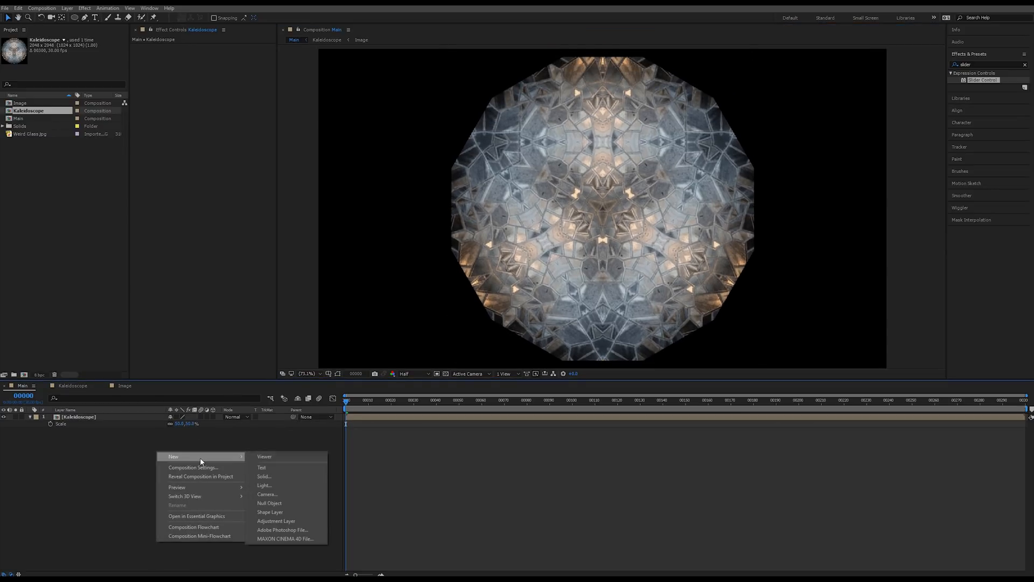
{"action": "left_click", "coordinate": [279, 474]}
{"action": "type", "text": "K"}
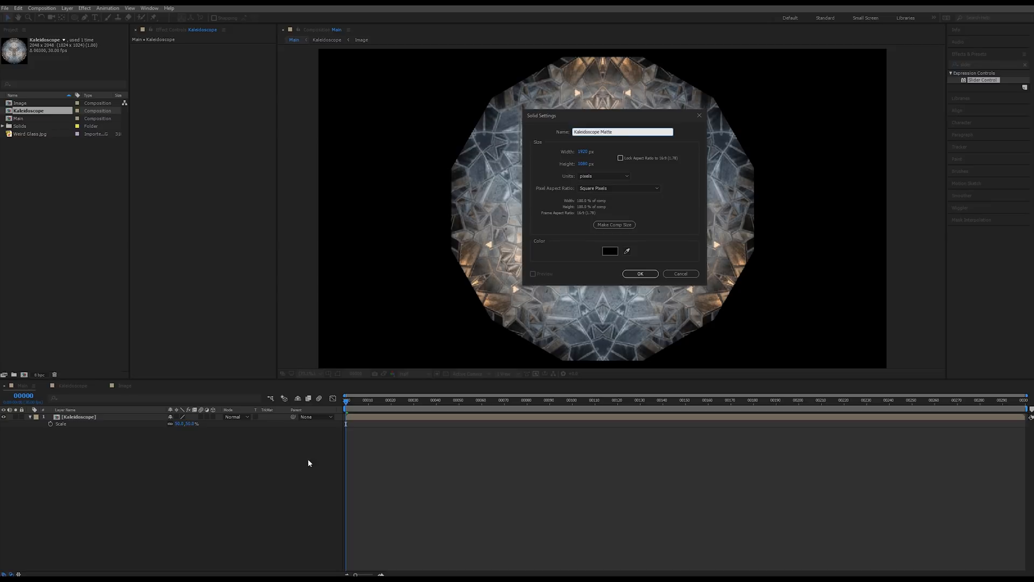
{"action": "type", "text": "aleidoscope Matte"}
{"action": "left_click", "coordinate": [583, 151]}
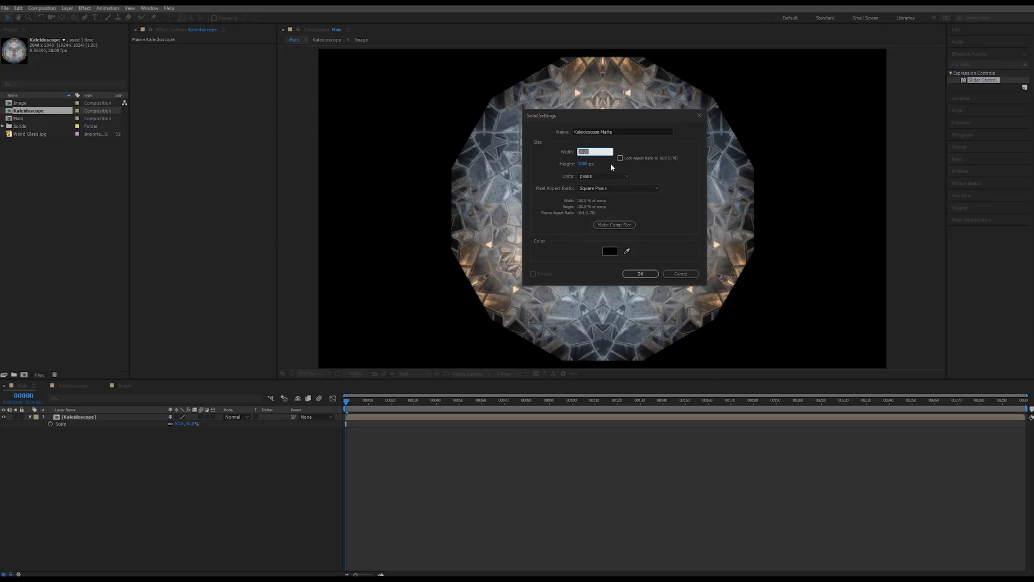
{"action": "type", "text": "1080"}
{"action": "left_click", "coordinate": [651, 272]}
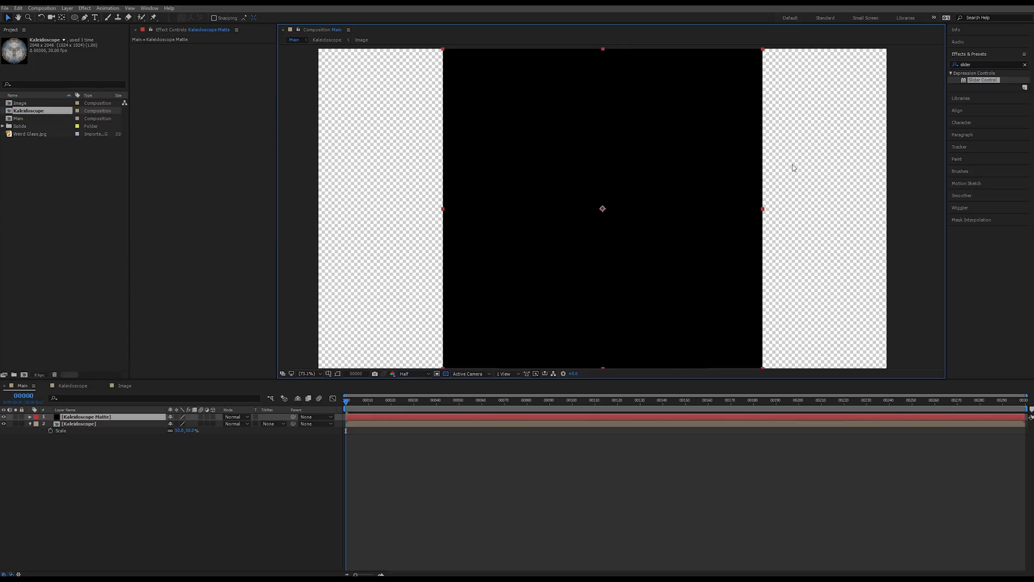
Add an elliptical mask to the Kaleidoscope Matte solid that fills the layer's full bounds.
{"action": "left_click", "coordinate": [69, 9]}
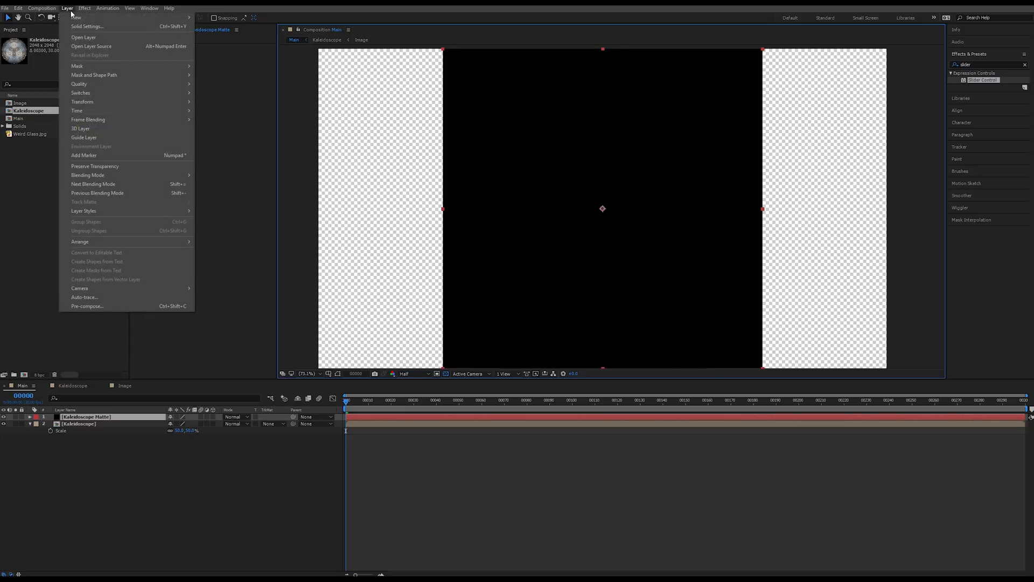
{"action": "left_click", "coordinate": [71, 11]}
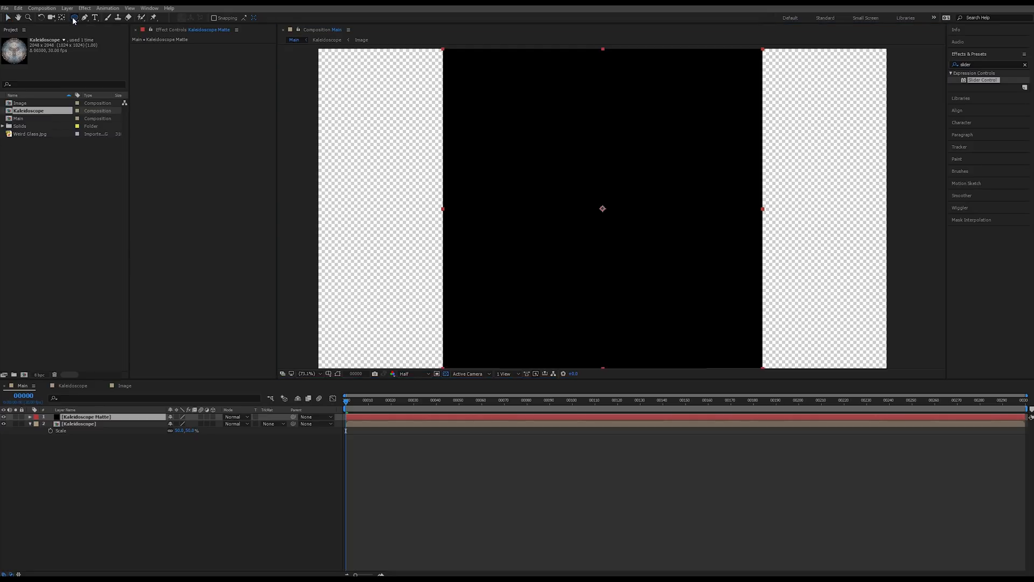
{"action": "left_click_drag", "start_coordinate": [74, 17], "coordinate": [109, 35]}
{"action": "double_click", "coordinate": [74, 17]}
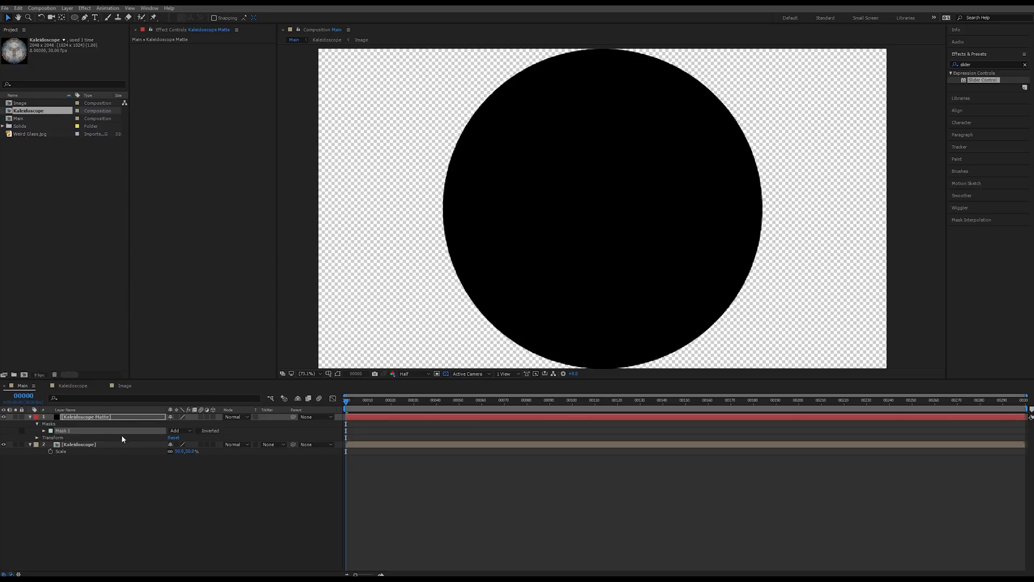
Set the Kaleidoscope layer's track matte to the alpha of the Kaleidoscope Matte layer.
{"action": "left_click", "coordinate": [93, 451]}
{"action": "left_click", "coordinate": [92, 446]}
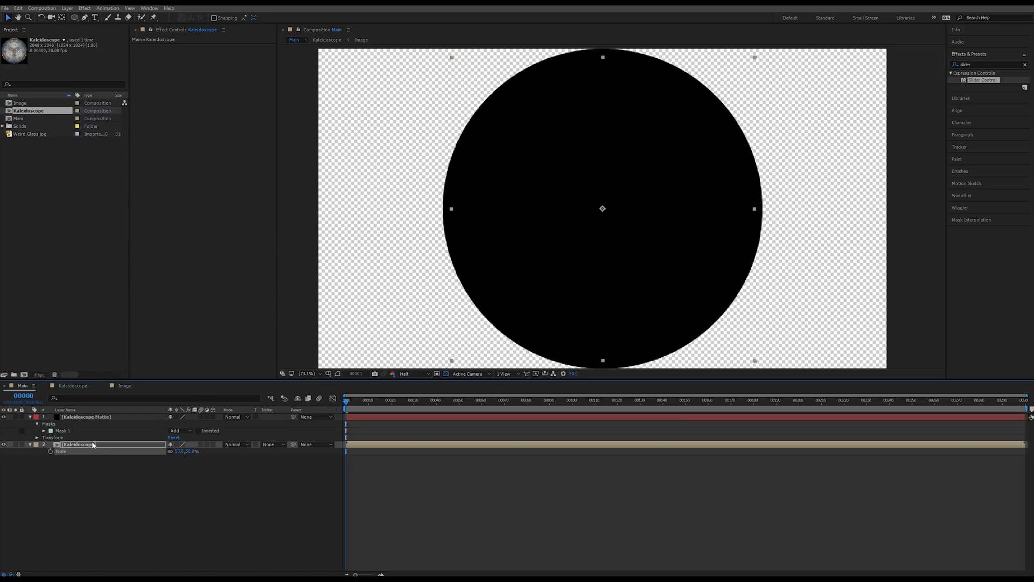
{"action": "left_click", "coordinate": [267, 444]}
{"action": "left_click", "coordinate": [294, 464]}
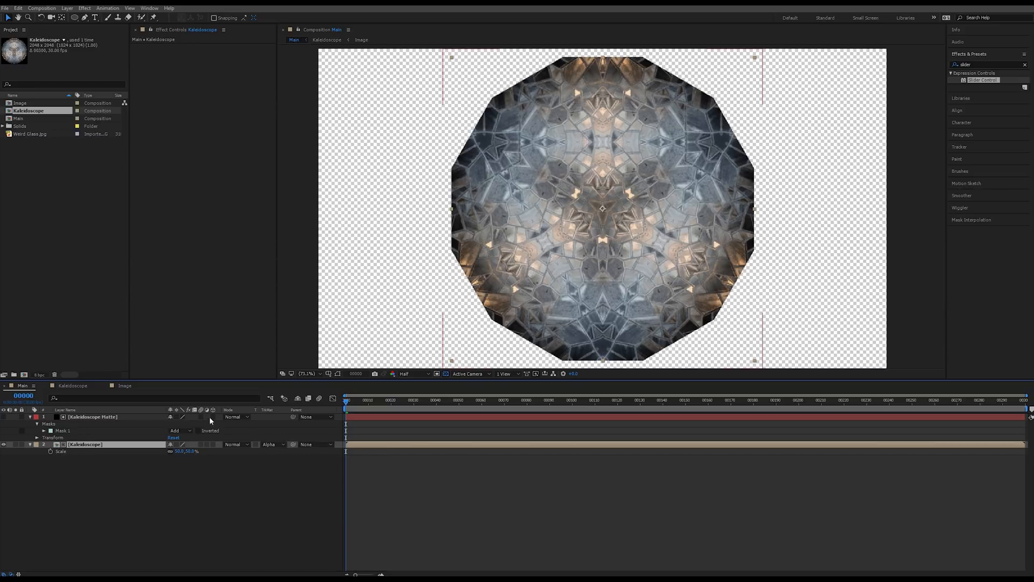
{"action": "right_click", "coordinate": [264, 411]}
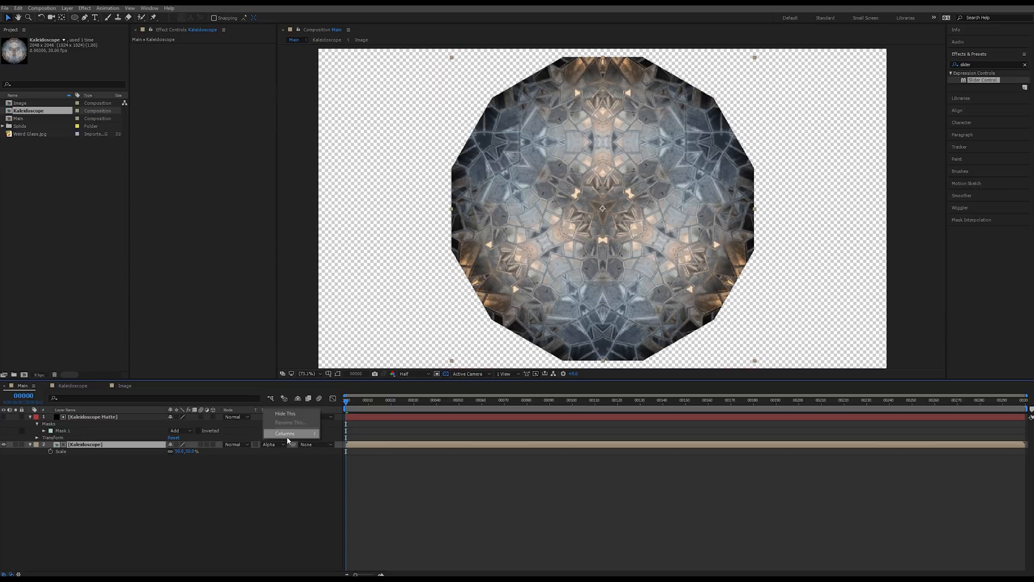
{"action": "right_click", "coordinate": [247, 409]}
{"action": "mouse_move", "coordinate": [269, 436]}
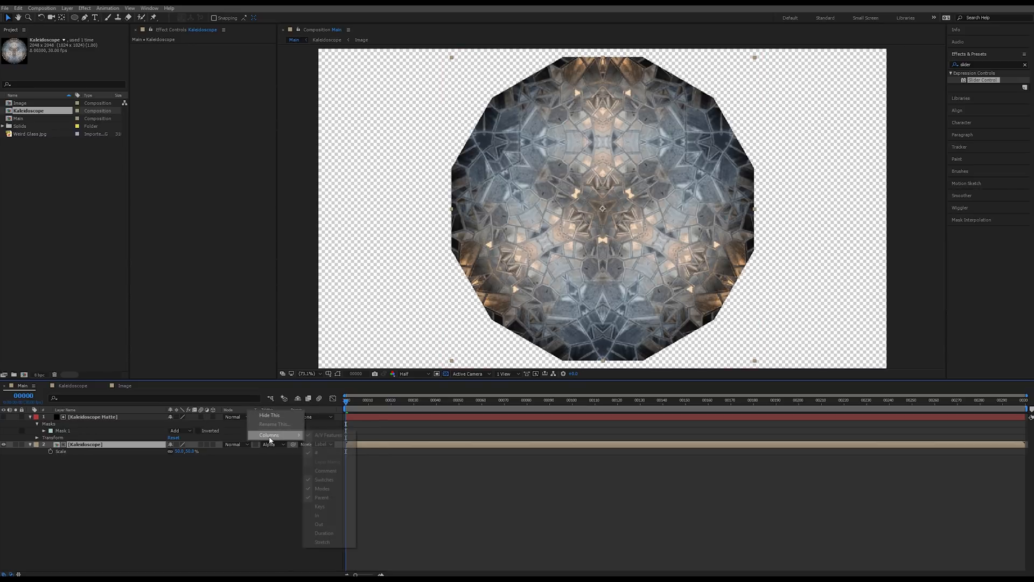
{"action": "left_click", "coordinate": [245, 521]}
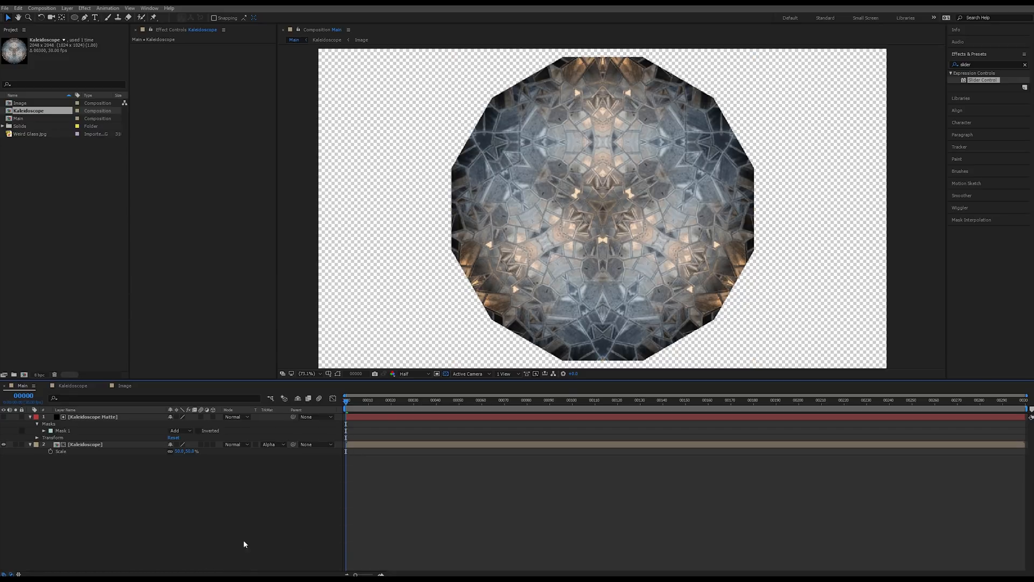
Reveal the mask properties of the Kaleidoscope Matte layer and set Mask Expansion to -40 pixels.
{"action": "left_click", "coordinate": [104, 418]}
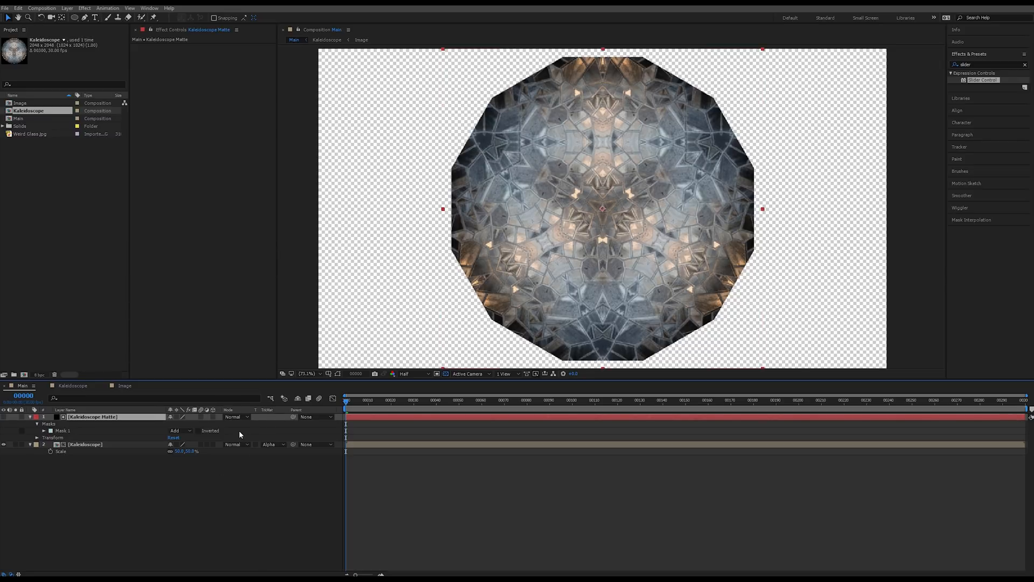
{"action": "left_click", "coordinate": [104, 411]}
{"action": "left_click", "coordinate": [109, 410]}
{"action": "key", "text": "m"}
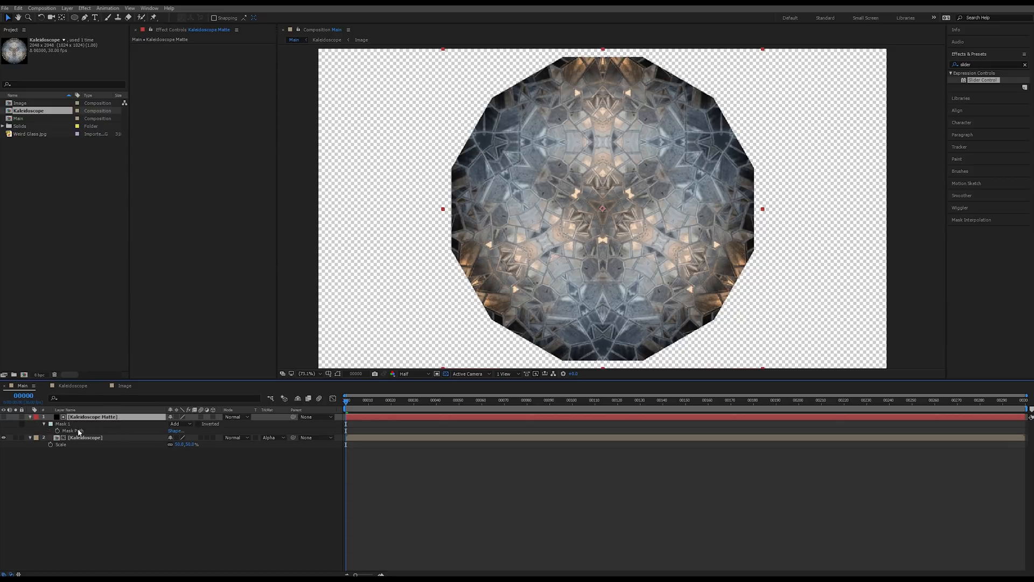
{"action": "left_click", "coordinate": [44, 424]}
{"action": "left_click", "coordinate": [44, 423]}
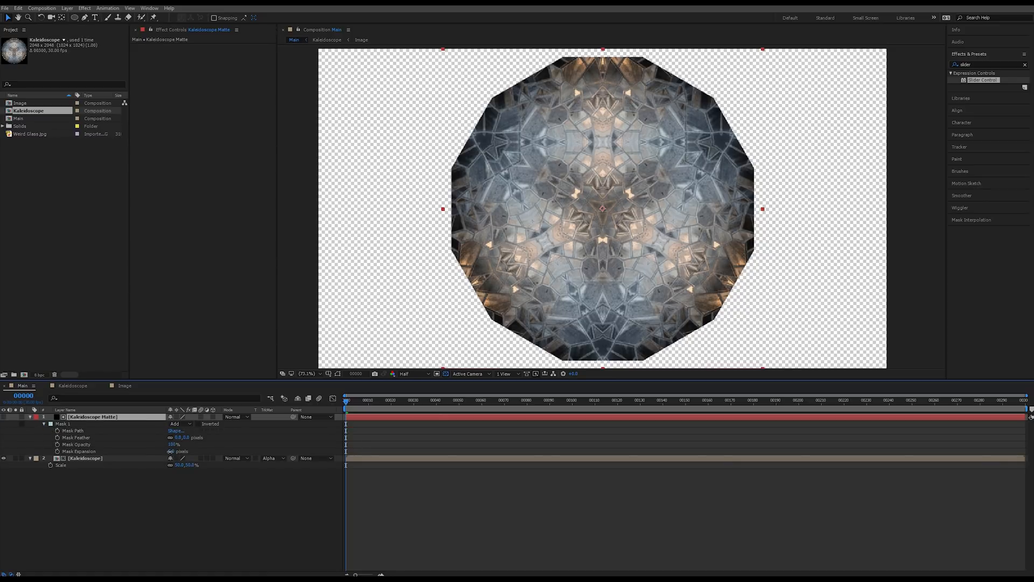
{"action": "mouse_move", "coordinate": [170, 451]}
{"action": "left_mouse_down"}
{"action": "mouse_move", "coordinate": [152, 451]}
{"action": "mouse_move", "coordinate": [165, 455]}
{"action": "left_mouse_up"}
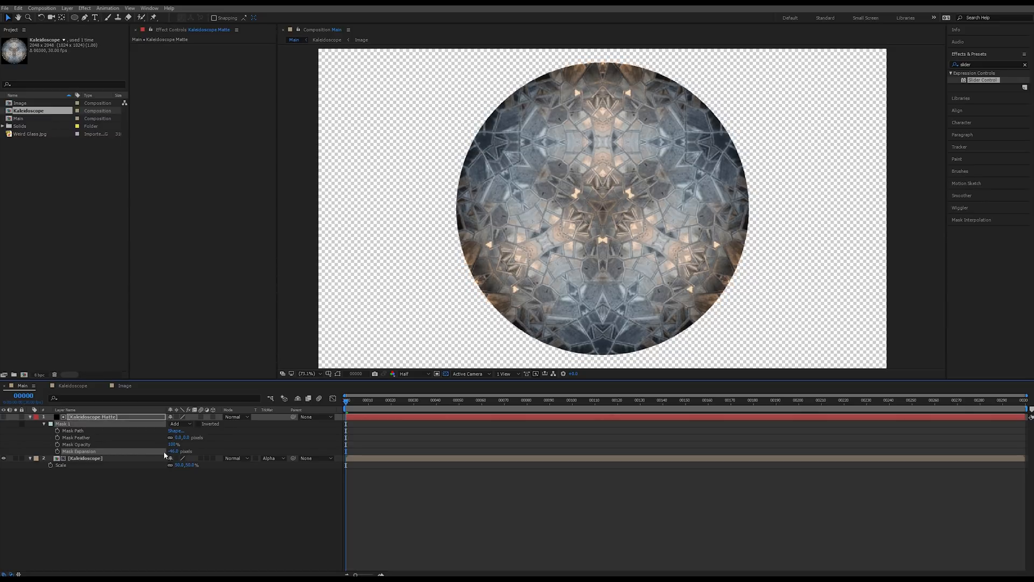
{"action": "left_click", "coordinate": [173, 450]}
{"action": "type", "text": "-40"}
{"action": "key", "text": "Return"}
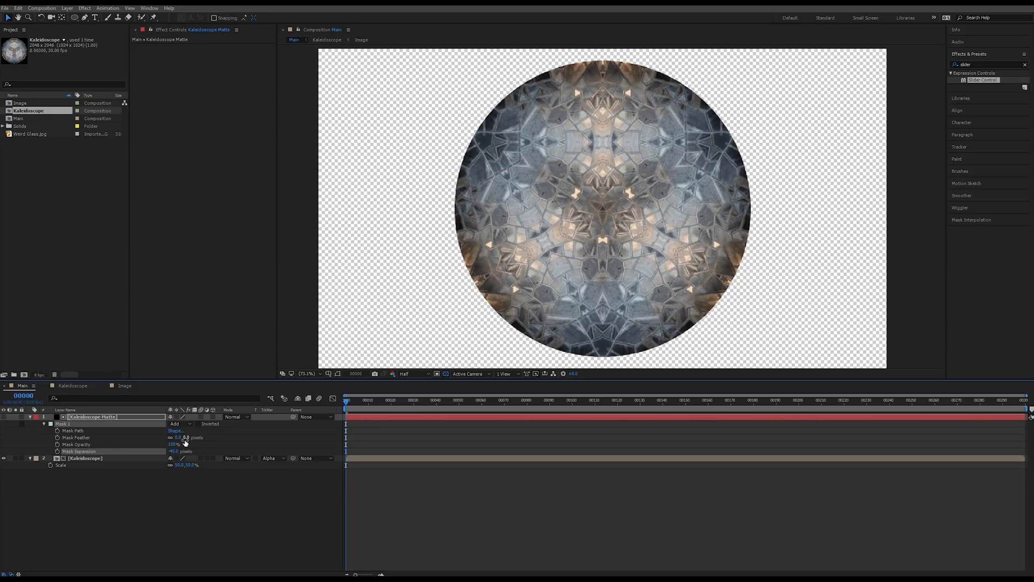
Set the matte's Mask Feather to 30 pixels, turn off the transparency grid, and collapse the layer's properties.
{"action": "left_click_drag", "start_coordinate": [185, 438], "coordinate": [192, 439]}
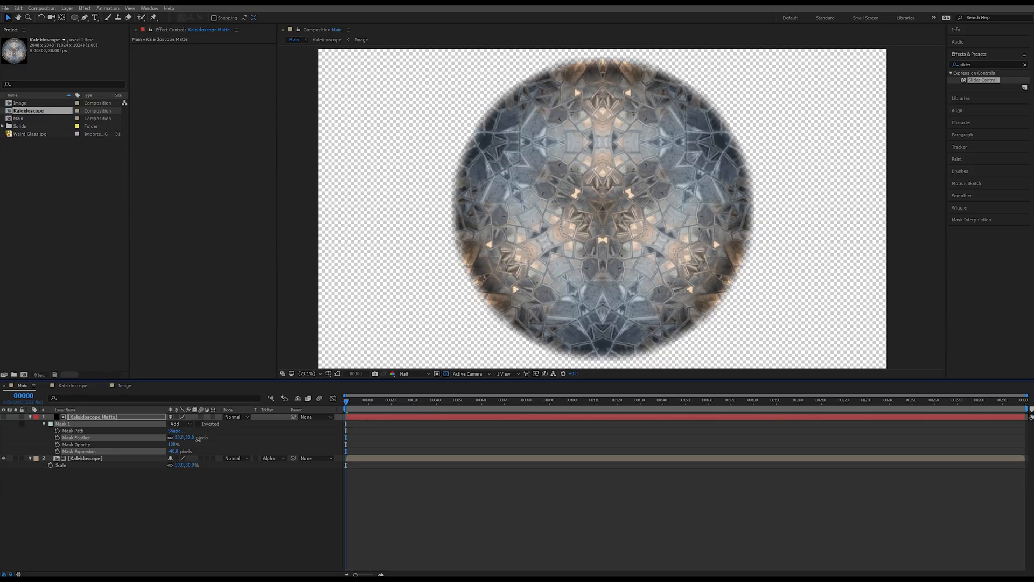
{"action": "left_click_drag", "start_coordinate": [198, 440], "coordinate": [195, 440]}
{"action": "left_click", "coordinate": [190, 437]}
{"action": "type", "text": "30"}
{"action": "key", "text": "Return"}
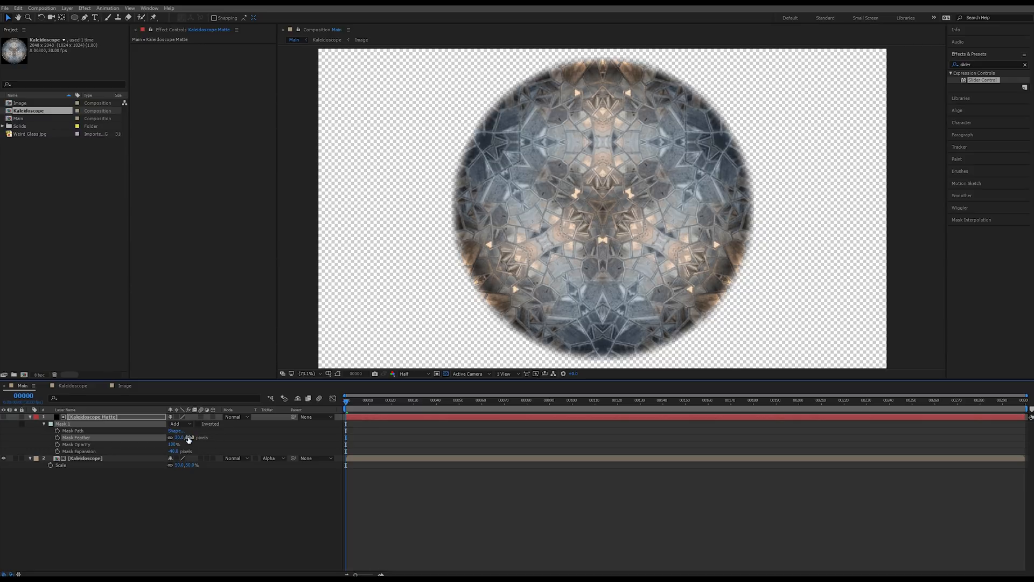
{"action": "left_click", "coordinate": [445, 373]}
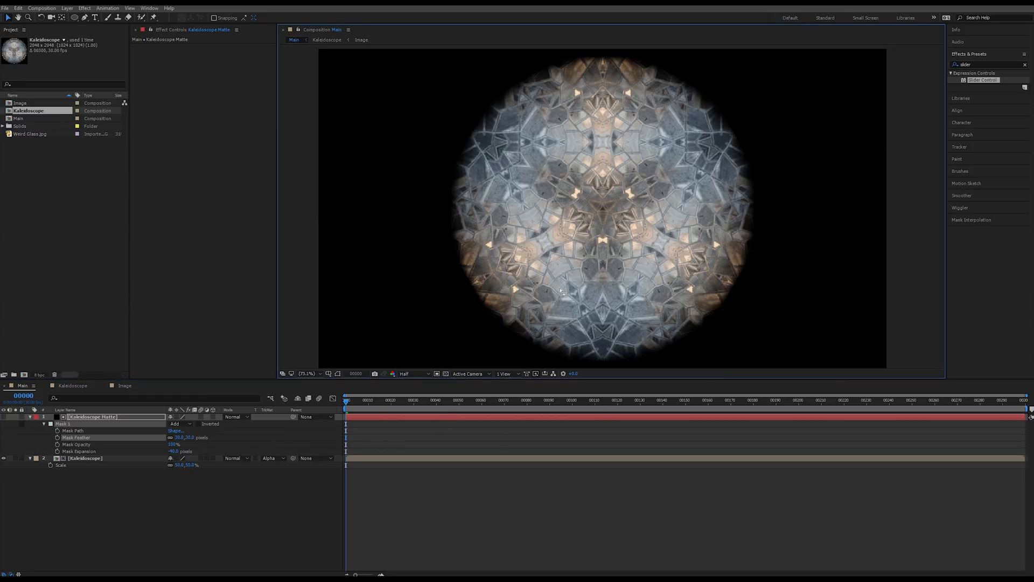
{"action": "left_click", "coordinate": [30, 416]}
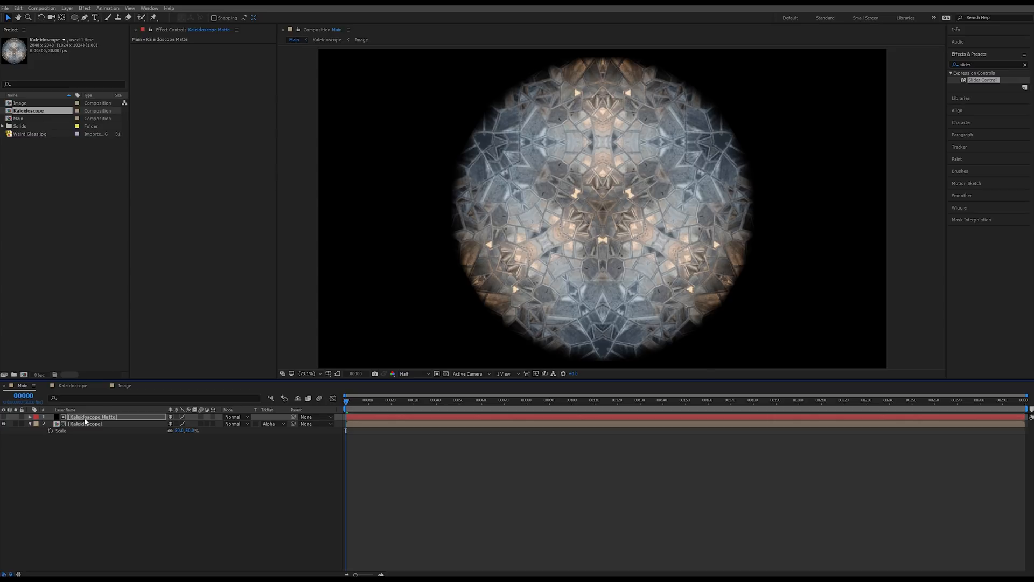
Glance at the Image composition, return to Main, and scrub the timeline to preview the matted kaleidoscope.
{"action": "left_click", "coordinate": [125, 386]}
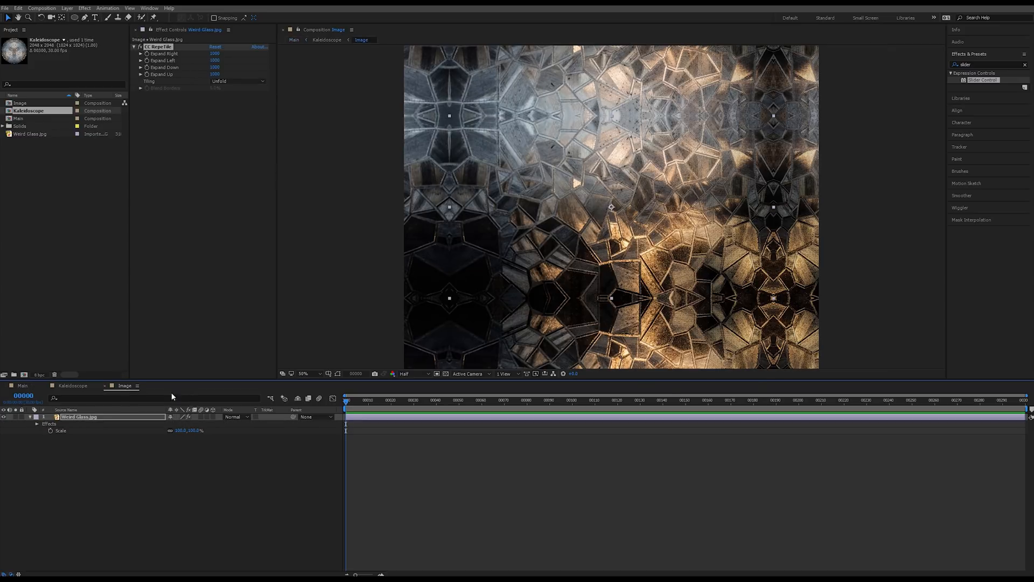
{"action": "left_click", "coordinate": [22, 386]}
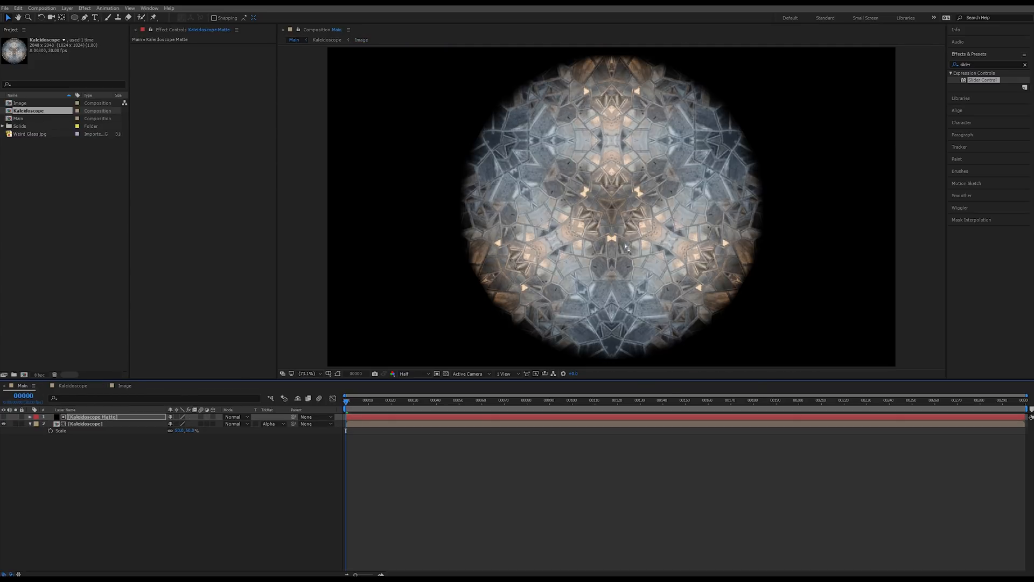
{"action": "left_click", "coordinate": [456, 400]}
{"action": "left_click_drag", "start_coordinate": [499, 404], "coordinate": [321, 380]}
Lock the Main composition viewer, dock a second viewer beside it, and show the Image composition there.
{"action": "left_click", "coordinate": [299, 32]}
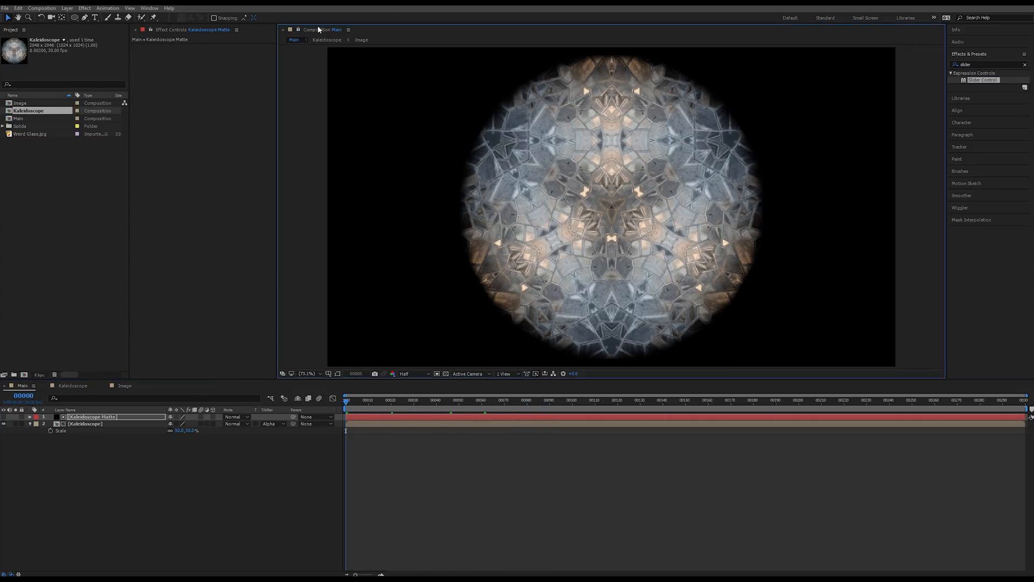
{"action": "double_click", "coordinate": [88, 423]}
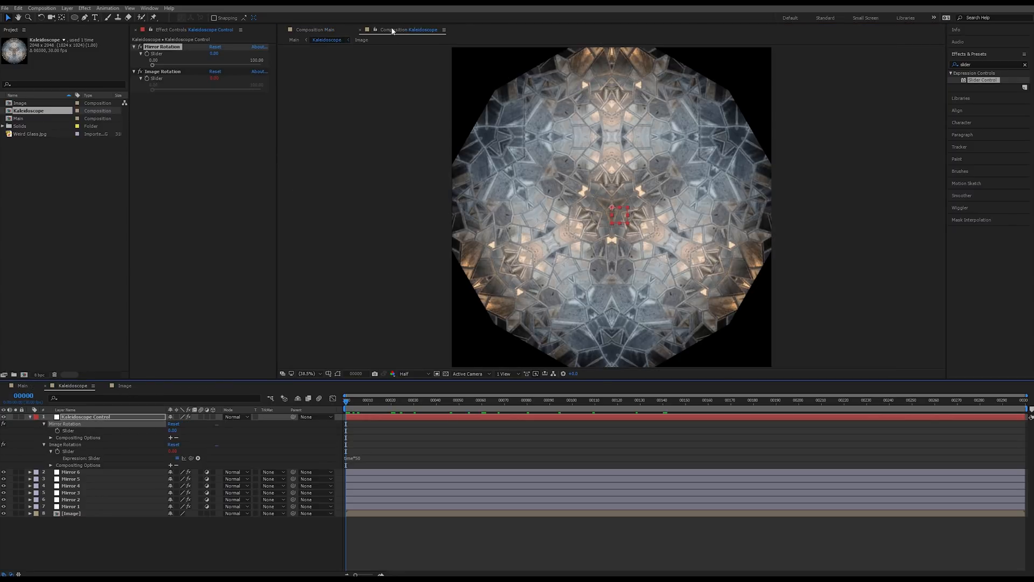
{"action": "left_click_drag", "start_coordinate": [392, 31], "coordinate": [940, 87]}
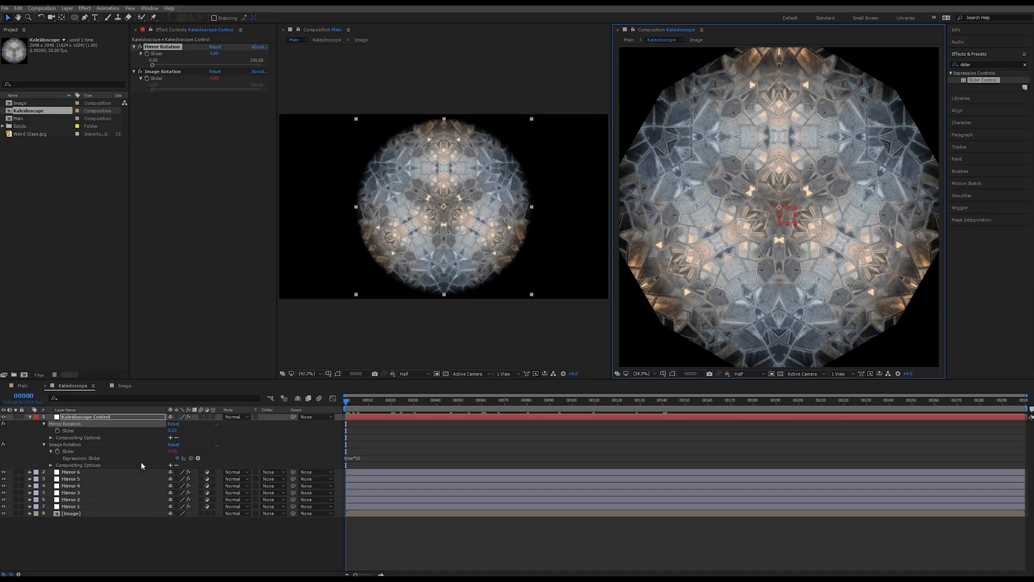
{"action": "double_click", "coordinate": [75, 514]}
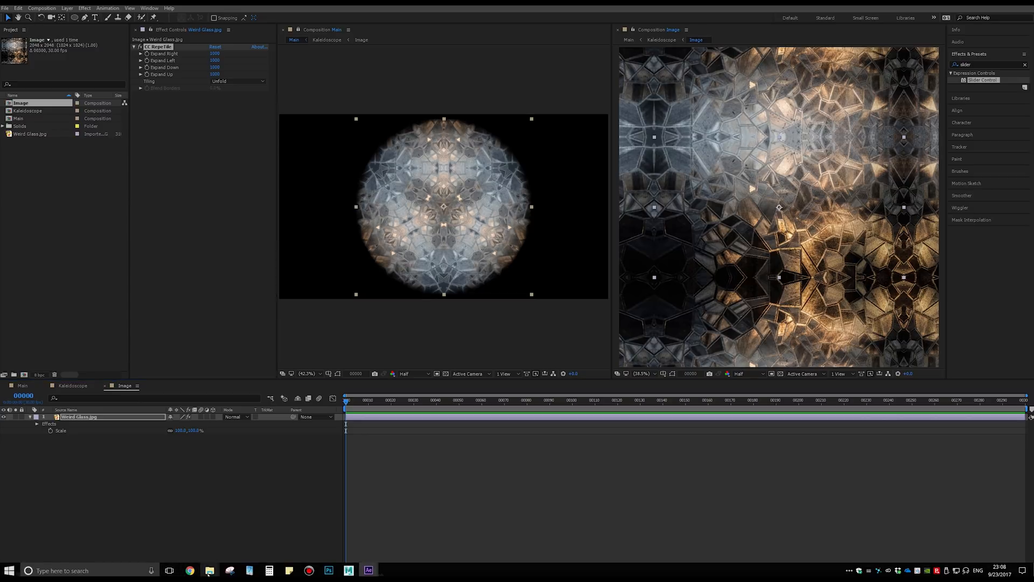
Import DoorsMetalSingle0477_M.jpg from the Textures folder and place it above the Weird Glass layer in the Image composition.
{"action": "mouse_move", "coordinate": [210, 569]}
{"action": "left_click", "coordinate": [279, 538]}
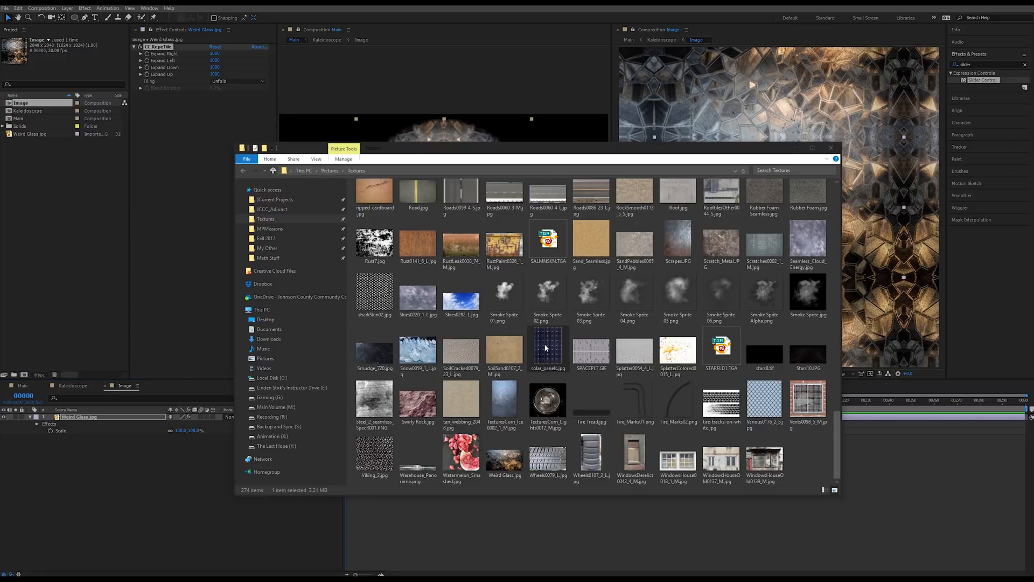
{"action": "left_click_drag", "start_coordinate": [462, 254], "coordinate": [31, 192]}
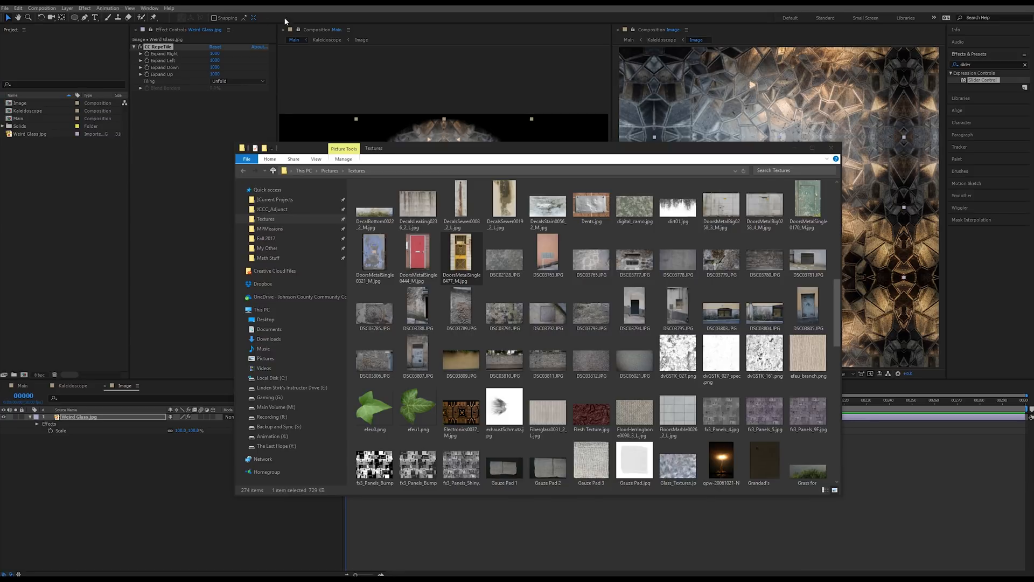
{"action": "left_click", "coordinate": [810, 151]}
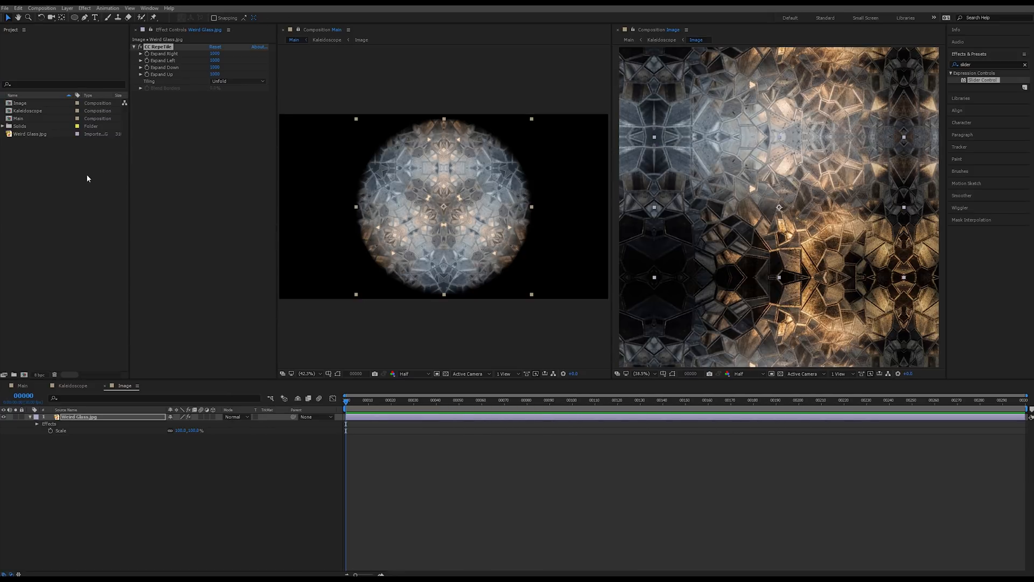
{"action": "left_click", "coordinate": [31, 151]}
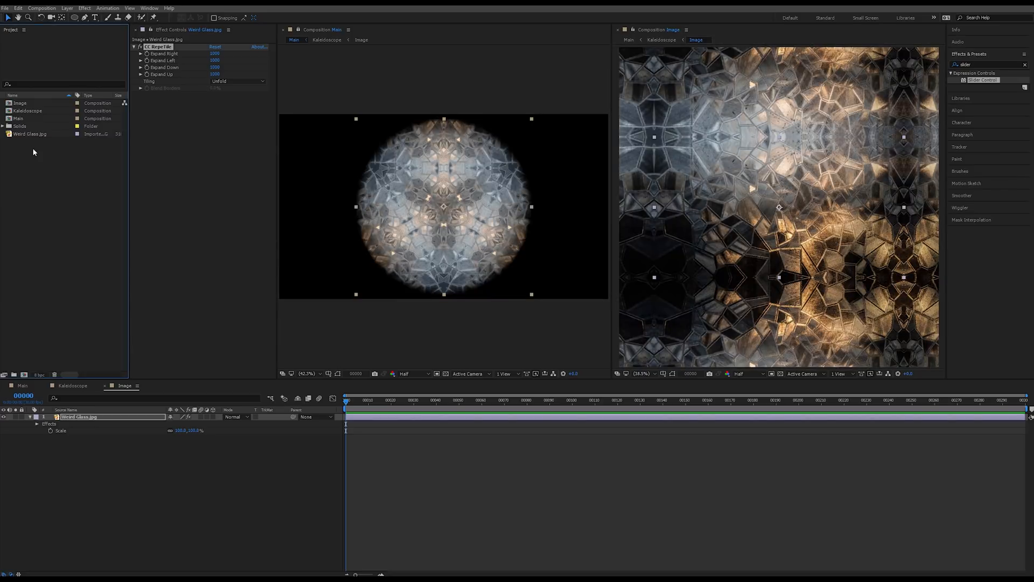
{"action": "left_click_drag", "start_coordinate": [37, 104], "coordinate": [140, 414]}
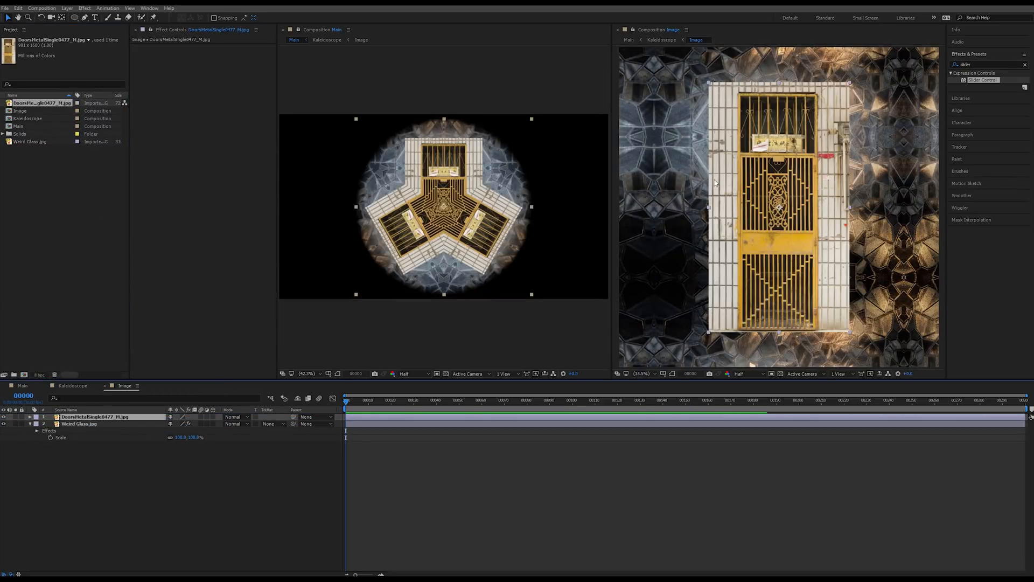
Reposition the door image within the Image composition while watching the kaleidoscope pattern in Main, leaving it slightly off-centre.
{"action": "left_click_drag", "start_coordinate": [772, 207], "coordinate": [771, 245]}
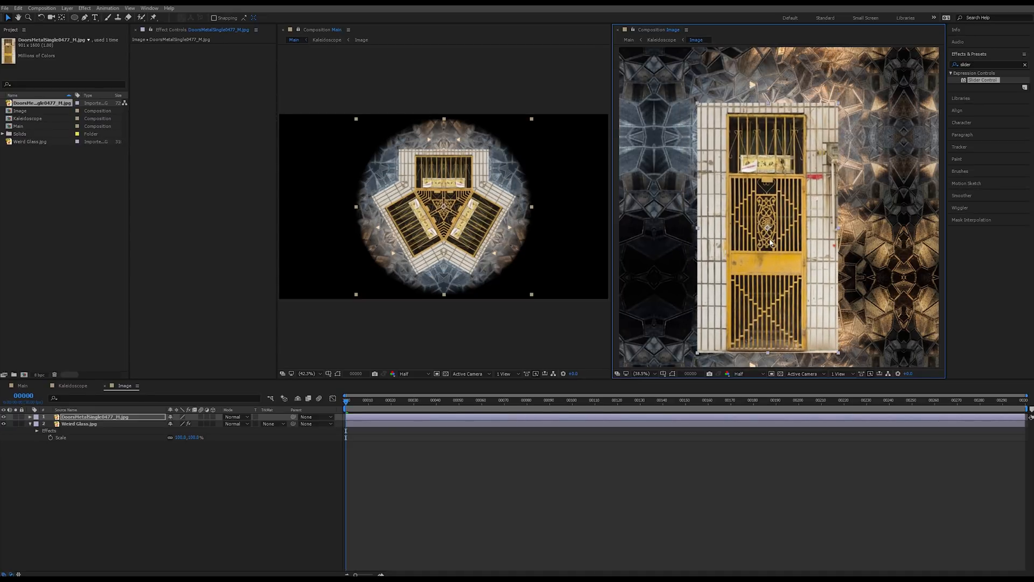
{"action": "scroll", "coordinate": [448, 228], "scroll_direction": "up", "scroll_amount": 1}
{"action": "scroll", "coordinate": [448, 228], "scroll_direction": "up", "scroll_amount": 2}
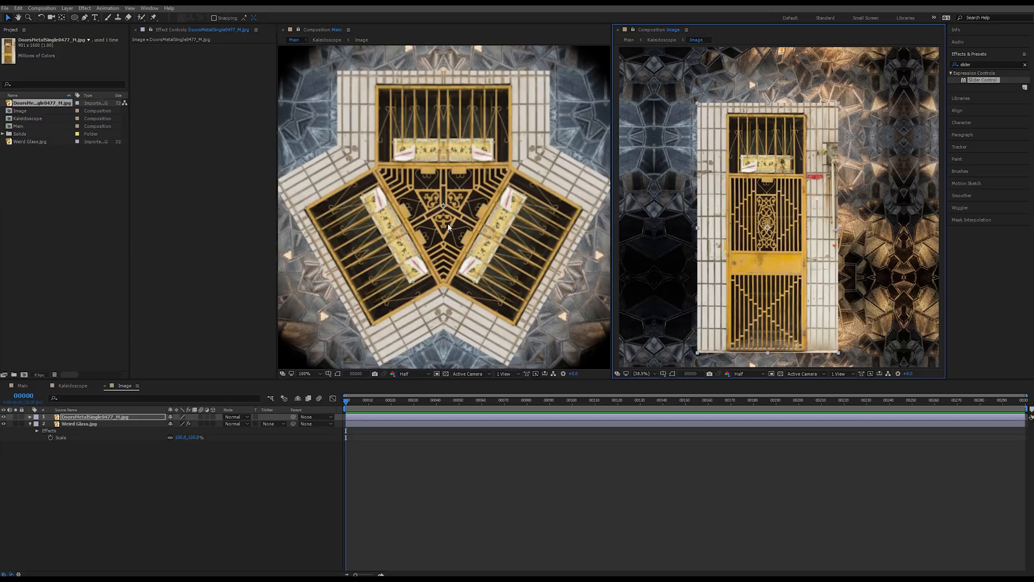
{"action": "scroll", "coordinate": [455, 194], "scroll_direction": "down", "scroll_amount": 2}
{"action": "left_click_drag", "start_coordinate": [784, 214], "coordinate": [789, 196]}
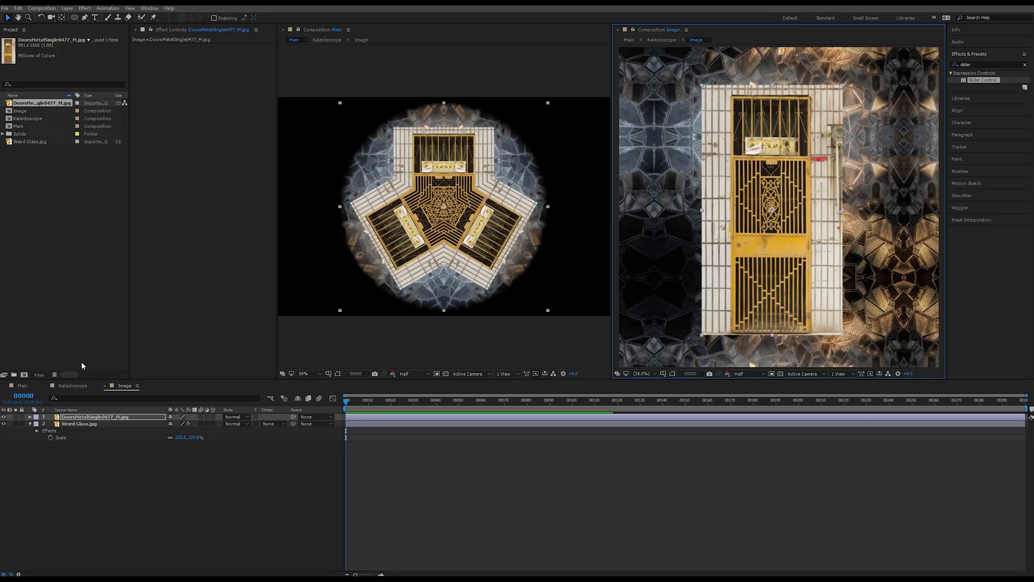
Hide the door image layer and add a new solid named Fractal to the Image composition.
{"action": "left_click", "coordinate": [10, 417]}
{"action": "left_click", "coordinate": [4, 416]}
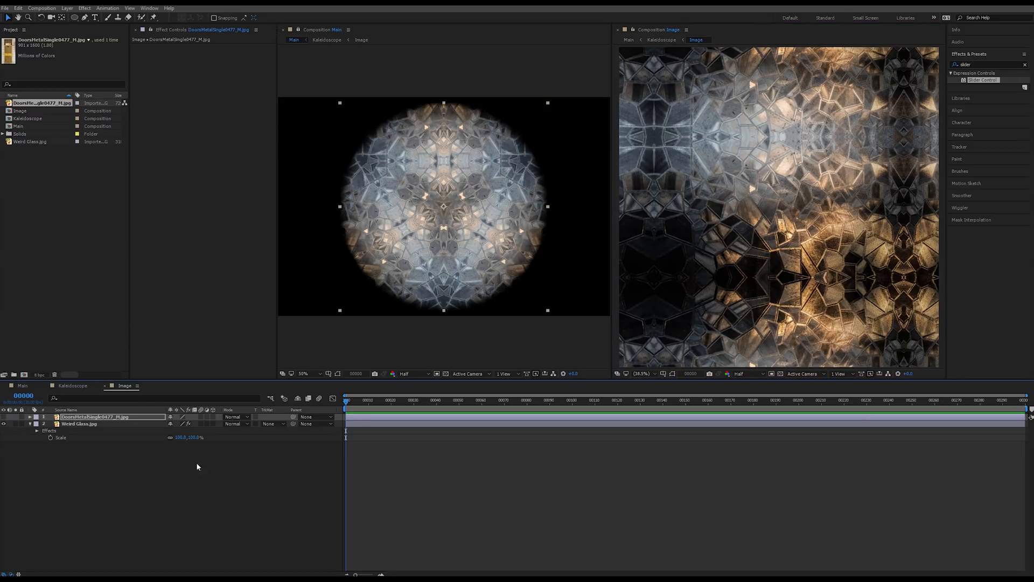
{"action": "right_click", "coordinate": [170, 465]}
{"action": "mouse_move", "coordinate": [237, 470]}
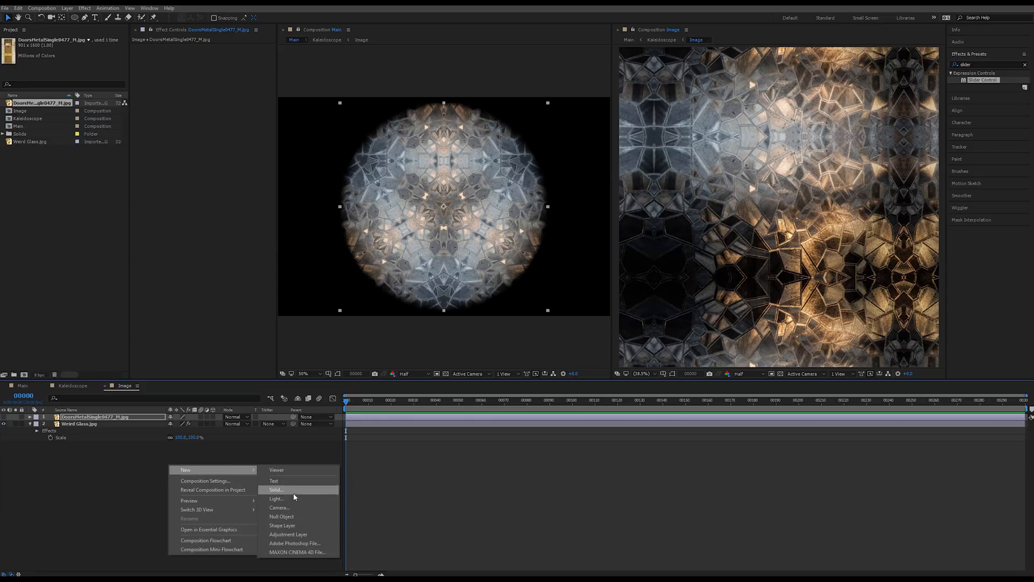
{"action": "left_click", "coordinate": [293, 491]}
{"action": "type", "text": "Fractal"}
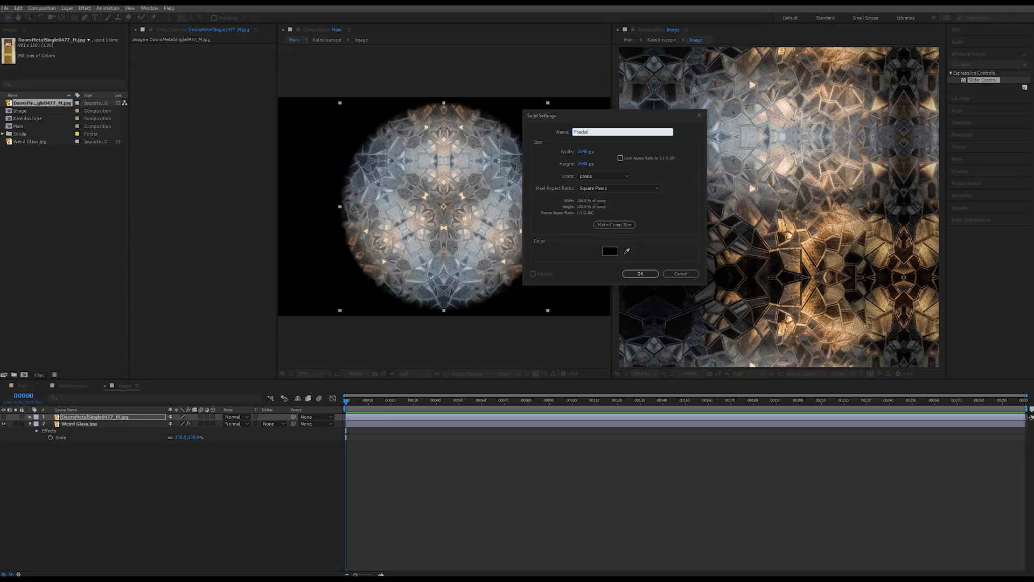
{"action": "left_click", "coordinate": [640, 274]}
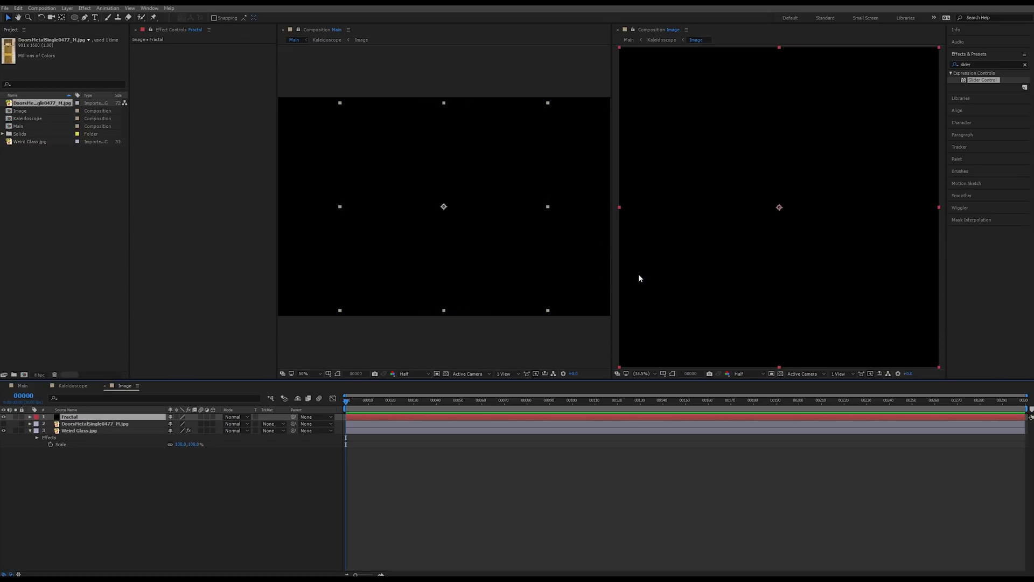
Find the Fractal Noise effect and apply it to the Fractal solid.
{"action": "left_click", "coordinate": [950, 64]}
{"action": "type", "text": "f"}
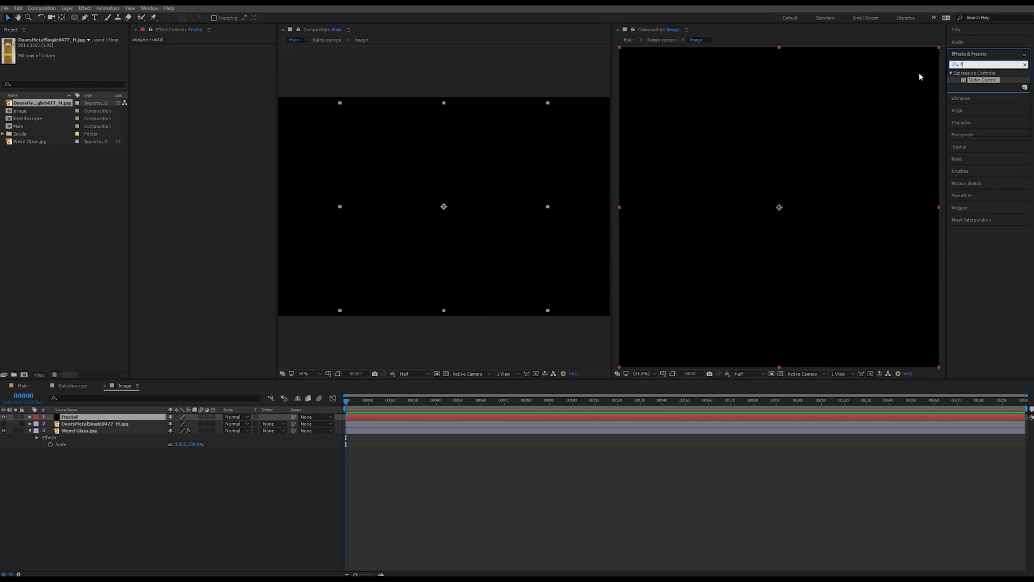
{"action": "type", "text": "ractal"}
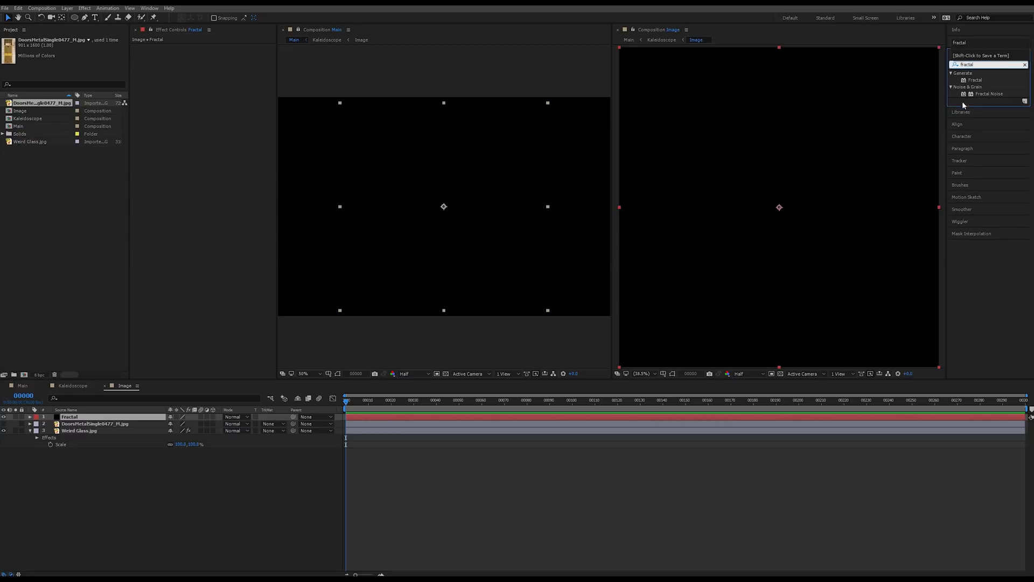
{"action": "left_click", "coordinate": [978, 82]}
{"action": "left_click", "coordinate": [990, 95]}
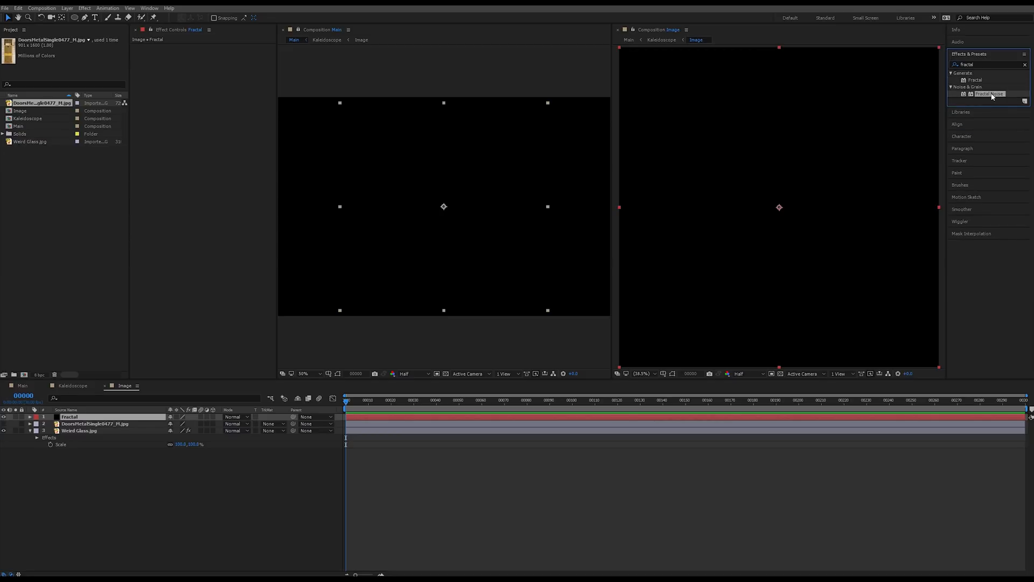
{"action": "double_click", "coordinate": [991, 94]}
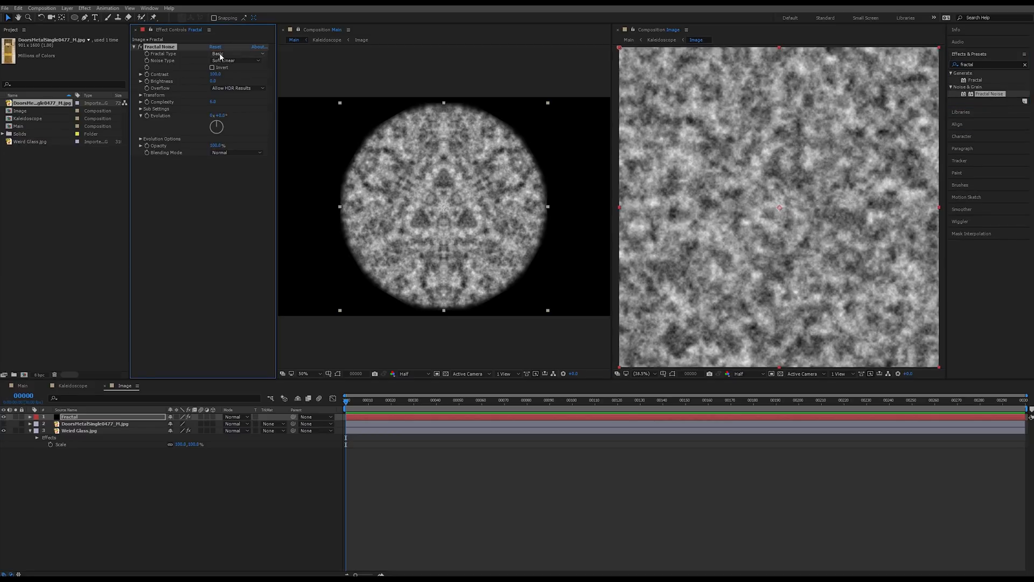
Try the Terrain and Max fractal types on the Fractal Noise effect and settle on Turbulent Smooth.
{"action": "left_click", "coordinate": [237, 54]}
{"action": "left_click", "coordinate": [232, 175]}
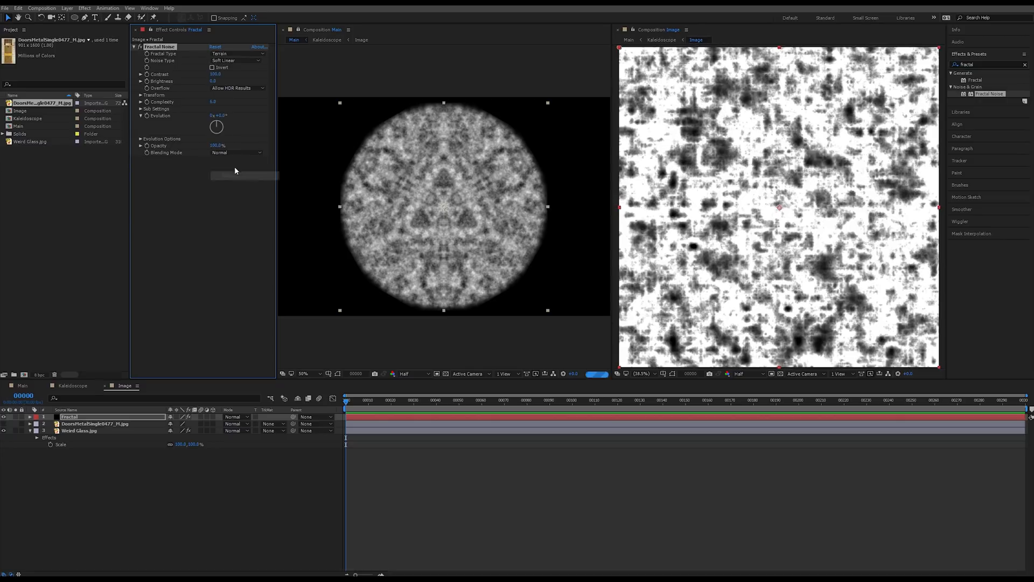
{"action": "left_click", "coordinate": [244, 56]}
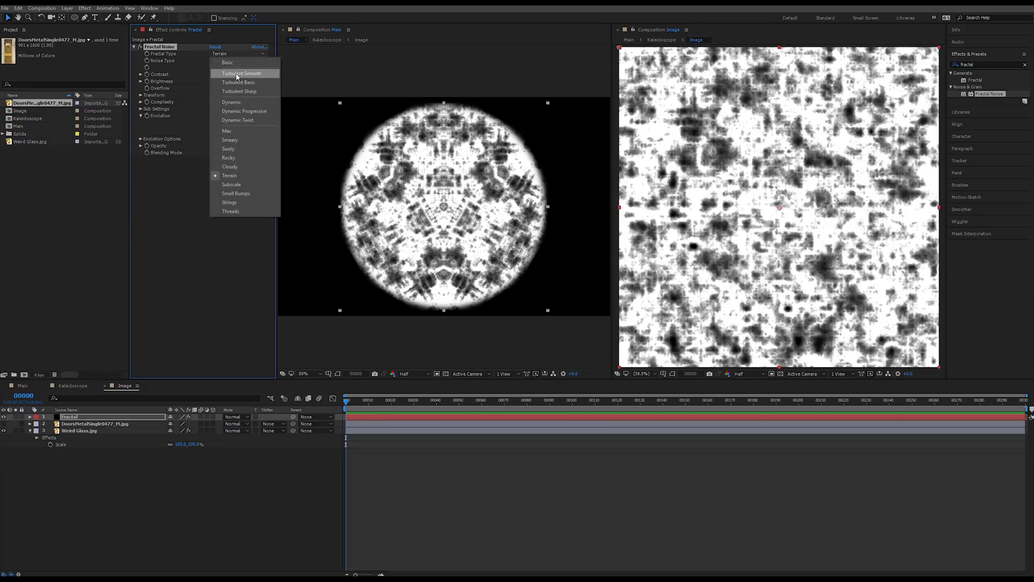
{"action": "left_click", "coordinate": [239, 128]}
{"action": "left_click", "coordinate": [236, 54]}
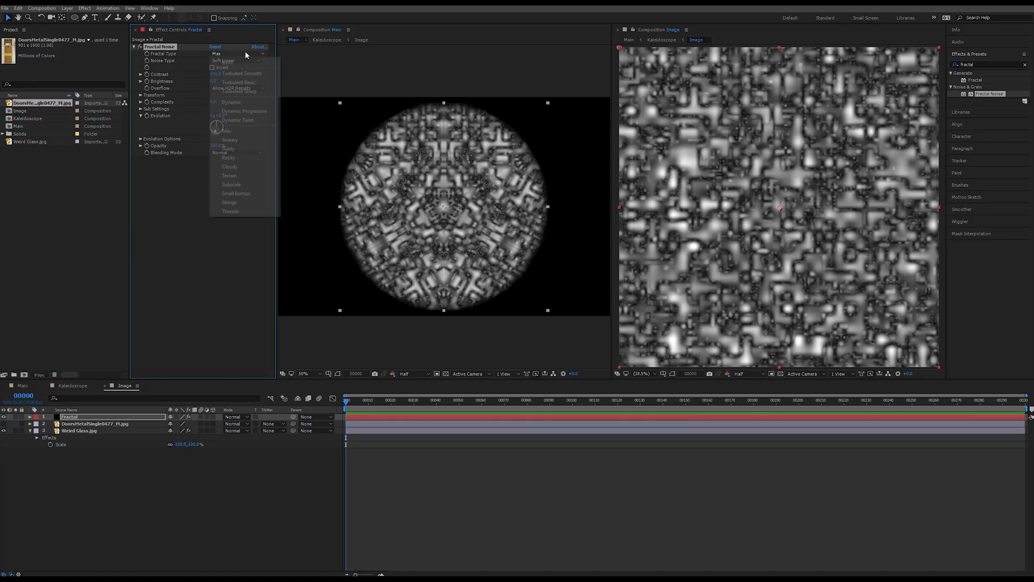
{"action": "left_click", "coordinate": [232, 73]}
{"action": "left_click", "coordinate": [235, 54]}
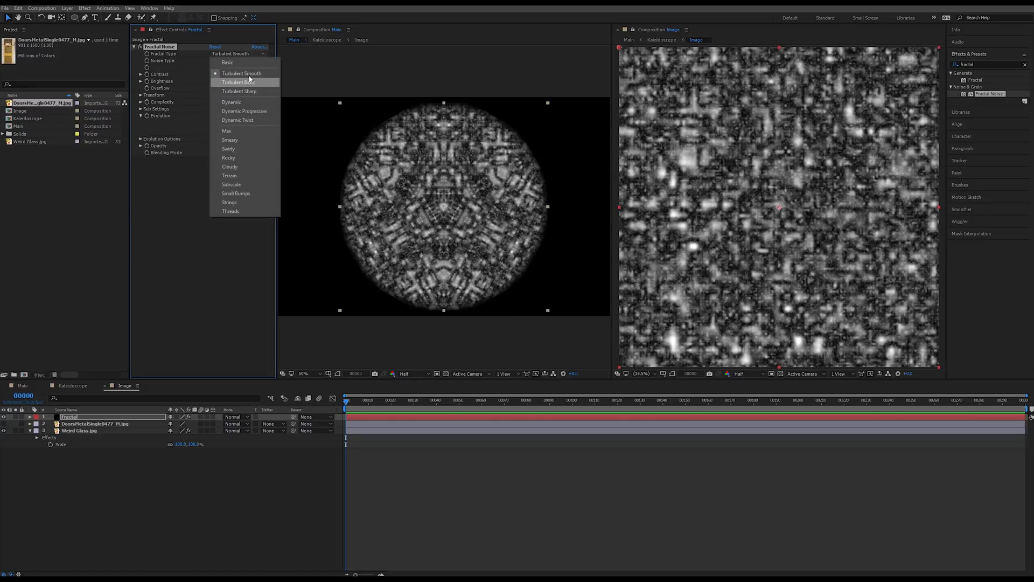
{"action": "left_click", "coordinate": [245, 73]}
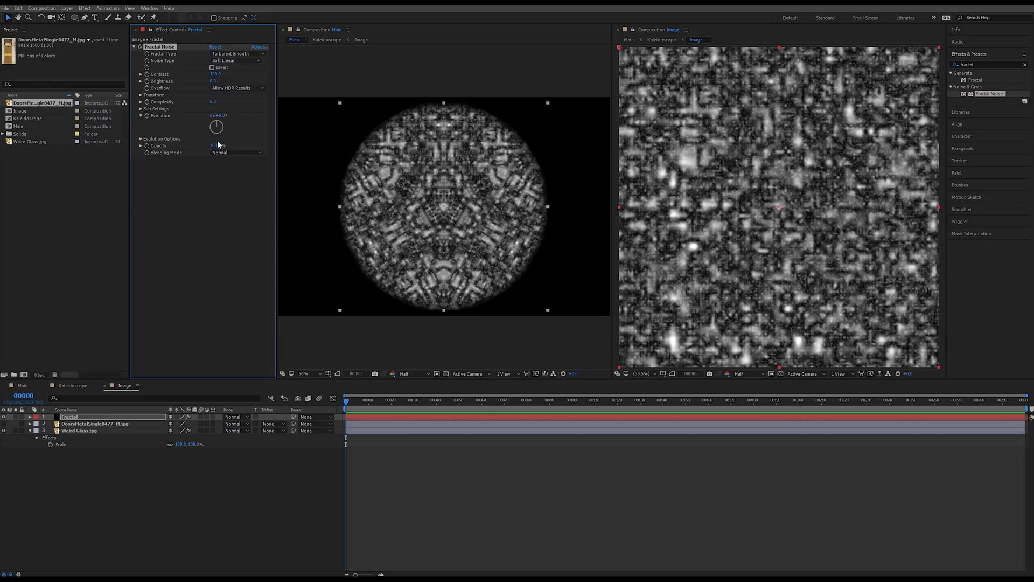
Drive the Fractal Noise Evolution with the expression time*25, preview the animation, return to the first frame and collapse the layer.
{"action": "left_click_drag", "start_coordinate": [216, 128], "coordinate": [227, 127]}
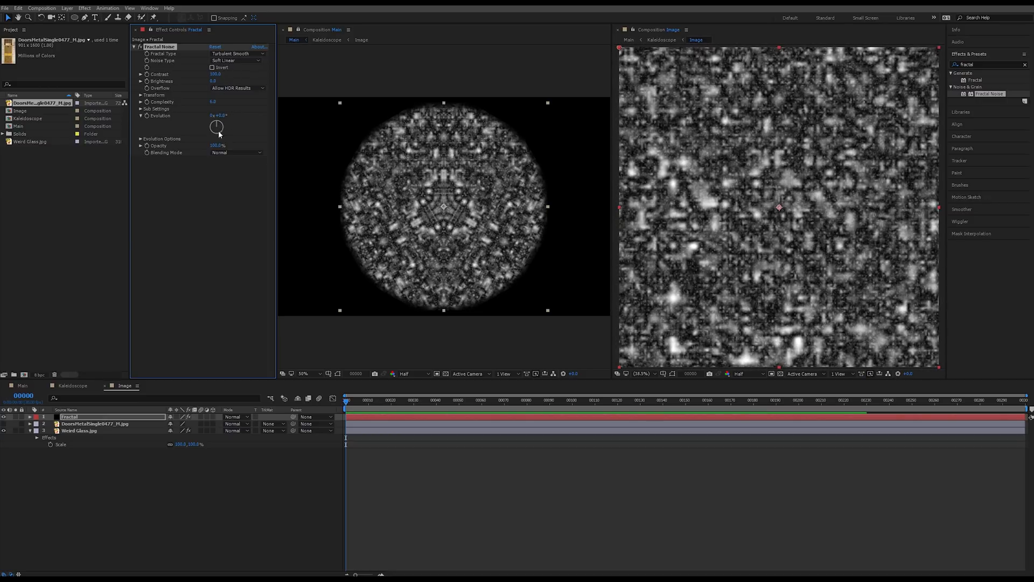
{"action": "left_click", "coordinate": [146, 116], "text": "alt"}
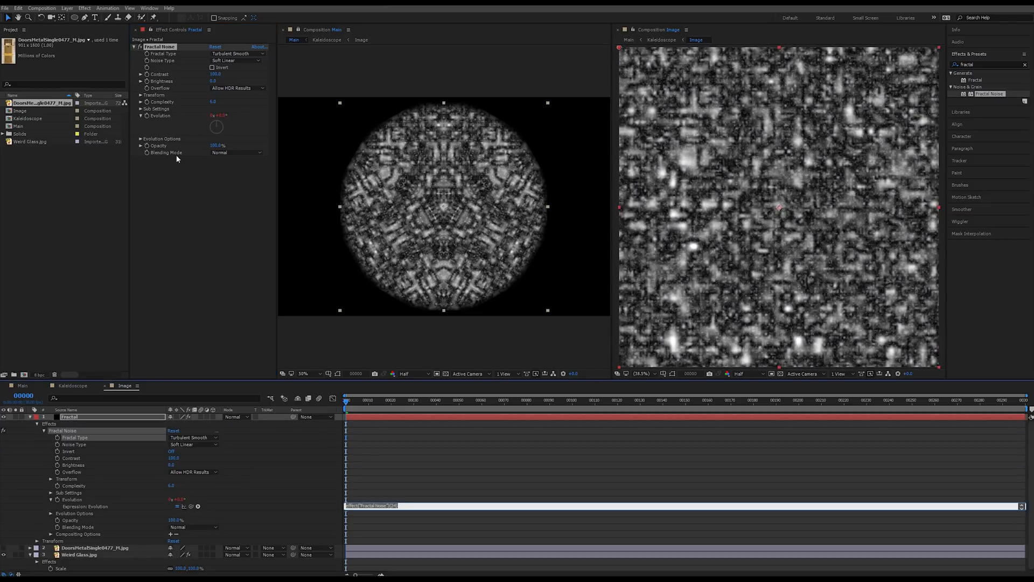
{"action": "type", "text": "time*25"}
{"action": "left_click", "coordinate": [176, 154]}
{"action": "key", "text": "space"}
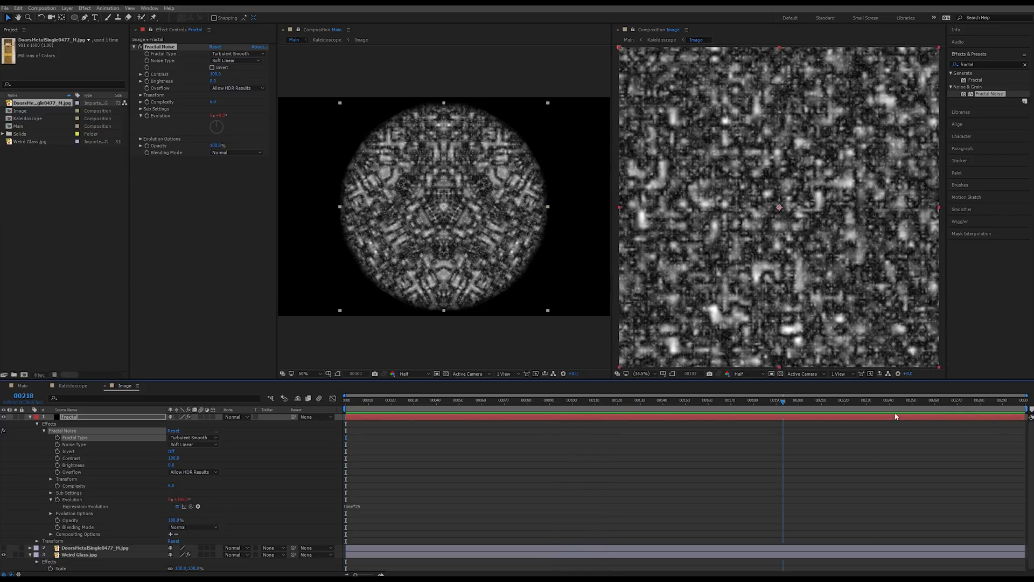
{"action": "key", "text": "space"}
{"action": "key", "text": "Home"}
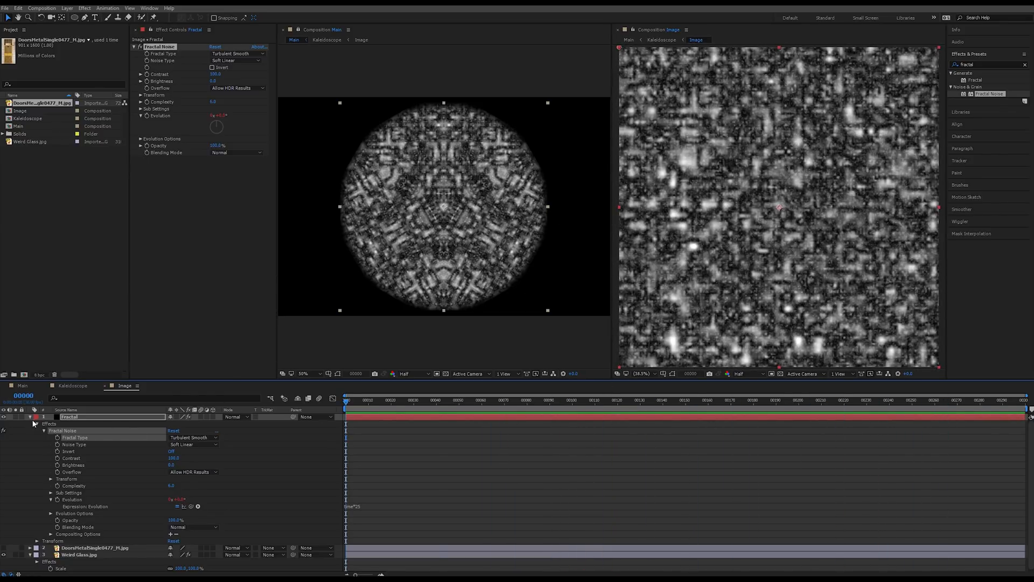
{"action": "left_click", "coordinate": [30, 417]}
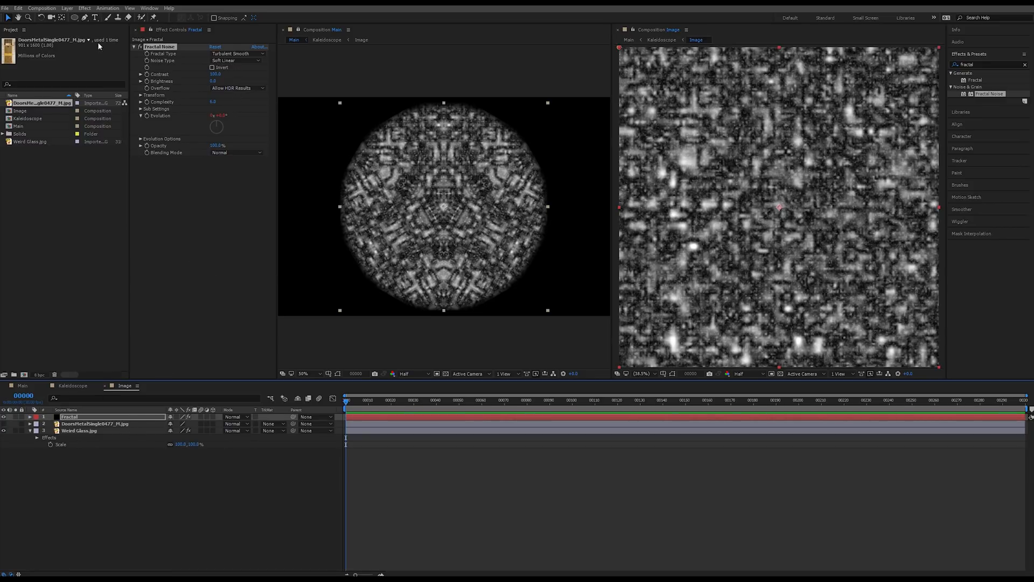
Add an adjustment layer above the Fractal solid in the Image composition and name it Vector Blur.
{"action": "right_click", "coordinate": [164, 434]}
{"action": "mouse_move", "coordinate": [226, 407]}
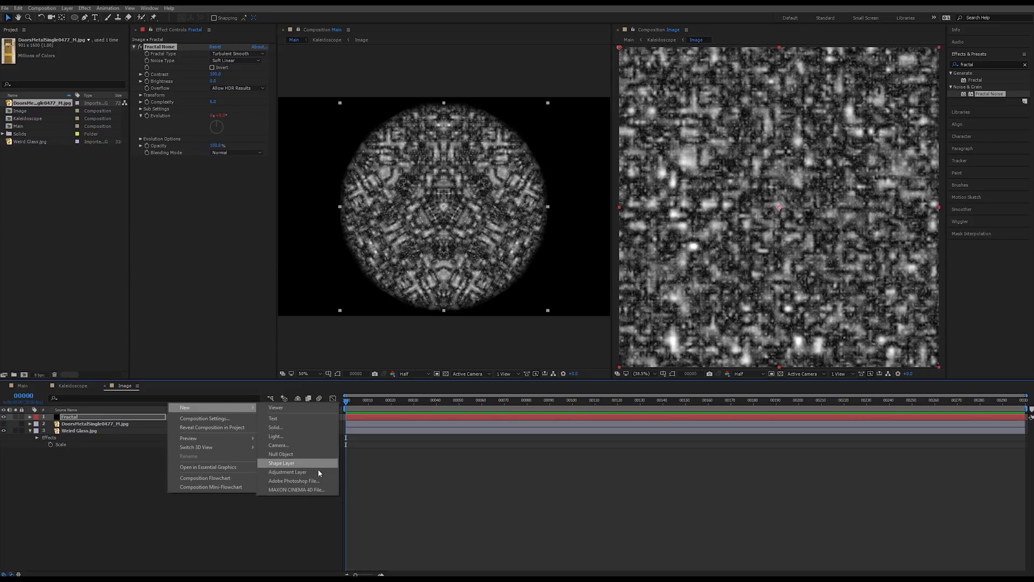
{"action": "left_click", "coordinate": [302, 471]}
{"action": "key", "text": "Return"}
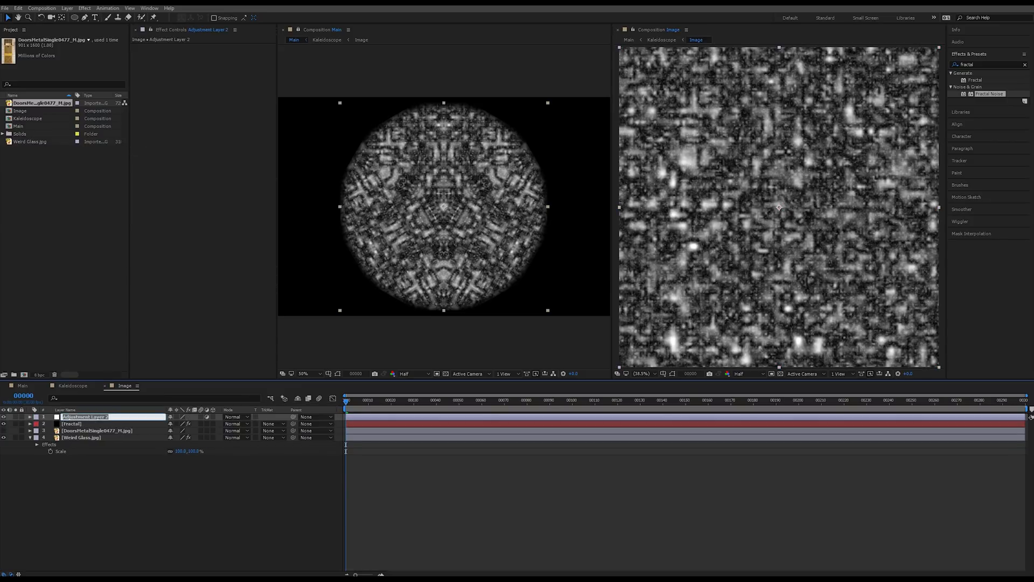
{"action": "type", "text": "Vector Blur"}
{"action": "key", "text": "Return"}
Apply CC Vector Blur to the Vector Blur adjustment layer, leaving its type at Natural.
{"action": "left_click", "coordinate": [977, 64]}
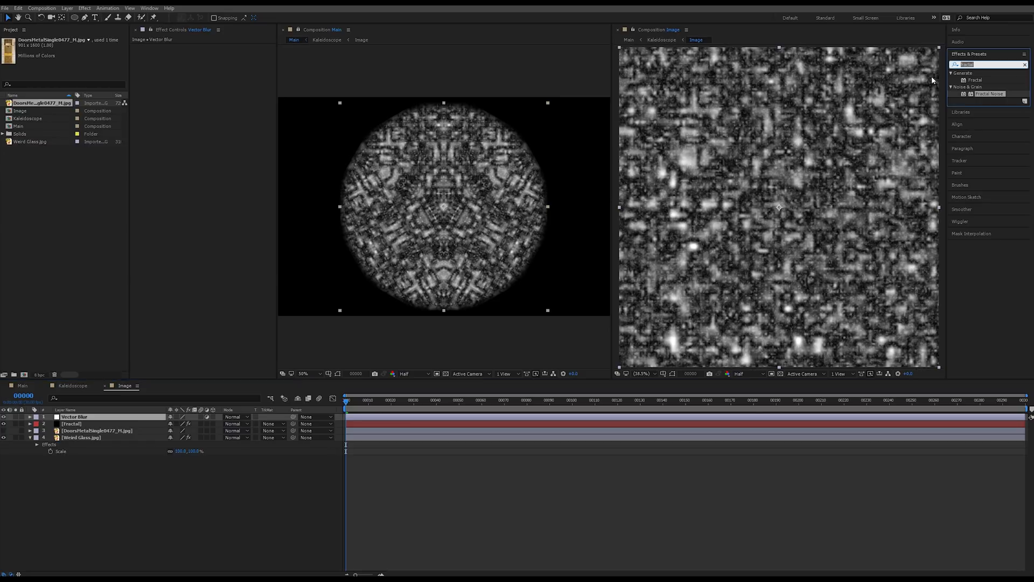
{"action": "type", "text": "vecot"}
{"action": "type", "text": "tor"}
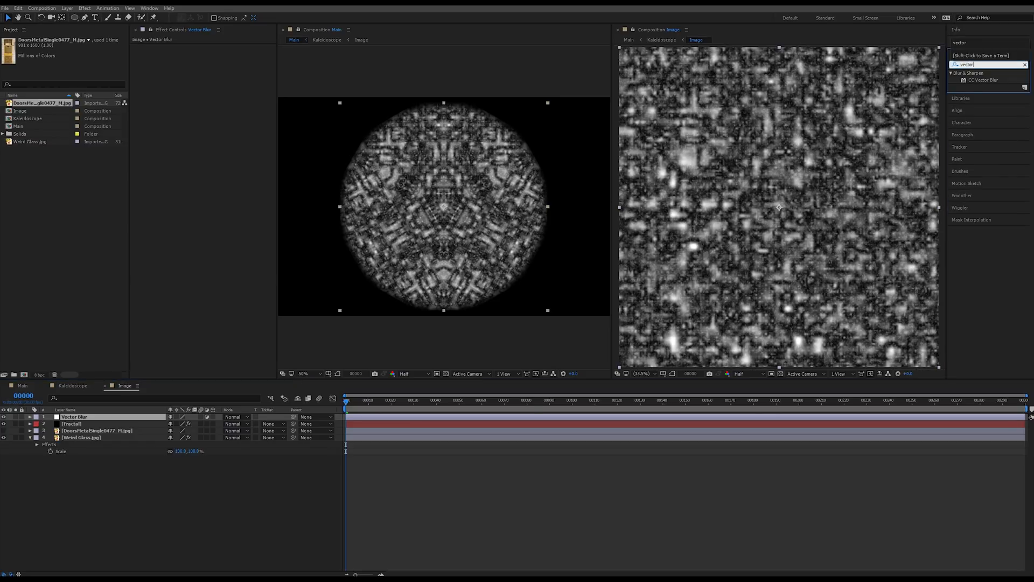
{"action": "left_click_drag", "start_coordinate": [981, 80], "coordinate": [259, 110]}
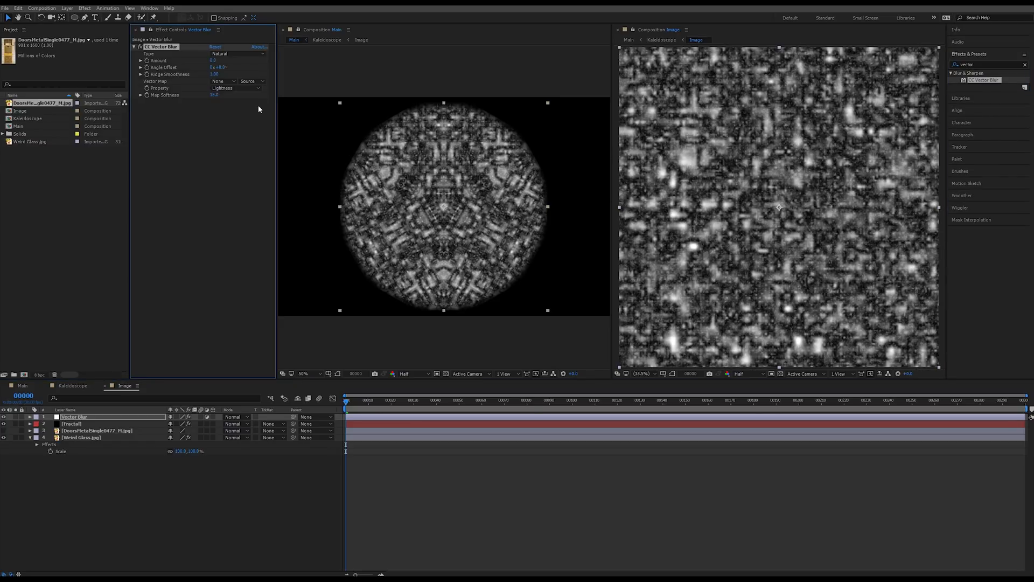
{"action": "left_click", "coordinate": [240, 53]}
{"action": "left_click", "coordinate": [190, 149]}
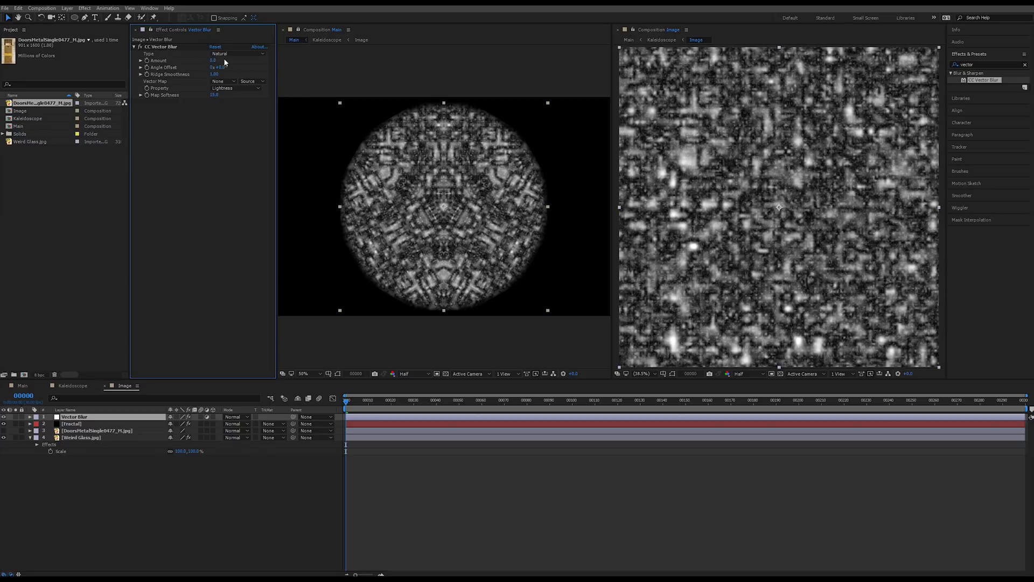
Raise the CC Vector Blur Amount to about 35 and inspect the blurred noise up close in the Image composition.
{"action": "left_click_drag", "start_coordinate": [212, 61], "coordinate": [232, 62]}
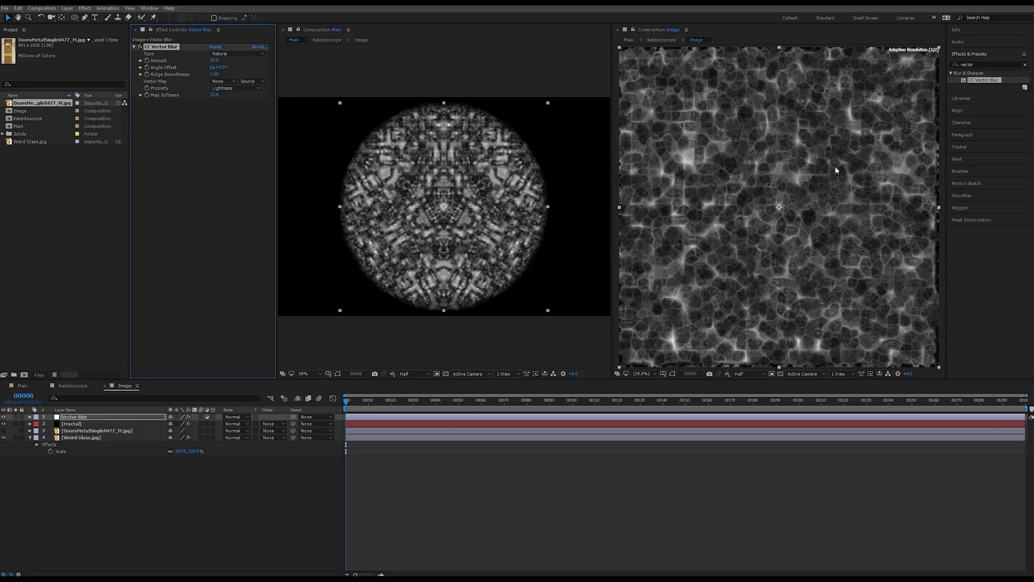
{"action": "left_click_drag", "start_coordinate": [825, 169], "coordinate": [783, 195]}
{"action": "key", "text": "slash"}
{"action": "left_click_drag", "start_coordinate": [750, 162], "coordinate": [869, 150]}
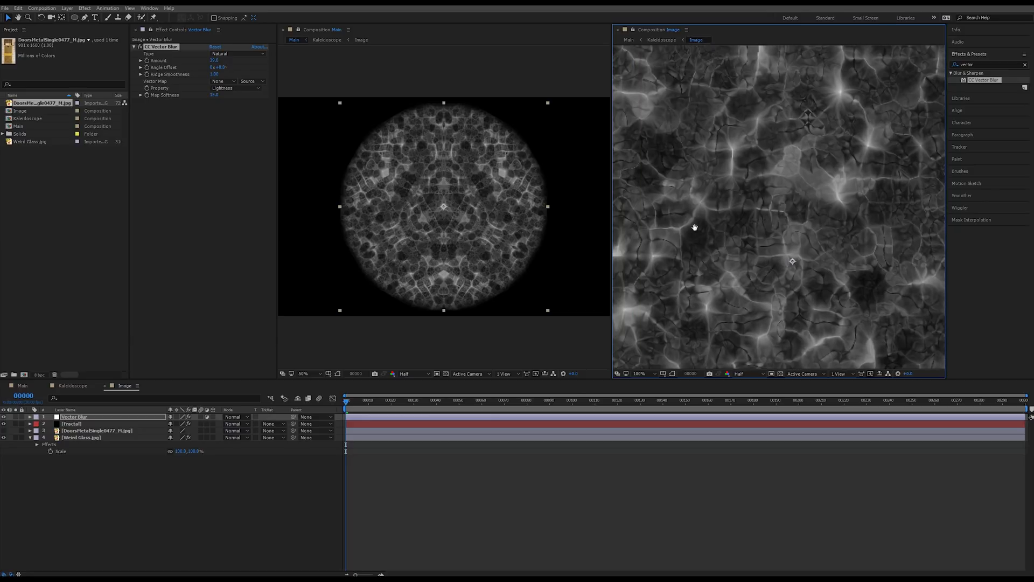
{"action": "left_click_drag", "start_coordinate": [692, 235], "coordinate": [751, 200]}
{"action": "scroll", "coordinate": [750, 263], "scroll_direction": "up", "scroll_amount": 1}
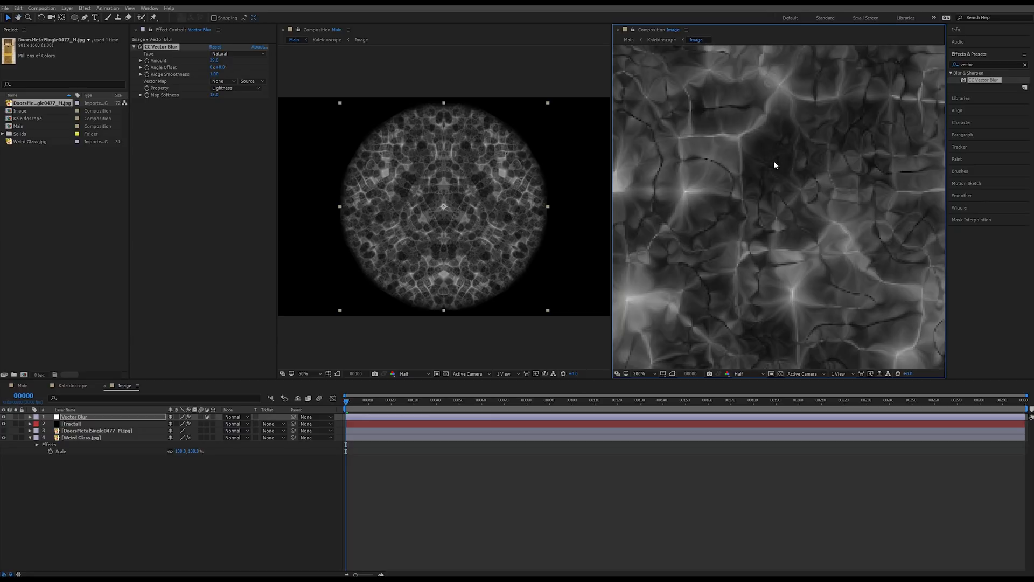
{"action": "scroll", "coordinate": [774, 164], "scroll_direction": "down", "scroll_amount": 3}
{"action": "left_click_drag", "start_coordinate": [804, 160], "coordinate": [670, 241]}
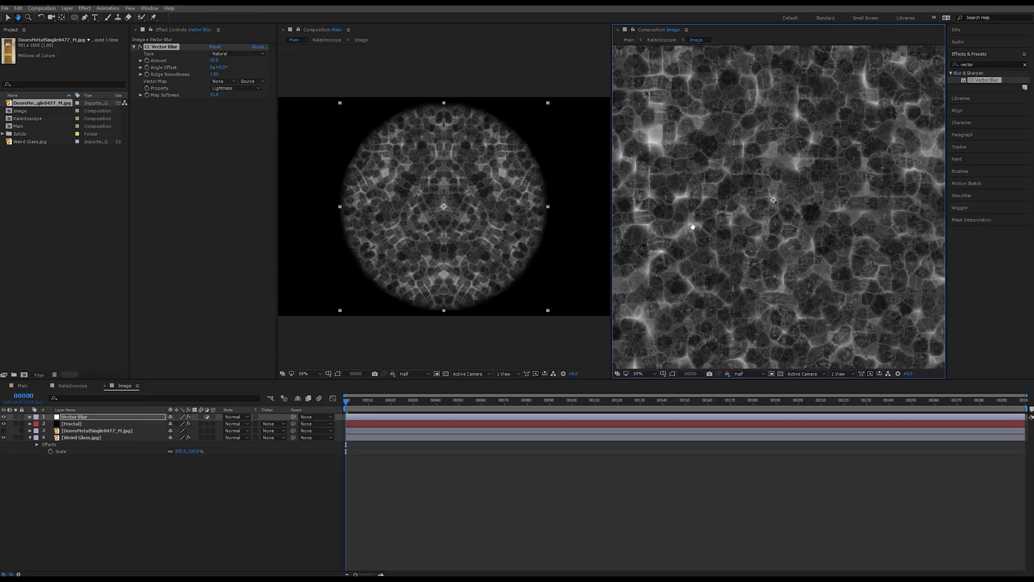
Change the CC Vector Blur type to Direction Fading and examine the pattern in both the Image and Main compositions.
{"action": "left_click", "coordinate": [229, 53]}
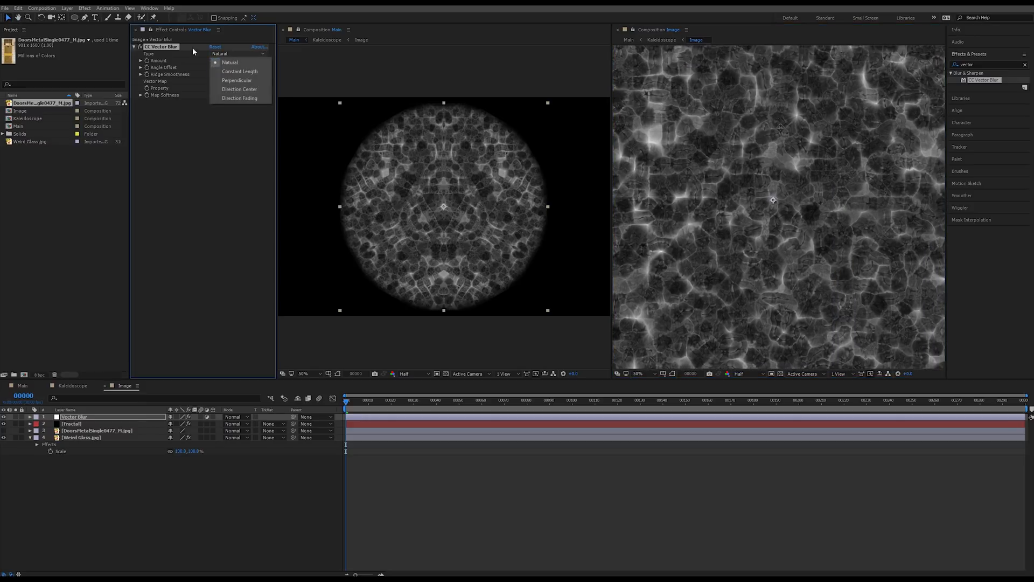
{"action": "left_click", "coordinate": [232, 98]}
{"action": "scroll", "coordinate": [829, 183], "scroll_direction": "up", "scroll_amount": 2}
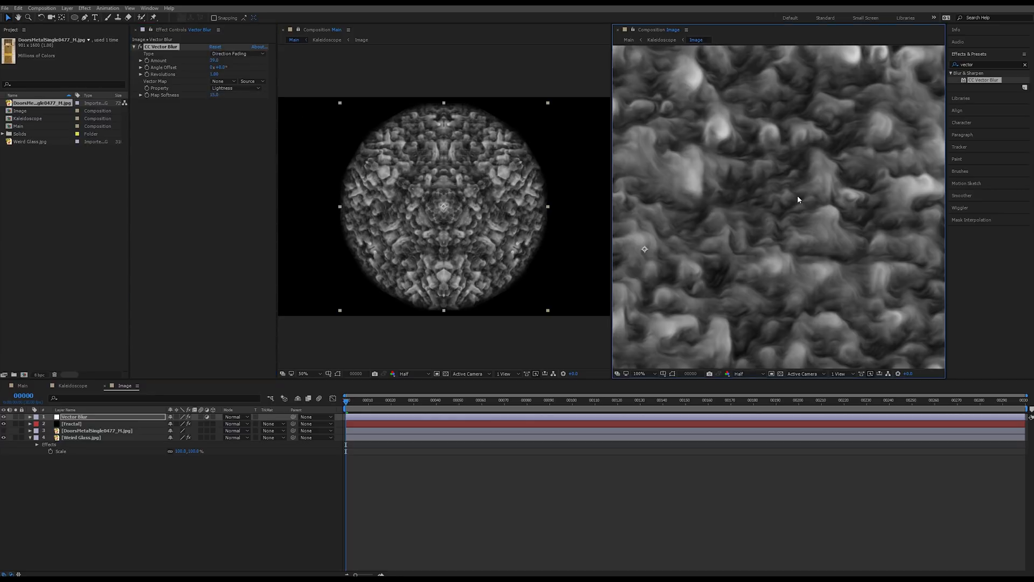
{"action": "scroll", "coordinate": [889, 161], "scroll_direction": "down", "scroll_amount": 2}
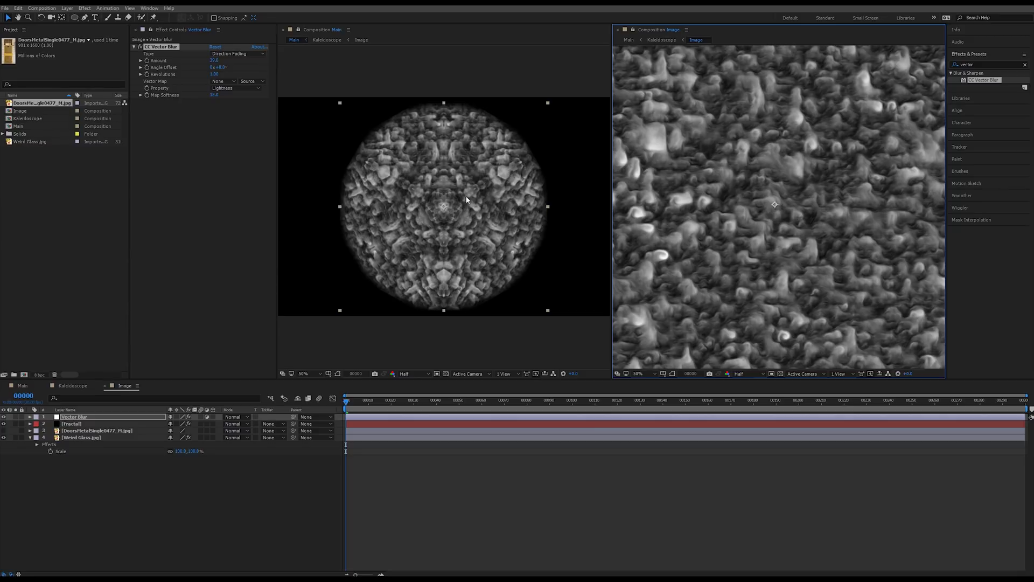
{"action": "scroll", "coordinate": [466, 200], "scroll_direction": "up", "scroll_amount": 2}
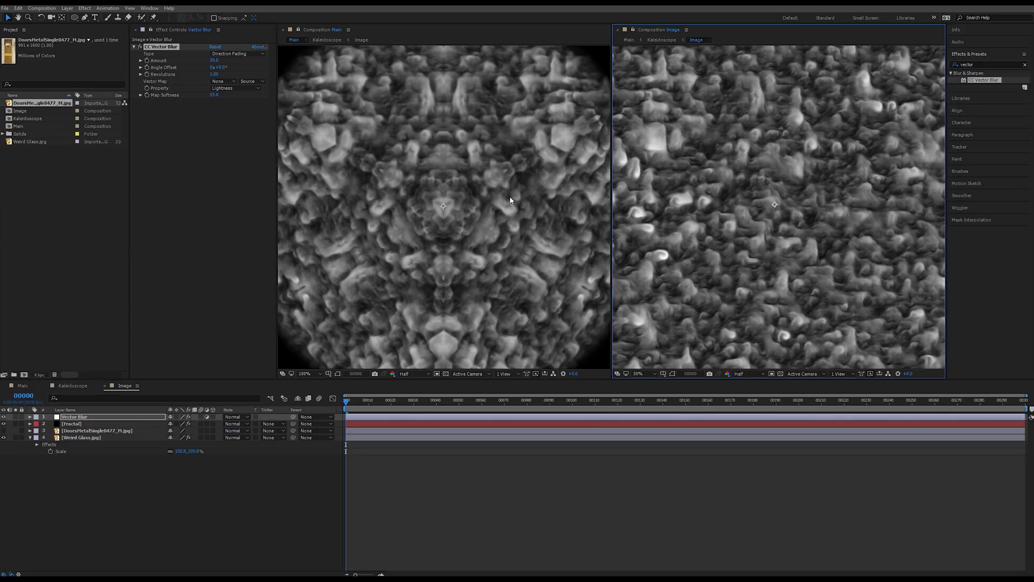
Set the CC Vector Blur Revolutions to 2 and look closely at the resulting texture in the Image composition.
{"action": "left_click", "coordinate": [213, 74]}
{"action": "type", "text": "2"}
{"action": "key", "text": "Return"}
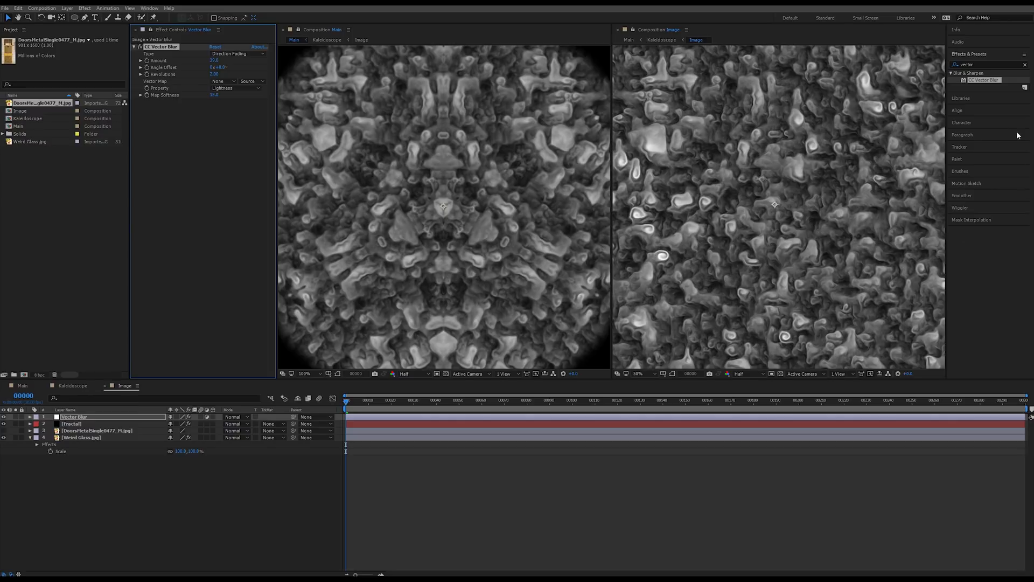
{"action": "scroll", "coordinate": [796, 156], "scroll_direction": "up", "scroll_amount": 2}
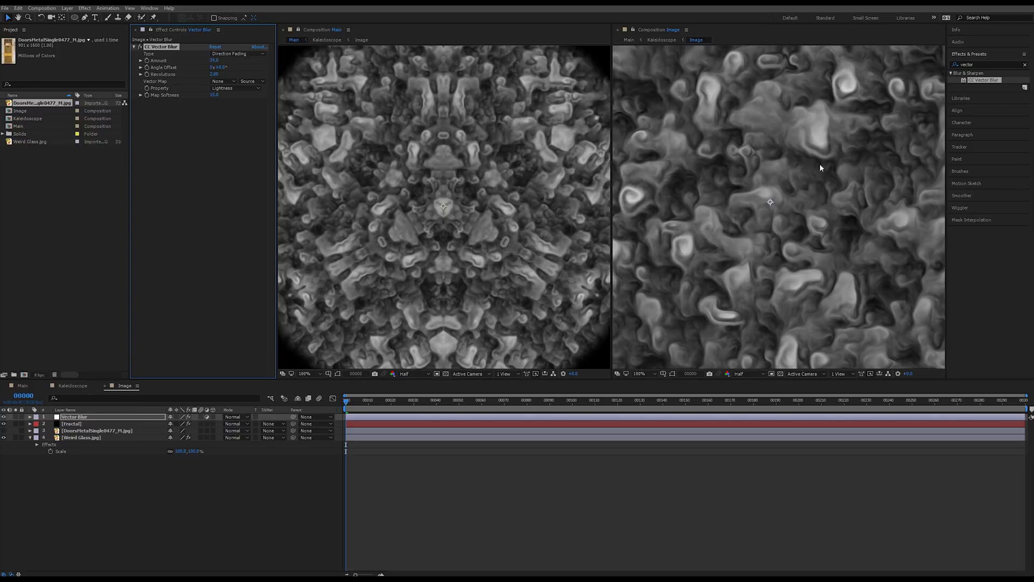
Apply the Unsharp Mask effect to the Vector Blur adjustment layer.
{"action": "left_click", "coordinate": [958, 65]}
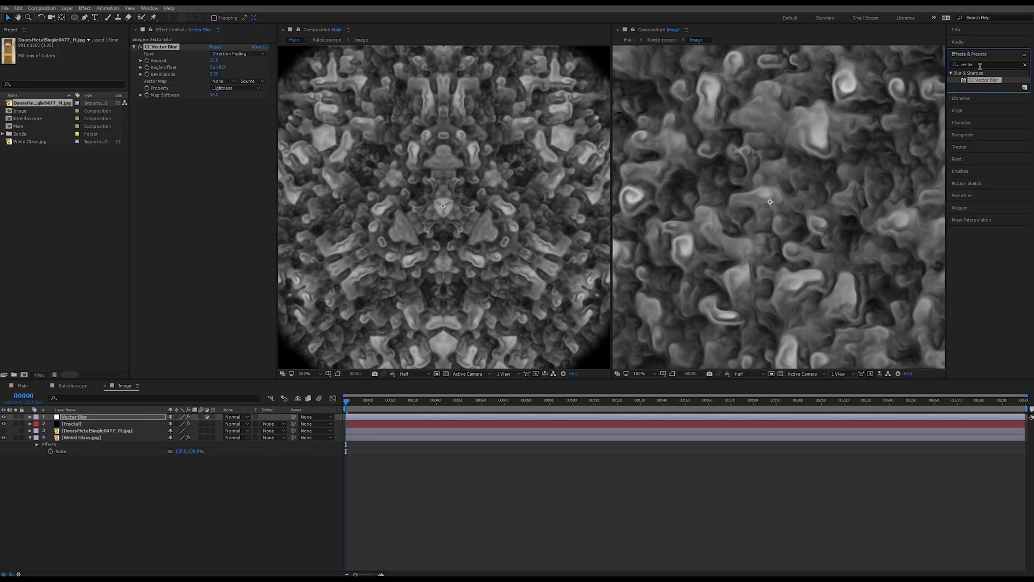
{"action": "double_click", "coordinate": [968, 65]}
{"action": "type", "text": "unsharp"}
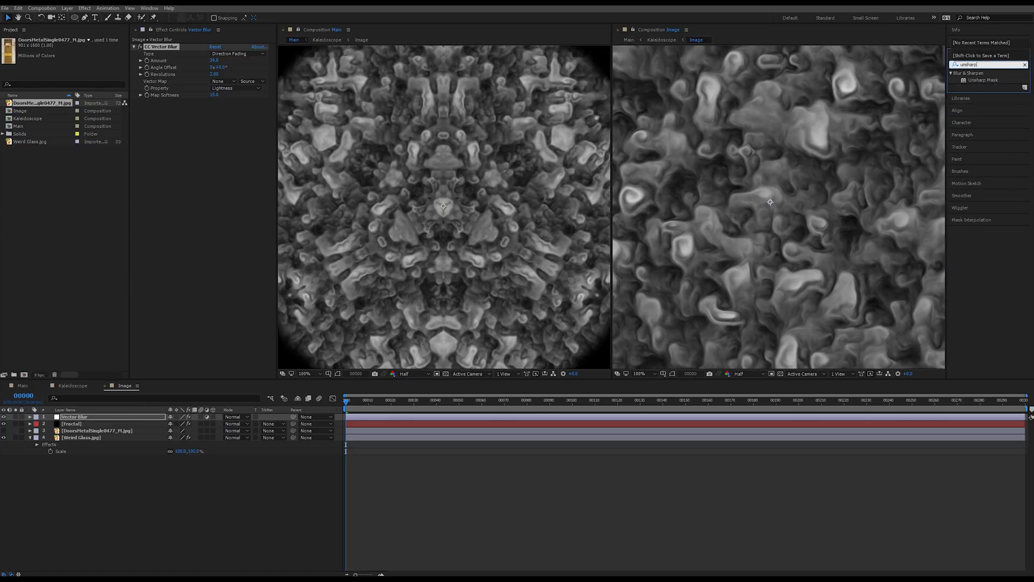
{"action": "double_click", "coordinate": [977, 81]}
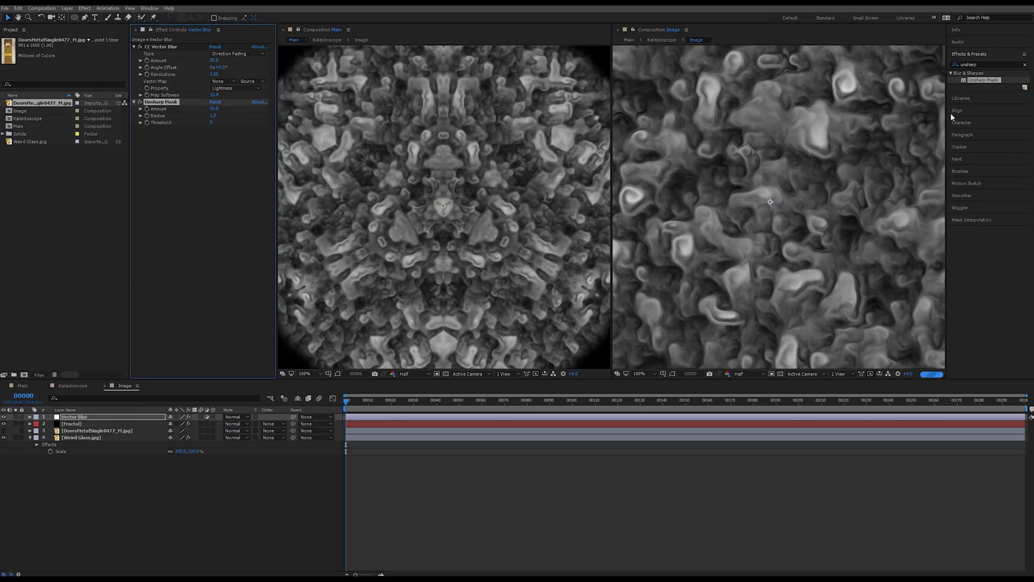
Set the Unsharp Mask Amount to 100 and inspect the sharpened pattern in the Main and Image compositions.
{"action": "left_click", "coordinate": [214, 108]}
{"action": "type", "text": "100"}
{"action": "key", "text": "Return"}
{"action": "scroll", "coordinate": [442, 170], "scroll_direction": "up", "scroll_amount": 1}
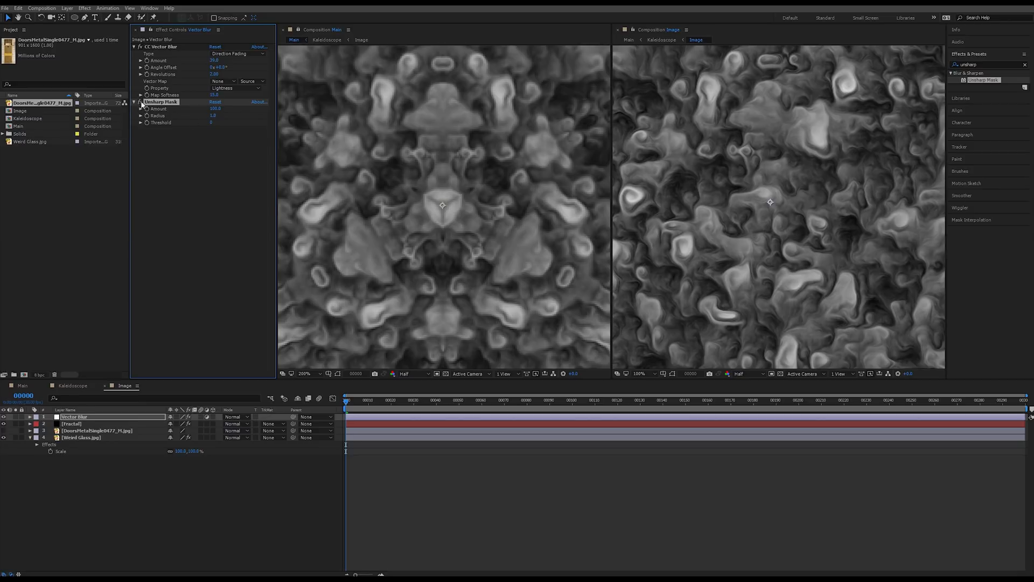
{"action": "scroll", "coordinate": [443, 194], "scroll_direction": "down", "scroll_amount": 2}
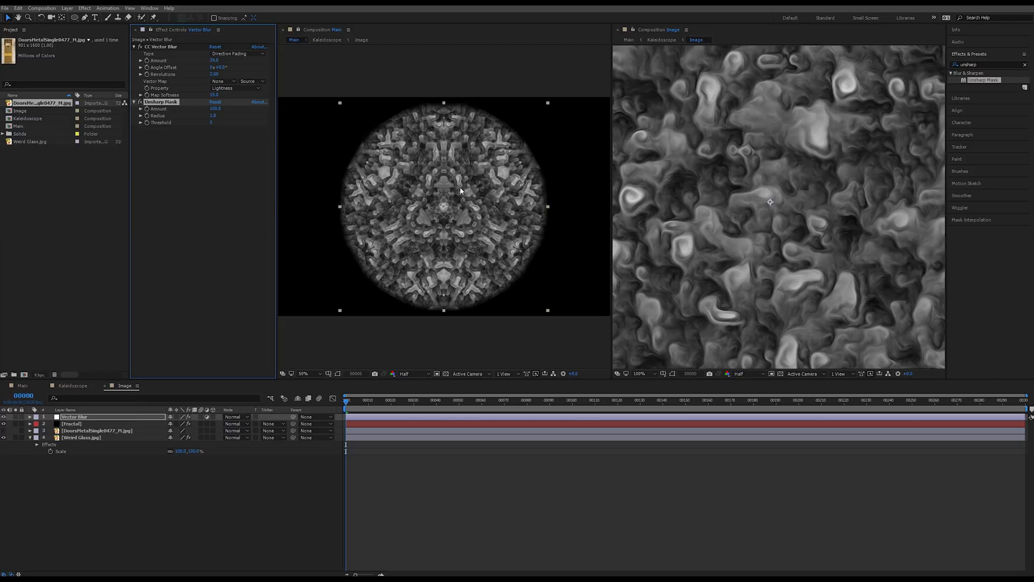
{"action": "scroll", "coordinate": [793, 207], "scroll_direction": "down", "scroll_amount": 4}
{"action": "scroll", "coordinate": [793, 208], "scroll_direction": "up", "scroll_amount": 1}
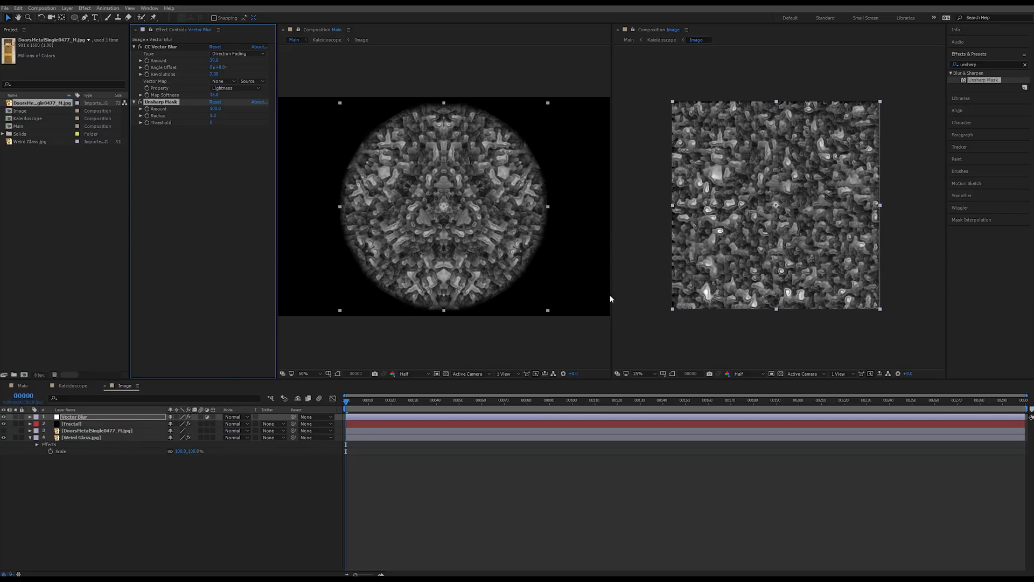
Import the Peeling Paint Pattern Texture image from the Textures folder into the project.
{"action": "mouse_move", "coordinate": [205, 571]}
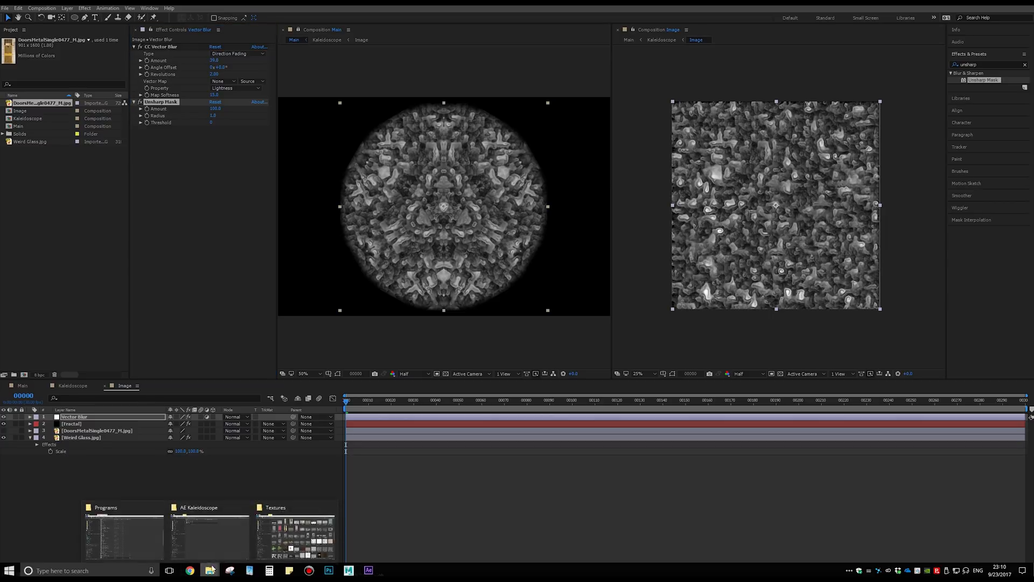
{"action": "left_click", "coordinate": [296, 532]}
{"action": "scroll", "coordinate": [691, 358], "scroll_direction": "down", "scroll_amount": 10}
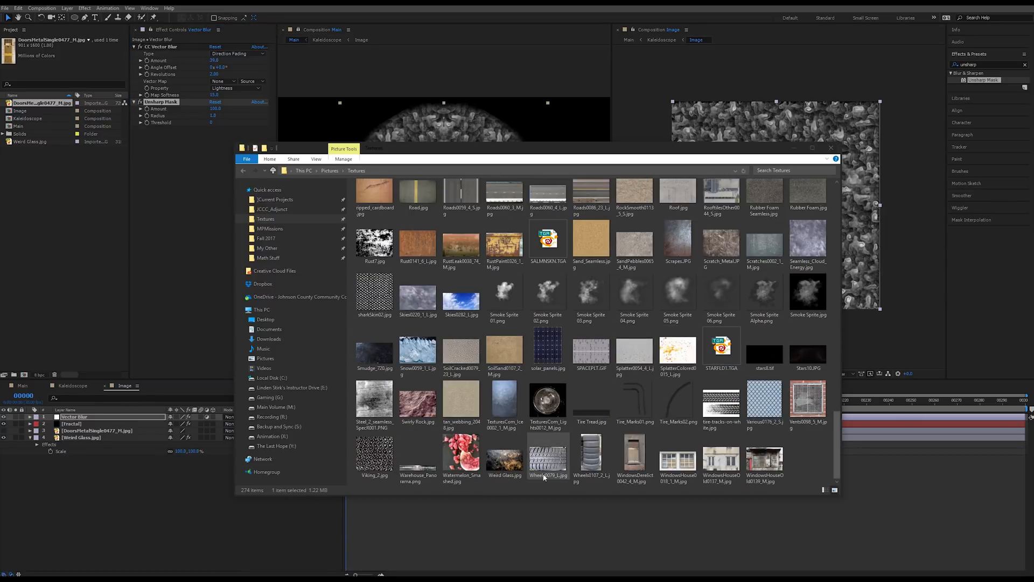
{"action": "scroll", "coordinate": [619, 452], "scroll_direction": "up", "scroll_amount": 2}
{"action": "scroll", "coordinate": [623, 447], "scroll_direction": "up", "scroll_amount": 5}
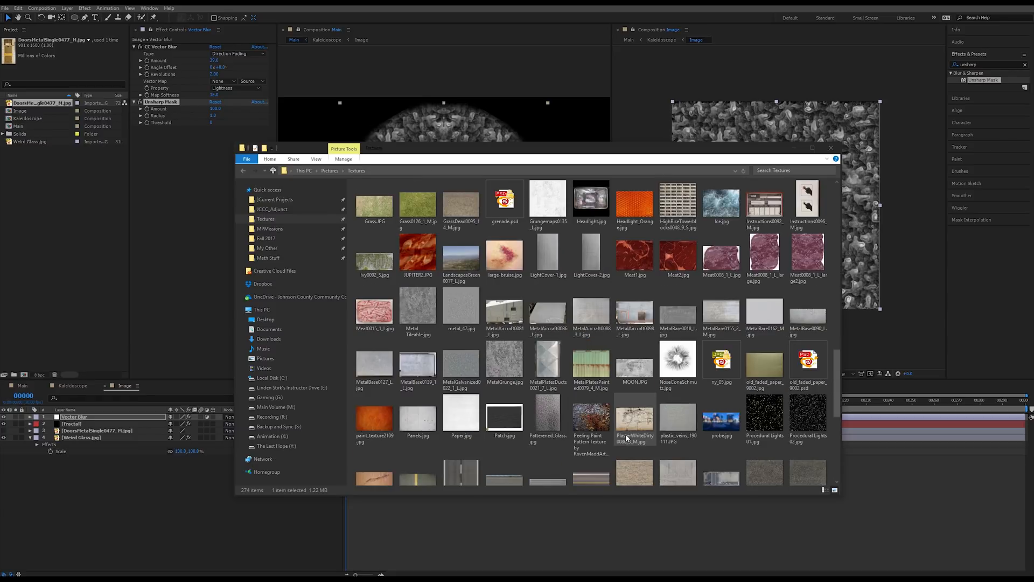
{"action": "scroll", "coordinate": [635, 345], "scroll_direction": "up", "scroll_amount": 7}
{"action": "scroll", "coordinate": [635, 345], "scroll_direction": "down", "scroll_amount": 8}
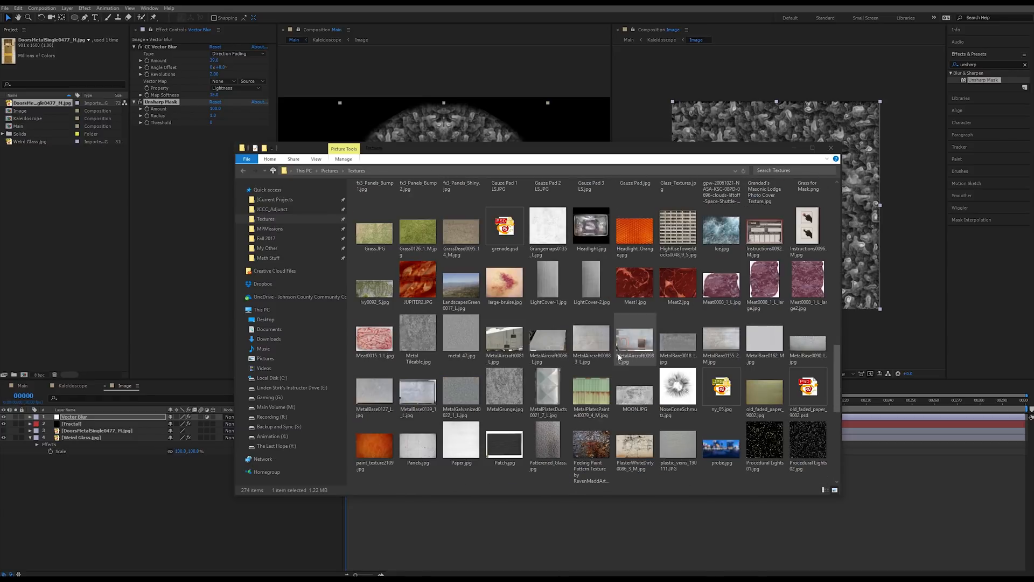
{"action": "left_click_drag", "start_coordinate": [591, 447], "coordinate": [70, 187]}
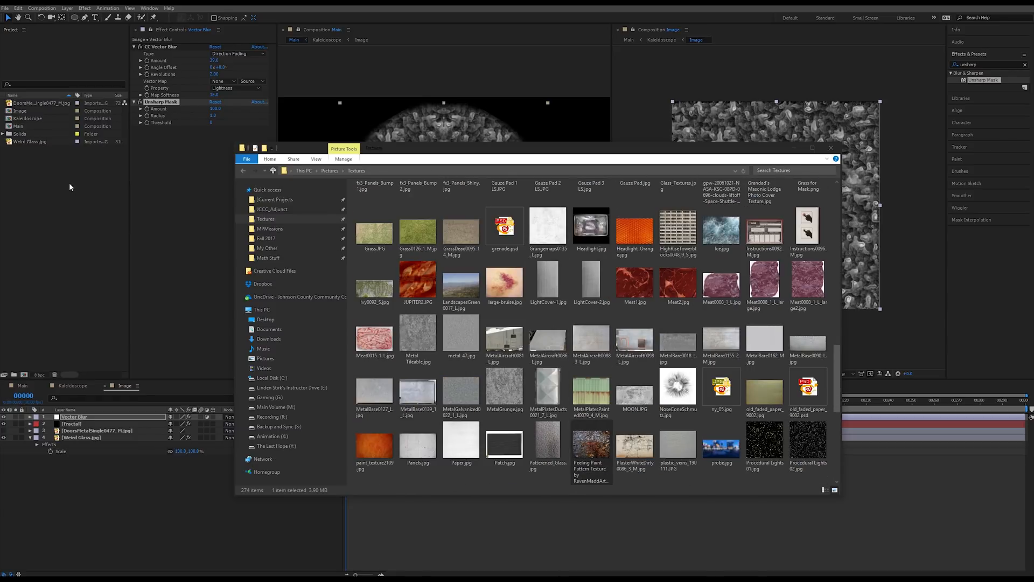
{"action": "left_click", "coordinate": [487, 112]}
Place the peeling paint texture directly beneath the Vector Blur layer in the Image composition and scale it to about 76%.
{"action": "left_click_drag", "start_coordinate": [30, 133], "coordinate": [113, 427]}
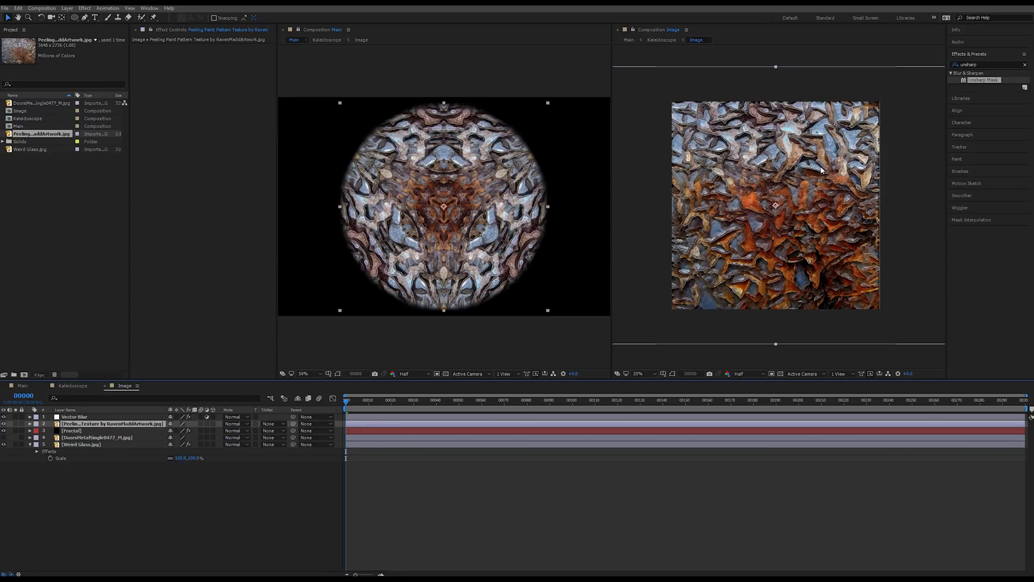
{"action": "key", "text": "s"}
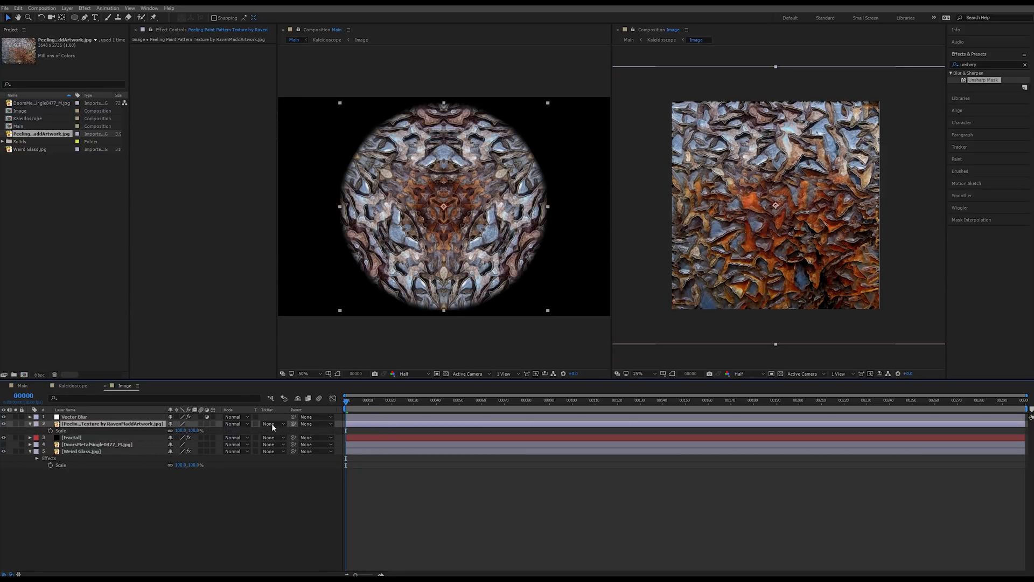
{"action": "mouse_move", "coordinate": [188, 430]}
{"action": "left_mouse_down"}
{"action": "mouse_move", "coordinate": [168, 438]}
{"action": "mouse_move", "coordinate": [209, 433]}
{"action": "mouse_move", "coordinate": [200, 432]}
{"action": "left_mouse_up"}
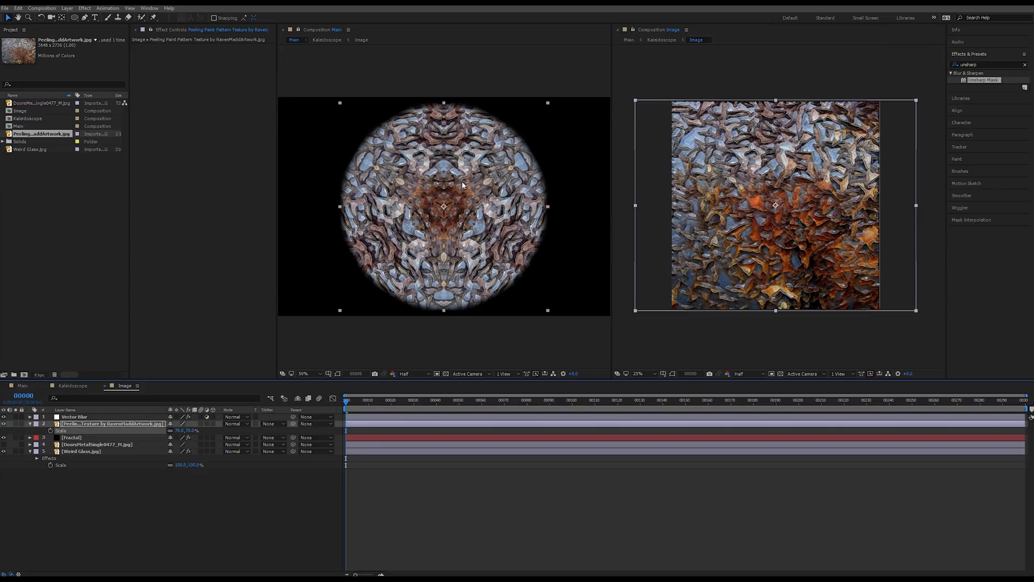
{"action": "scroll", "coordinate": [462, 185], "scroll_direction": "up", "scroll_amount": 1}
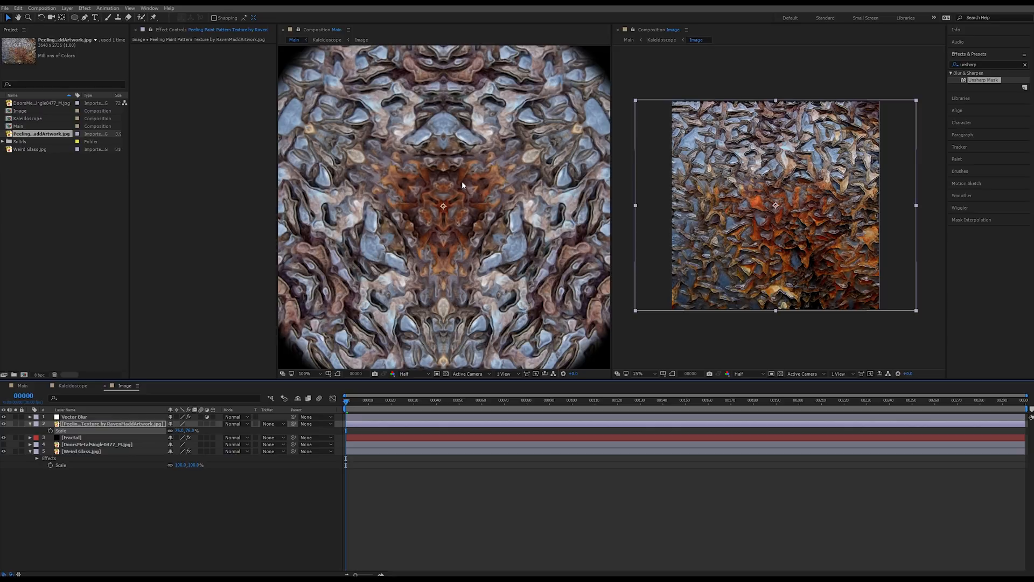
{"action": "key", "text": "space"}
{"action": "mouse_move", "coordinate": [459, 218]}
{"action": "left_mouse_down"}
{"action": "mouse_move", "coordinate": [455, 239]}
{"action": "mouse_move", "coordinate": [458, 215]}
{"action": "left_mouse_up"}
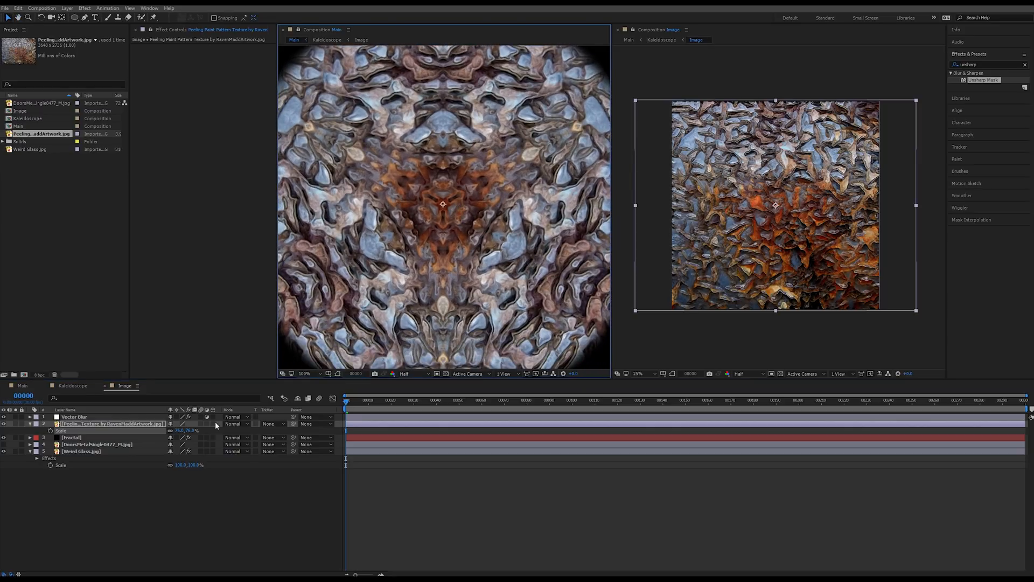
Try the blending modes from Darken through Linear Dodge on the peeling paint layer, comparing the resulting patterns.
{"action": "left_click", "coordinate": [238, 425]}
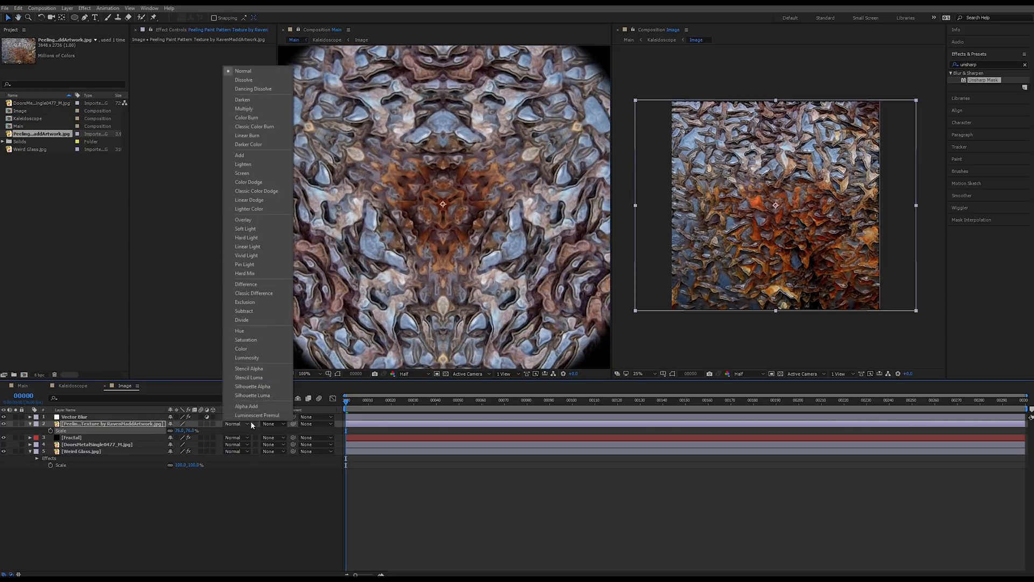
{"action": "left_click", "coordinate": [142, 426]}
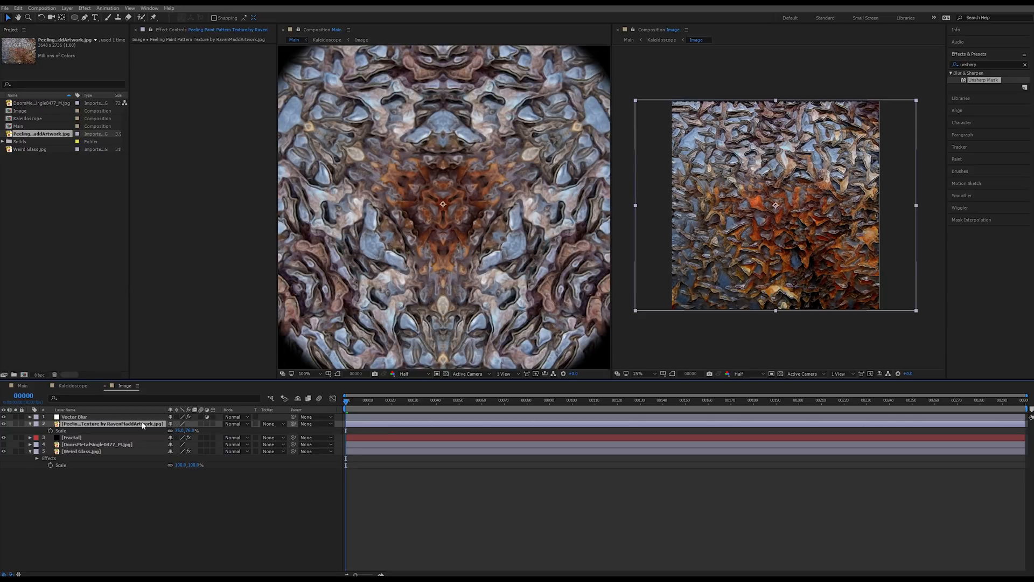
{"action": "key", "text": "shift+equal"}
{"action": "key", "text": "shift+equal"}
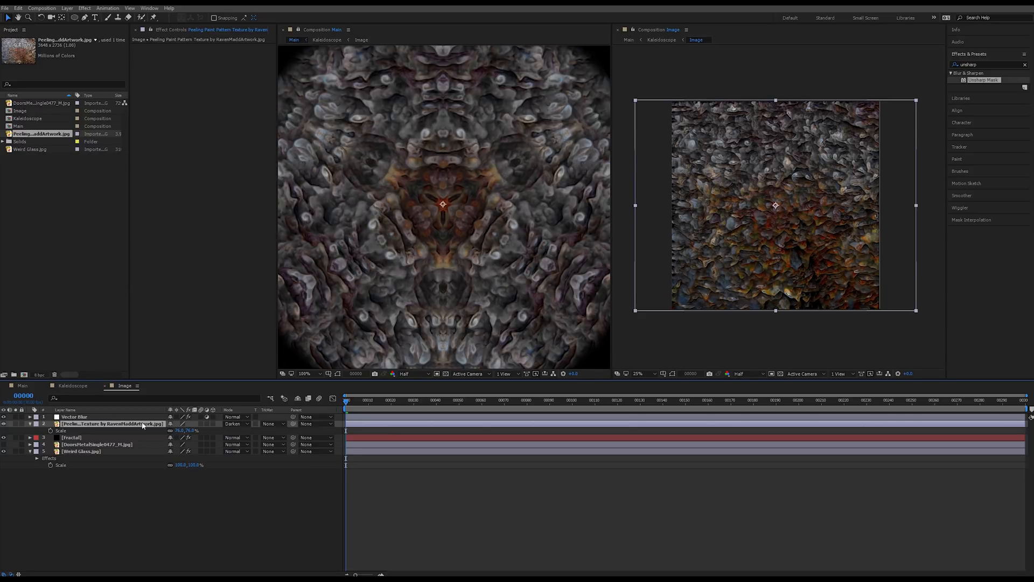
{"action": "key", "text": "shift+equal"}
{"action": "key", "text": "shift+equal"}
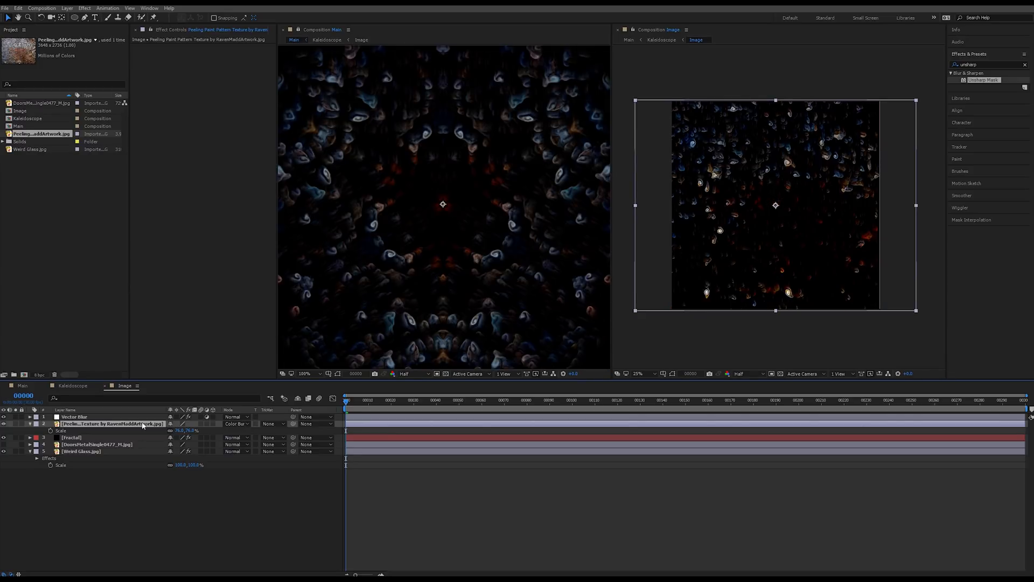
{"action": "key", "text": "shift+equal"}
{"action": "key", "text": "shift+equal"}
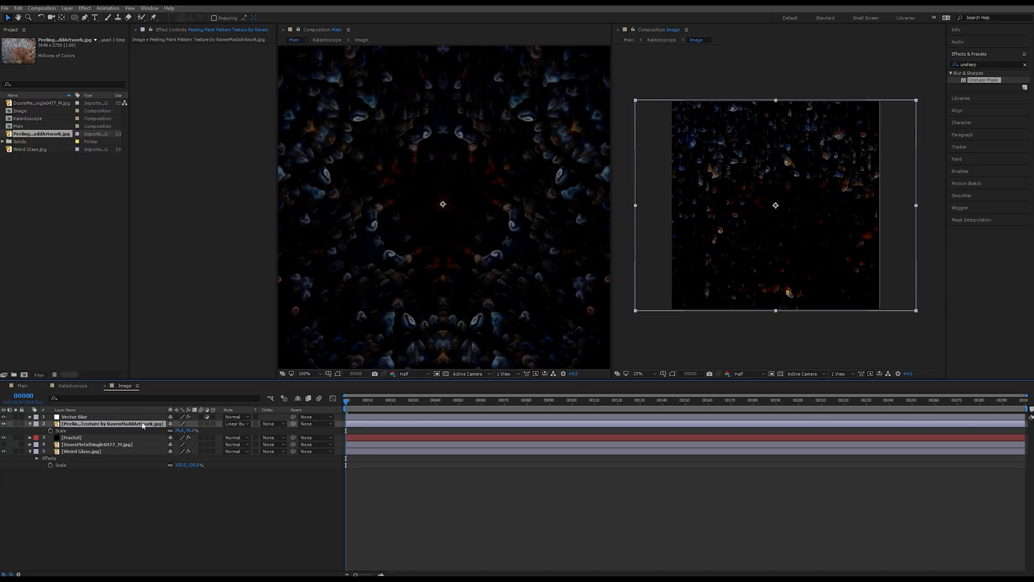
{"action": "key", "text": "shift+equal"}
{"action": "key", "text": "shift+equal"}
{"action": "key", "text": "shift+equal"}
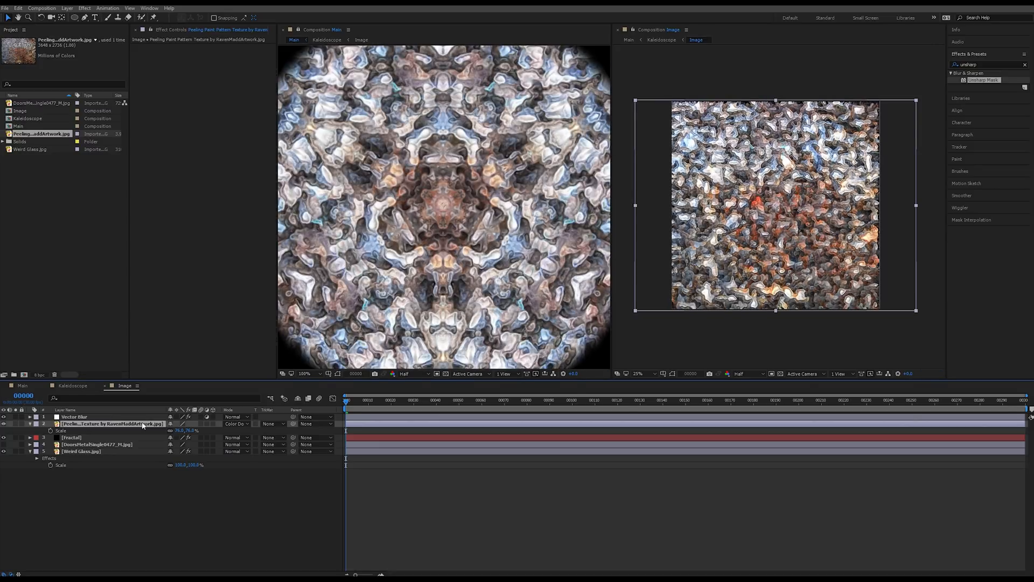
{"action": "key", "text": "shift+equal"}
{"action": "key", "text": "shift+equal"}
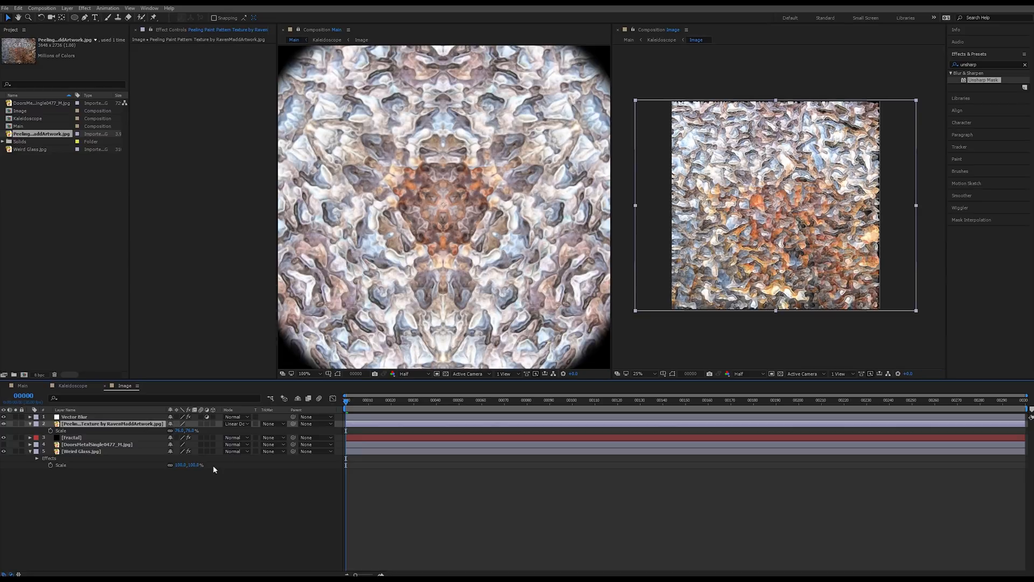
Set the peeling paint layer's blending mode to Difference and examine the blended texture up close in the Image composition.
{"action": "left_click", "coordinate": [238, 423]}
{"action": "left_click", "coordinate": [244, 285]}
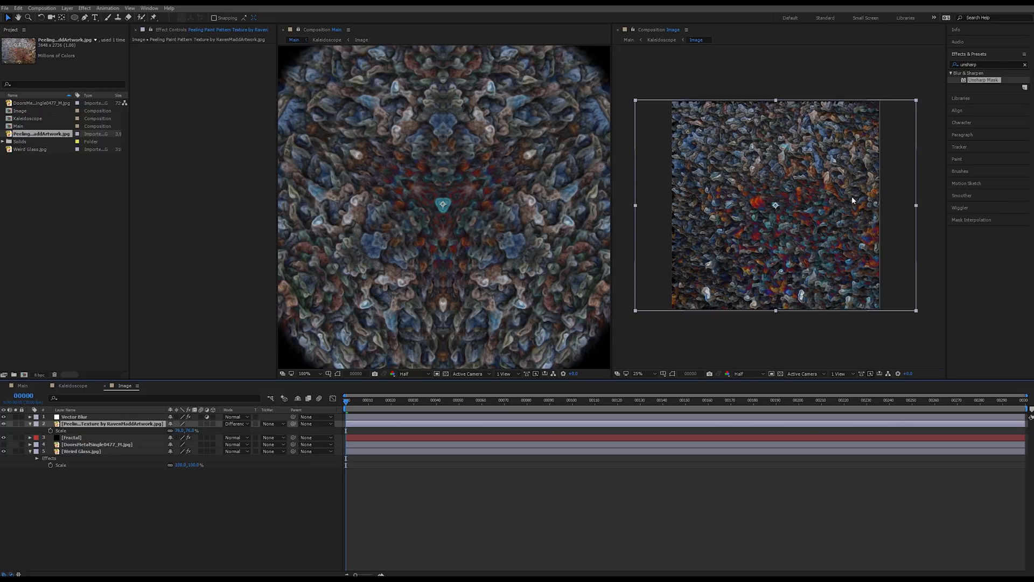
{"action": "key", "text": "period"}
{"action": "left_click_drag", "start_coordinate": [833, 204], "coordinate": [733, 144]}
{"action": "scroll", "coordinate": [751, 180], "scroll_direction": "up", "scroll_amount": 1}
{"action": "left_click_drag", "start_coordinate": [766, 194], "coordinate": [1020, 380]}
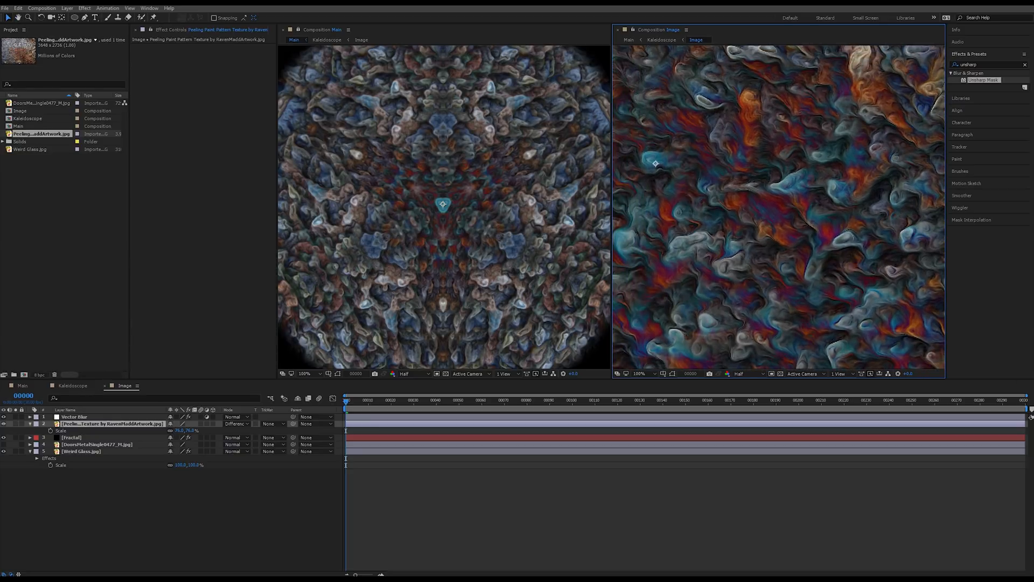
{"action": "left_click", "coordinate": [790, 209]}
{"action": "scroll", "coordinate": [791, 209], "scroll_direction": "down", "scroll_amount": 2}
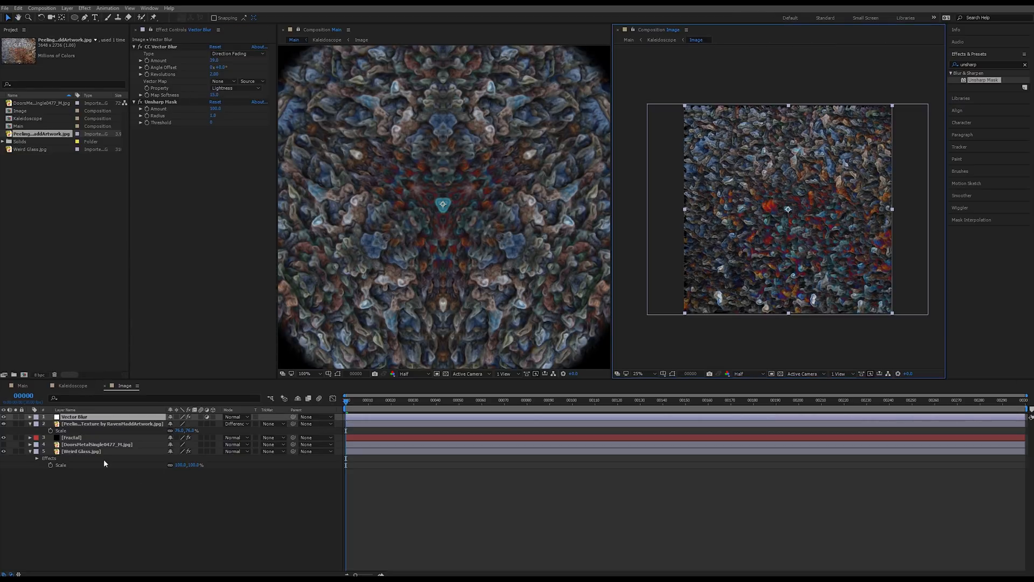
Move the peeling paint layer horizontally to the right, to about X 1324, and set a Position keyframe at frame 0.
{"action": "left_click", "coordinate": [98, 424]}
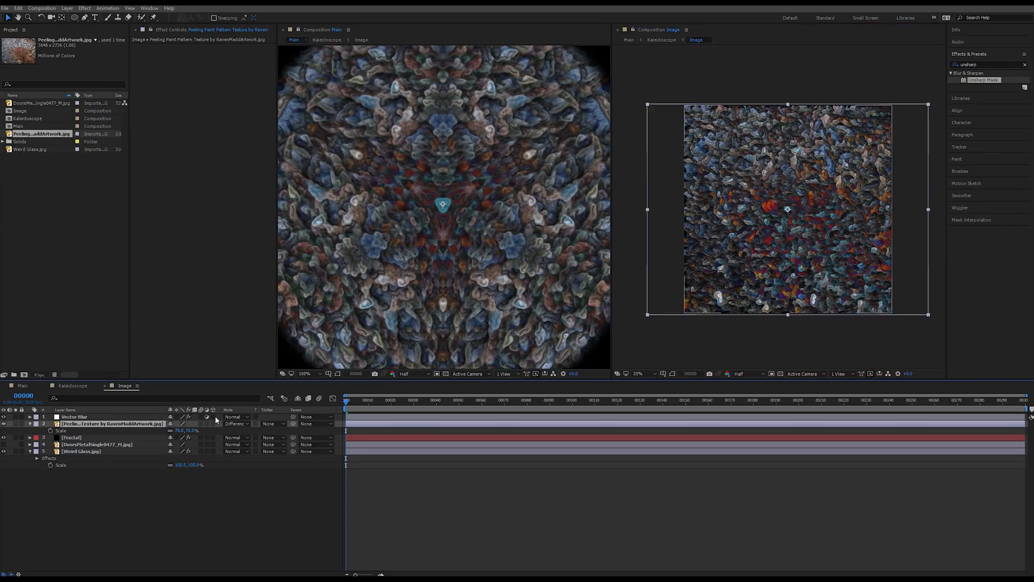
{"action": "key", "text": "p"}
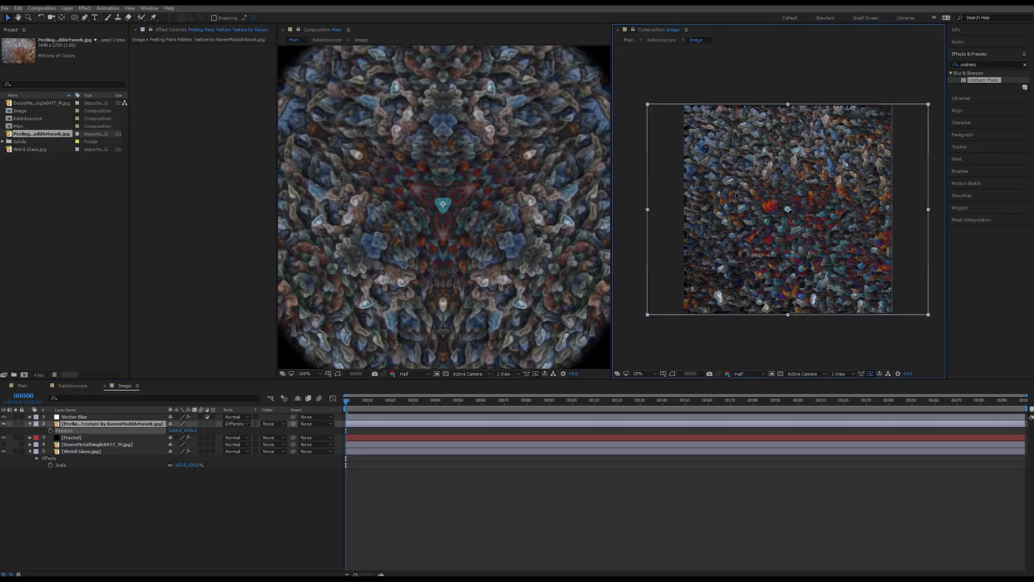
{"action": "left_click_drag", "start_coordinate": [720, 192], "coordinate": [750, 194]}
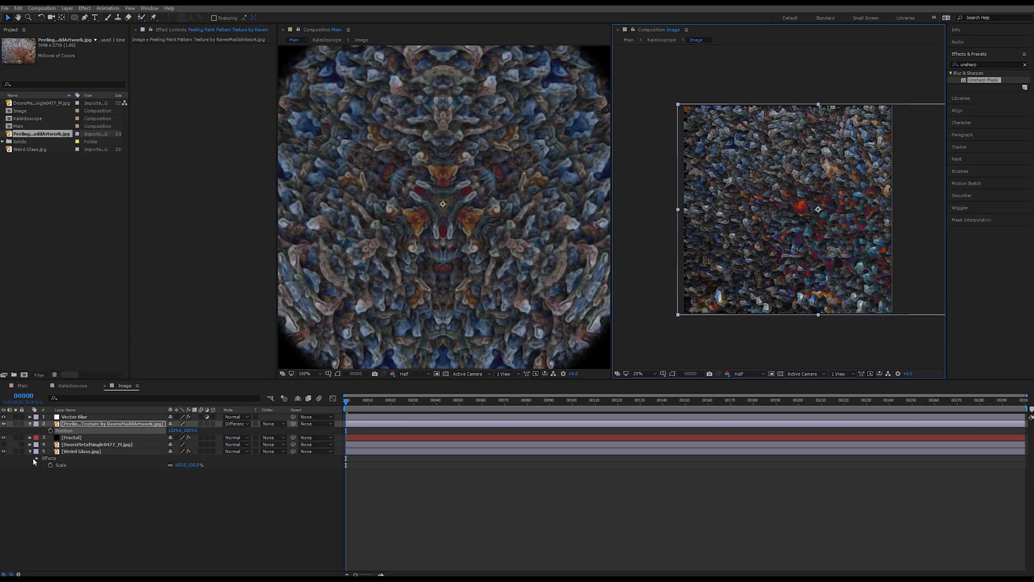
{"action": "left_click", "coordinate": [50, 430]}
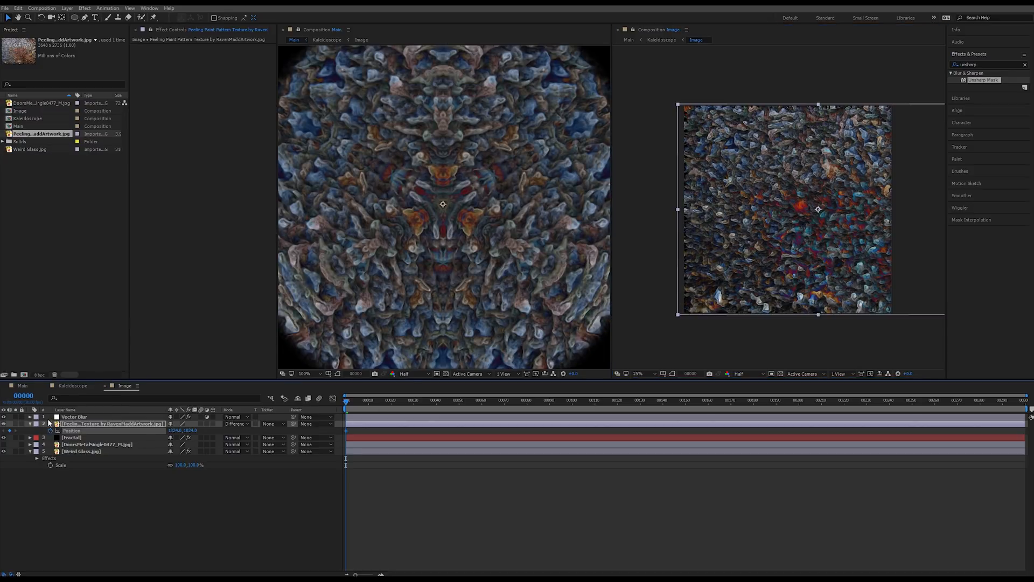
Keyframe the peeling paint layer shifted left to about X 692 at frame 299, and preview the drifting pattern from near the start.
{"action": "left_click_drag", "start_coordinate": [407, 406], "coordinate": [1023, 406]}
{"action": "left_click_drag", "start_coordinate": [845, 225], "coordinate": [792, 223]}
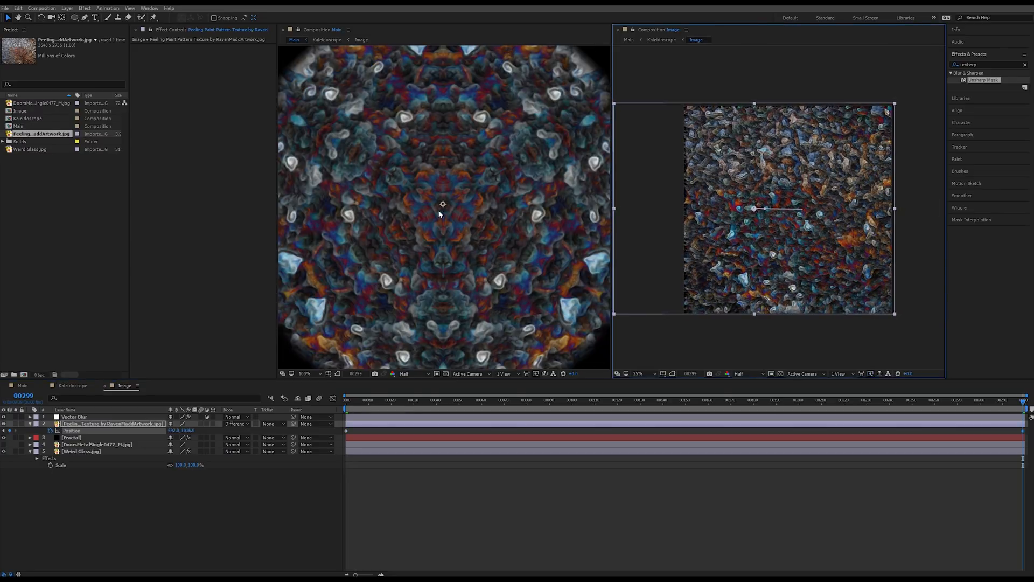
{"action": "left_click_drag", "start_coordinate": [686, 400], "coordinate": [396, 398]}
{"action": "key", "text": "space"}
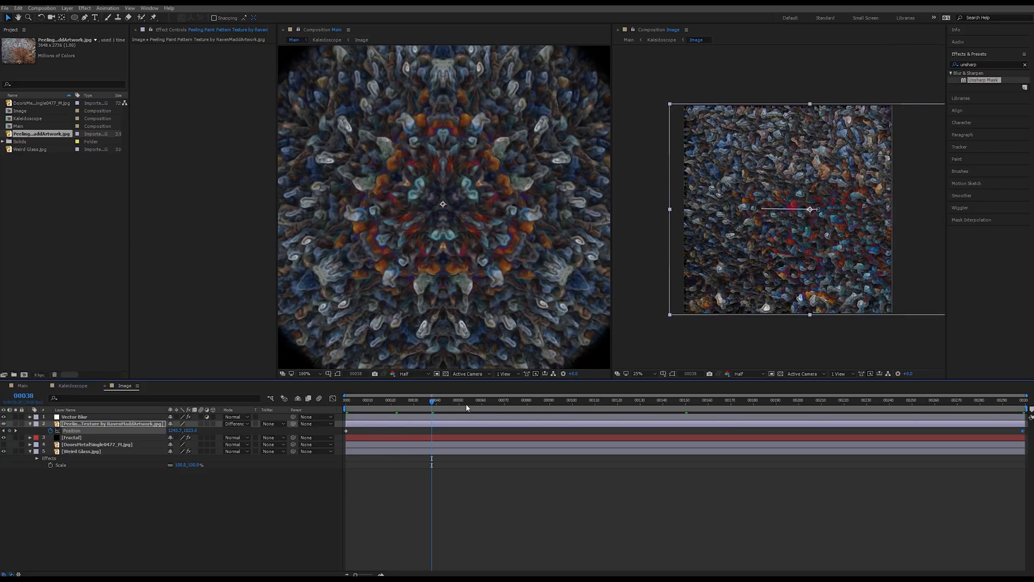
Set the CC Vector Blur Amount to 80 on the Vector Blur layer and inspect the texture in the Image composition.
{"action": "left_click", "coordinate": [77, 417]}
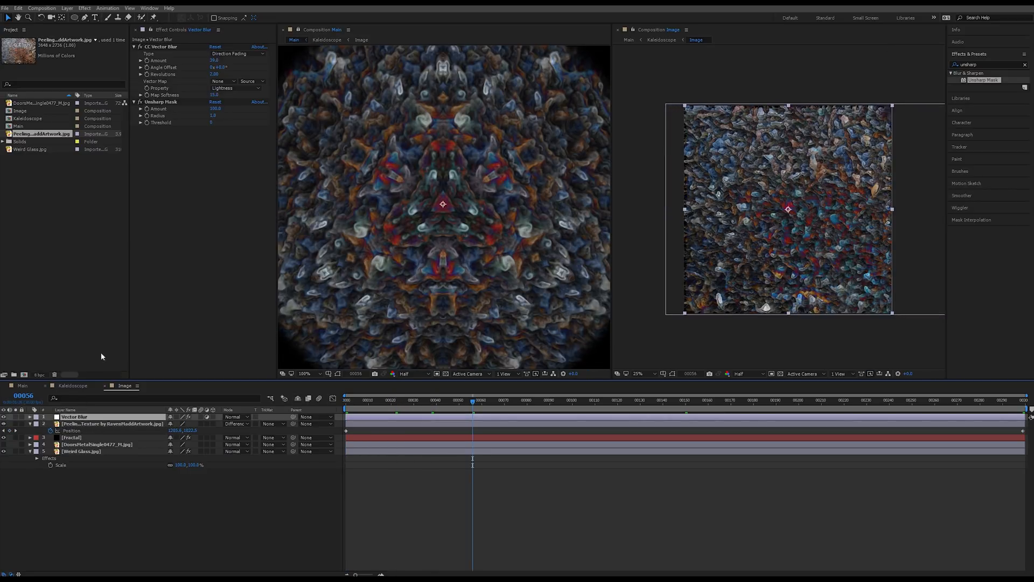
{"action": "left_click", "coordinate": [215, 60]}
{"action": "type", "text": "80"}
{"action": "key", "text": "Return"}
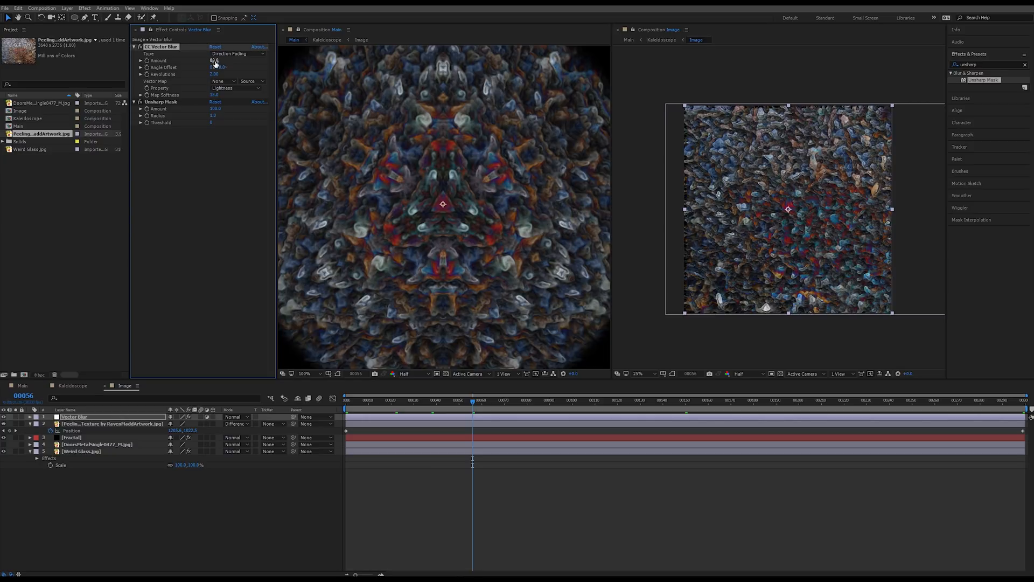
{"action": "key", "text": "period"}
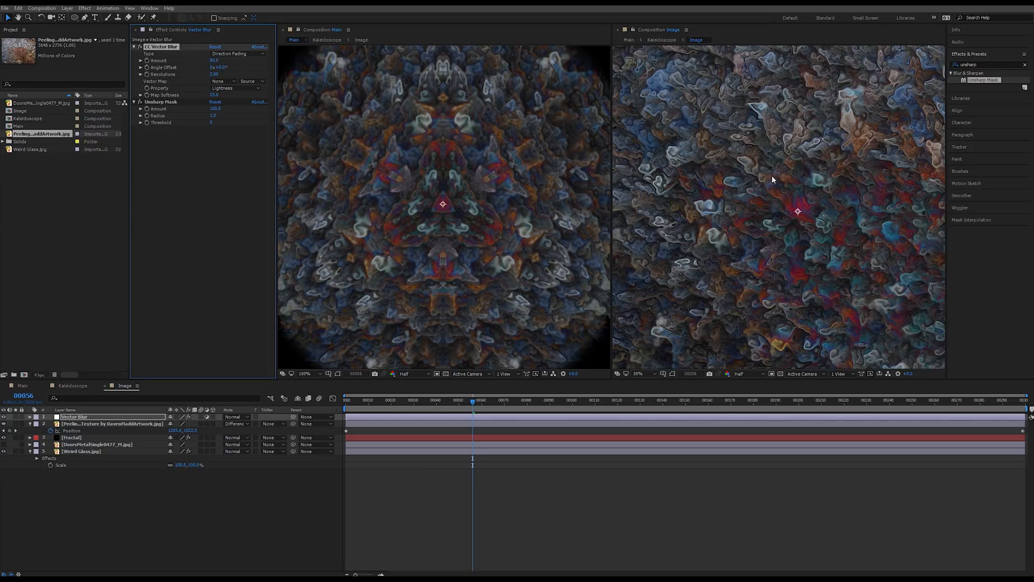
Inspect the vector-blurred texture up close in the Image composition and preview it at several frames up to frame 65.
{"action": "scroll", "coordinate": [859, 151], "scroll_direction": "up", "scroll_amount": 2}
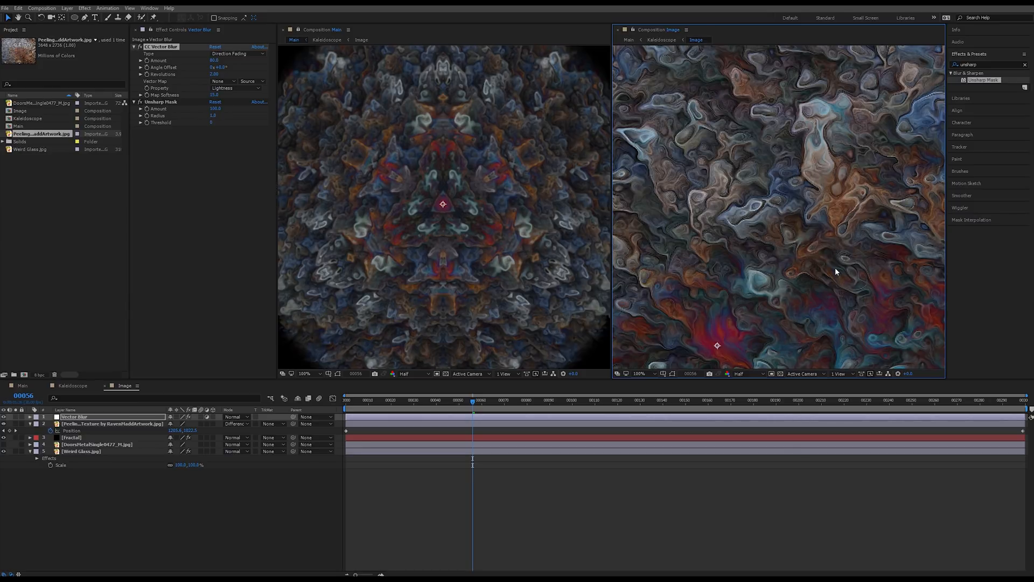
{"action": "key", "text": "comma"}
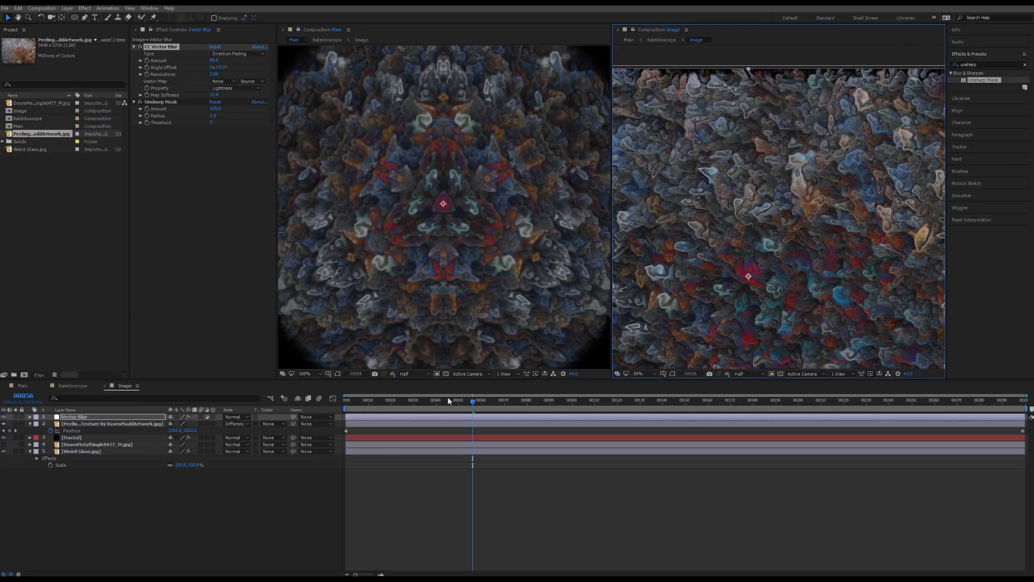
{"action": "left_click", "coordinate": [364, 404]}
{"action": "left_click", "coordinate": [427, 401]}
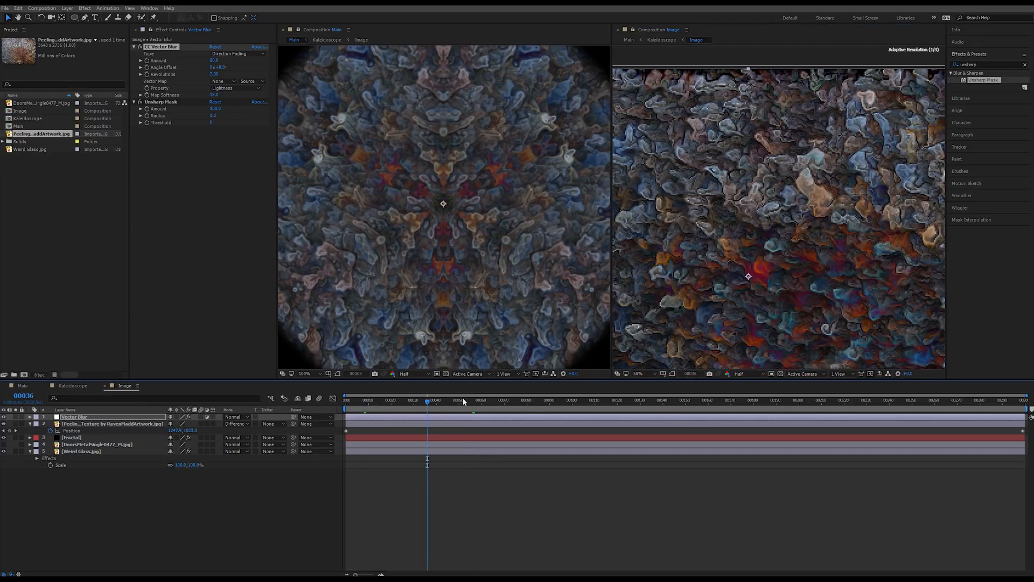
{"action": "left_click", "coordinate": [493, 402]}
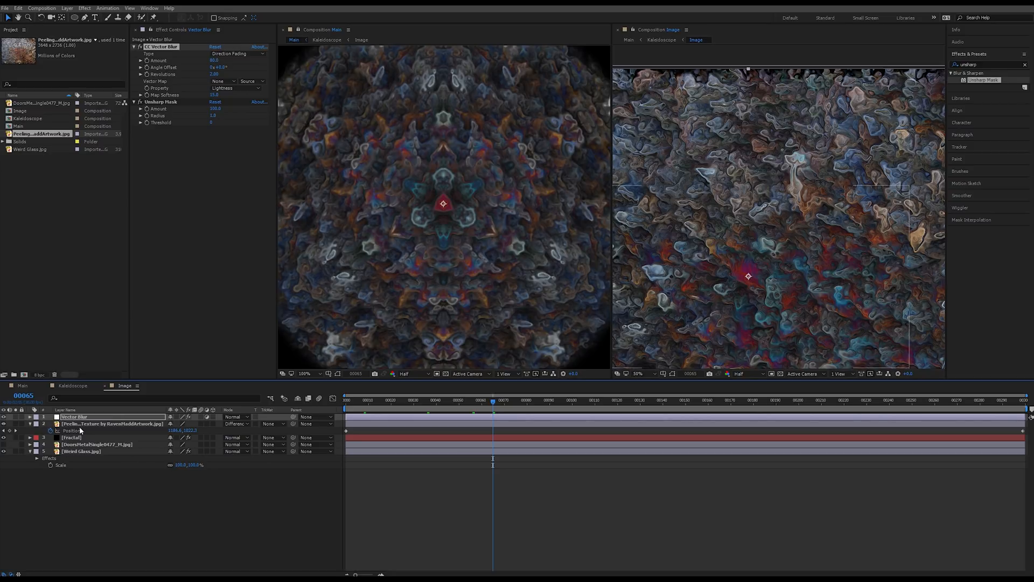
Switch to the Main composition and preview the whole kaleidoscope by scrubbing back to frame 35.
{"action": "left_click", "coordinate": [22, 386]}
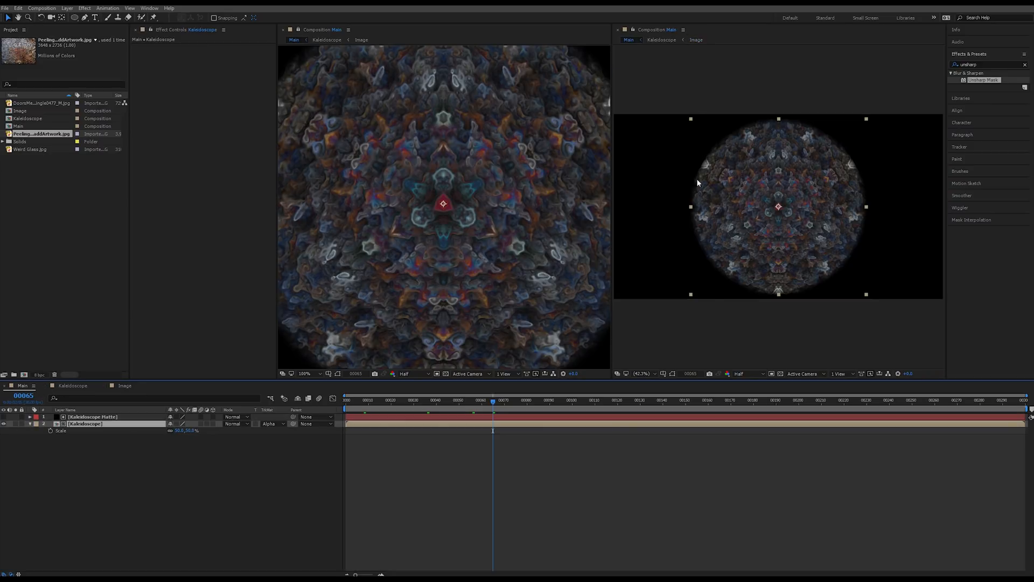
{"action": "key", "text": "comma"}
{"action": "key", "text": "comma"}
{"action": "left_click_drag", "start_coordinate": [474, 403], "coordinate": [426, 405]}
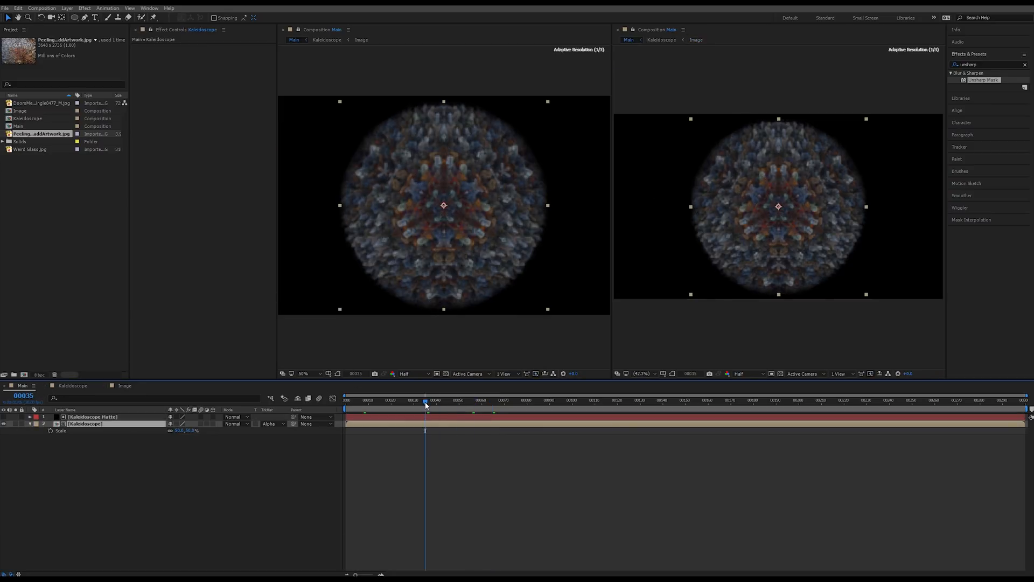
Add a new adjustment layer above the kaleidoscope layers in the Main composition and rename it CC.
{"action": "right_click", "coordinate": [189, 480]}
{"action": "mouse_move", "coordinate": [228, 485]}
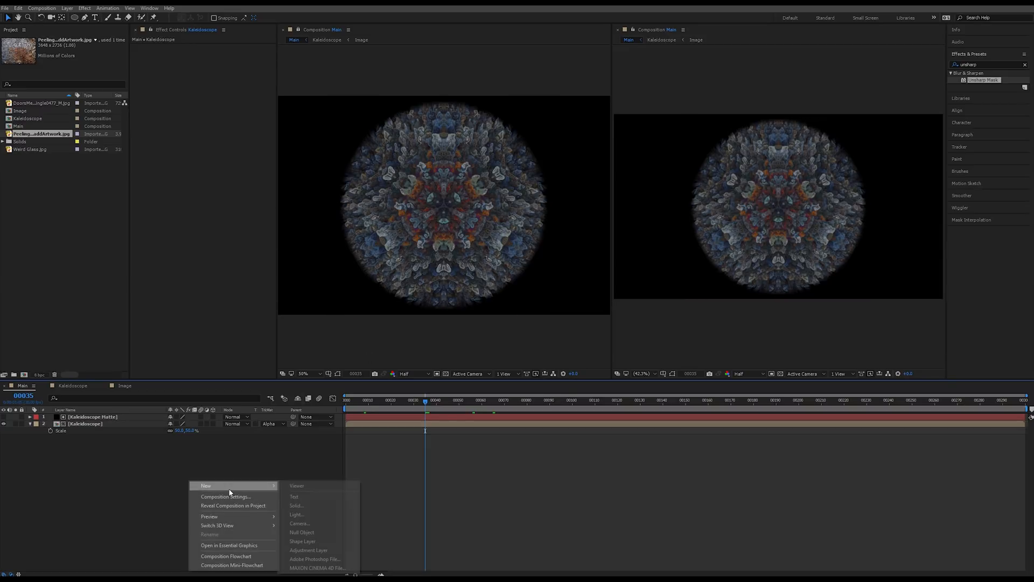
{"action": "left_click", "coordinate": [326, 550]}
{"action": "key", "text": "Return"}
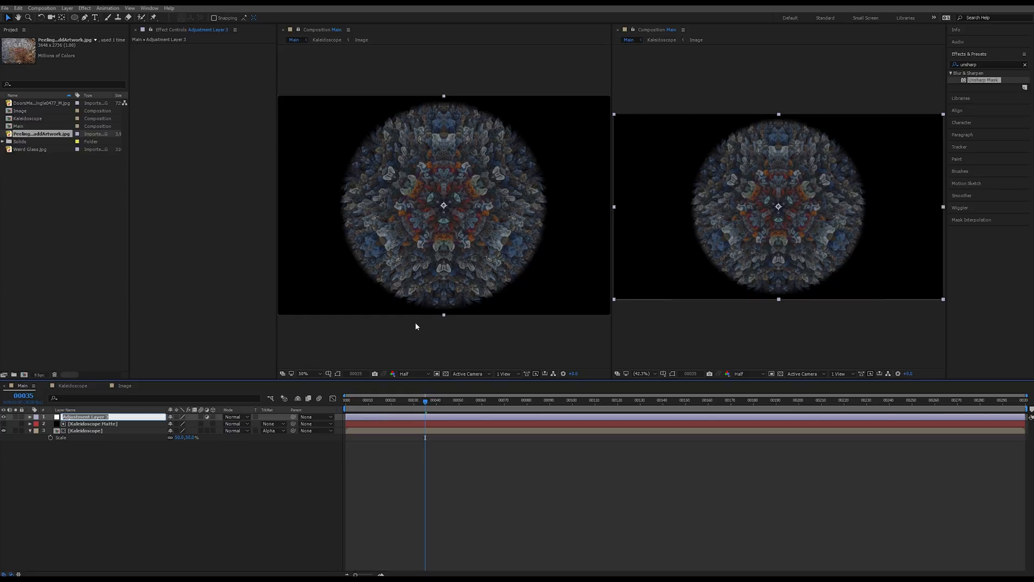
{"action": "type", "text": "CC"}
{"action": "key", "text": "Return"}
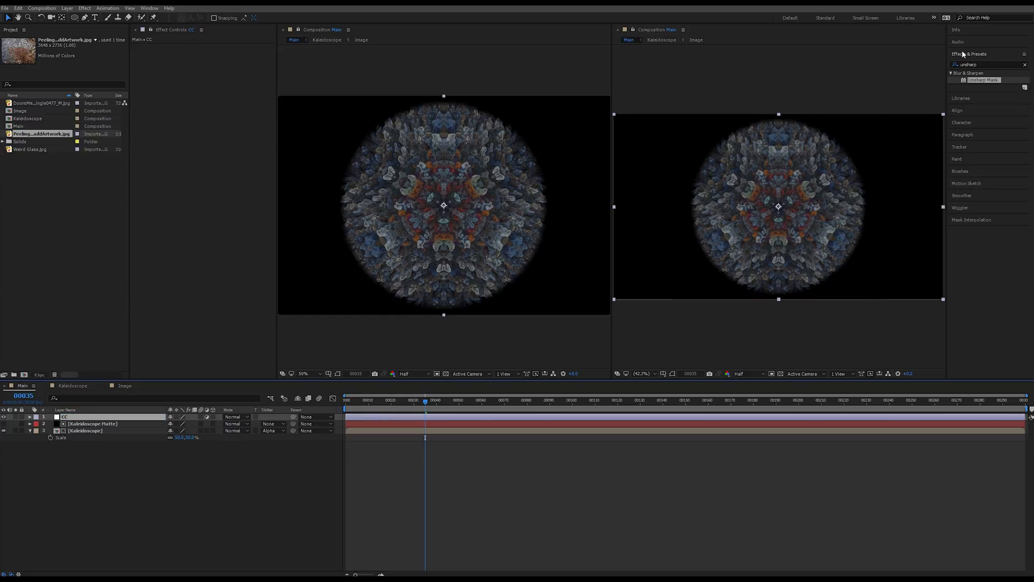
Apply the Curves effect to the CC layer and shape an S-curve with darker shadows and brighter highlights.
{"action": "left_click", "coordinate": [994, 64]}
{"action": "type", "text": "curv"}
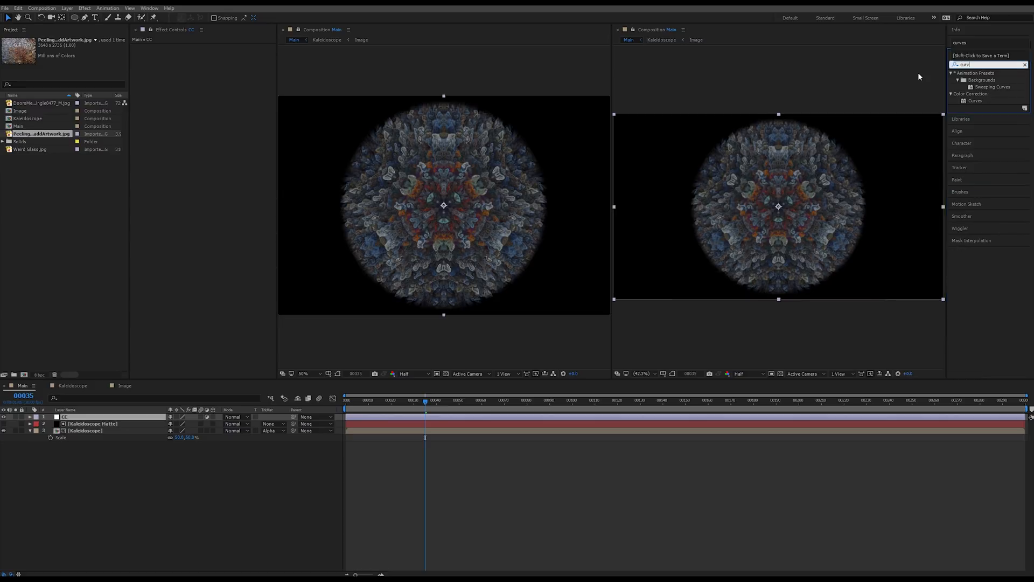
{"action": "double_click", "coordinate": [974, 101]}
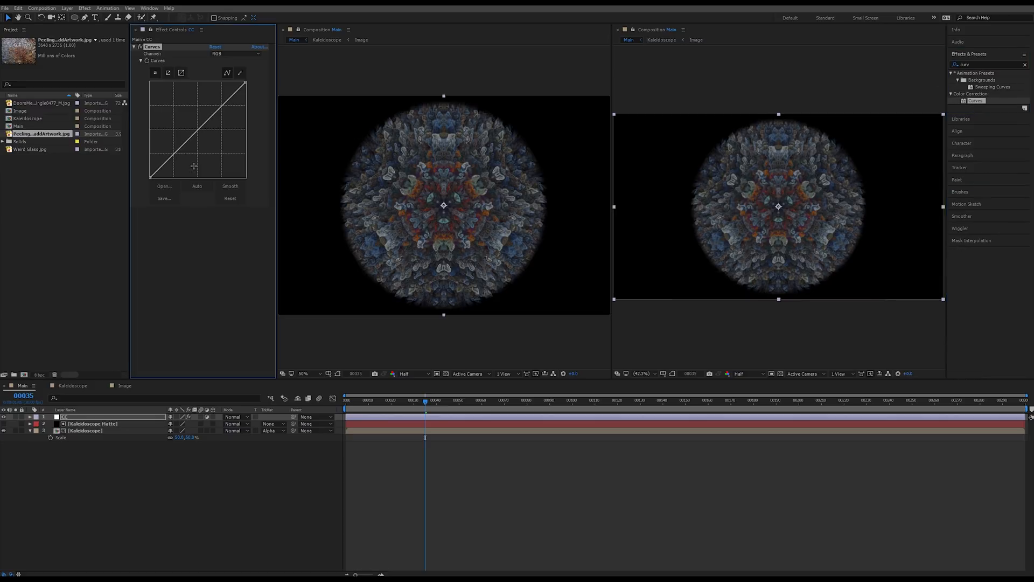
{"action": "left_click_drag", "start_coordinate": [177, 159], "coordinate": [179, 162]}
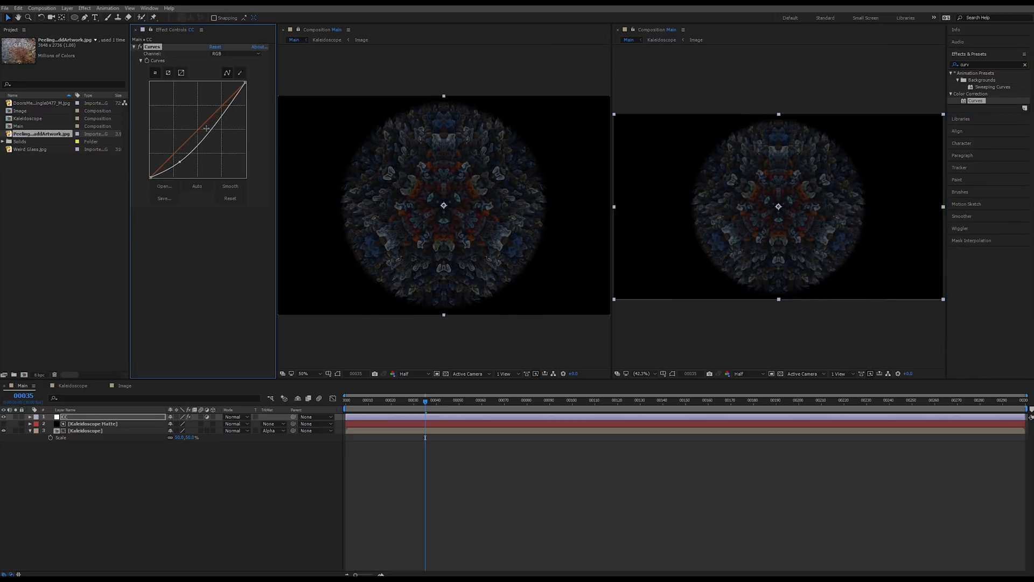
{"action": "left_click_drag", "start_coordinate": [222, 108], "coordinate": [216, 97]}
Widen the first Main composition viewer and show the color-corrected kaleidoscope at 100% magnification.
{"action": "key", "text": "slash"}
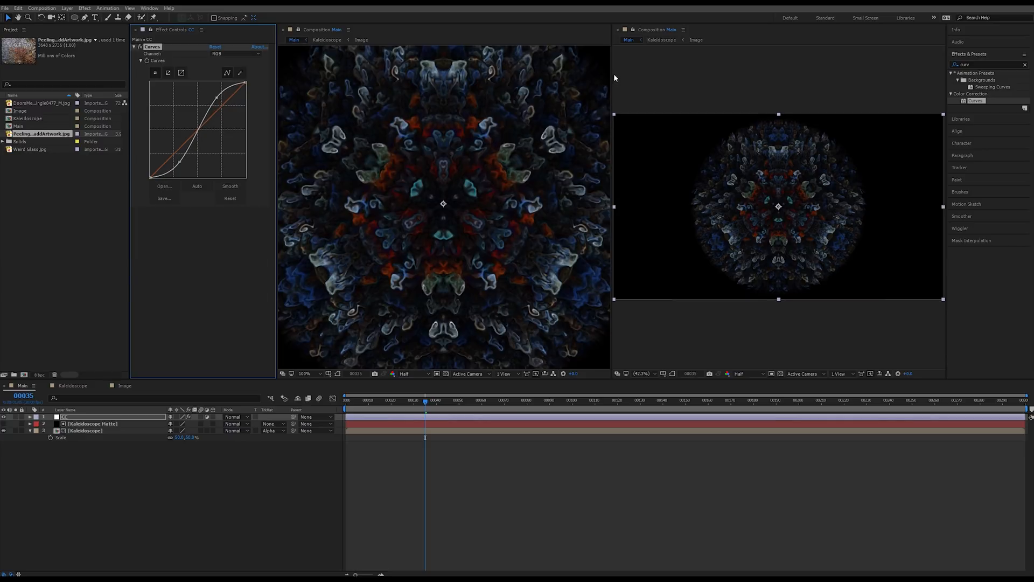
{"action": "left_click_drag", "start_coordinate": [611, 68], "coordinate": [681, 70]}
{"action": "left_click", "coordinate": [305, 373]}
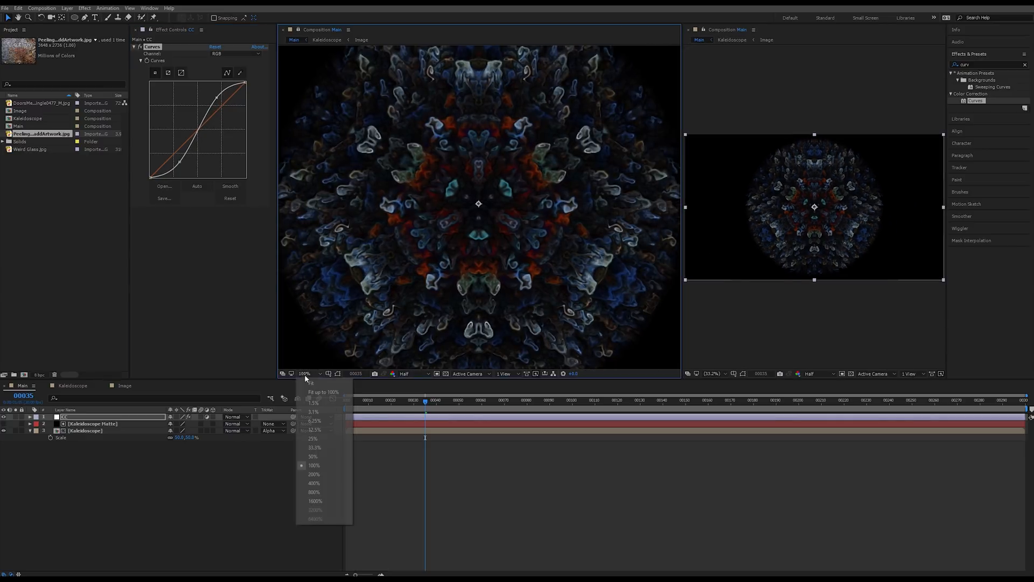
{"action": "left_click", "coordinate": [315, 392]}
{"action": "key", "text": "slash"}
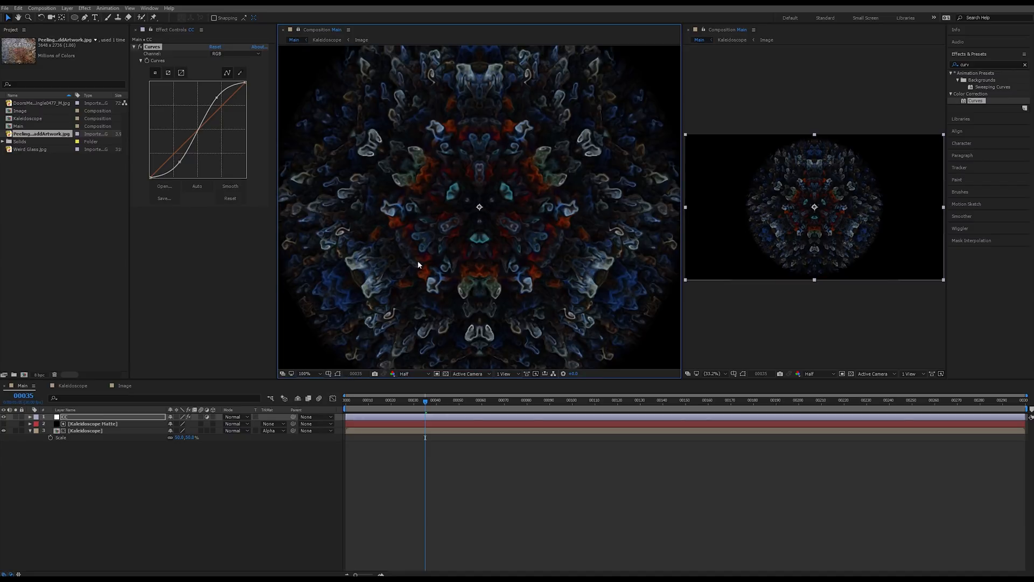
Apply the stylize Glow effect to the CC layer after Curves, with its default settings.
{"action": "double_click", "coordinate": [992, 62]}
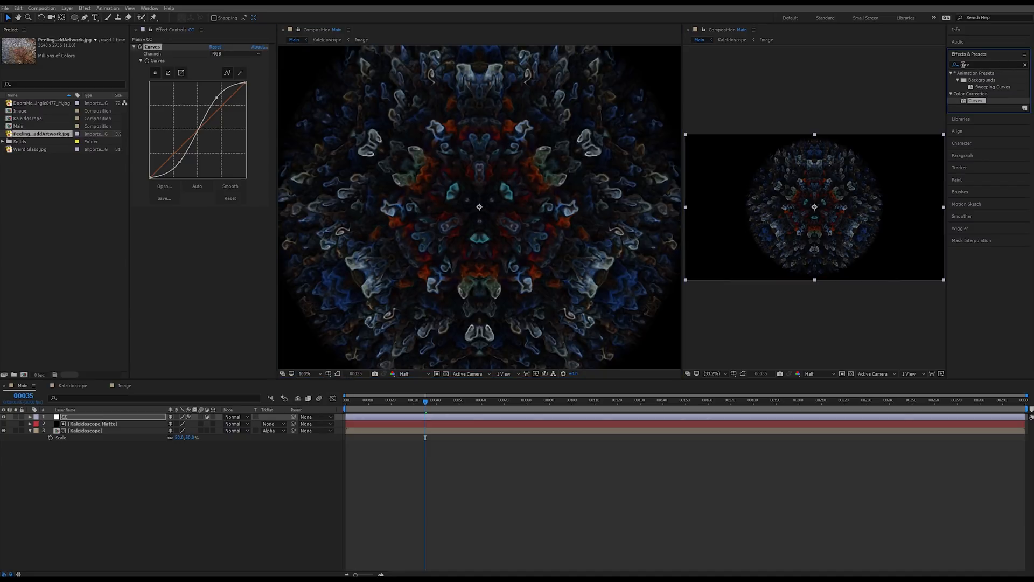
{"action": "type", "text": "glow"}
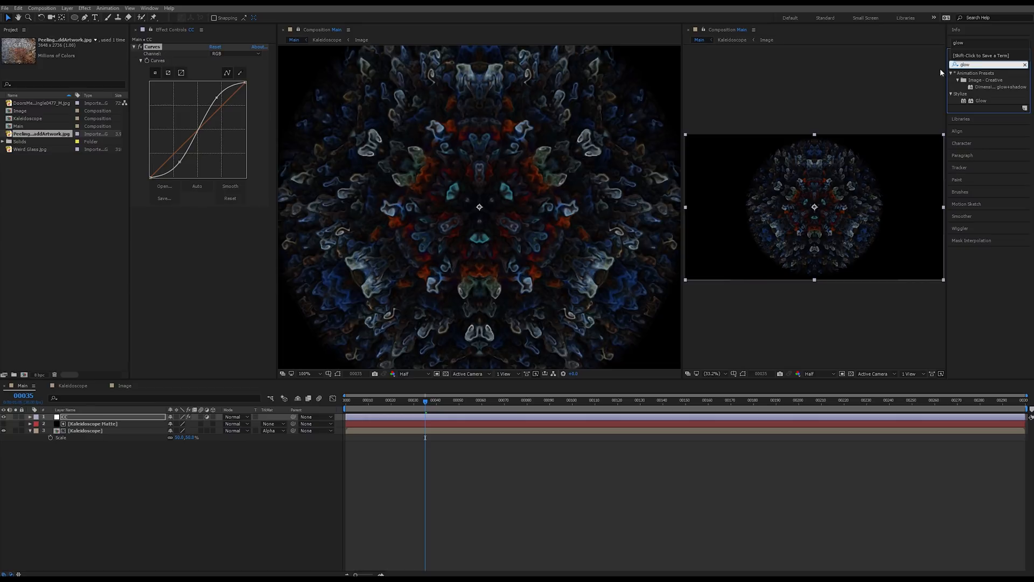
{"action": "double_click", "coordinate": [977, 101]}
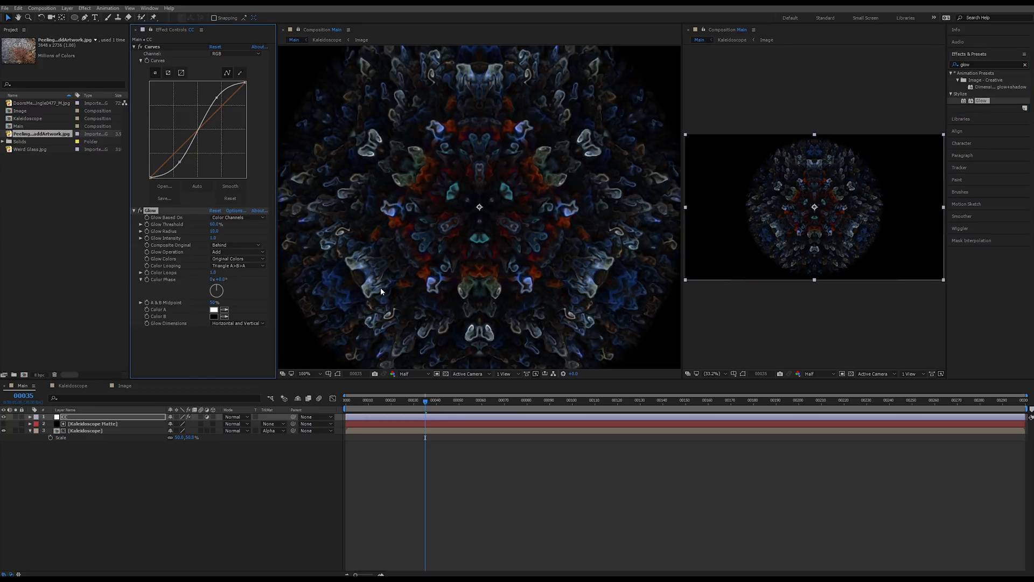
Raise the project's color depth from 8 to 32 bits per channel.
{"action": "left_click", "coordinate": [43, 375]}
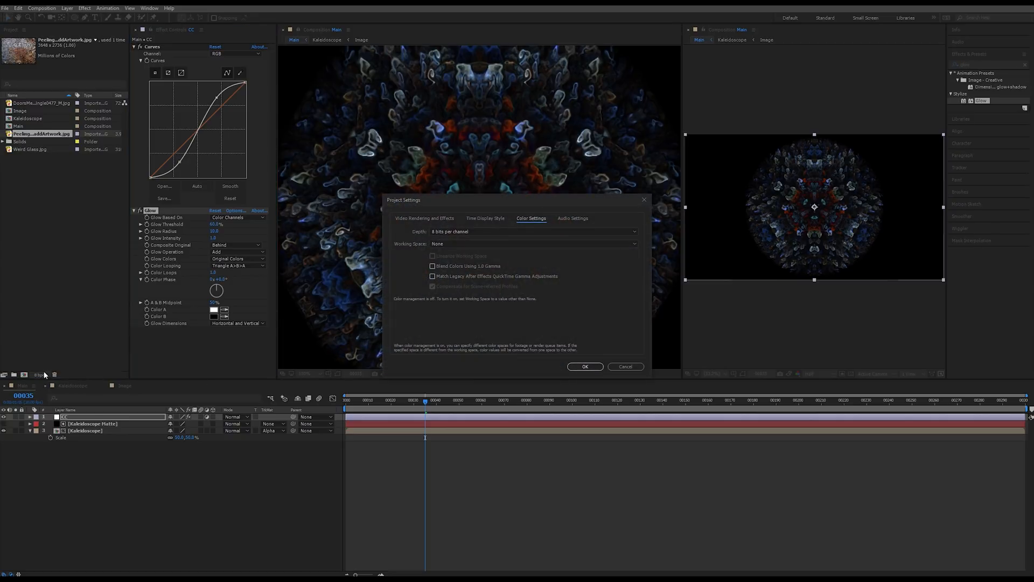
{"action": "left_click", "coordinate": [624, 369]}
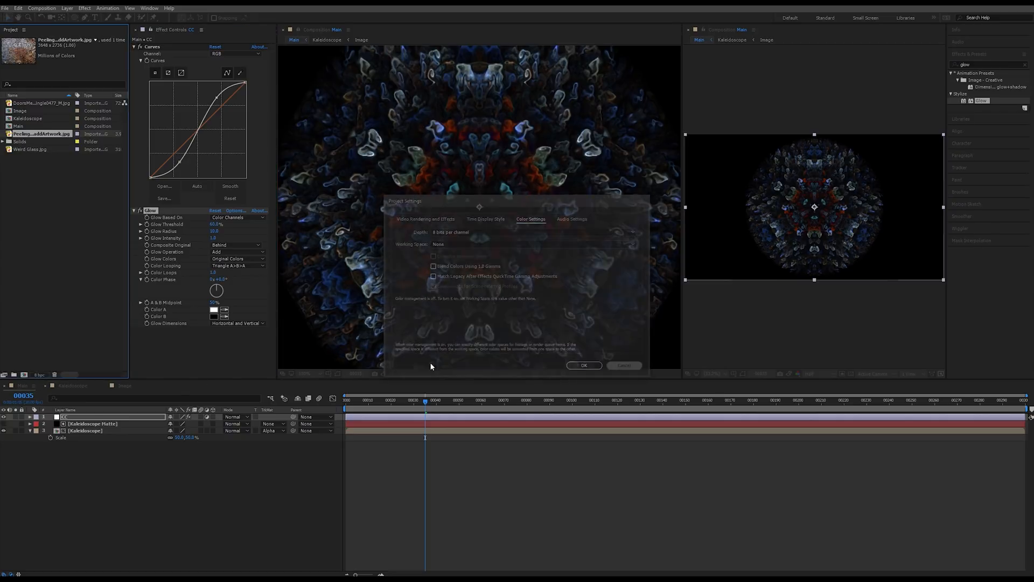
{"action": "left_click", "coordinate": [41, 376], "text": "alt"}
{"action": "left_click", "coordinate": [42, 376], "text": "alt"}
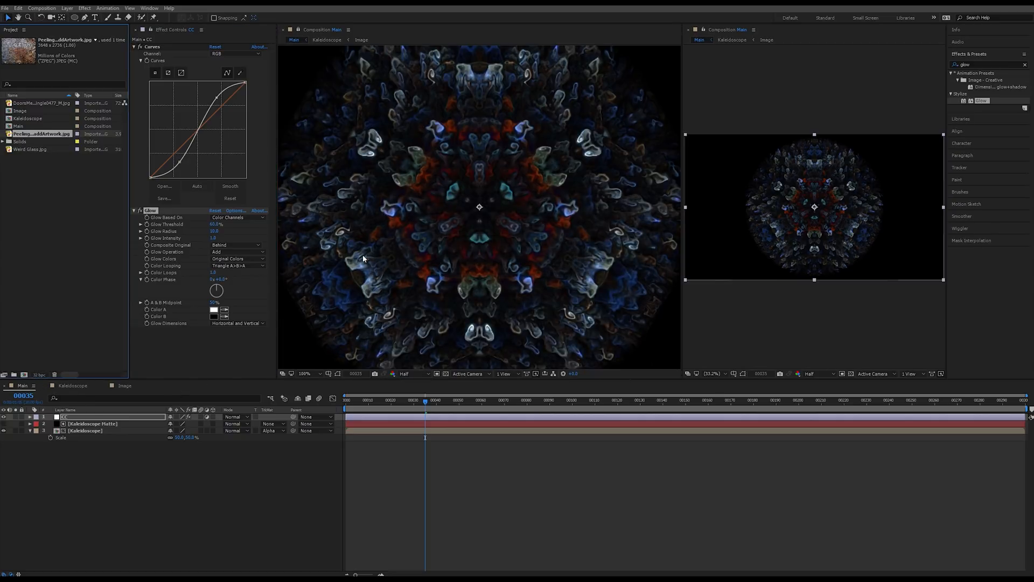
Check the pixel color values of the glowing kaleidoscope with the Info readout.
{"action": "left_click", "coordinate": [992, 31]}
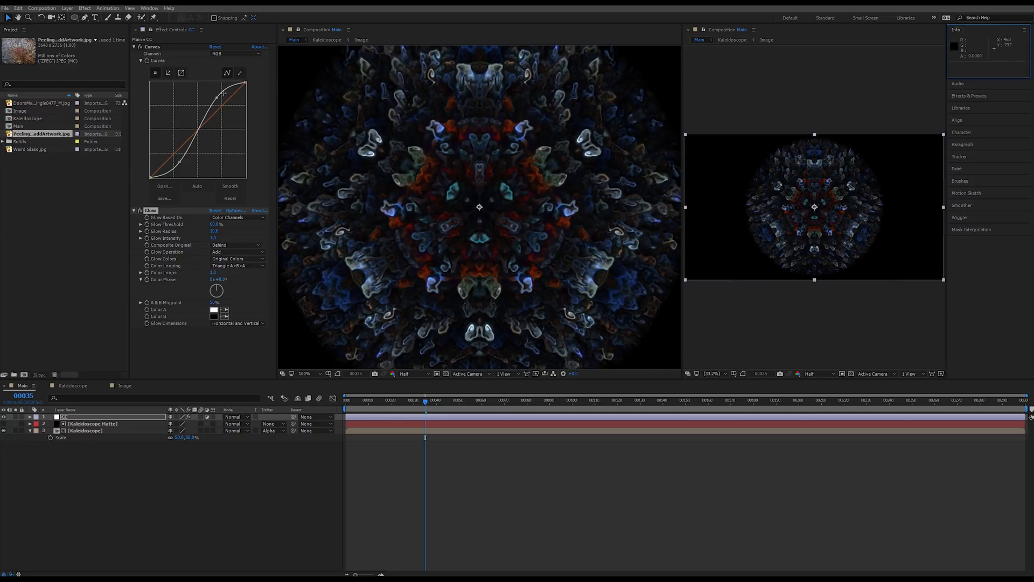
{"action": "scroll", "coordinate": [547, 179], "scroll_direction": "up", "scroll_amount": 3}
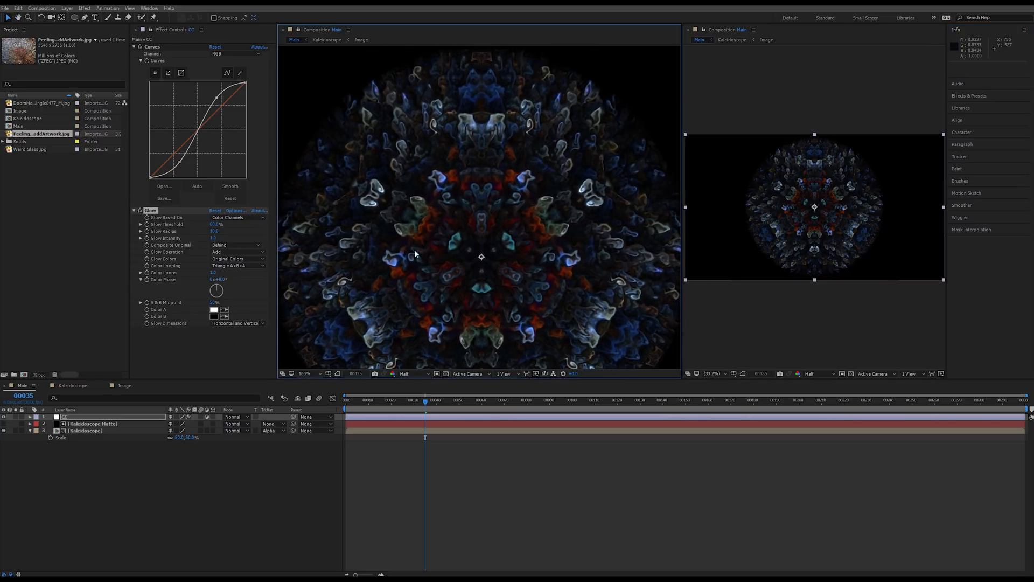
{"action": "scroll", "coordinate": [513, 205], "scroll_direction": "down", "scroll_amount": 1}
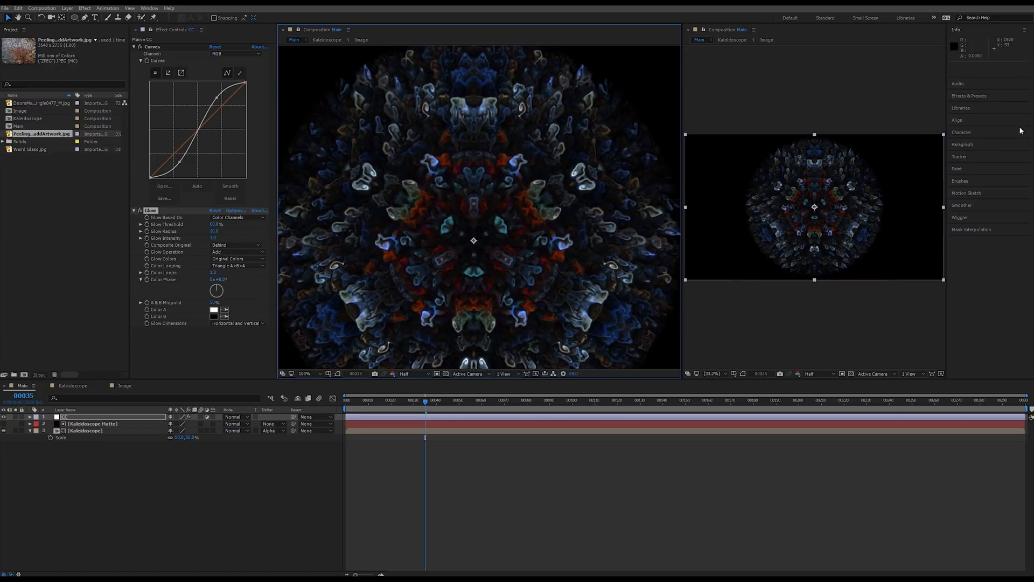
Apply the HDR Highlight Compression effect to the CC layer, placed below Glow.
{"action": "left_click", "coordinate": [988, 96]}
{"action": "left_click_drag", "start_coordinate": [988, 64], "coordinate": [902, 59]}
{"action": "type", "text": "hdr"}
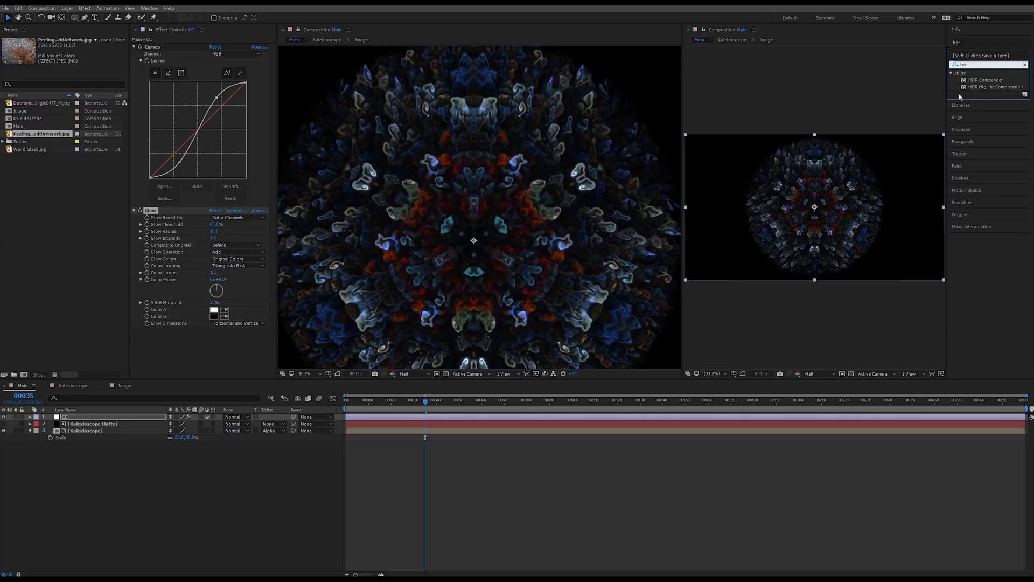
{"action": "left_click", "coordinate": [988, 88]}
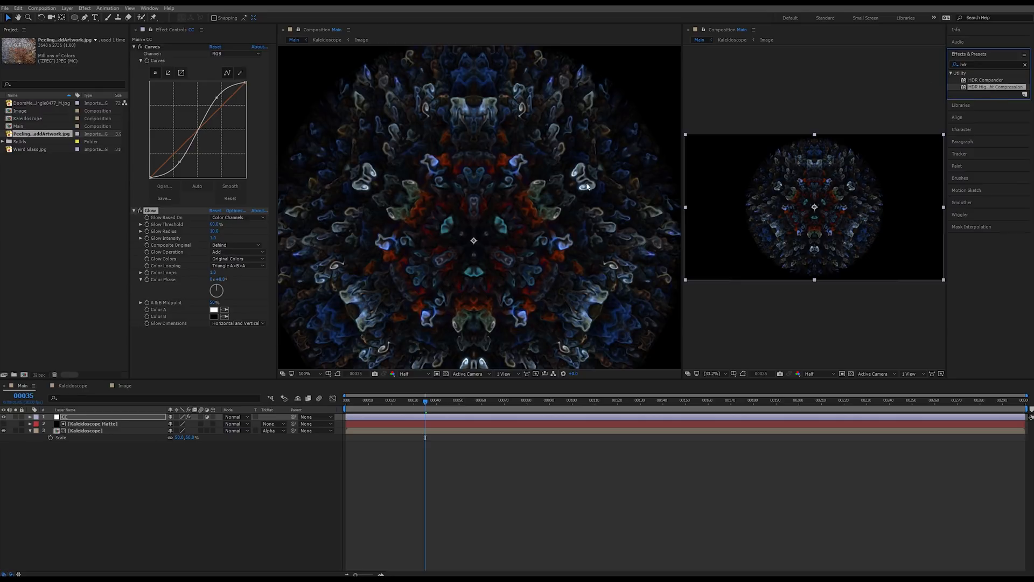
{"action": "left_click_drag", "start_coordinate": [977, 89], "coordinate": [214, 353]}
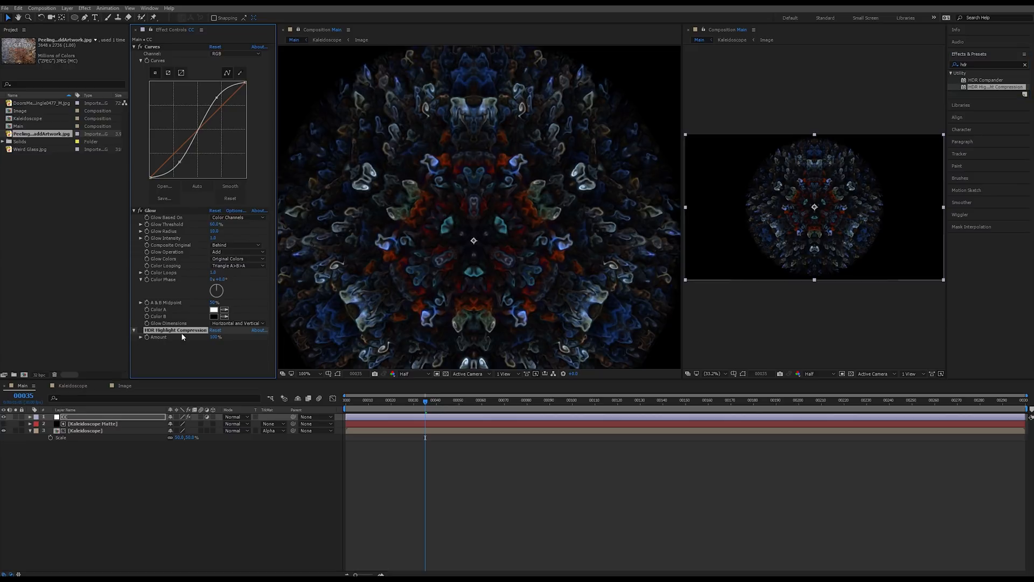
Examine the graded kaleidoscope's glow and edges up close at frame 1, ending with the whole composition in view.
{"action": "scroll", "coordinate": [535, 280], "scroll_direction": "up", "scroll_amount": 2}
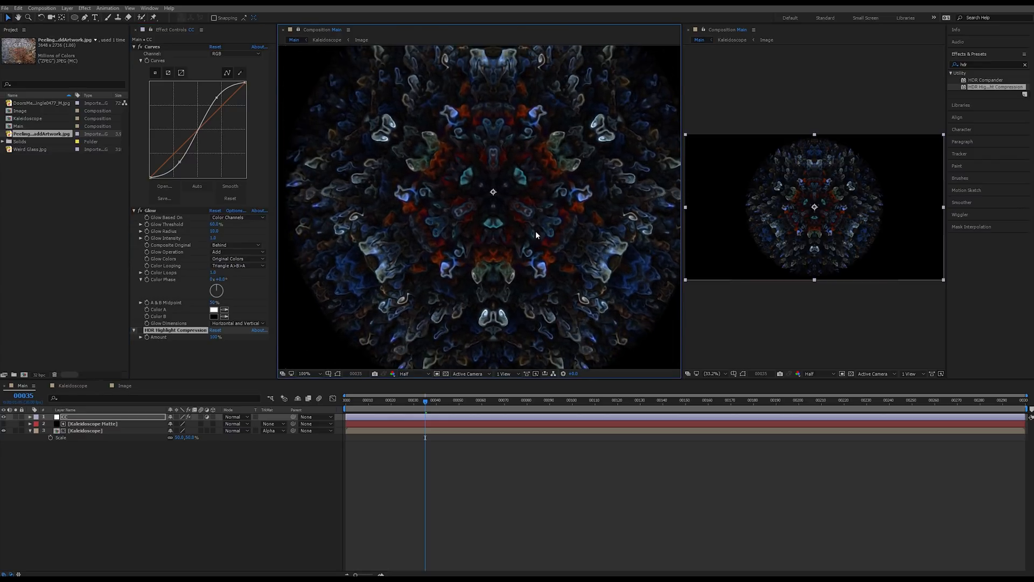
{"action": "left_click_drag", "start_coordinate": [433, 402], "coordinate": [348, 401]}
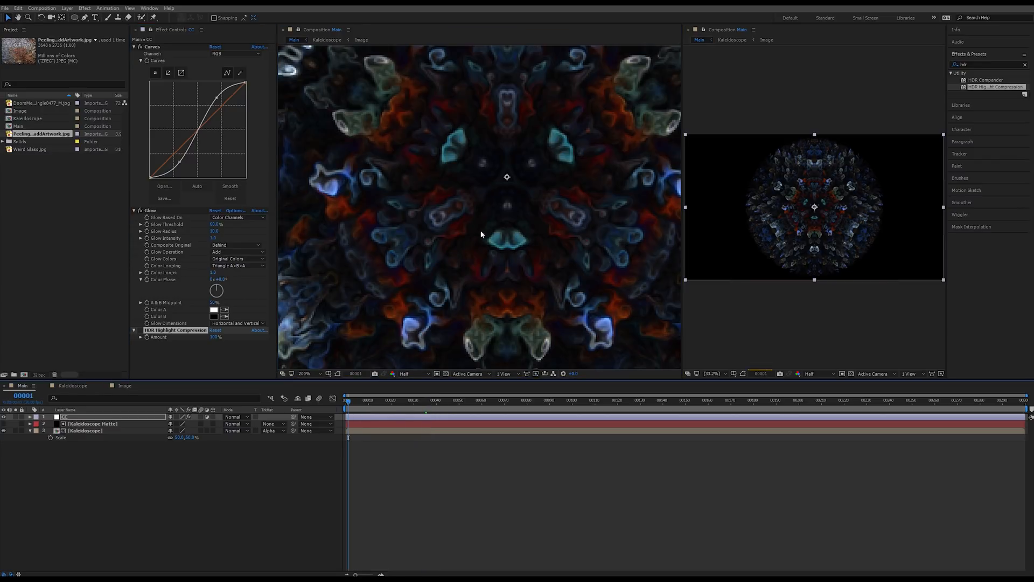
{"action": "scroll", "coordinate": [488, 110], "scroll_direction": "down", "scroll_amount": 2}
{"action": "left_click_drag", "start_coordinate": [654, 245], "coordinate": [522, 205]}
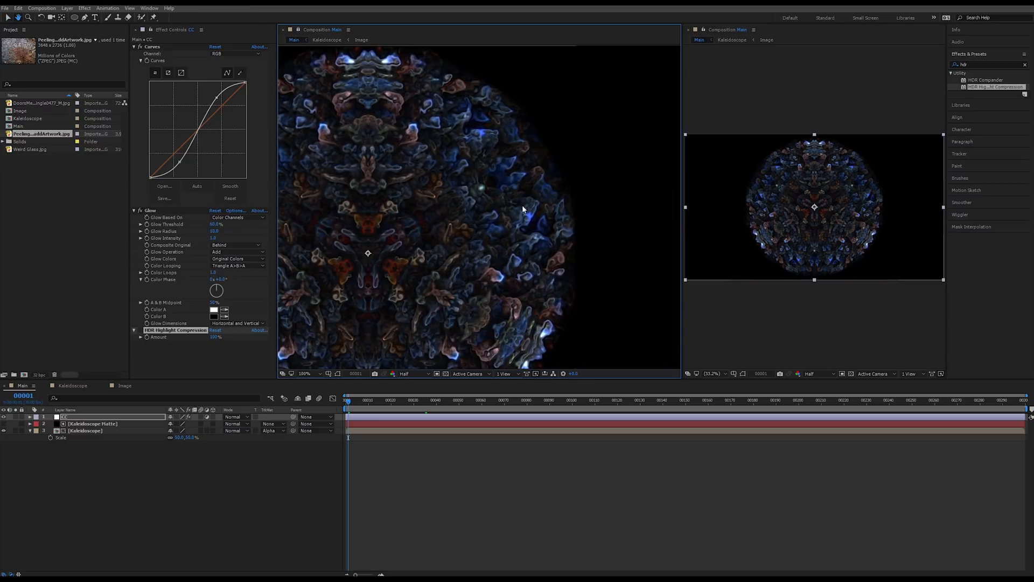
{"action": "left_click_drag", "start_coordinate": [513, 162], "coordinate": [528, 107]}
{"action": "left_click_drag", "start_coordinate": [524, 226], "coordinate": [600, 148]}
{"action": "left_click_drag", "start_coordinate": [383, 319], "coordinate": [454, 335]}
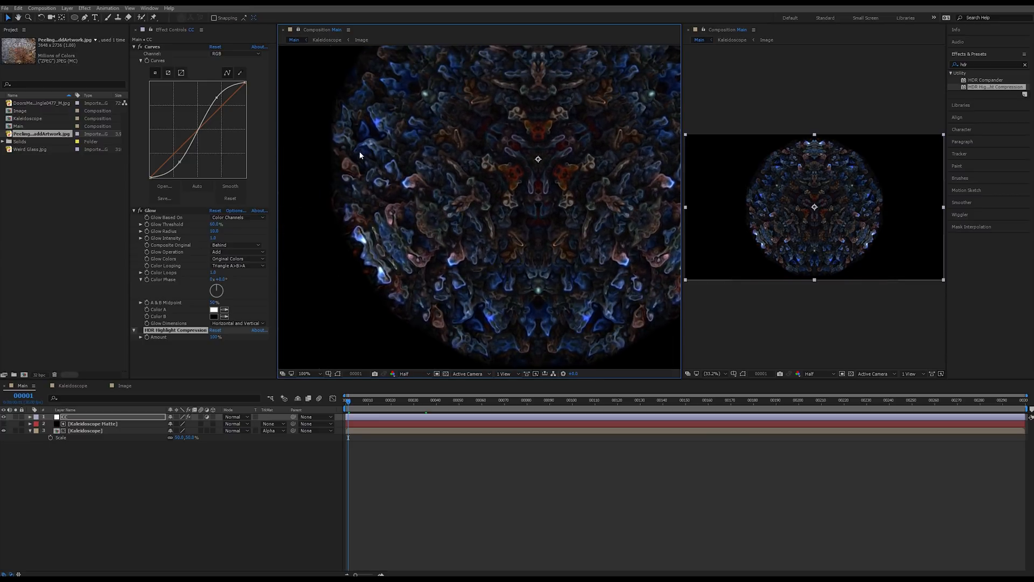
{"action": "left_click_drag", "start_coordinate": [396, 153], "coordinate": [380, 296]}
{"action": "scroll", "coordinate": [489, 228], "scroll_direction": "down", "scroll_amount": 1}
{"action": "left_click_drag", "start_coordinate": [490, 227], "coordinate": [483, 194]}
{"action": "scroll", "coordinate": [479, 206], "scroll_direction": "up", "scroll_amount": 1}
{"action": "left_click", "coordinate": [314, 375]}
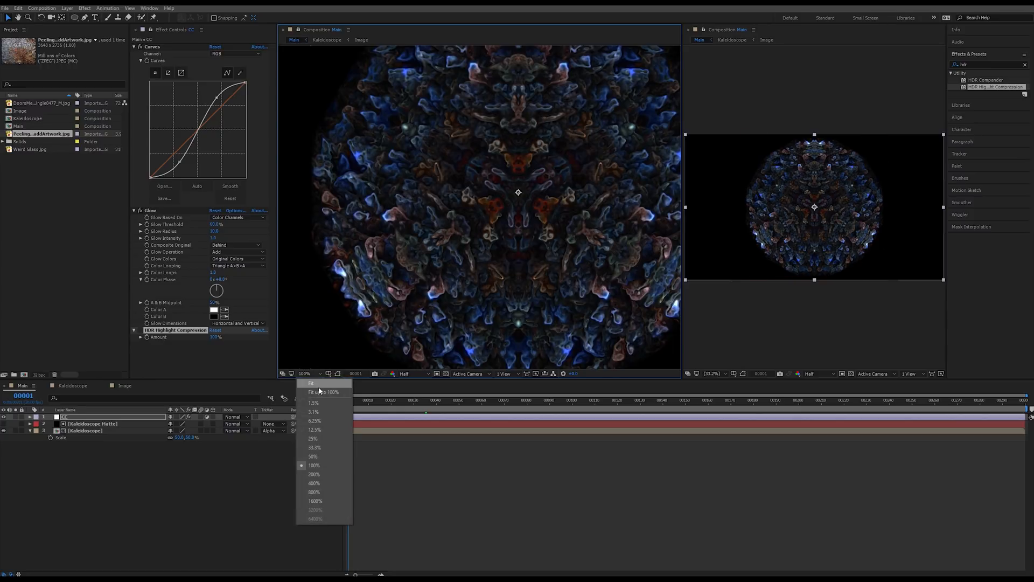
{"action": "left_click", "coordinate": [318, 455]}
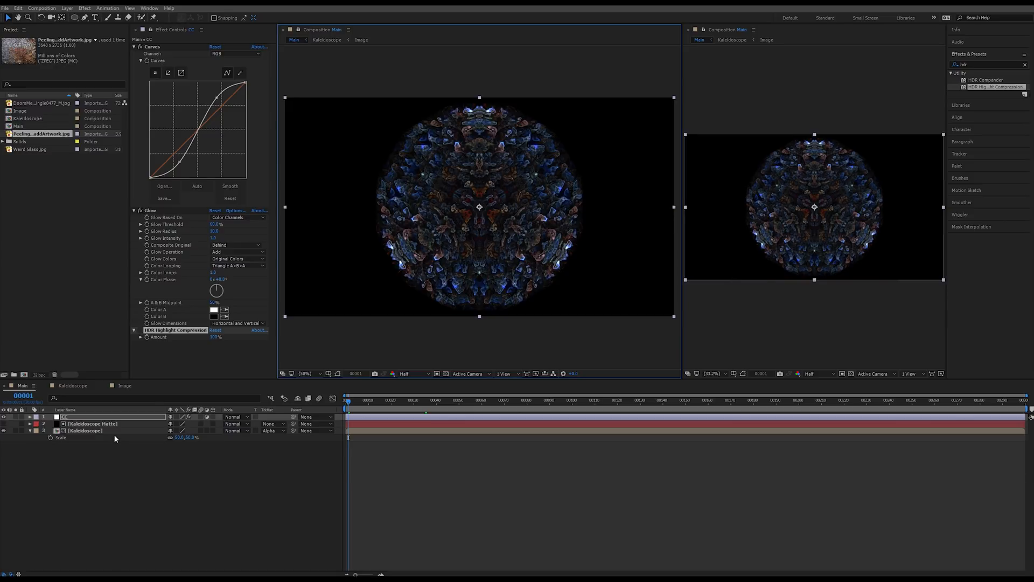
Create an adjustment layer named "Edge Blur" and place it directly below the CC layer.
{"action": "right_click", "coordinate": [117, 457]}
{"action": "mouse_move", "coordinate": [162, 464]}
{"action": "left_click", "coordinate": [244, 529]}
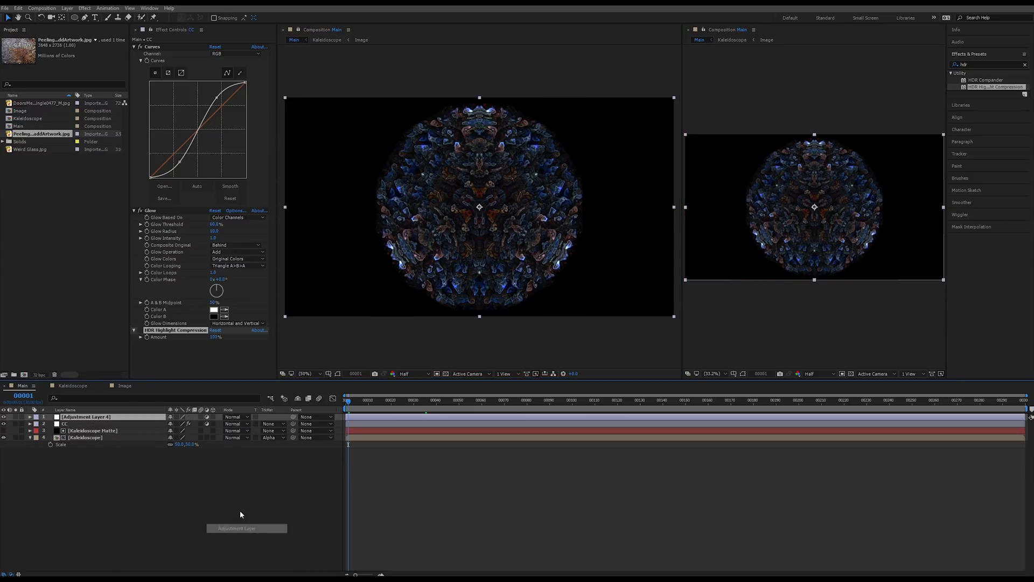
{"action": "key", "text": "Return"}
{"action": "type", "text": "Ed"}
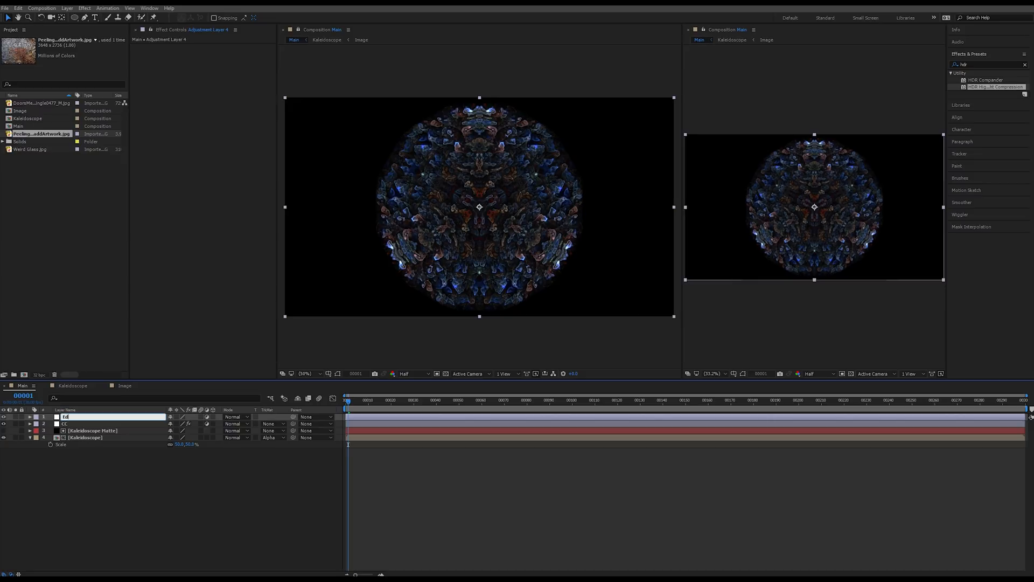
{"action": "type", "text": "ge Blur"}
{"action": "key", "text": "Return"}
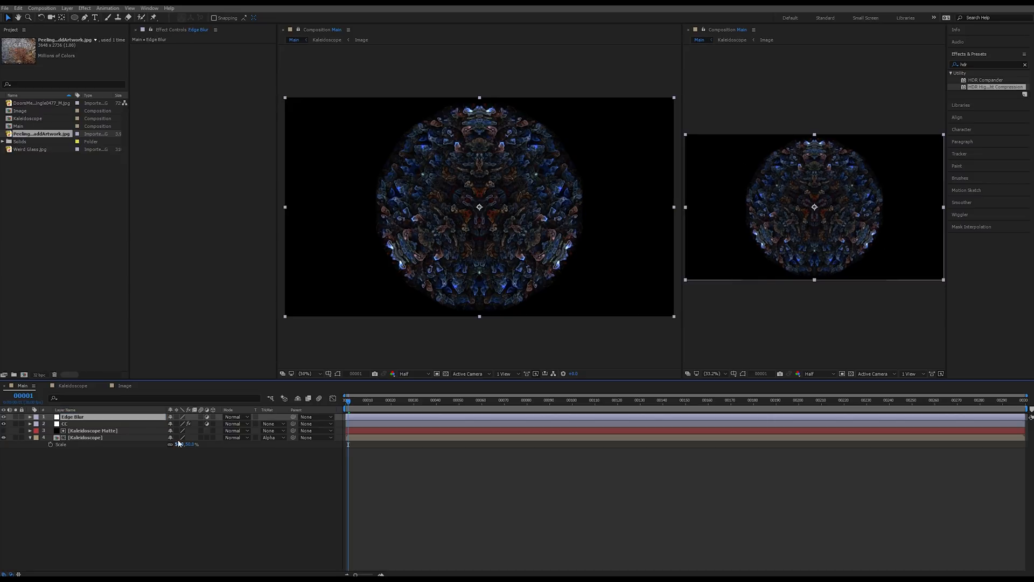
{"action": "left_click_drag", "start_coordinate": [138, 420], "coordinate": [135, 437]}
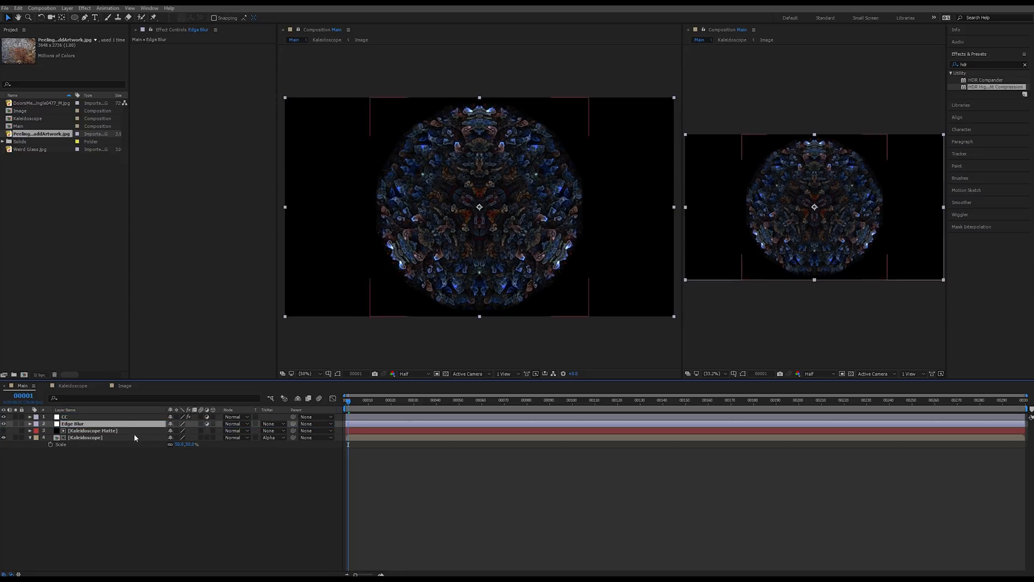
Duplicate the Kaleidoscope Matte layer above Edge Blur and set Edge Blur's track matte to Alpha Matte from that copy.
{"action": "left_click", "coordinate": [104, 431]}
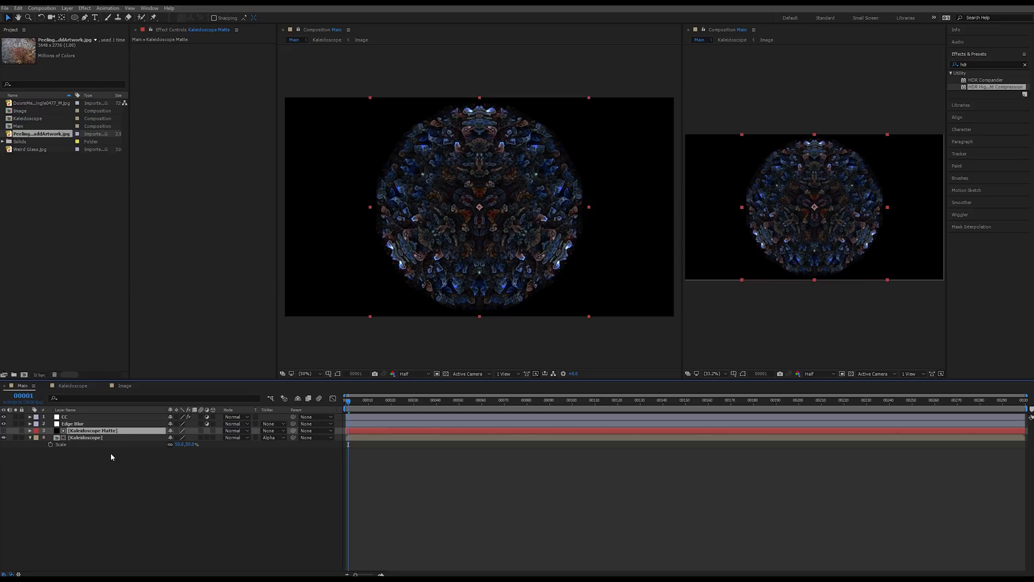
{"action": "key", "text": "ctrl+d"}
{"action": "left_click_drag", "start_coordinate": [112, 432], "coordinate": [120, 424]}
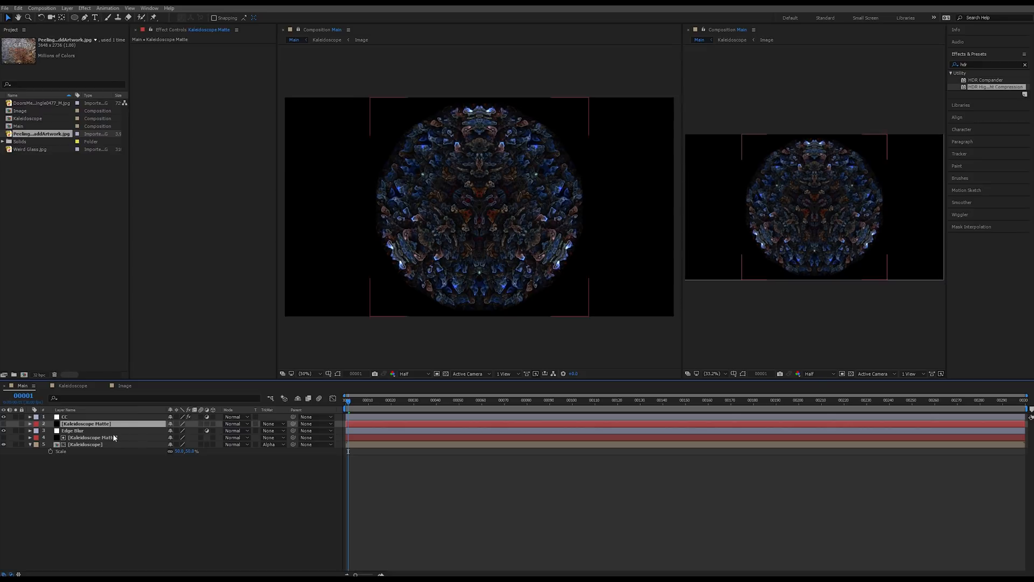
{"action": "left_click", "coordinate": [134, 431]}
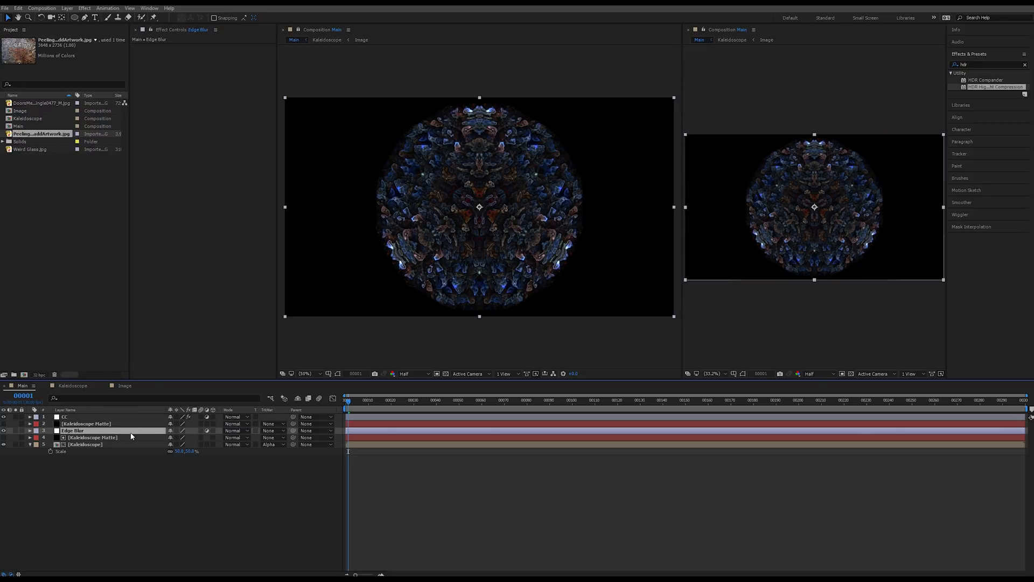
{"action": "left_click", "coordinate": [272, 431]}
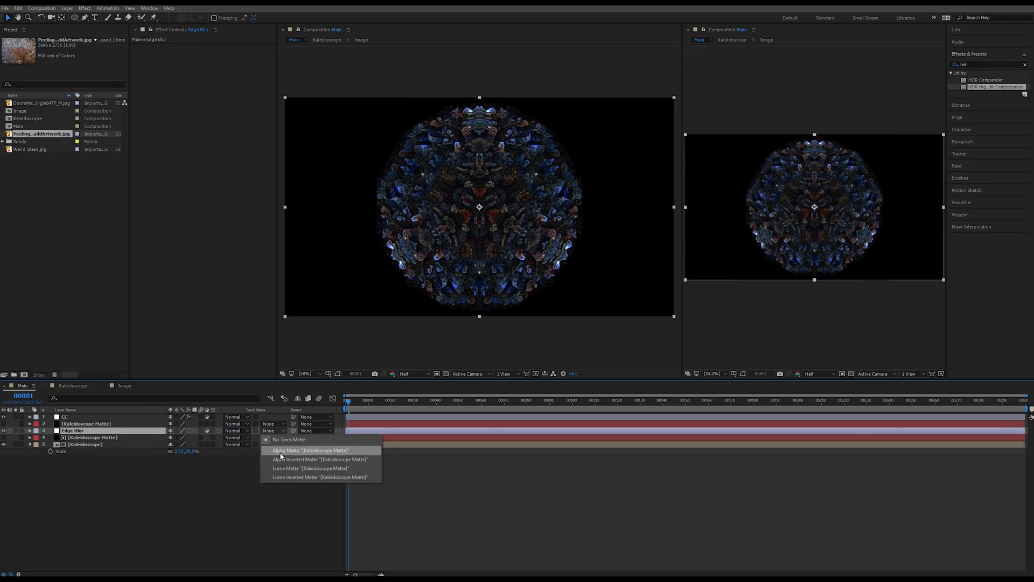
{"action": "left_click", "coordinate": [280, 456]}
Make the upper Kaleidoscope Matte copy visible and apply the Fill effect to it.
{"action": "left_click", "coordinate": [108, 424]}
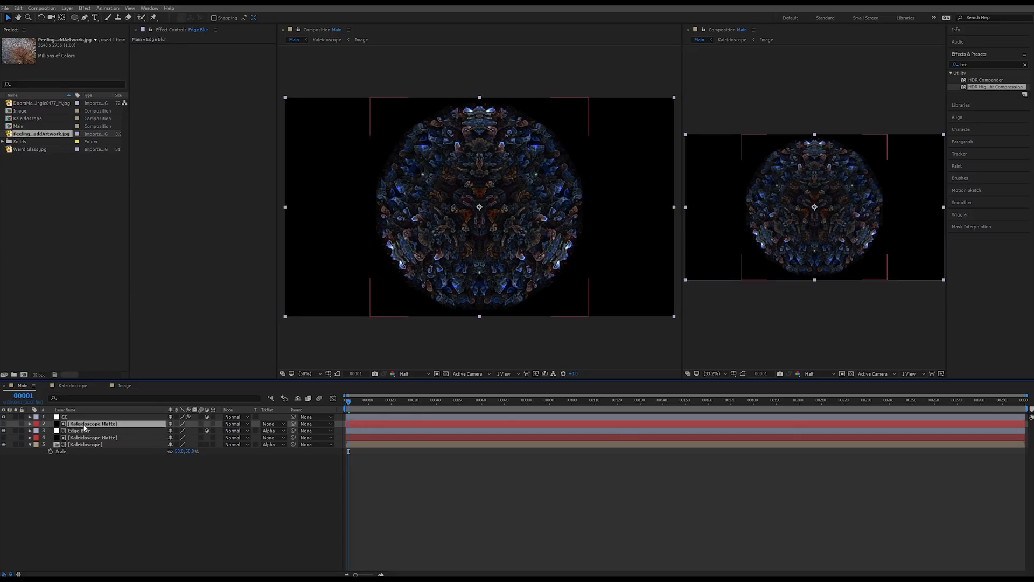
{"action": "left_click", "coordinate": [3, 423]}
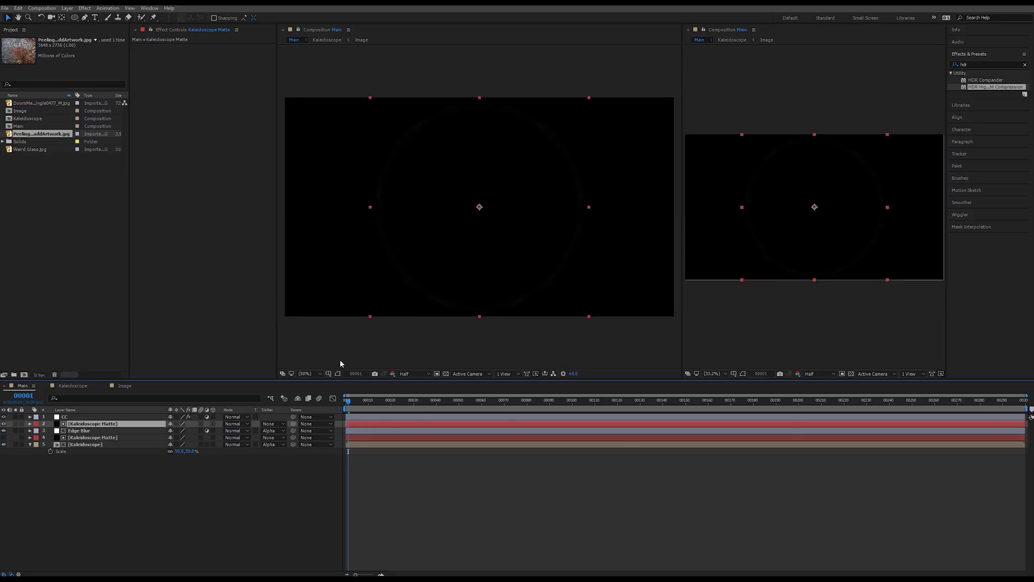
{"action": "left_click", "coordinate": [986, 64]}
{"action": "type", "text": "fill"}
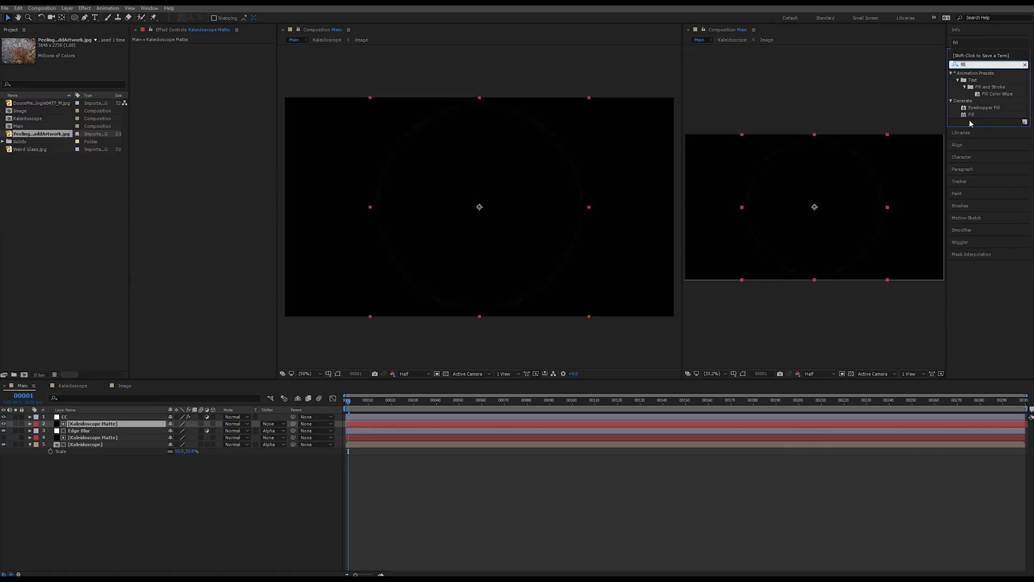
{"action": "double_click", "coordinate": [969, 114]}
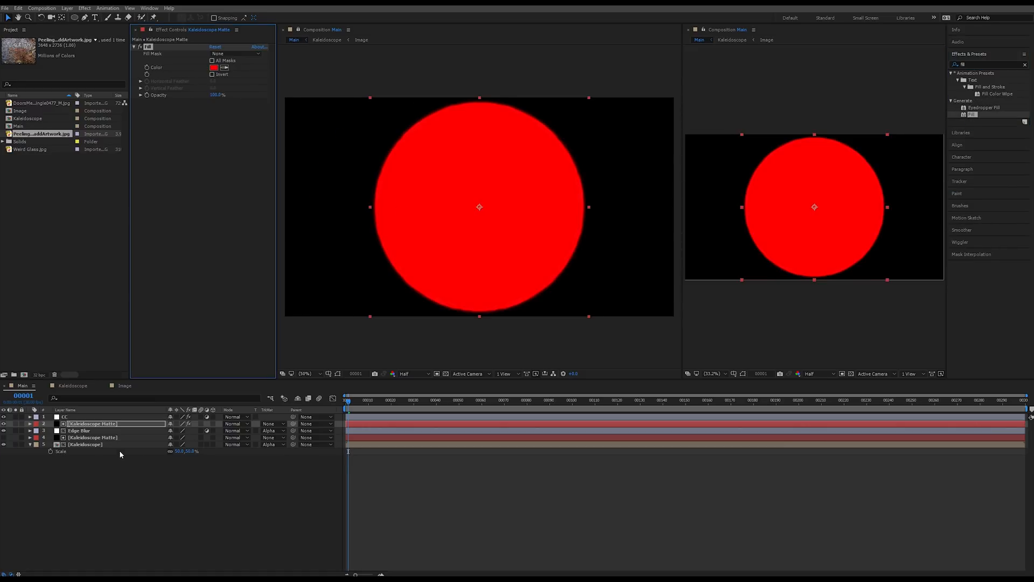
Duplicate Mask 1 on the upper Kaleidoscope Matte copy and set the duplicate's mode to Subtract.
{"action": "key", "text": "m"}
{"action": "left_click", "coordinate": [72, 433]}
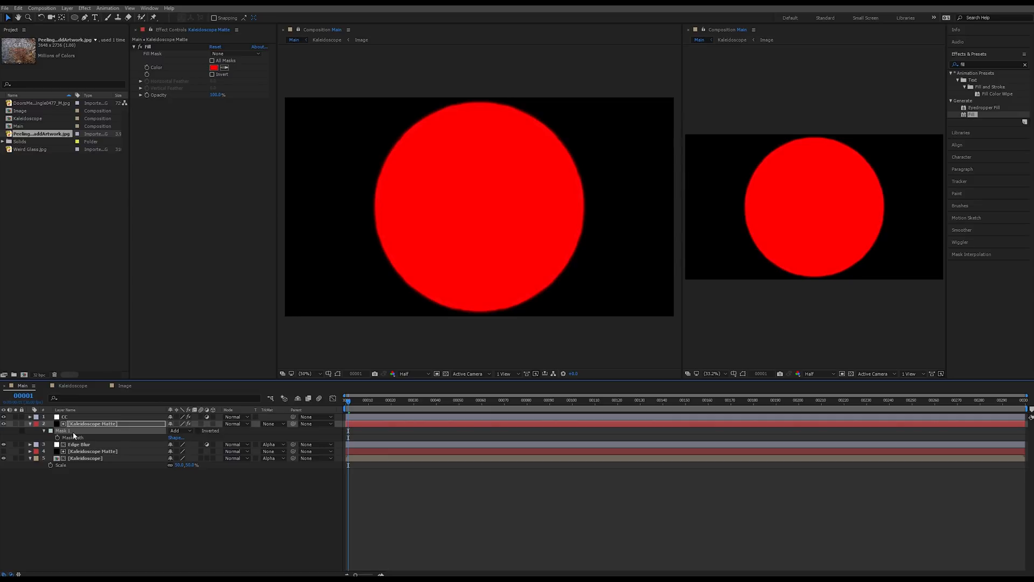
{"action": "key", "text": "ctrl+d"}
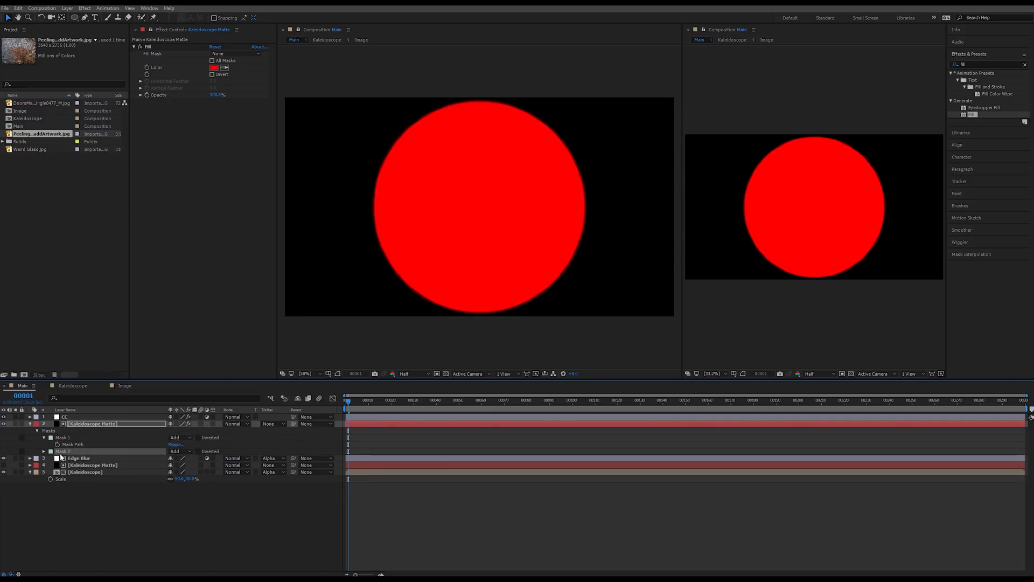
{"action": "left_click", "coordinate": [177, 452]}
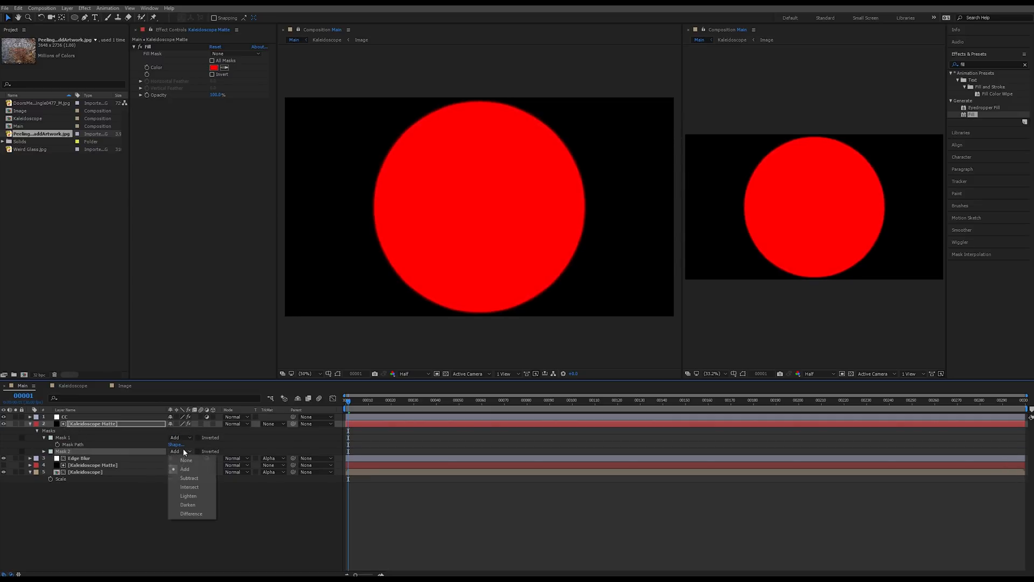
{"action": "left_click", "coordinate": [189, 478]}
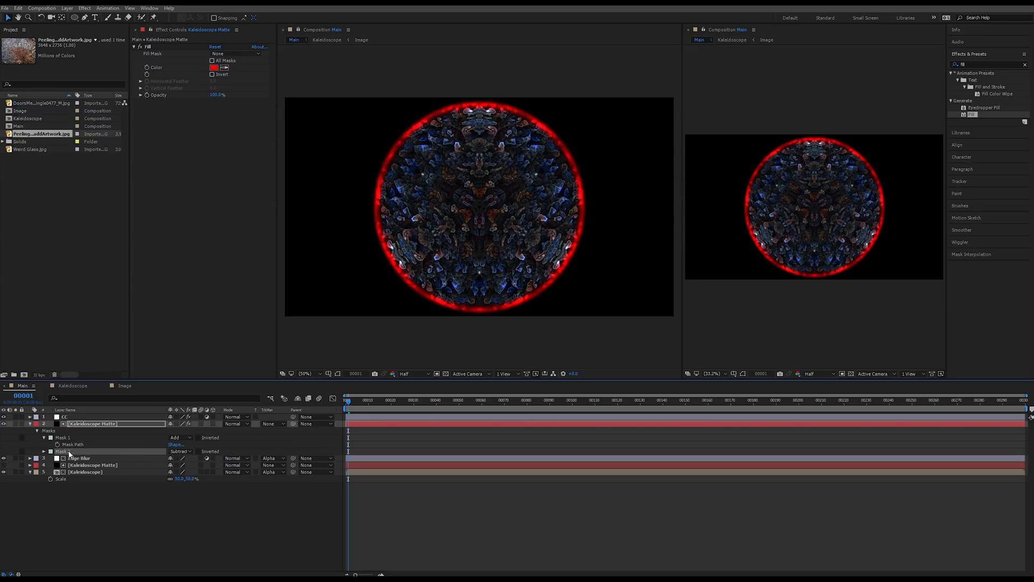
Set Mask 1's expansion on the matte copy to about -20 pixels.
{"action": "left_click", "coordinate": [45, 438]}
{"action": "left_click", "coordinate": [44, 438]}
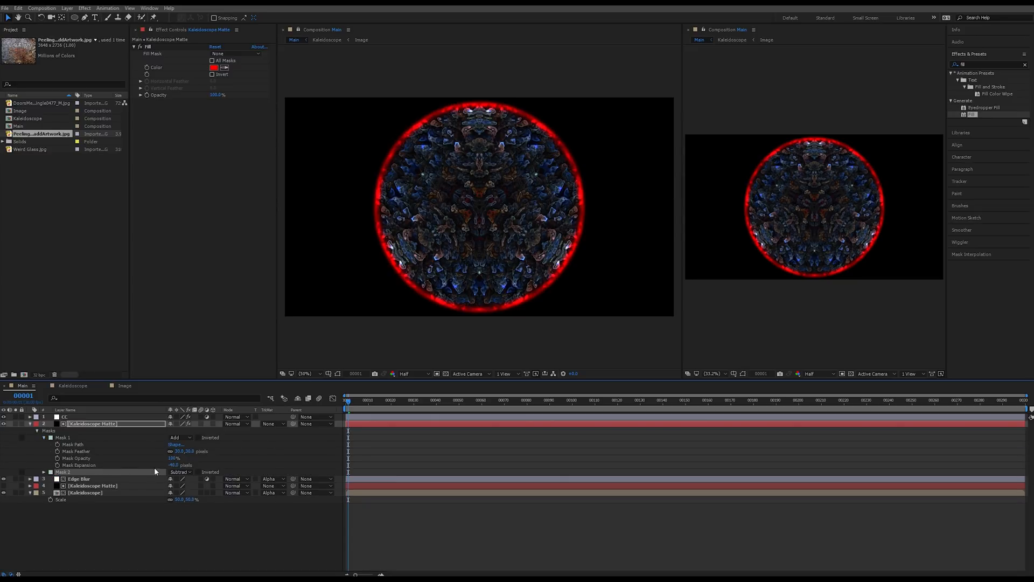
{"action": "left_click", "coordinate": [173, 464]}
{"action": "type", "text": "0"}
{"action": "key", "text": "Return"}
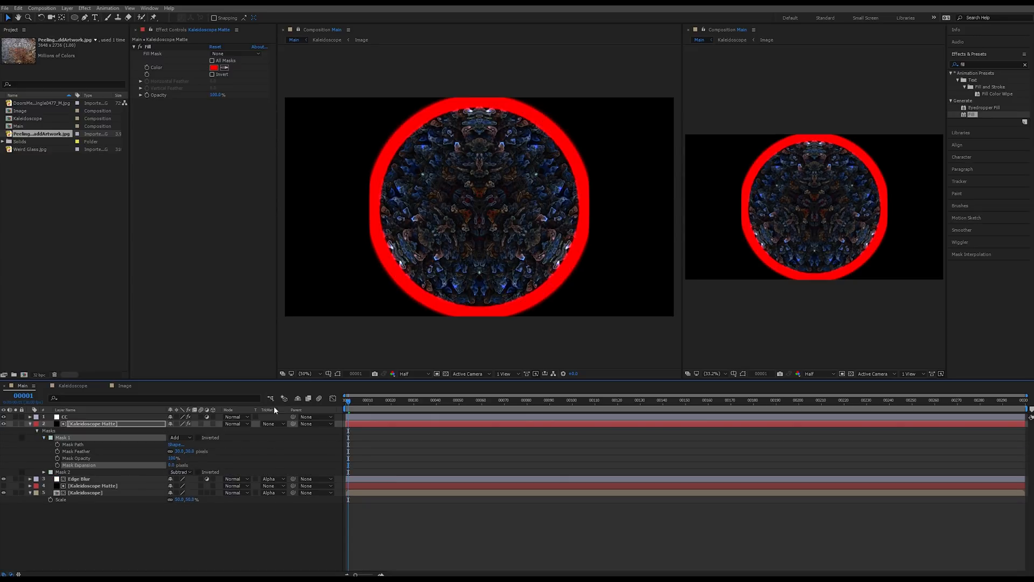
{"action": "left_click_drag", "start_coordinate": [172, 465], "coordinate": [167, 468]}
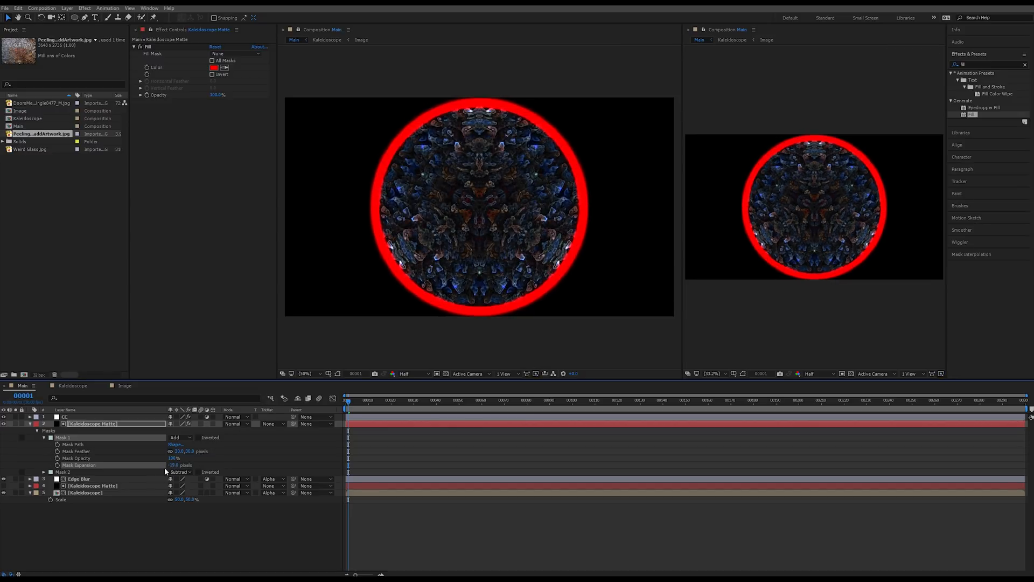
{"action": "left_click", "coordinate": [173, 464]}
Feather Mask 2 of the matte copy by 275 pixels and adjust its expansion to form a wider, softer red ring.
{"action": "left_click", "coordinate": [43, 471]}
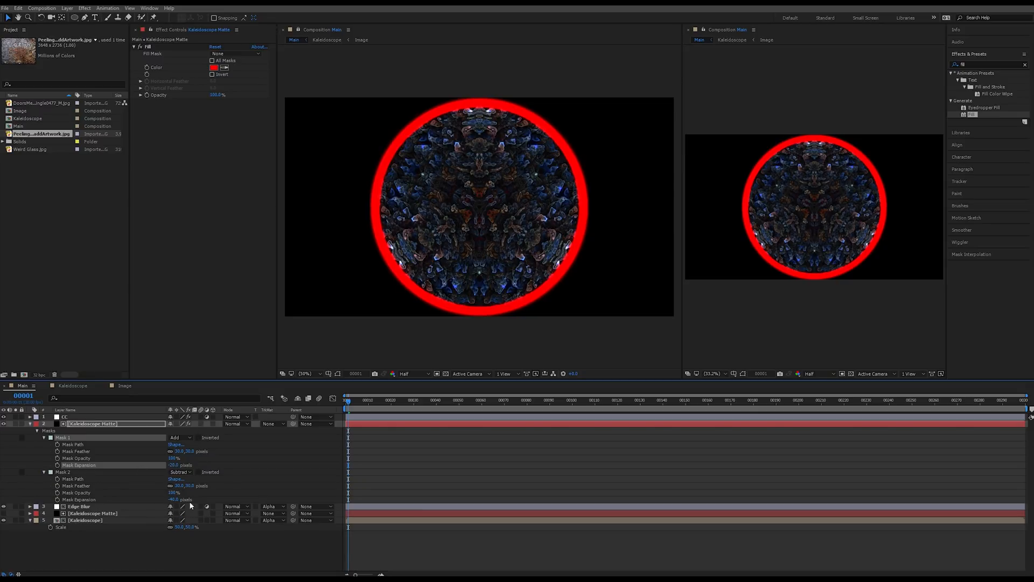
{"action": "left_click_drag", "start_coordinate": [173, 500], "coordinate": [249, 488]}
{"action": "left_click_drag", "start_coordinate": [174, 499], "coordinate": [210, 501]}
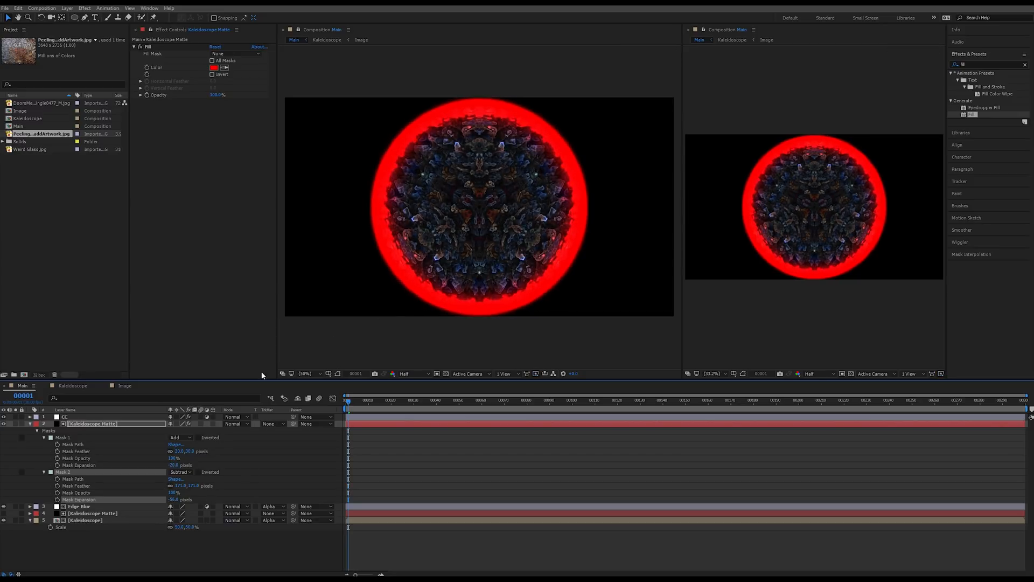
{"action": "mouse_move", "coordinate": [187, 485]}
{"action": "left_mouse_down"}
{"action": "mouse_move", "coordinate": [233, 484]}
{"action": "mouse_move", "coordinate": [186, 498]}
{"action": "left_mouse_up"}
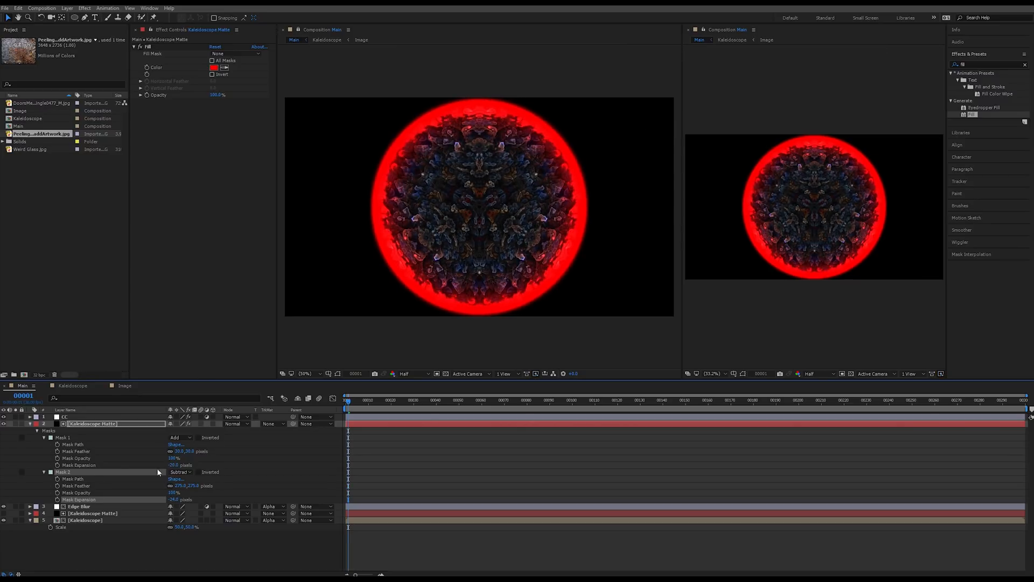
{"action": "left_click", "coordinate": [139, 46]}
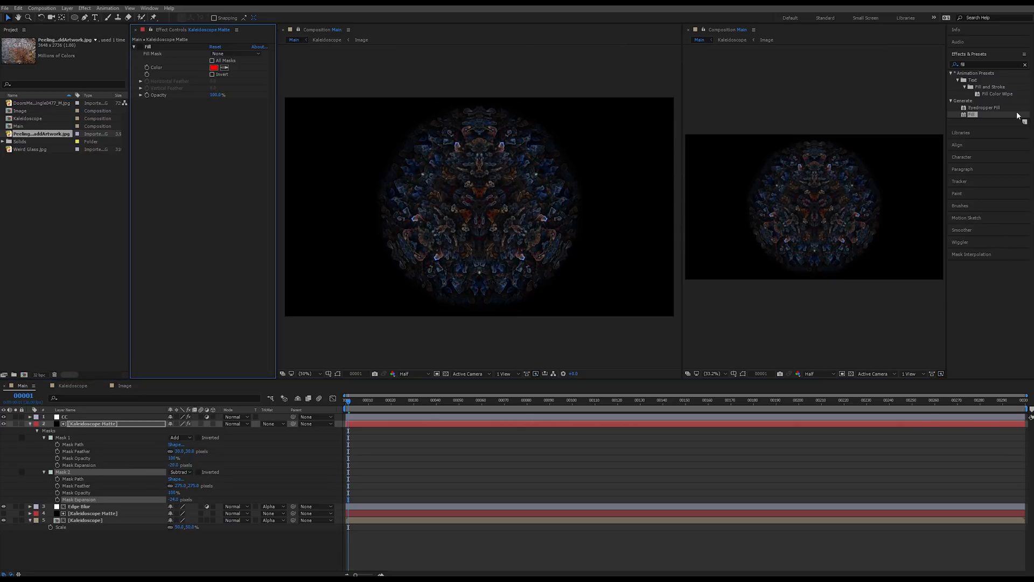
{"action": "left_click", "coordinate": [1001, 64]}
{"action": "type", "text": "gua"}
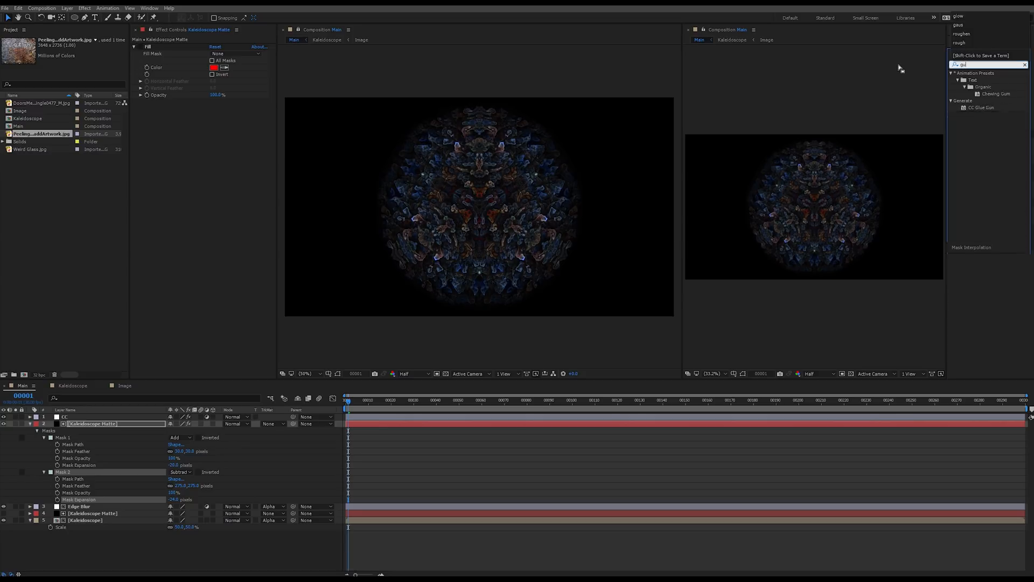
{"action": "key", "text": "BackSpace"}
{"action": "key", "text": "BackSpace"}
{"action": "type", "text": "aus"}
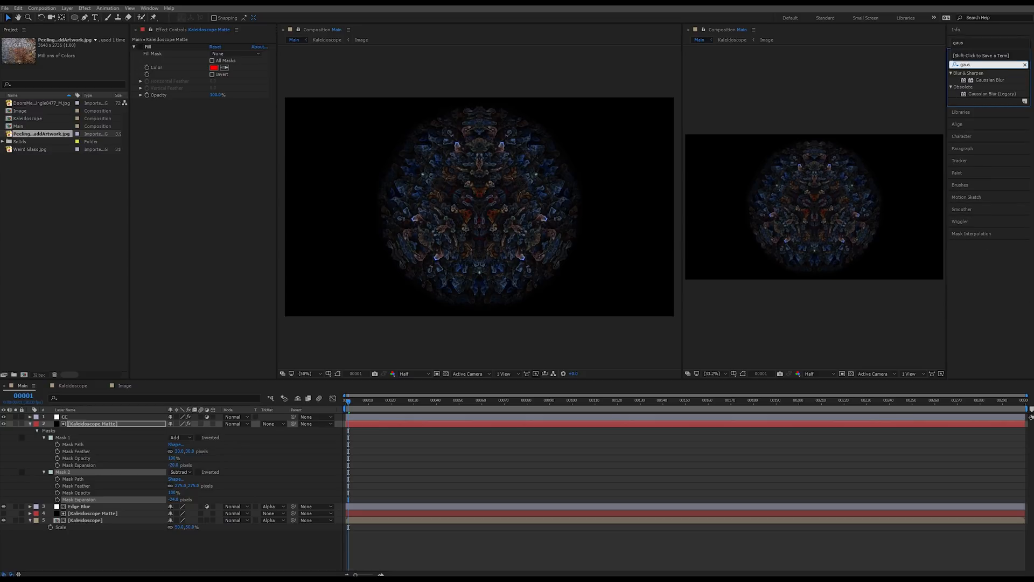
{"action": "left_click_drag", "start_coordinate": [995, 84], "coordinate": [286, 150]}
{"action": "key", "text": "period"}
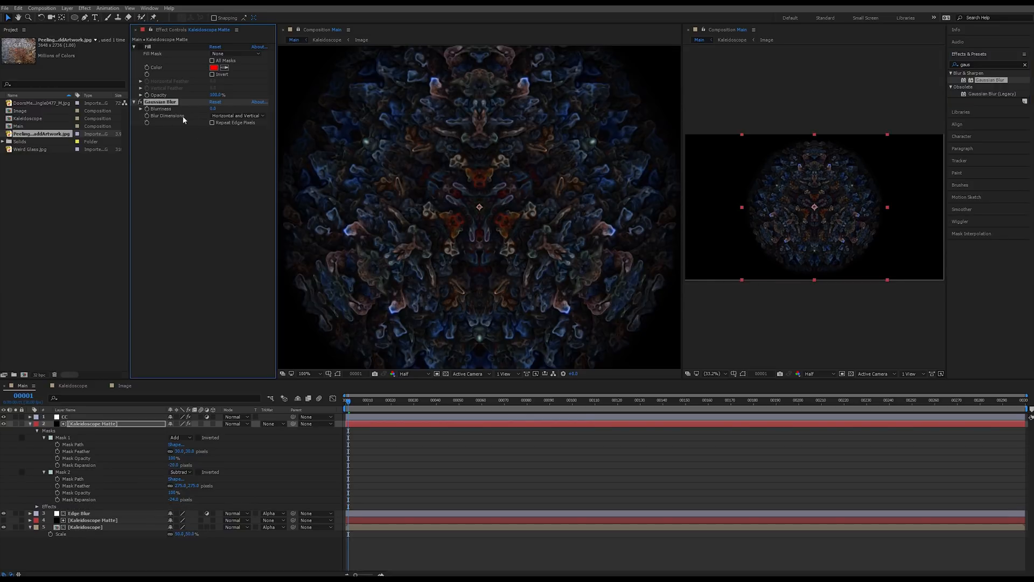
{"action": "left_click", "coordinate": [214, 109]}
{"action": "type", "text": "10"}
{"action": "key", "text": "Return"}
{"action": "left_click_drag", "start_coordinate": [567, 185], "coordinate": [490, 236]}
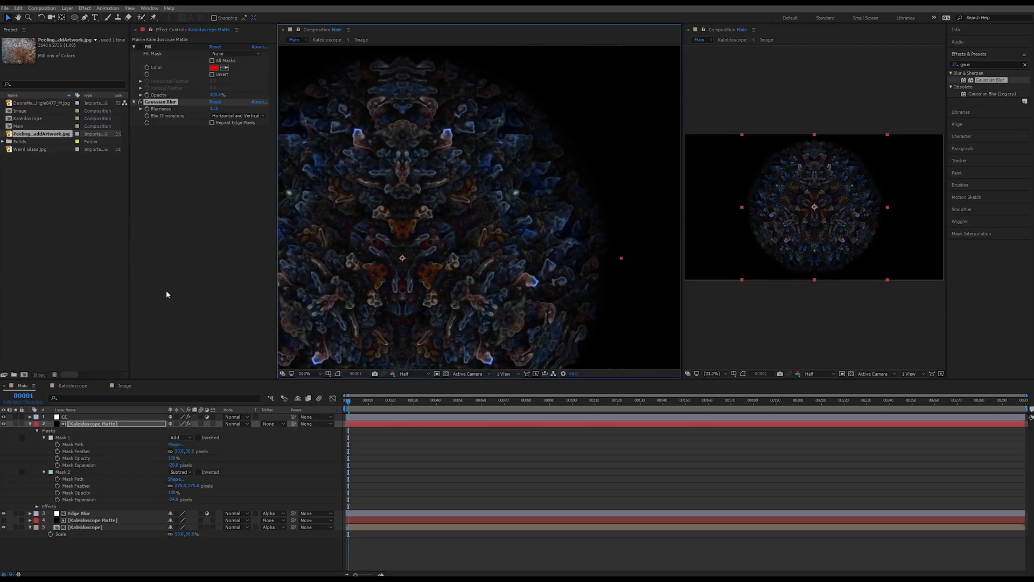
{"action": "left_click", "coordinate": [160, 103]}
{"action": "key", "text": "Delete"}
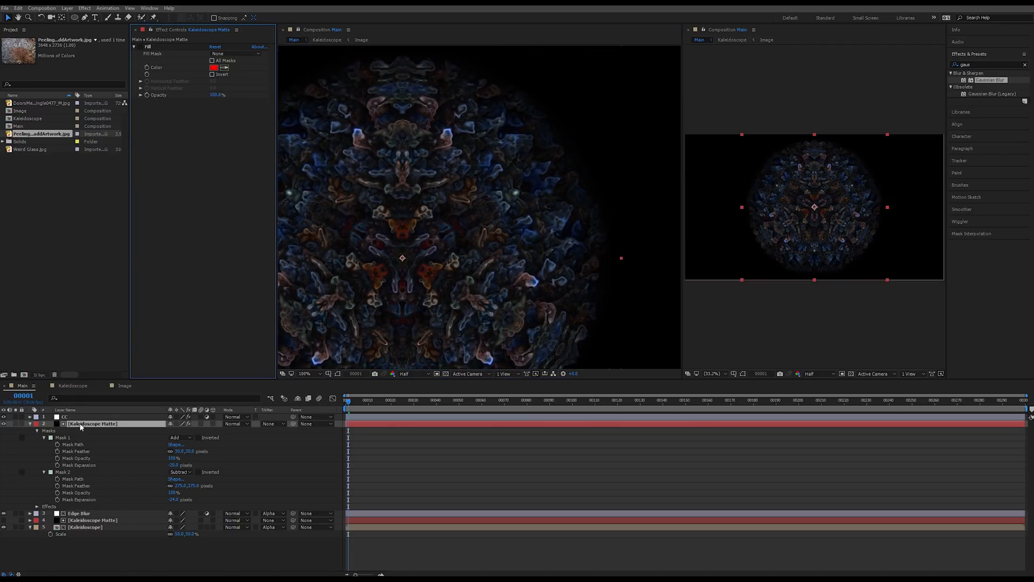
Hide the upper matte copy, apply Gaussian Blur to the Edge Blur layer and raise its blurriness to soften the kaleidoscope's rim.
{"action": "left_click", "coordinate": [4, 424]}
{"action": "left_click", "coordinate": [79, 513]}
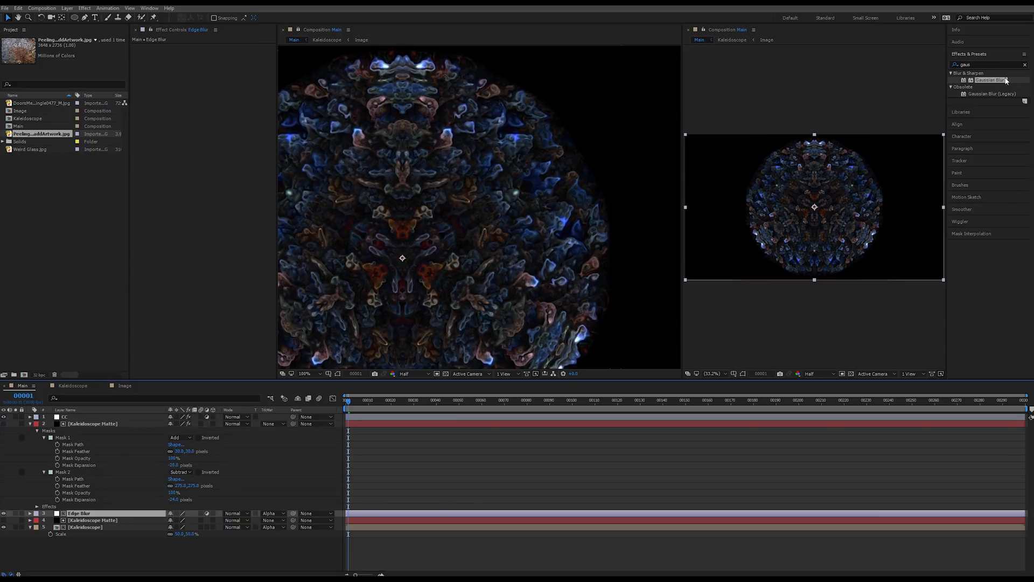
{"action": "left_click_drag", "start_coordinate": [977, 81], "coordinate": [205, 142]}
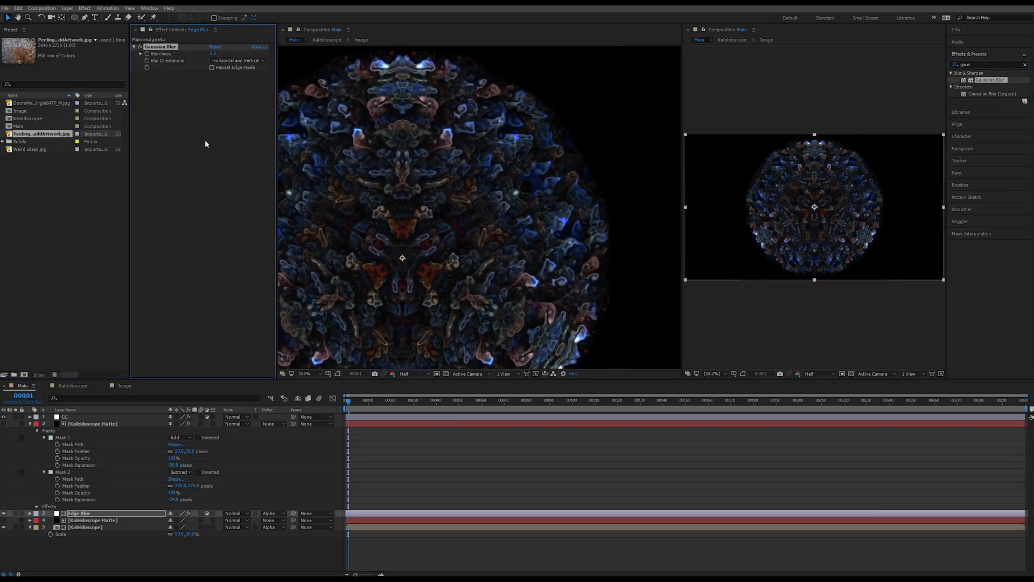
{"action": "left_click_drag", "start_coordinate": [217, 54], "coordinate": [406, 53]}
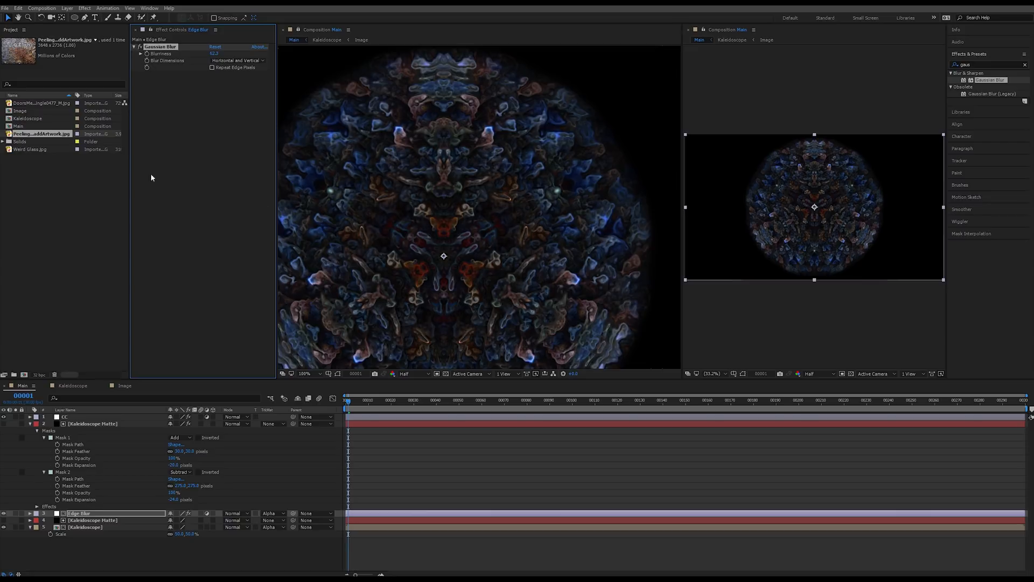
Set Mask 2's expansion on the upper matte copy to -99 pixels while its red Fill is shown, and hide the copy again.
{"action": "left_click", "coordinate": [83, 425]}
{"action": "left_click", "coordinate": [4, 424]}
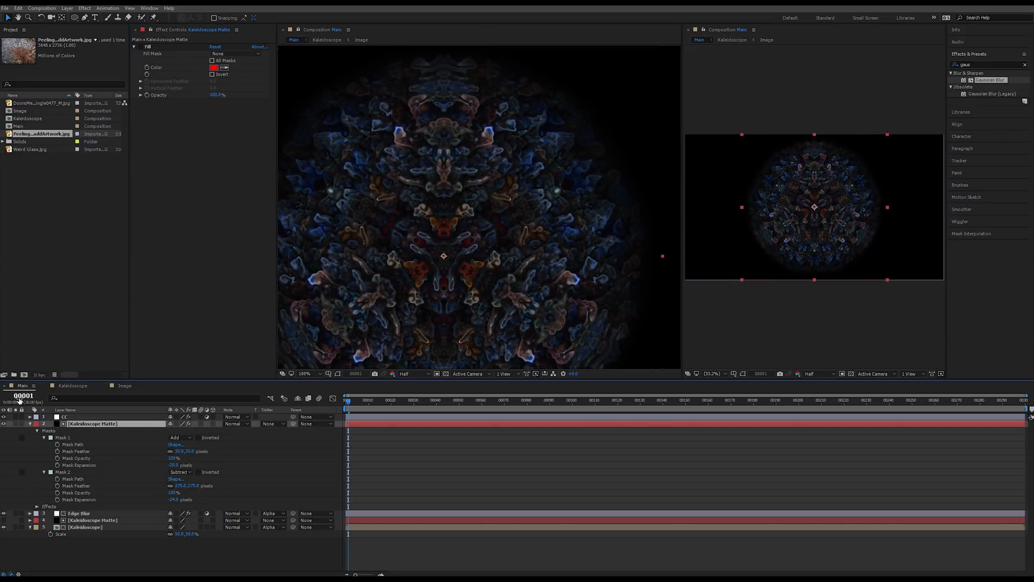
{"action": "left_click", "coordinate": [140, 47]}
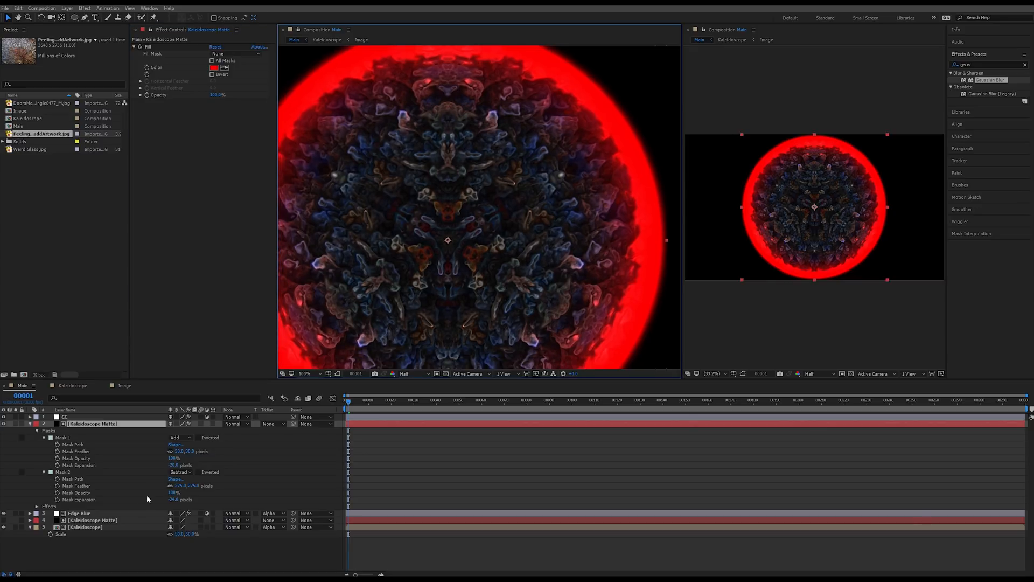
{"action": "left_click", "coordinate": [178, 500]}
{"action": "left_click_drag", "start_coordinate": [178, 500], "coordinate": [136, 492]}
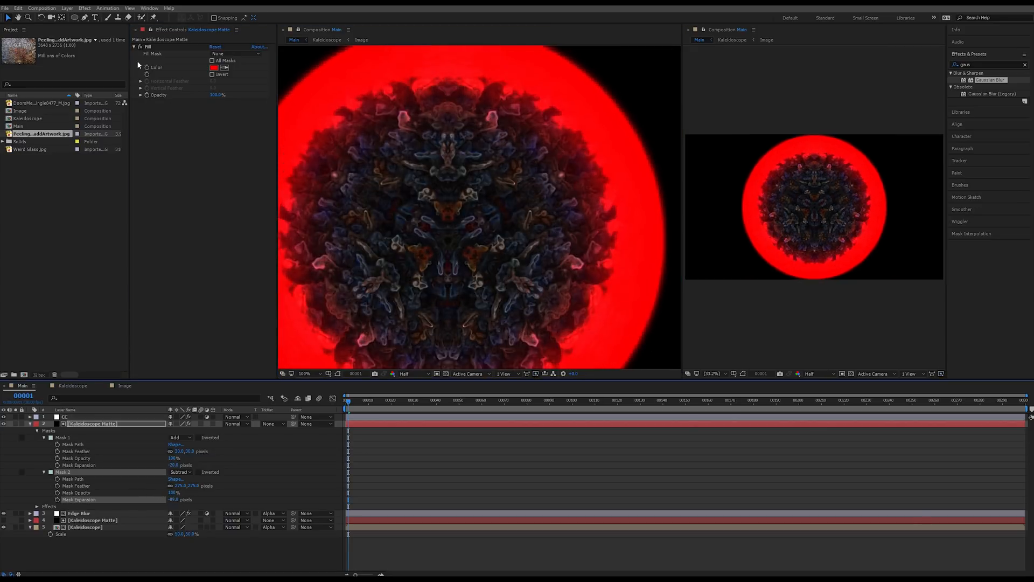
{"action": "left_click", "coordinate": [4, 424]}
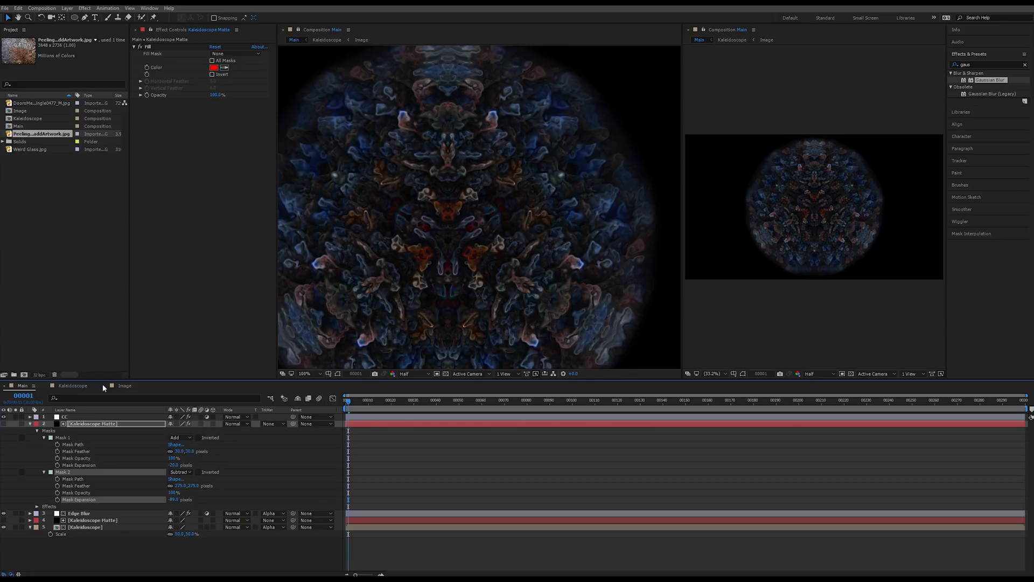
Lower the Gaussian Blur blurriness on the Edge Blur layer to 10.
{"action": "left_click", "coordinate": [127, 513]}
{"action": "left_click_drag", "start_coordinate": [215, 54], "coordinate": [216, 55]}
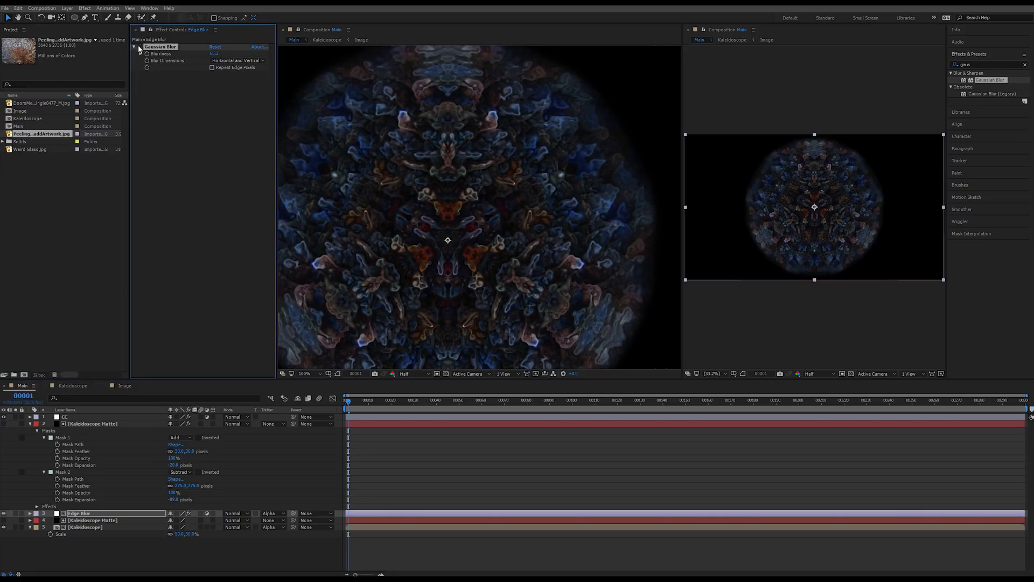
{"action": "left_click", "coordinate": [215, 53]}
{"action": "type", "text": "20"}
{"action": "key", "text": "Return"}
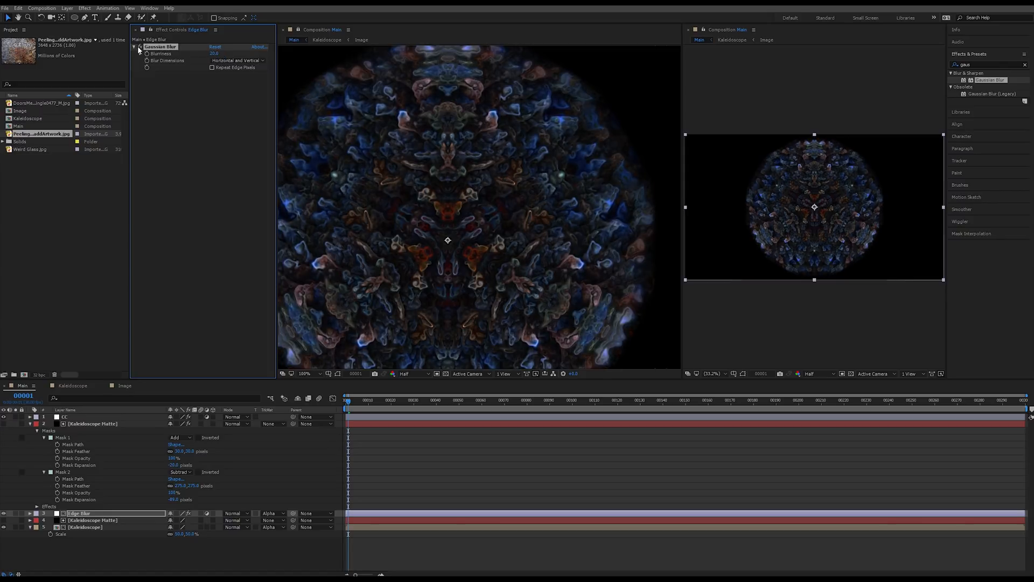
{"action": "left_click", "coordinate": [214, 54]}
{"action": "type", "text": "10"}
{"action": "key", "text": "Return"}
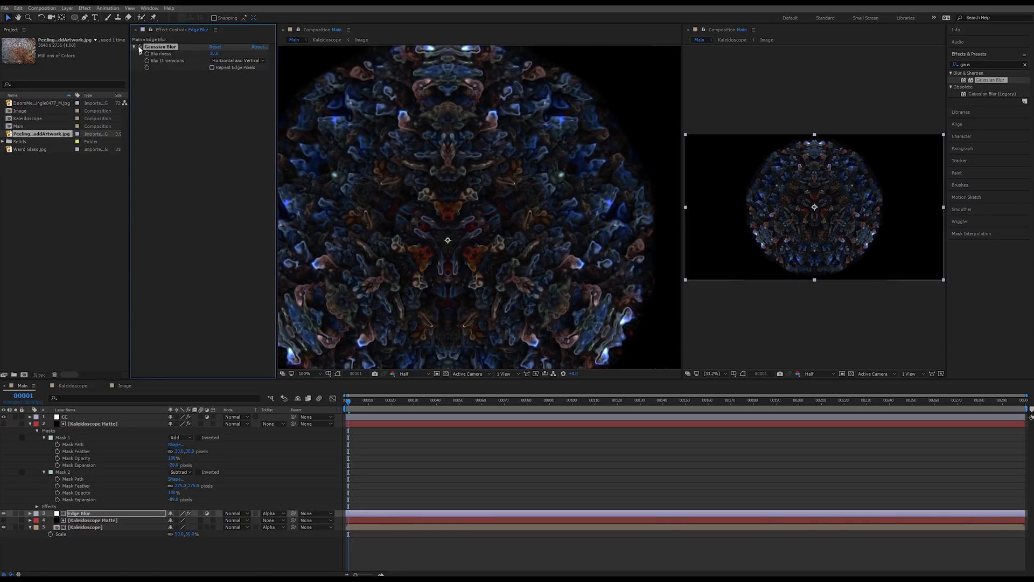
{"action": "left_click_drag", "start_coordinate": [493, 166], "coordinate": [460, 235]}
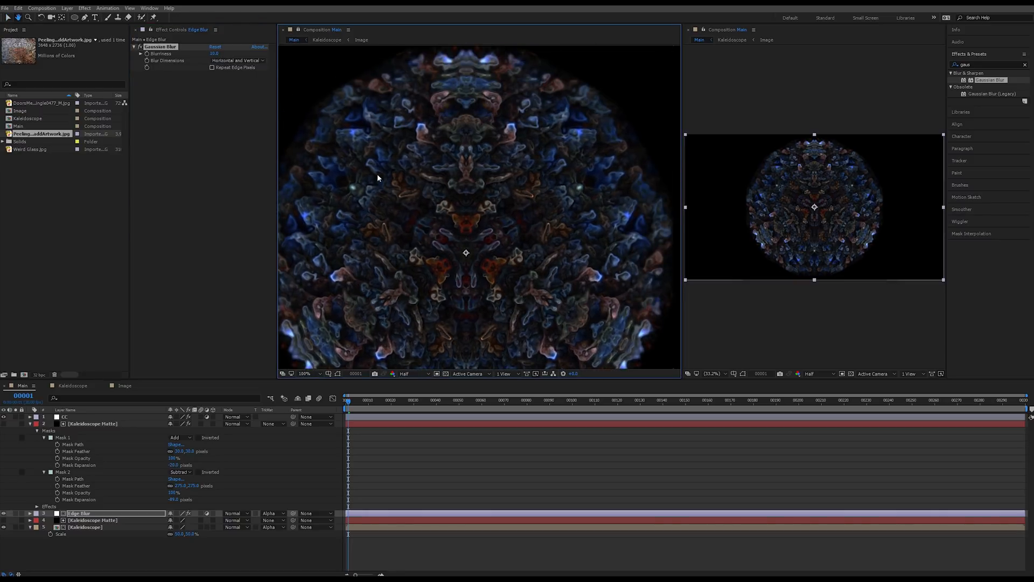
{"action": "left_click_drag", "start_coordinate": [532, 143], "coordinate": [555, 98]}
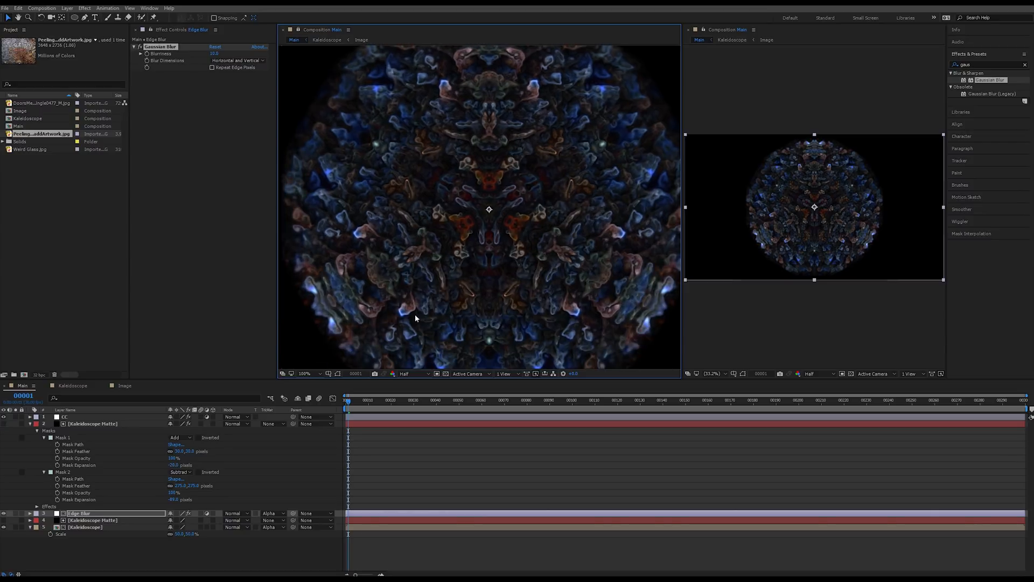
Pre-compose the Kaleidoscope layer and its lower matte into a composition named Chromatic Aberration.
{"action": "left_click", "coordinate": [29, 424]}
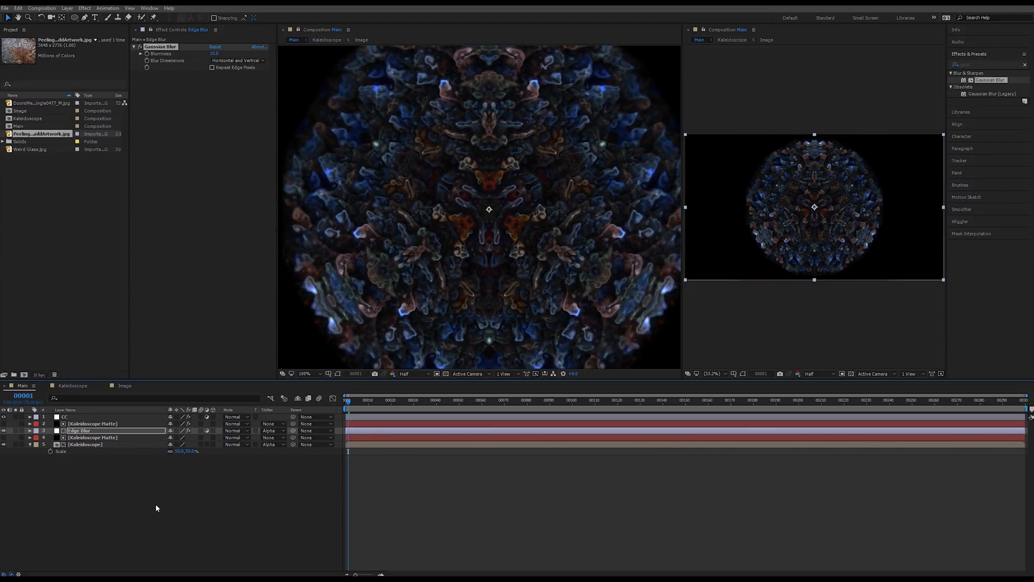
{"action": "left_click", "coordinate": [155, 513]}
{"action": "left_click_drag", "start_coordinate": [93, 499], "coordinate": [83, 436]}
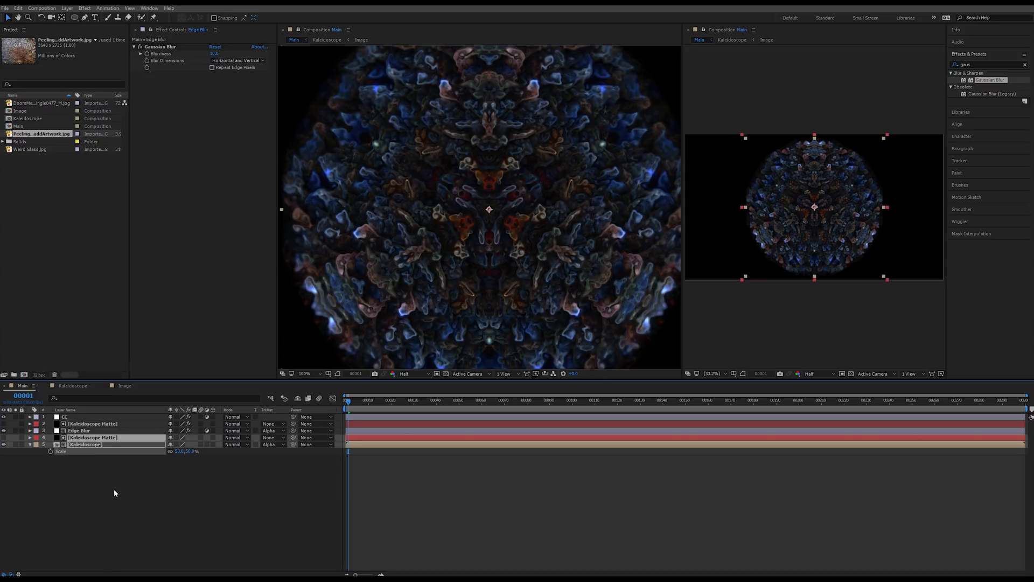
{"action": "key", "text": "ctrl+shift+c"}
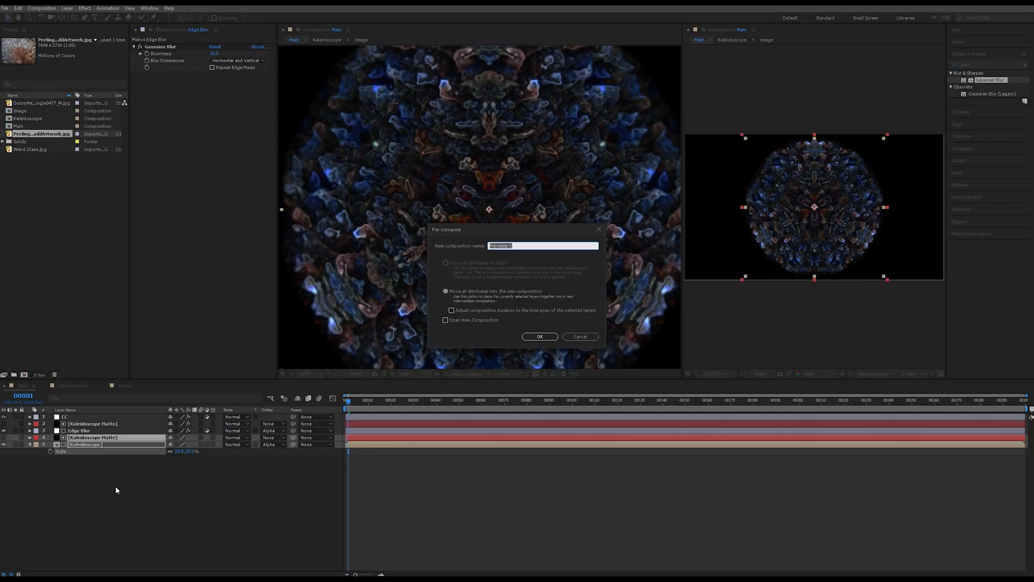
{"action": "type", "text": "Chromatic Aberration"}
{"action": "key", "text": "Return"}
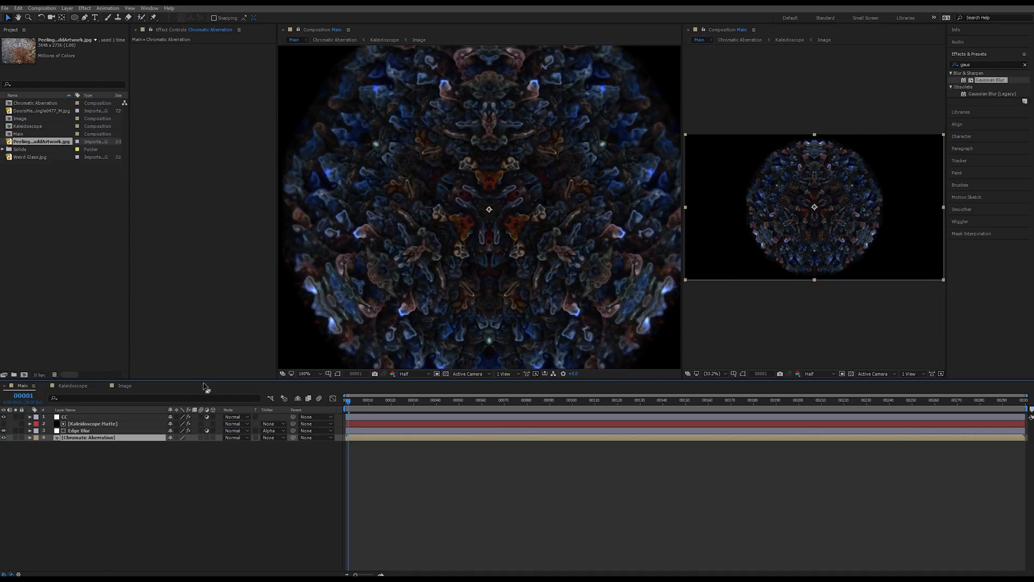
Examine the kaleidoscope's centre and outer detail up close in the Main composition.
{"action": "key", "text": "period"}
{"action": "left_click_drag", "start_coordinate": [598, 197], "coordinate": [466, 385]}
{"action": "mouse_move", "coordinate": [566, 213]}
{"action": "left_mouse_down"}
{"action": "mouse_move", "coordinate": [495, 280]}
{"action": "mouse_move", "coordinate": [570, 194]}
{"action": "left_mouse_up"}
{"action": "scroll", "coordinate": [465, 293], "scroll_direction": "down", "scroll_amount": 1}
{"action": "left_click_drag", "start_coordinate": [521, 230], "coordinate": [526, 160]}
{"action": "left_click_drag", "start_coordinate": [543, 210], "coordinate": [543, 244]}
{"action": "key", "text": "period"}
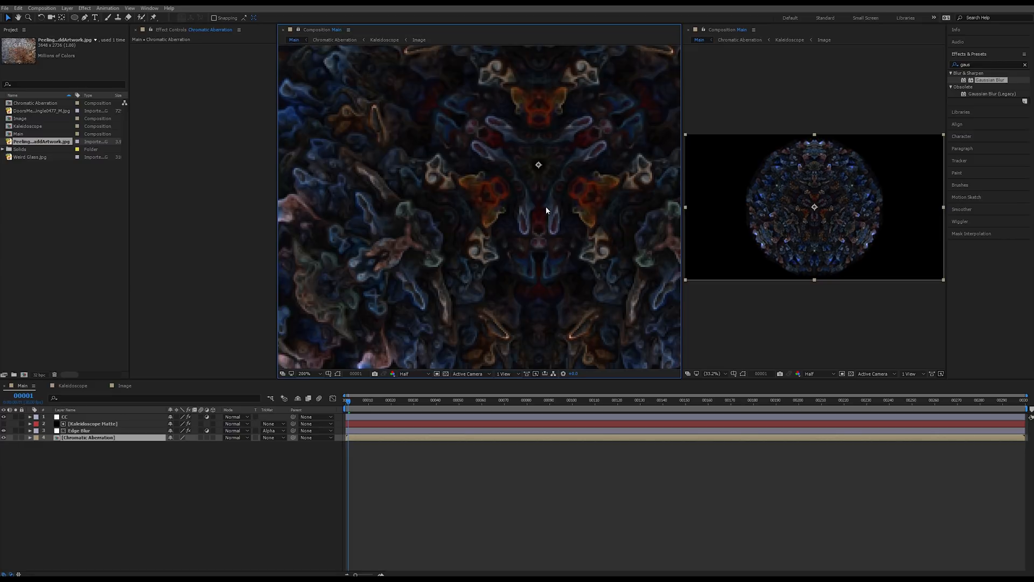
{"action": "left_click_drag", "start_coordinate": [545, 206], "coordinate": [379, 302]}
{"action": "left_click_drag", "start_coordinate": [603, 180], "coordinate": [503, 227]}
{"action": "scroll", "coordinate": [503, 228], "scroll_direction": "down", "scroll_amount": 1}
{"action": "left_click_drag", "start_coordinate": [389, 255], "coordinate": [533, 211]}
{"action": "scroll", "coordinate": [505, 173], "scroll_direction": "up", "scroll_amount": 1}
{"action": "scroll", "coordinate": [546, 186], "scroll_direction": "down", "scroll_amount": 1}
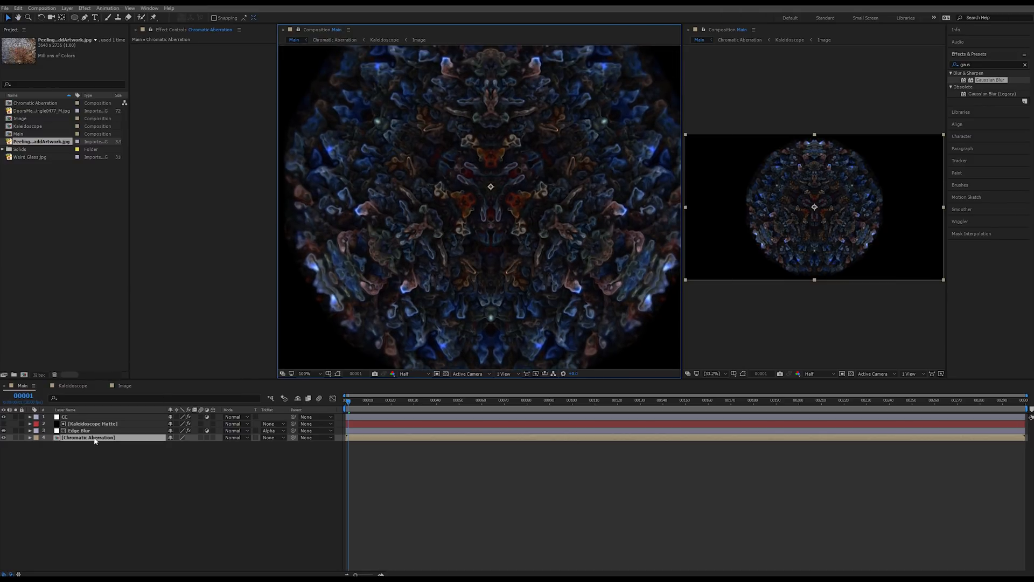
Rename the Chromatic Aberration layer as Red and compare its layer name with its source name.
{"action": "right_click", "coordinate": [94, 437]}
{"action": "left_click", "coordinate": [116, 434]}
{"action": "type", "text": "Re"}
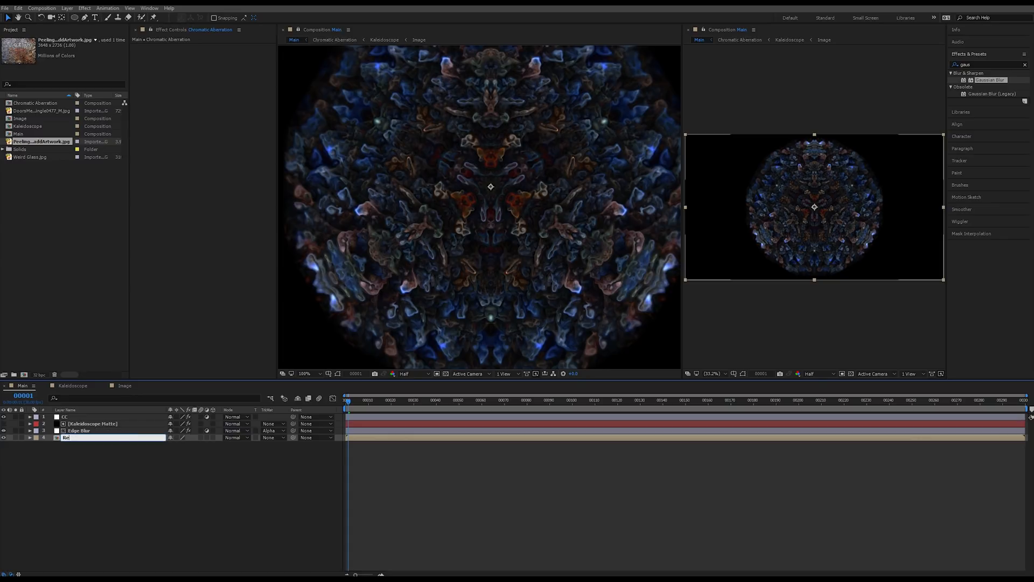
{"action": "type", "text": "d"}
{"action": "key", "text": "Return"}
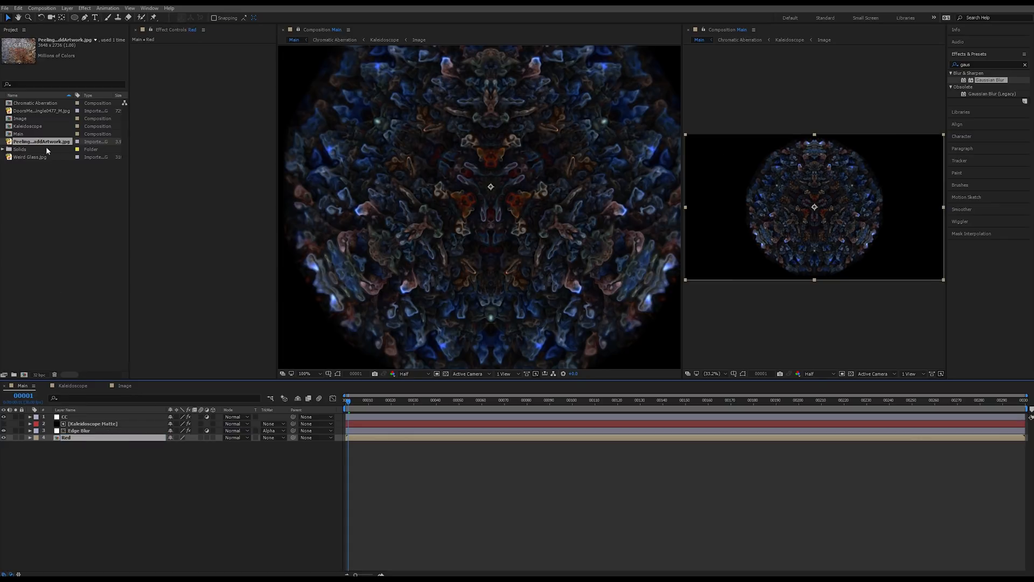
{"action": "left_click", "coordinate": [44, 103]}
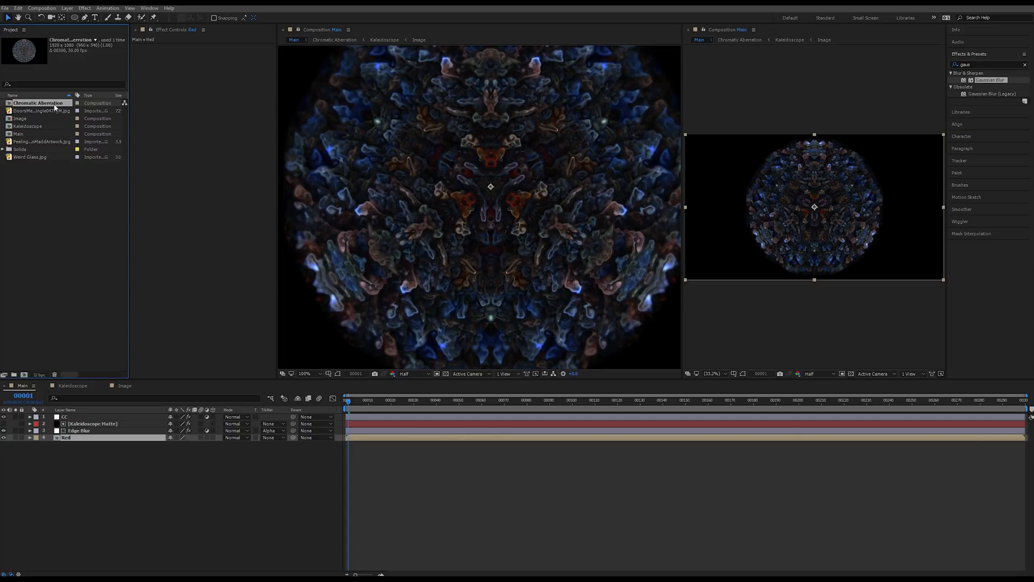
{"action": "left_click", "coordinate": [65, 409]}
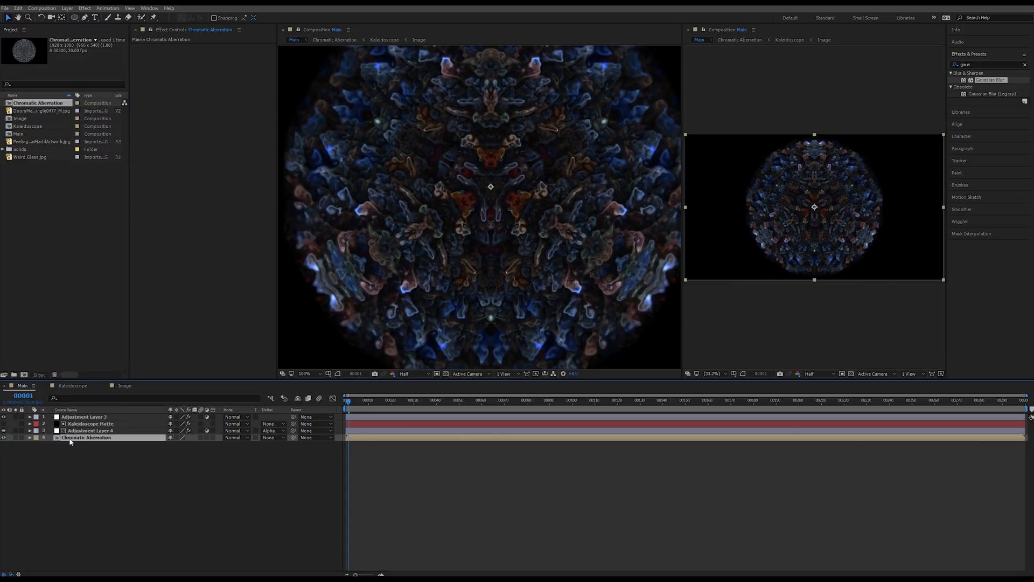
{"action": "left_click", "coordinate": [67, 410]}
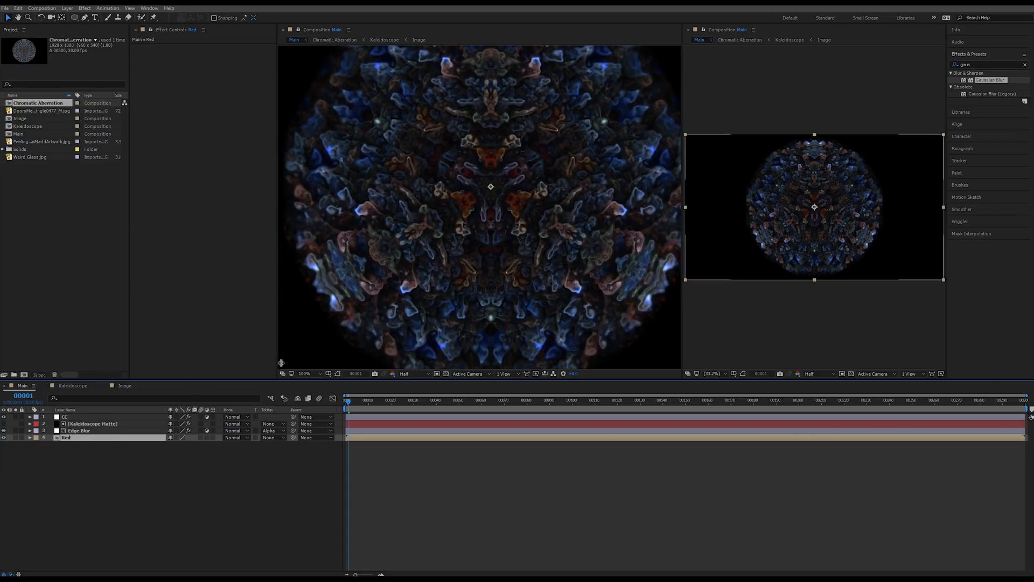
Find the Set Channels effect and apply it to the Red layer.
{"action": "left_click", "coordinate": [954, 65]}
{"action": "type", "text": "set"}
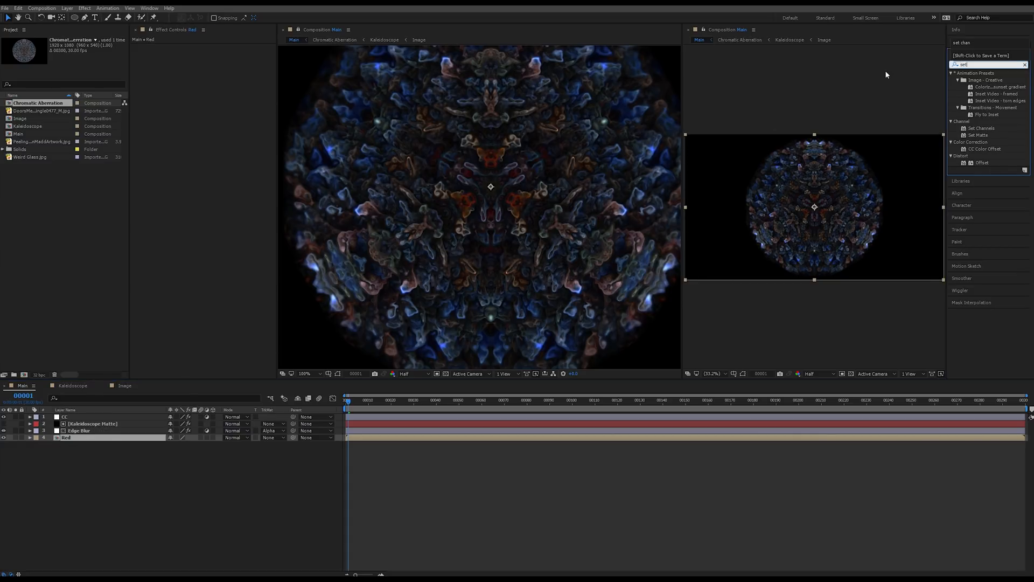
{"action": "type", "text": " chan"}
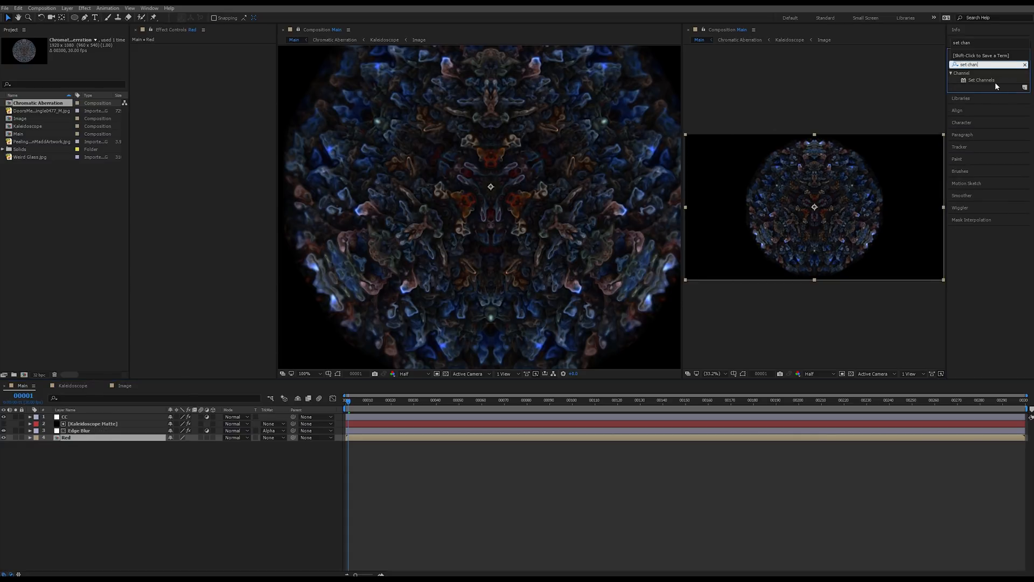
{"action": "left_click_drag", "start_coordinate": [994, 82], "coordinate": [170, 119]}
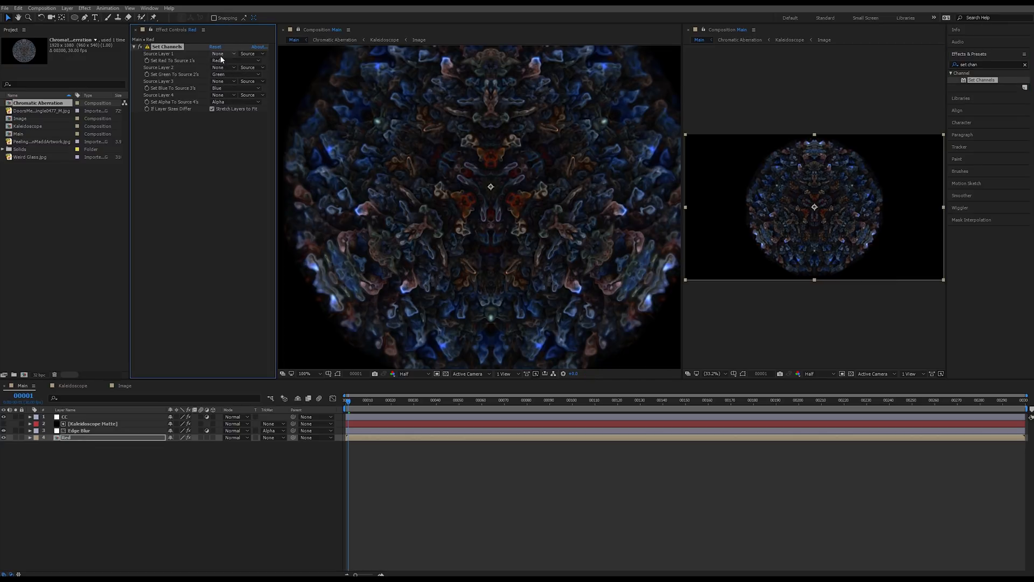
Turn off the green and blue channels in the Red layer's Set Channels effect.
{"action": "left_click", "coordinate": [226, 75]}
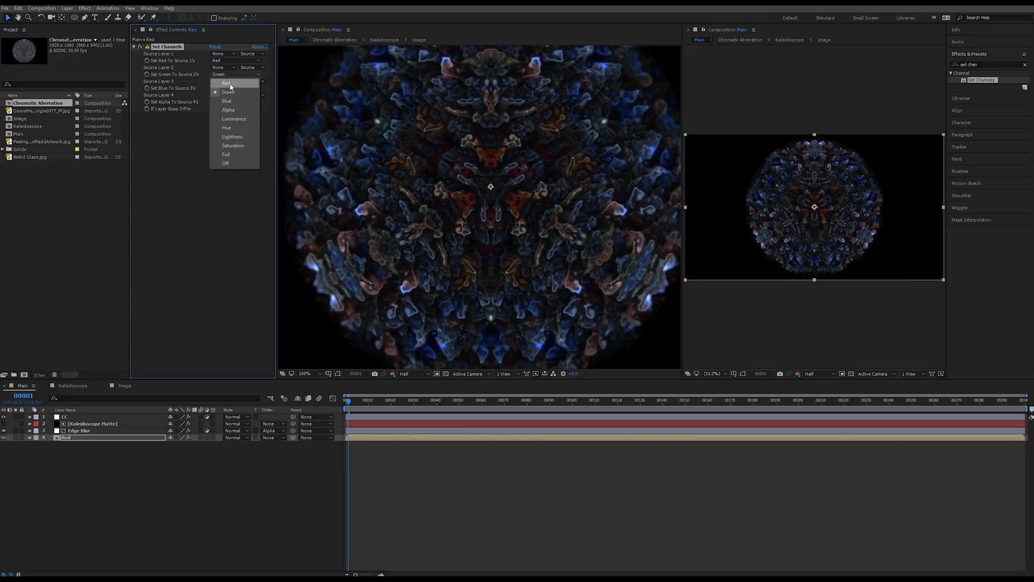
{"action": "left_click", "coordinate": [226, 163]}
{"action": "left_click", "coordinate": [238, 88]}
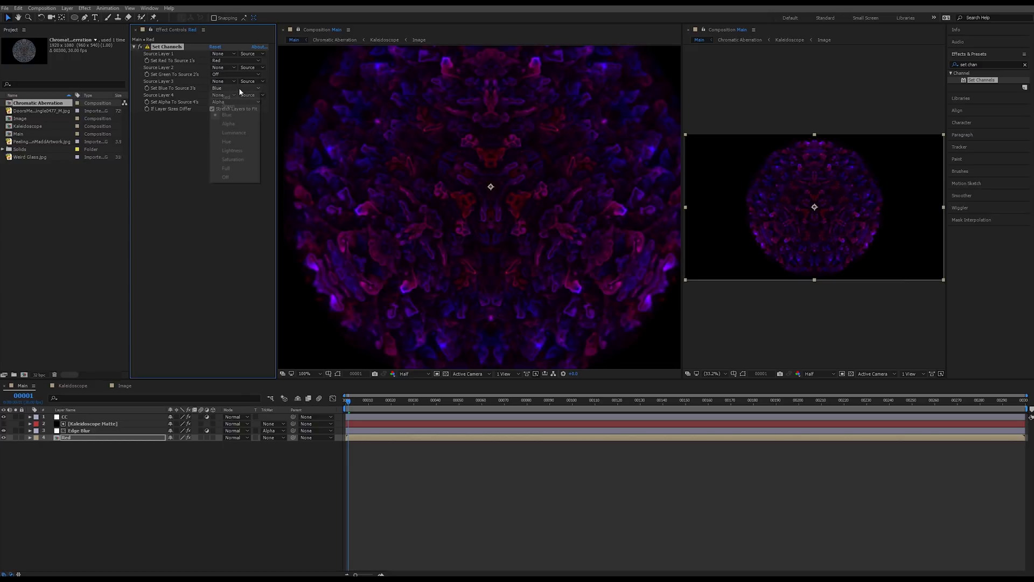
{"action": "left_click", "coordinate": [228, 177]}
Duplicate the Red layer, place the copy below it and rename the copy as Green.
{"action": "left_click", "coordinate": [128, 438]}
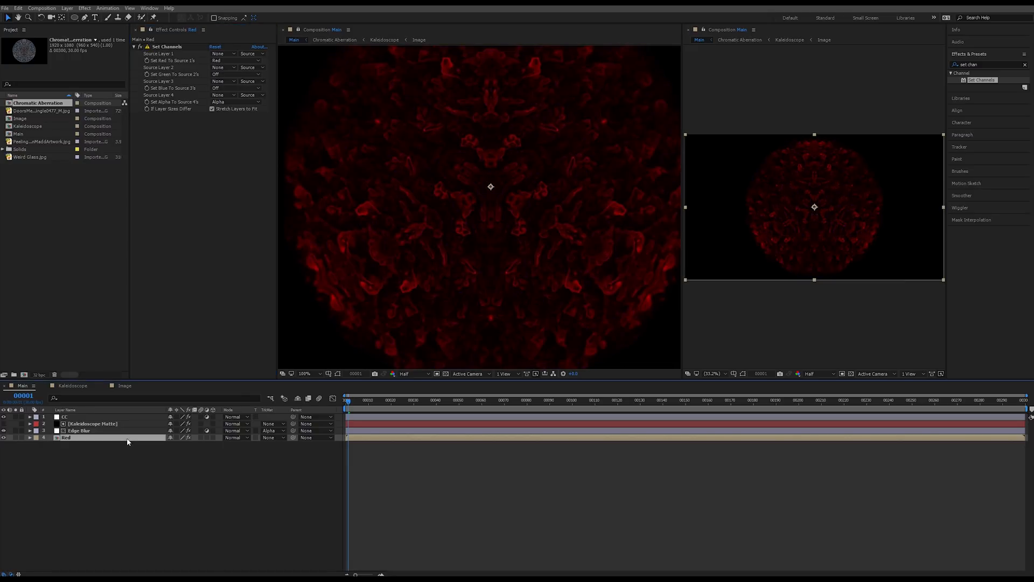
{"action": "key", "text": "ctrl+d"}
{"action": "key", "text": "ctrl+["}
{"action": "key", "text": "Return"}
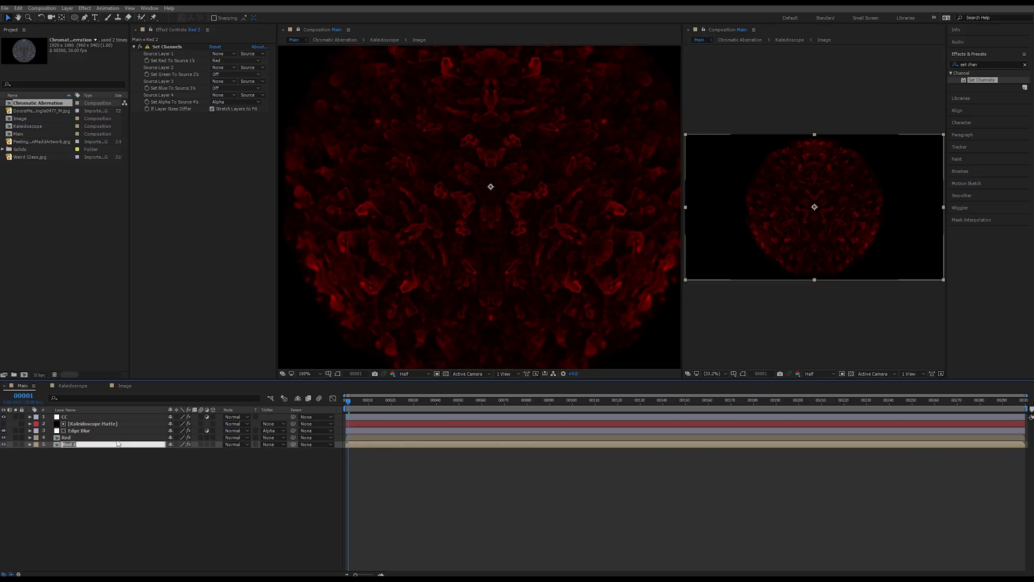
{"action": "type", "text": "Green"}
{"action": "key", "text": "Return"}
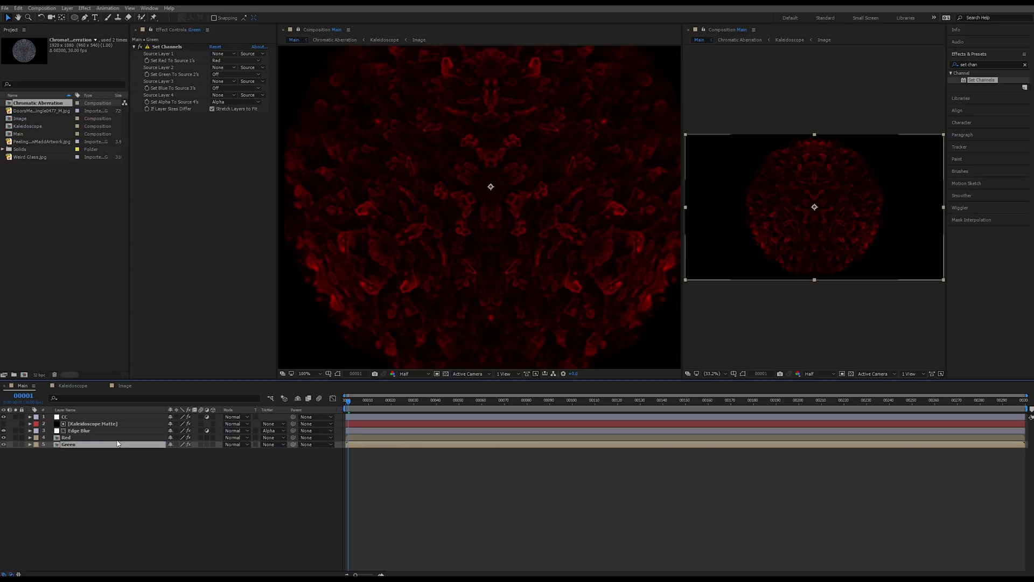
In the Green layer's Set Channels effect, turn red off and set the green source to Green.
{"action": "left_click", "coordinate": [232, 60]}
{"action": "left_click", "coordinate": [225, 149]}
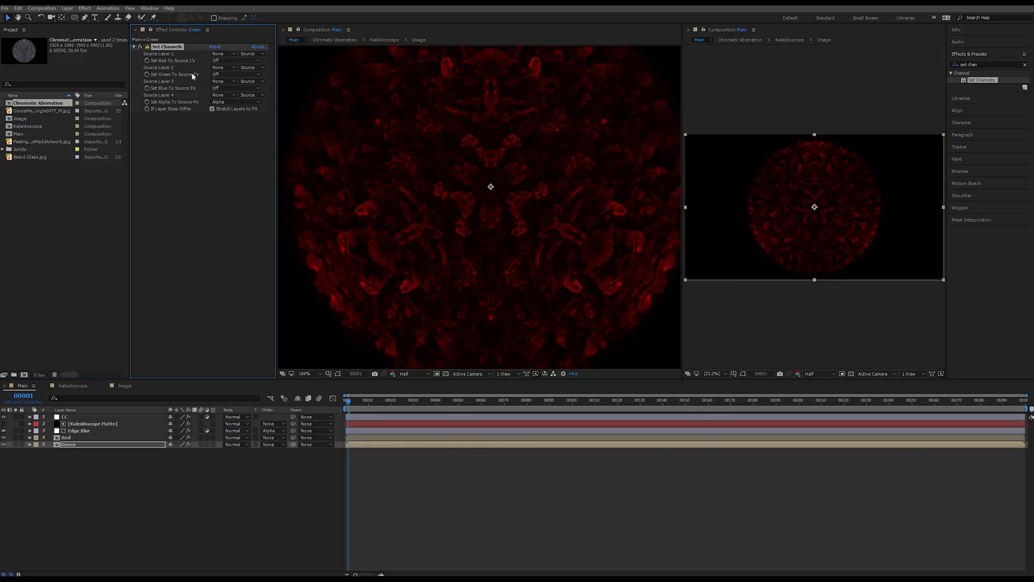
{"action": "left_click", "coordinate": [224, 71]}
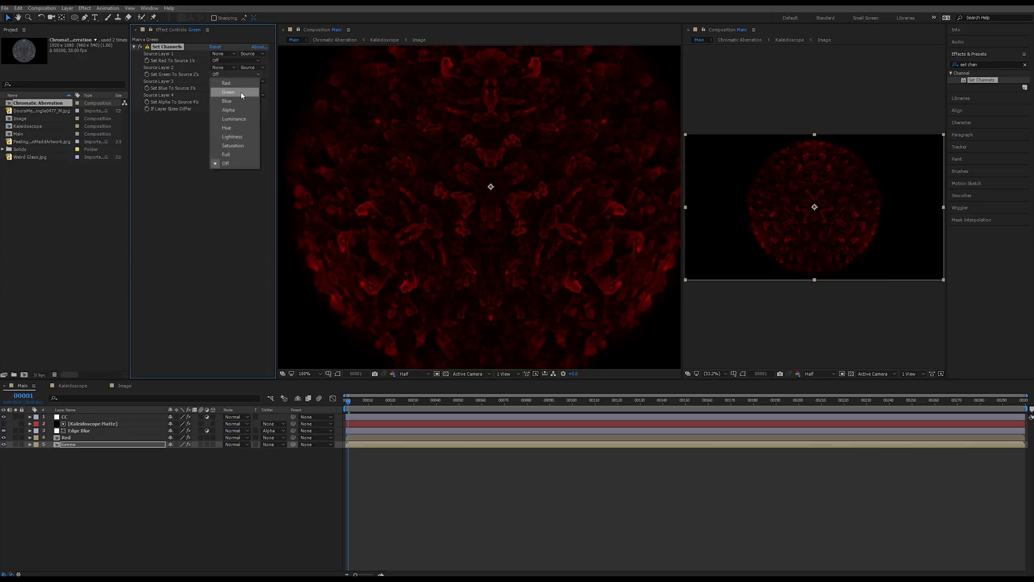
{"action": "left_click", "coordinate": [231, 94]}
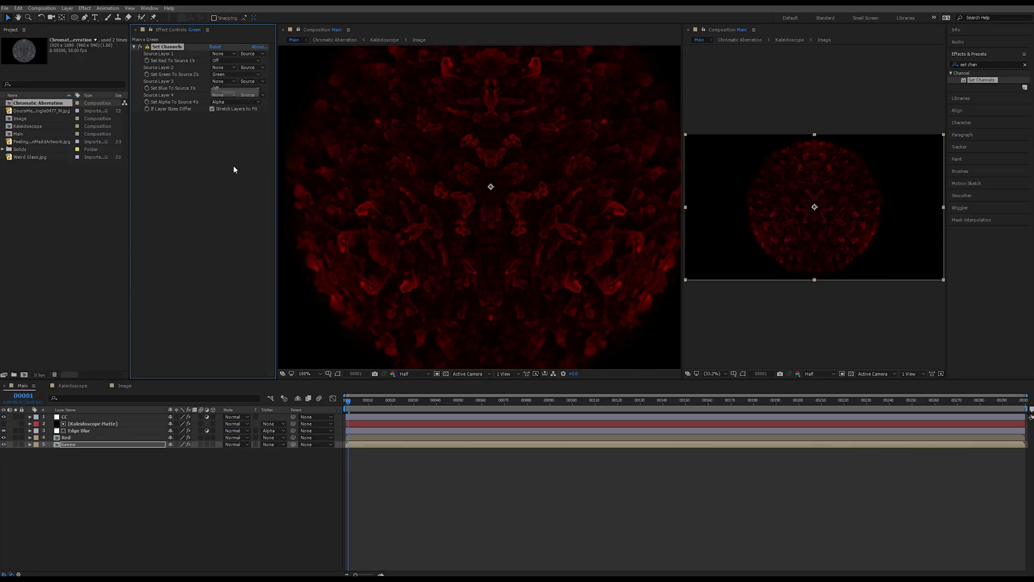
{"action": "left_click", "coordinate": [221, 76]}
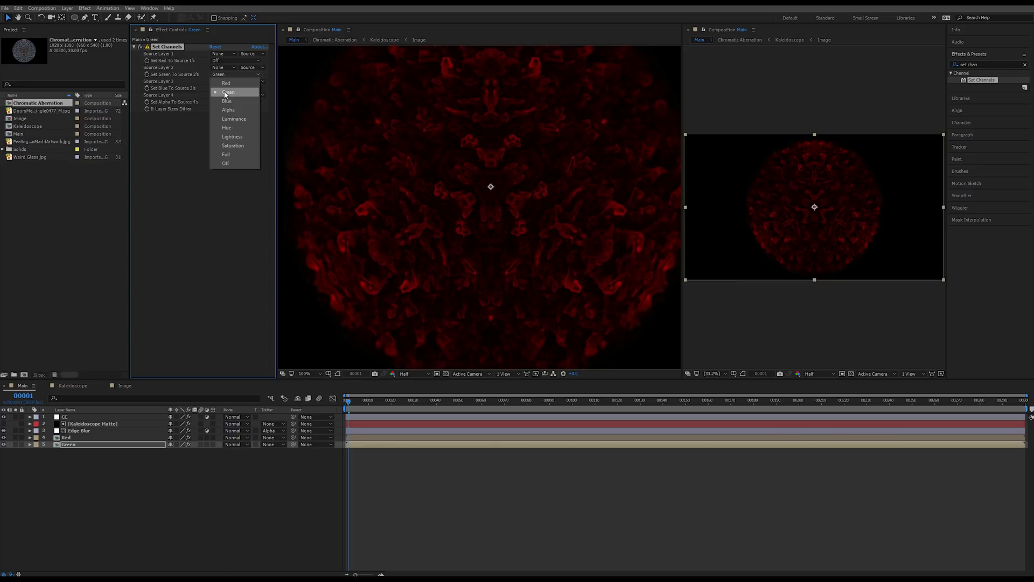
{"action": "left_click", "coordinate": [226, 93]}
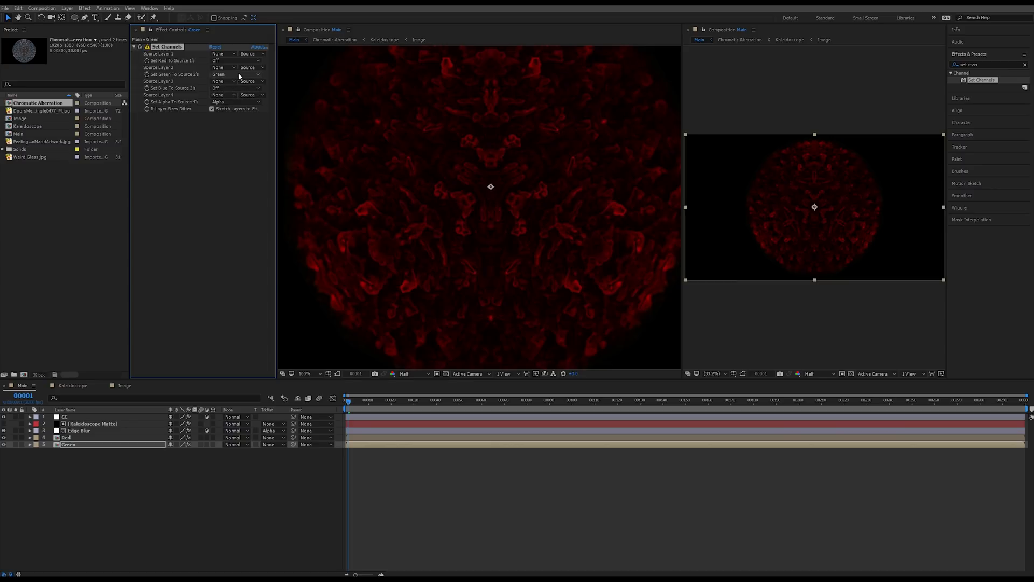
Hide the Red layer to check the Green layer alone, and hide the Green layer as well.
{"action": "left_click", "coordinate": [4, 438]}
{"action": "left_click", "coordinate": [4, 444]}
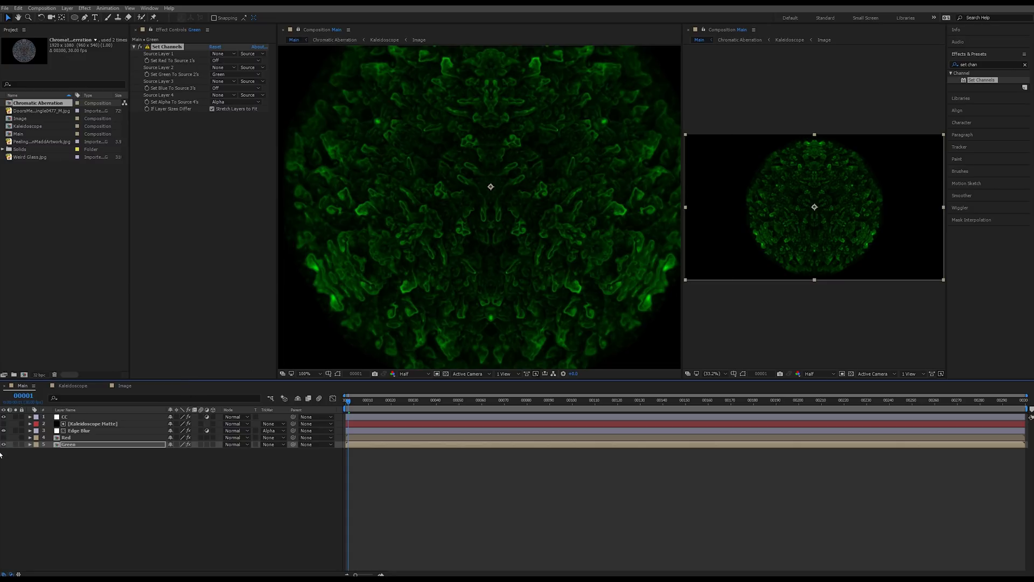
{"action": "left_click", "coordinate": [4, 445]}
Duplicate the Green layer, move the copy to the bottom of the layer stack and rename it as Blue.
{"action": "key", "text": "ctrl+d"}
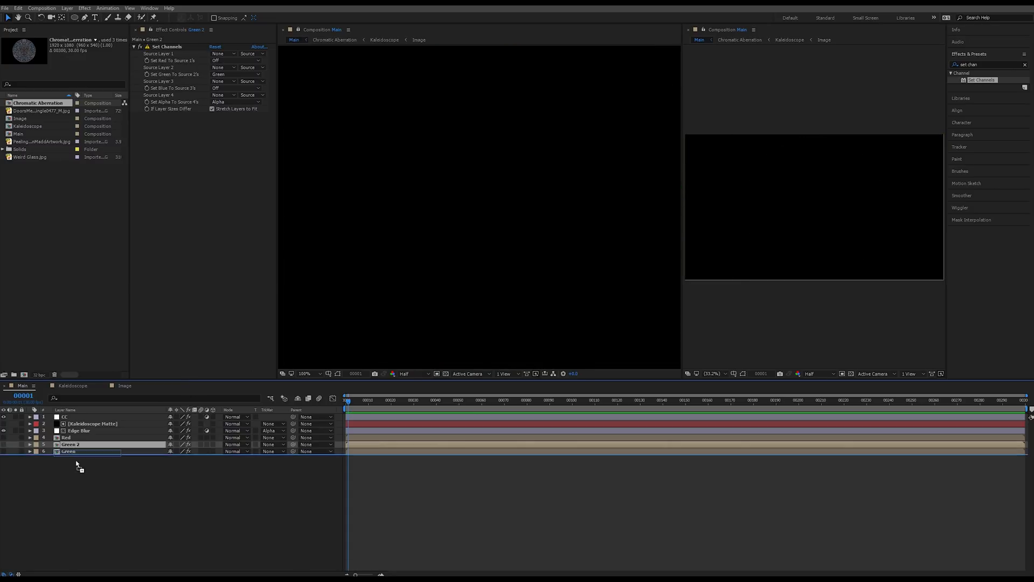
{"action": "left_click_drag", "start_coordinate": [77, 465], "coordinate": [62, 456]}
{"action": "key", "text": "Return"}
{"action": "type", "text": "Blur"}
{"action": "key", "text": "Return"}
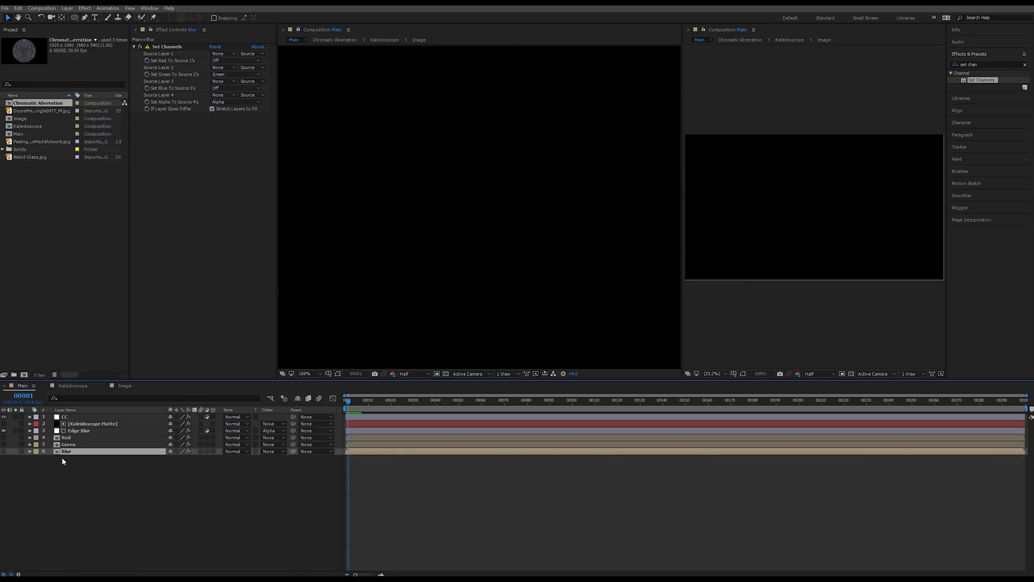
{"action": "key", "text": "Return"}
{"action": "type", "text": "Blue"}
{"action": "key", "text": "Return"}
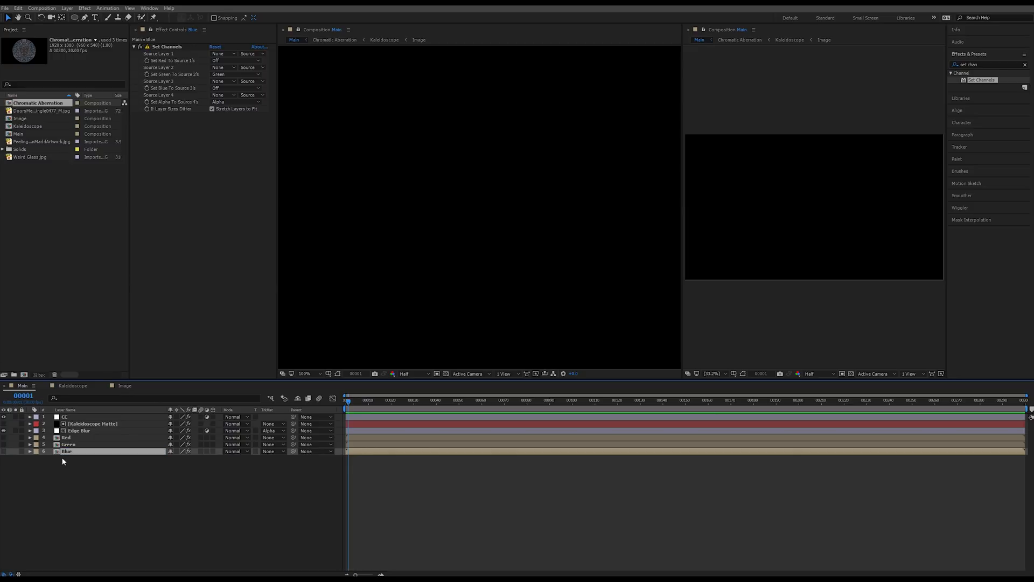
Show the Blue layer and, in its Set Channels effect, turn green off and set the blue source to Blue.
{"action": "left_click", "coordinate": [3, 451]}
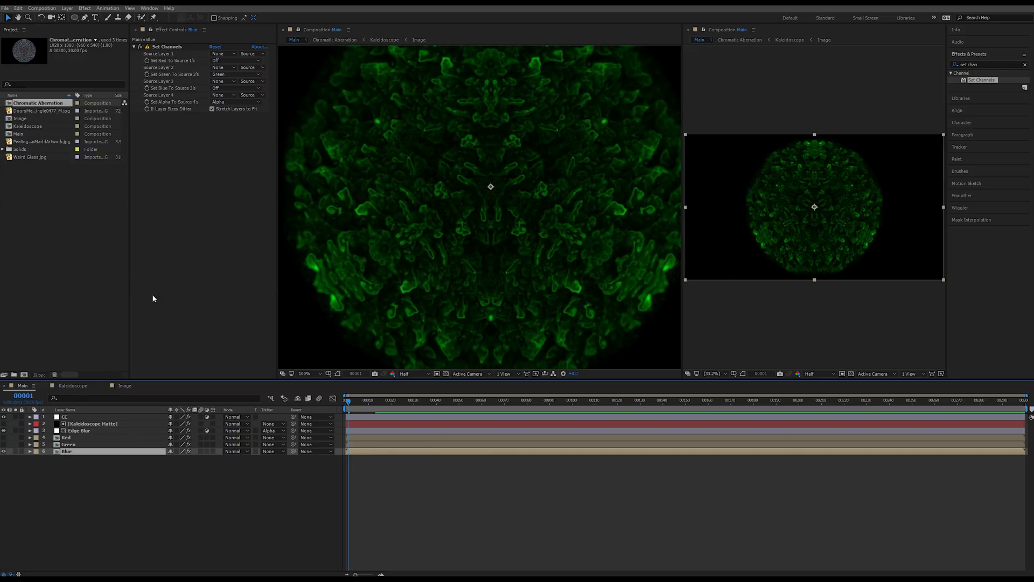
{"action": "left_click", "coordinate": [231, 74]}
{"action": "left_click", "coordinate": [232, 163]}
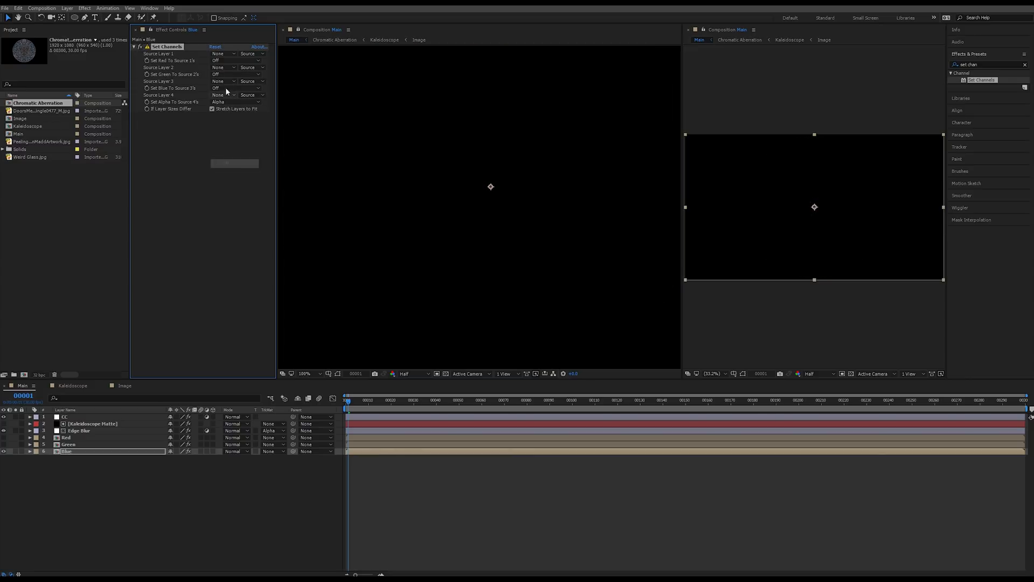
{"action": "left_click", "coordinate": [226, 88]}
{"action": "left_click", "coordinate": [232, 113]}
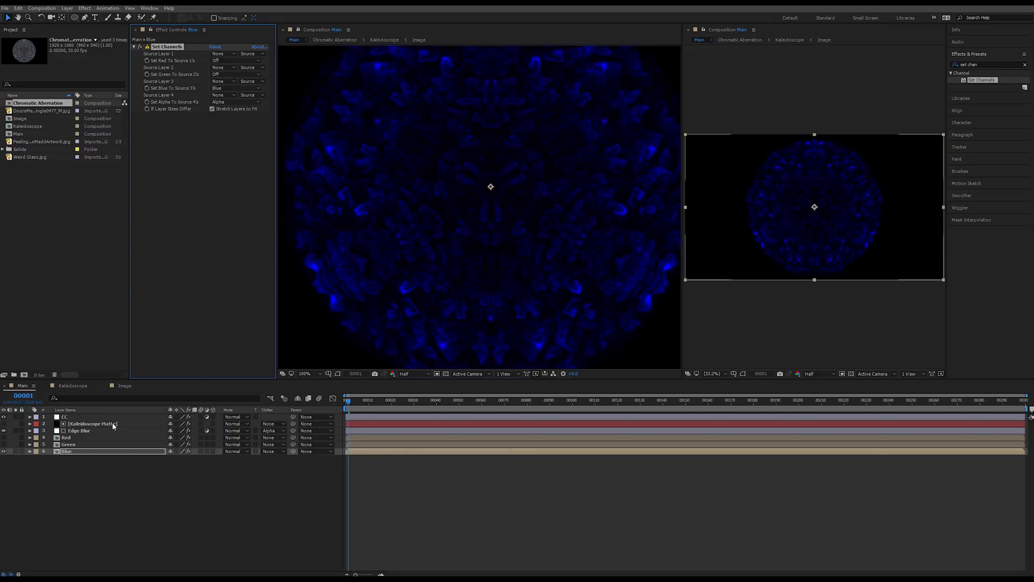
Show the Green and Red layers again and set the blending mode of the Red, Green and Blue layers to Add.
{"action": "left_click", "coordinate": [4, 444]}
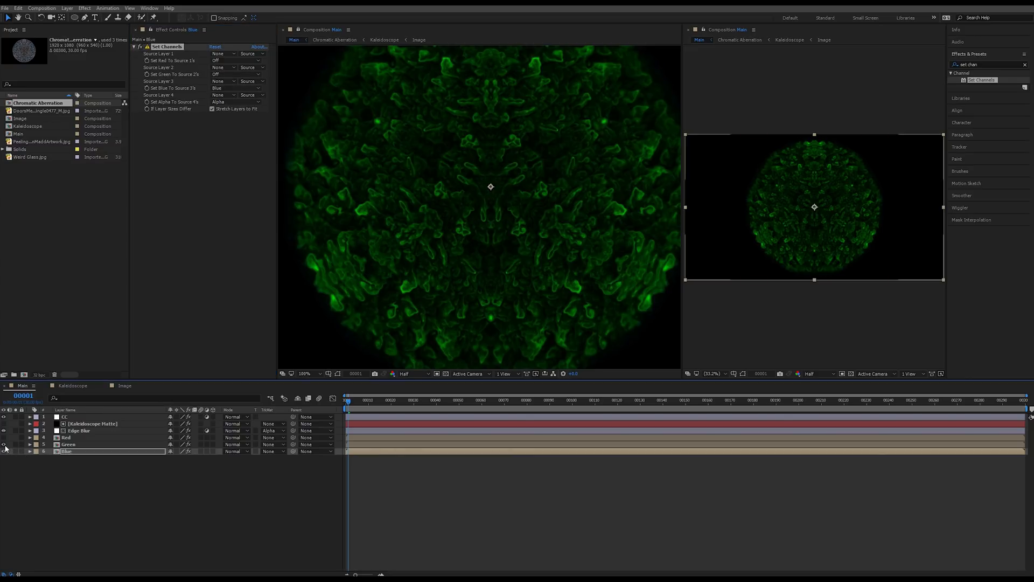
{"action": "left_click", "coordinate": [4, 437]}
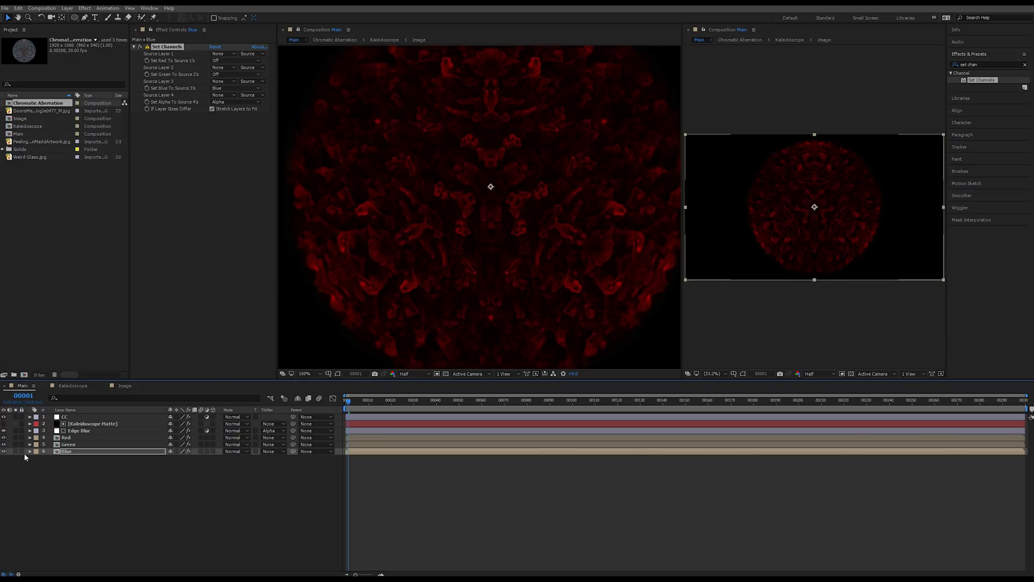
{"action": "left_click", "coordinate": [25, 456]}
{"action": "left_click_drag", "start_coordinate": [111, 451], "coordinate": [105, 440]}
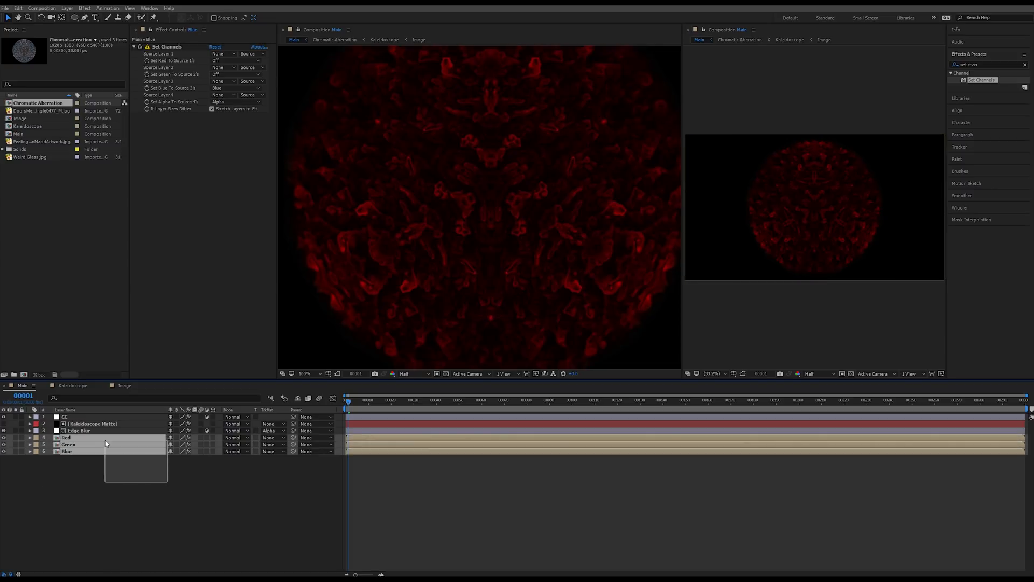
{"action": "left_click", "coordinate": [236, 437]}
{"action": "left_click", "coordinate": [257, 169]}
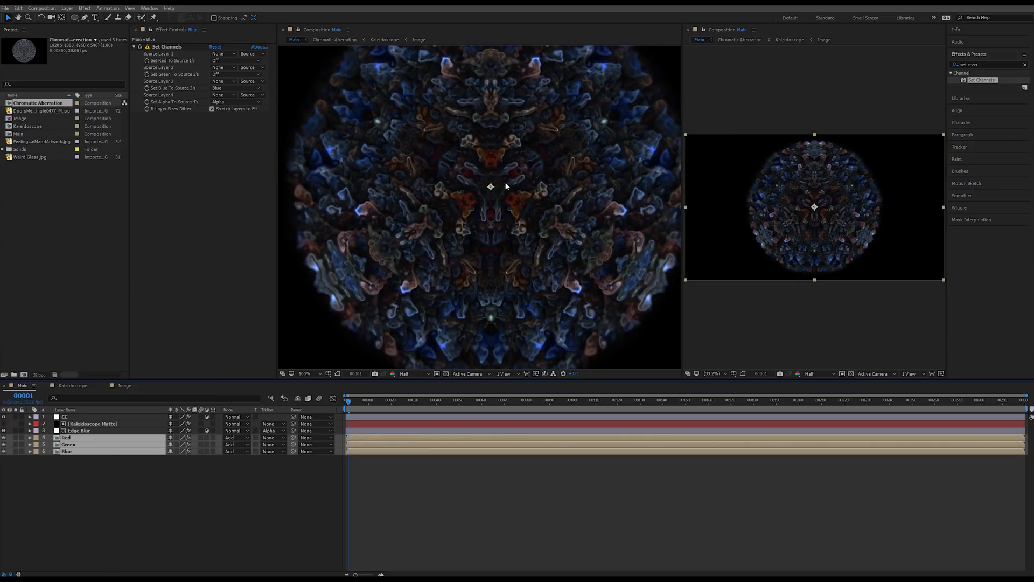
Reveal the Position property of the three channel layers and nudge the Red layer right to 962.5, 540.
{"action": "mouse_move", "coordinate": [486, 195]}
{"action": "left_mouse_down"}
{"action": "mouse_move", "coordinate": [457, 308]}
{"action": "mouse_move", "coordinate": [476, 203]}
{"action": "mouse_move", "coordinate": [486, 206]}
{"action": "left_mouse_up"}
{"action": "scroll", "coordinate": [483, 195], "scroll_direction": "up", "scroll_amount": 1}
{"action": "left_click_drag", "start_coordinate": [129, 466], "coordinate": [108, 440]}
{"action": "key", "text": "p"}
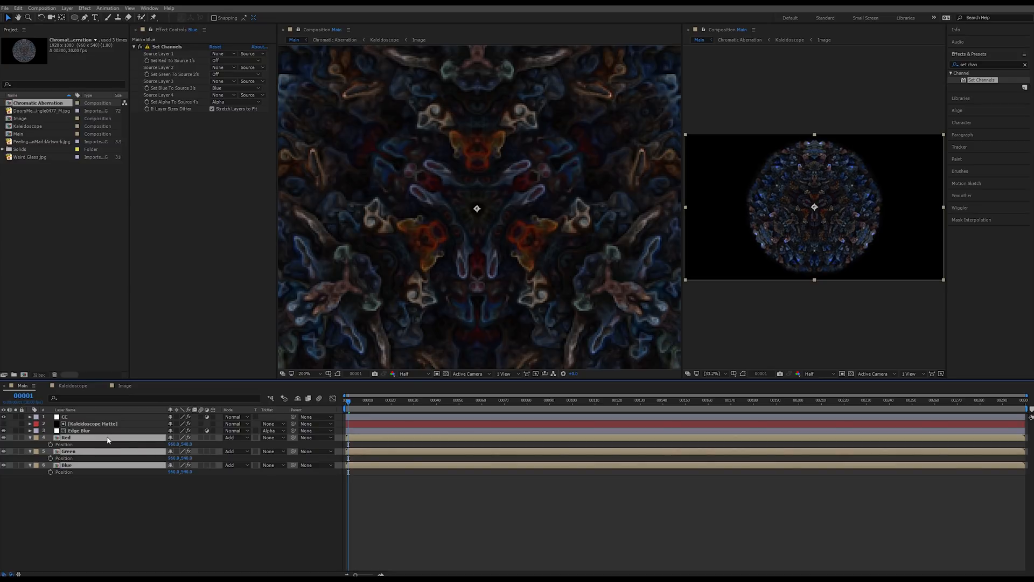
{"action": "scroll", "coordinate": [478, 239], "scroll_direction": "up", "scroll_amount": 2}
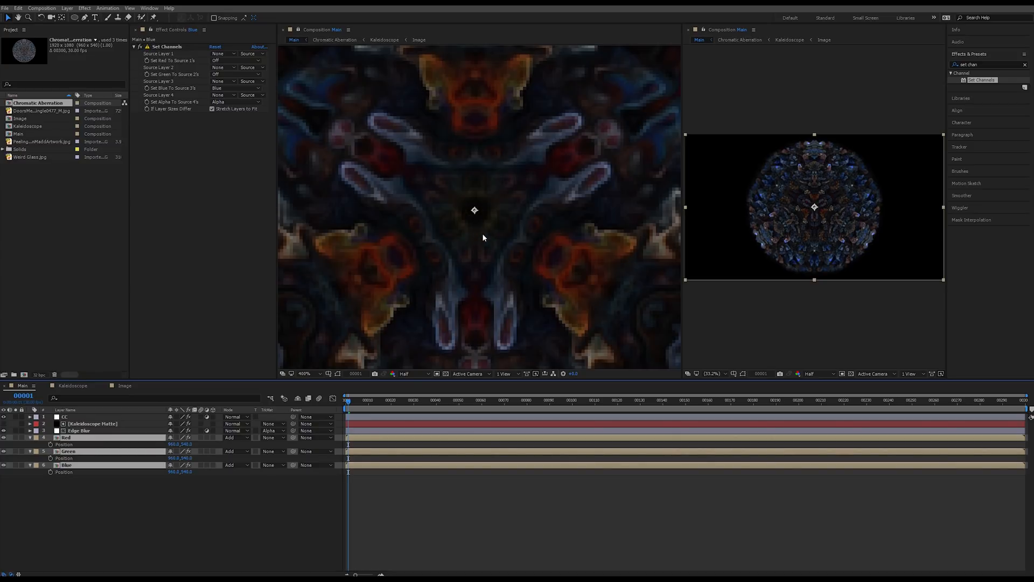
{"action": "left_click", "coordinate": [192, 523]}
{"action": "left_click", "coordinate": [152, 436]}
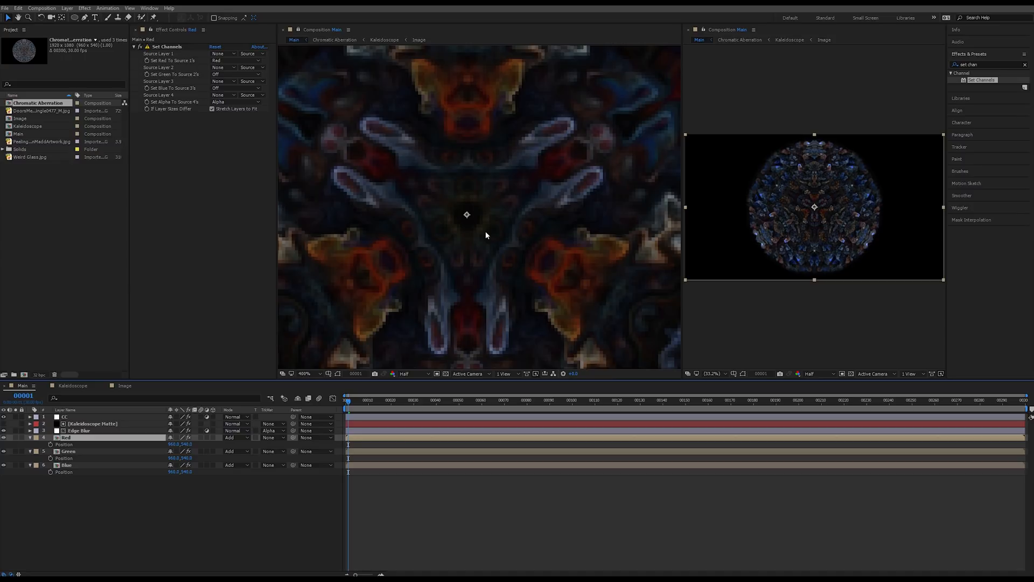
{"action": "key", "text": "shift+Right"}
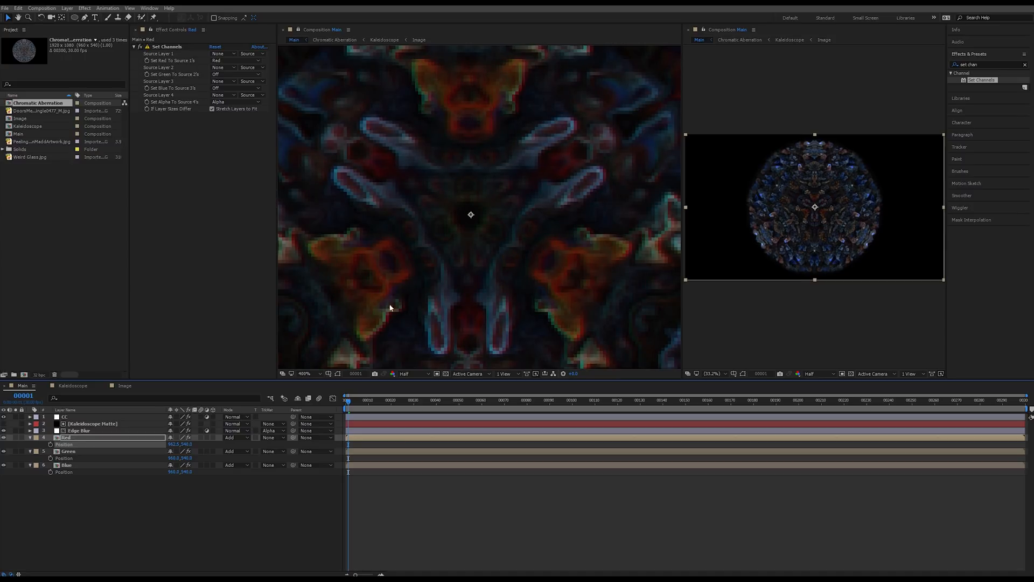
Nudge the Blue layer left to position 957.5, 540.
{"action": "left_click", "coordinate": [141, 464]}
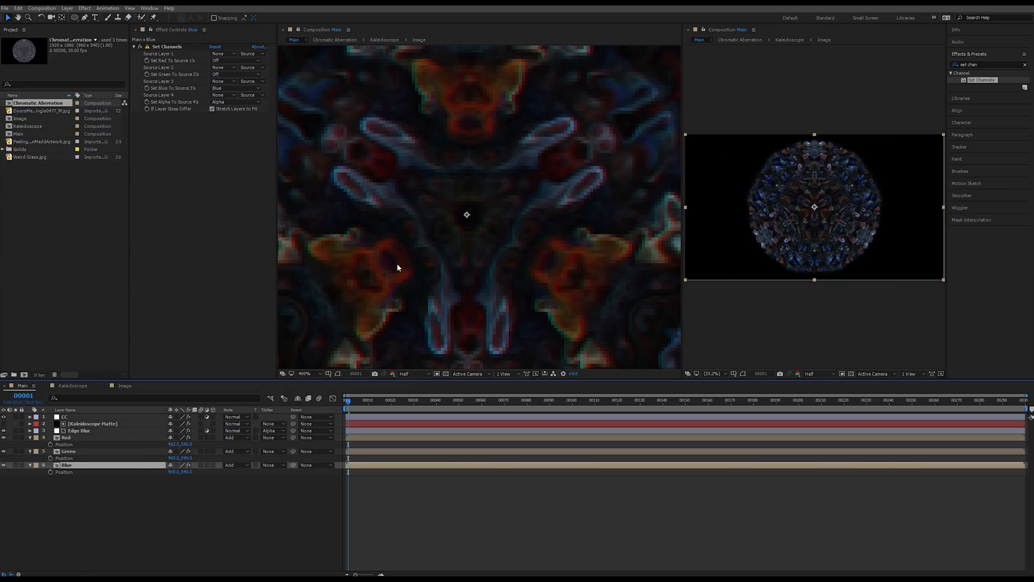
{"action": "key", "text": "shift+Left"}
{"action": "scroll", "coordinate": [529, 223], "scroll_direction": "down", "scroll_amount": 4}
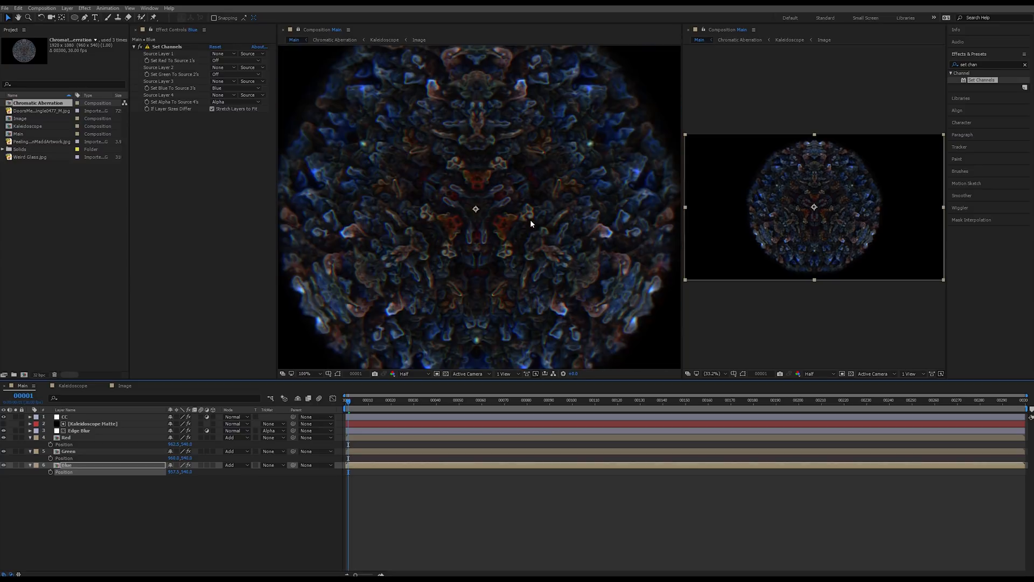
Examine the colour fringing at the kaleidoscope's edges and centre, both close up and from farther away.
{"action": "scroll", "coordinate": [486, 244], "scroll_direction": "up", "scroll_amount": 4}
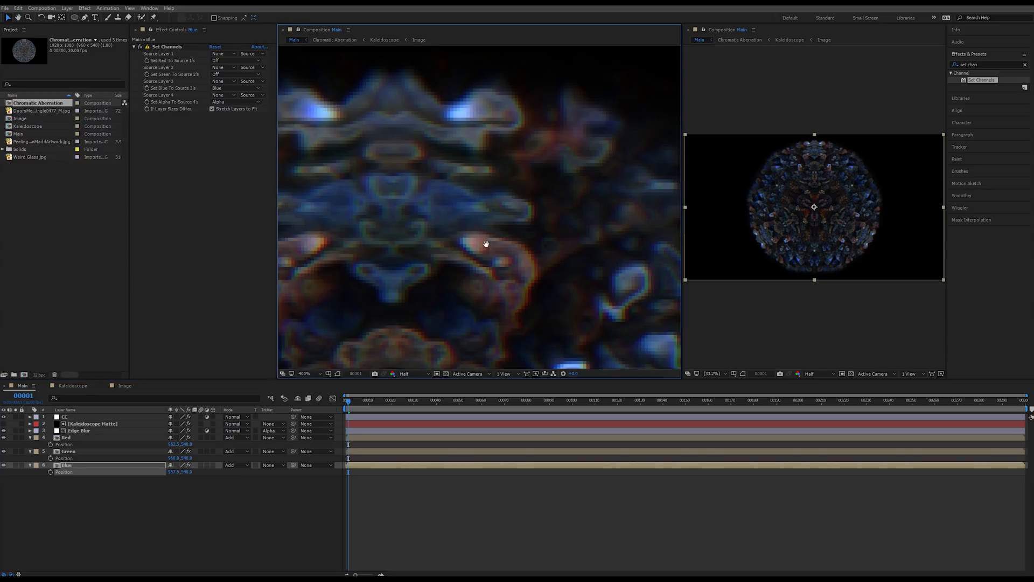
{"action": "scroll", "coordinate": [486, 244], "scroll_direction": "down", "scroll_amount": 2}
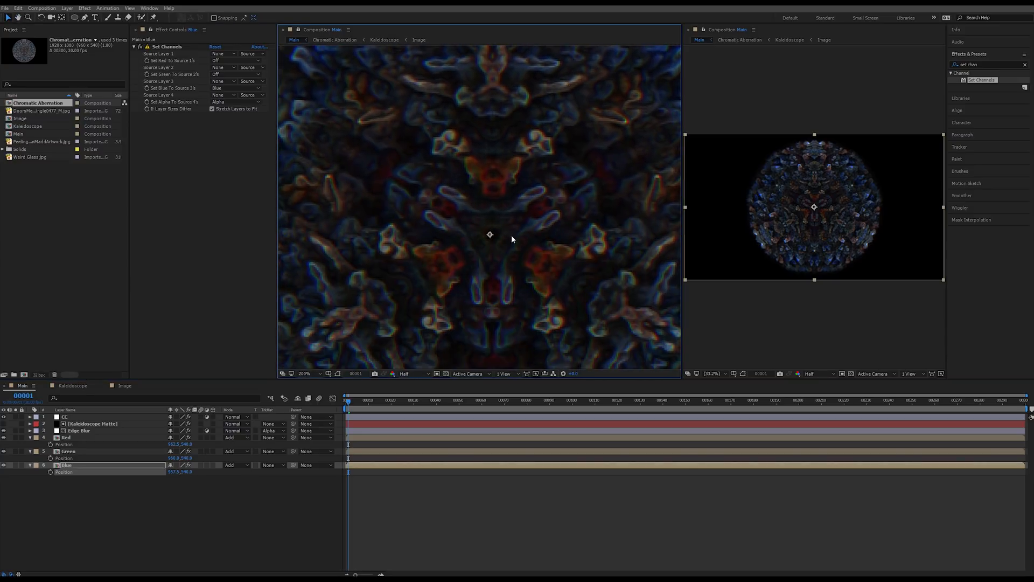
{"action": "scroll", "coordinate": [512, 158], "scroll_direction": "down", "scroll_amount": 2}
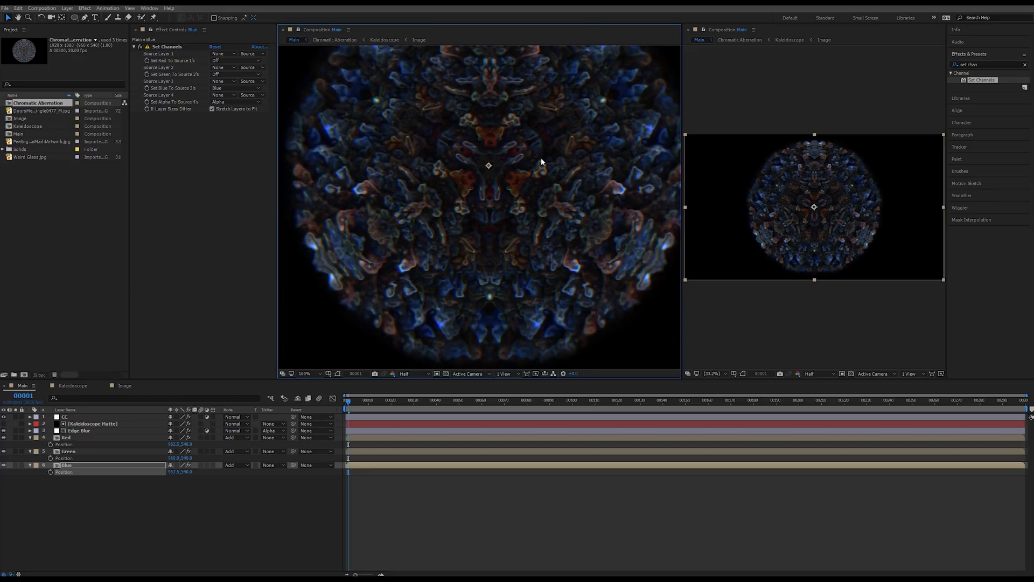
{"action": "scroll", "coordinate": [540, 157], "scroll_direction": "down", "scroll_amount": 2}
{"action": "scroll", "coordinate": [502, 192], "scroll_direction": "up", "scroll_amount": 2}
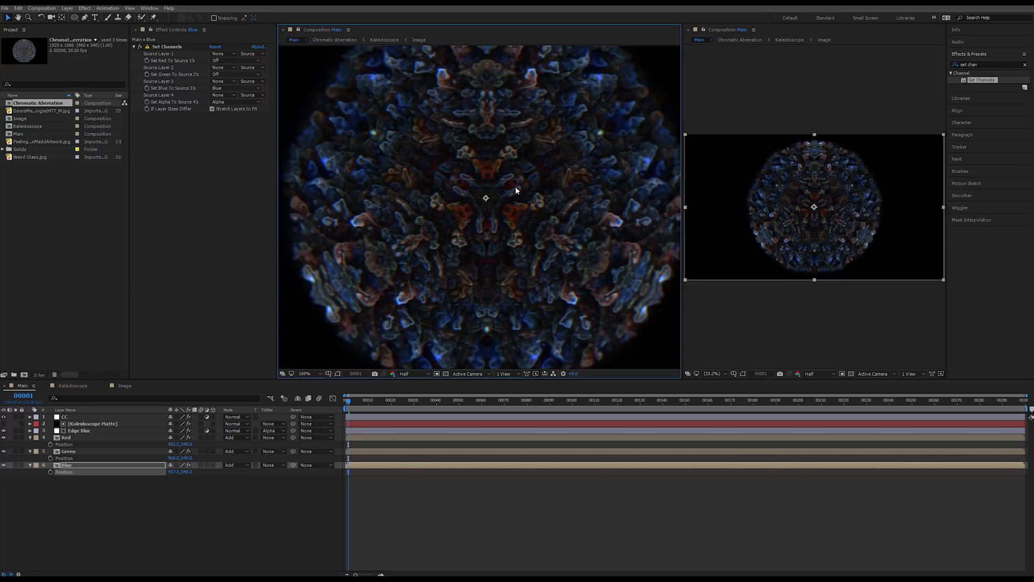
{"action": "left_click_drag", "start_coordinate": [515, 186], "coordinate": [503, 206]}
Check the Image composition briefly, return to Main and play a preview of the whole kaleidoscope.
{"action": "left_click", "coordinate": [124, 385]}
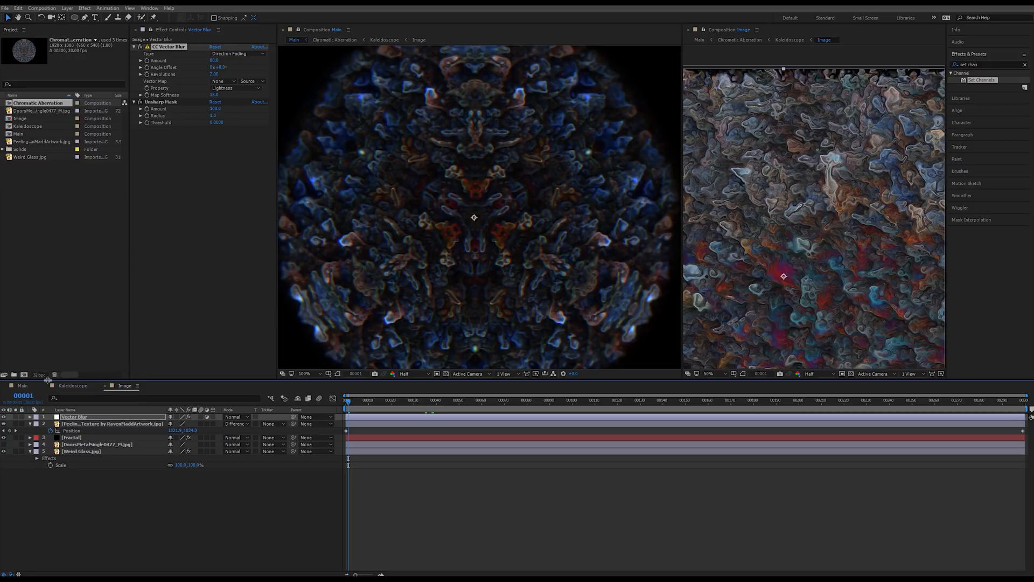
{"action": "left_click", "coordinate": [22, 386]}
{"action": "left_click", "coordinate": [316, 374]}
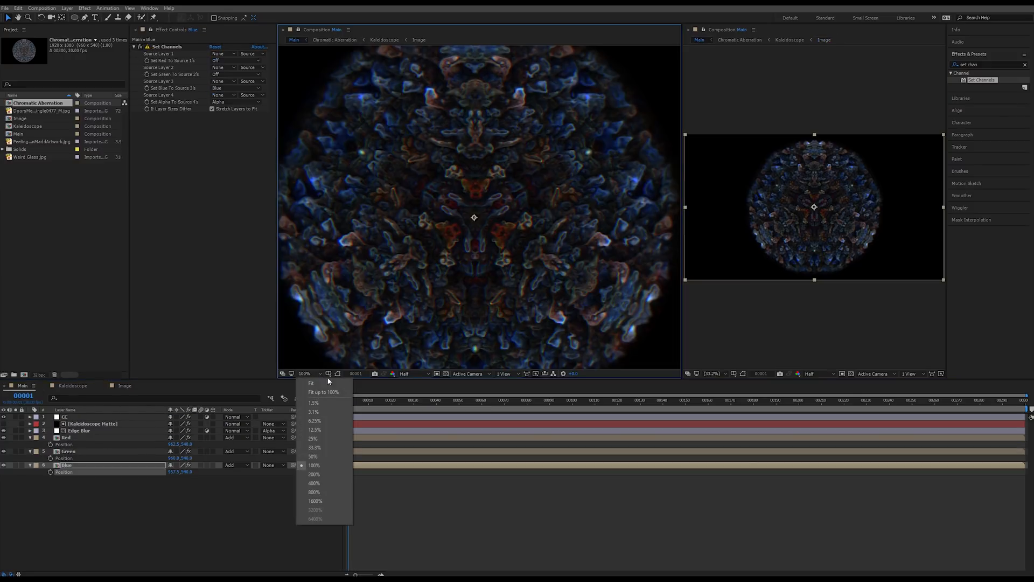
{"action": "left_click", "coordinate": [323, 430]}
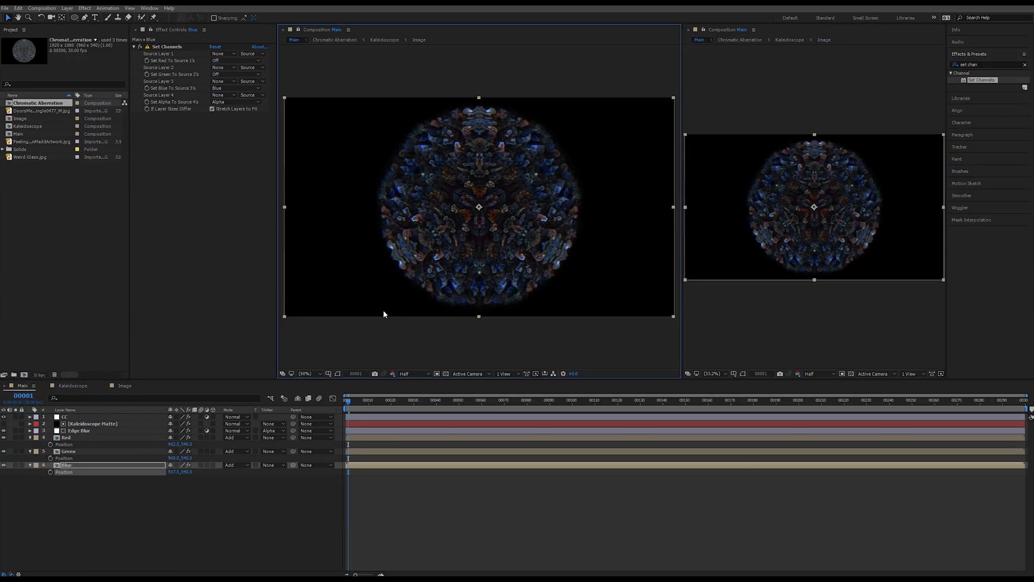
{"action": "key", "text": "space"}
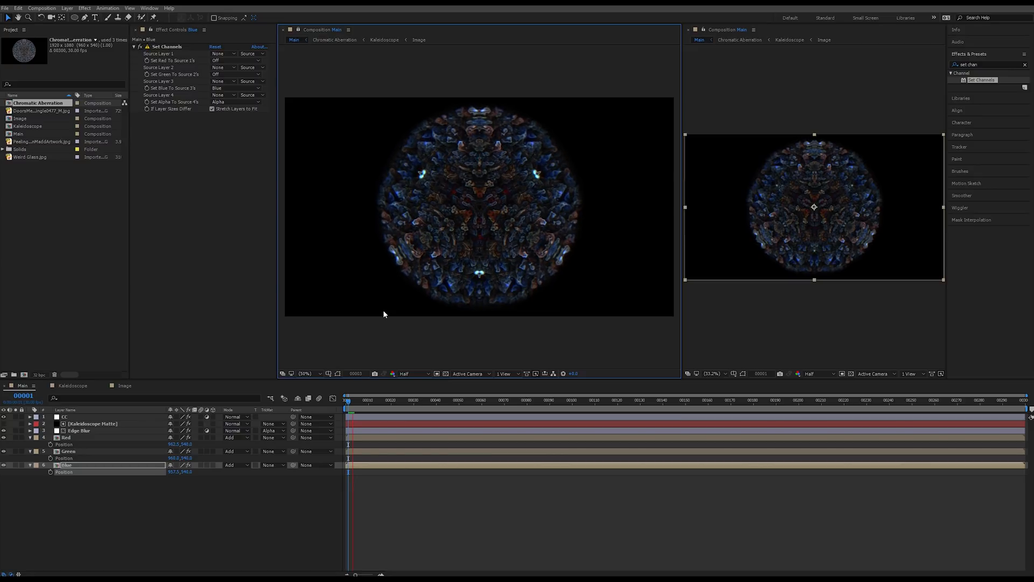